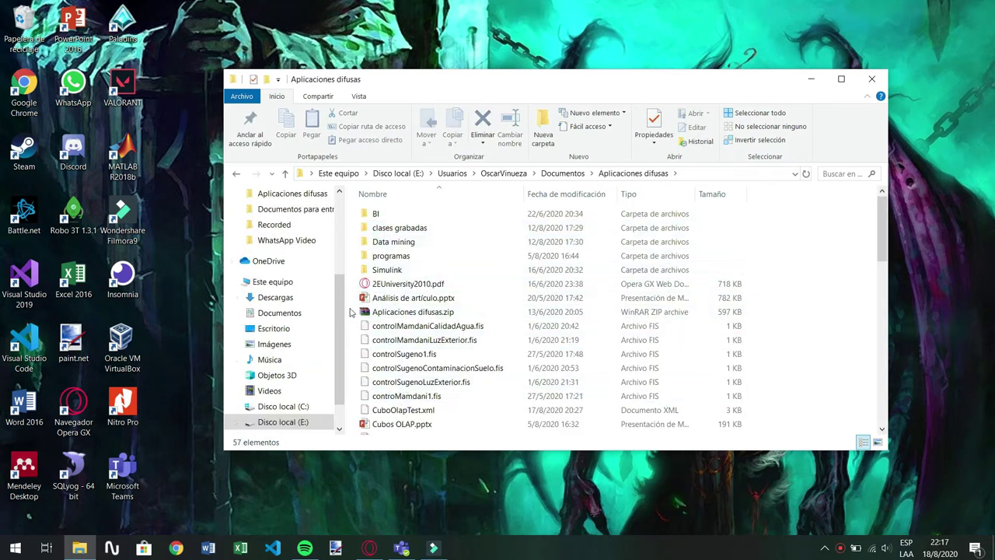
# Browse from the programas folder into pentaho-server, then close the Explorer window
pyautogui.doubleClick(413, 258)
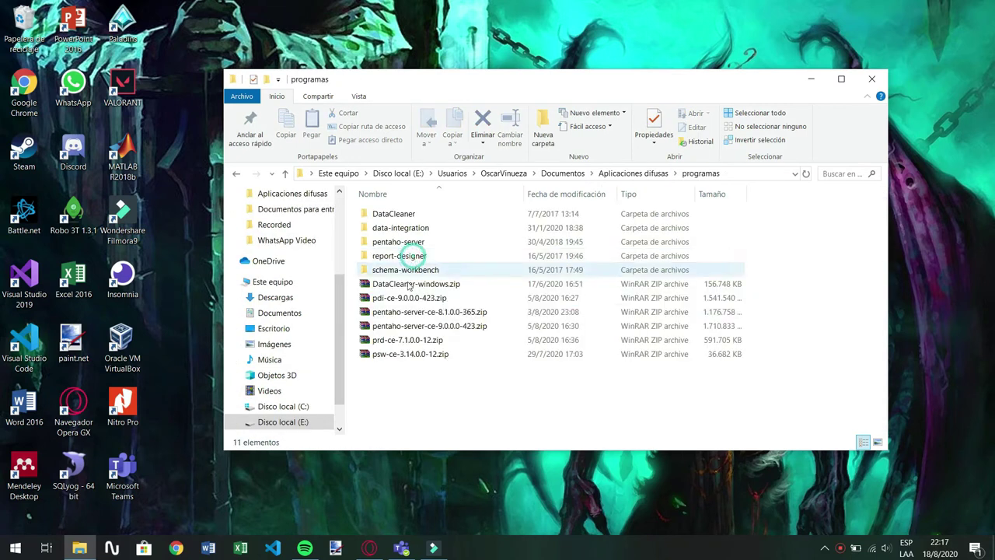
pyautogui.moveTo(811, 270); pyautogui.dragTo(390, 210)
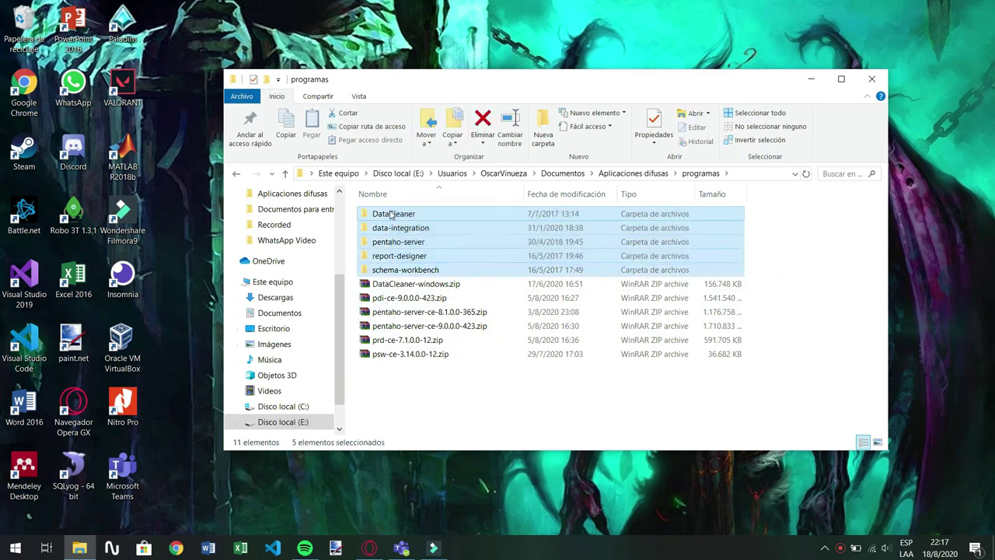
pyautogui.click(771, 255)
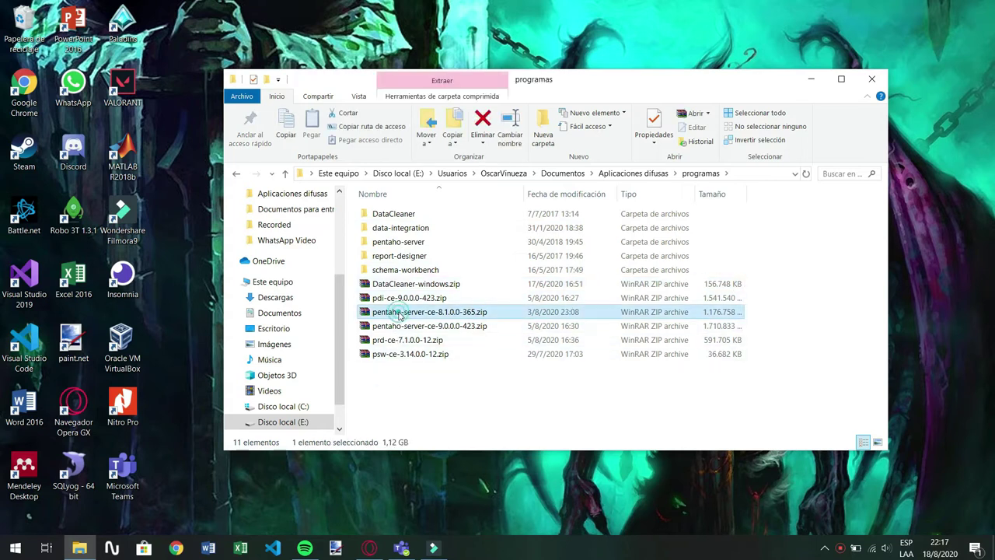
pyautogui.click(409, 244)
pyautogui.doubleClick(409, 244)
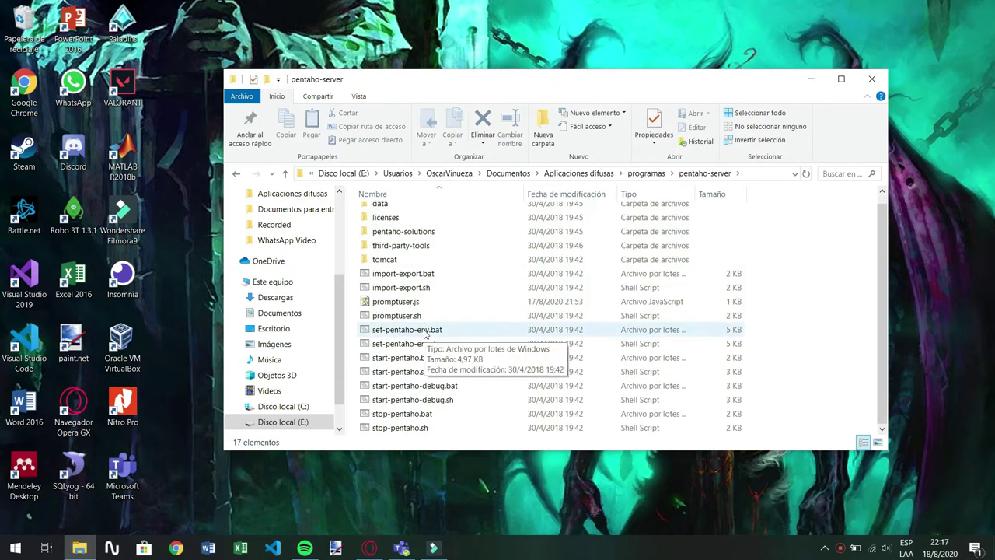
pyautogui.click(868, 84)
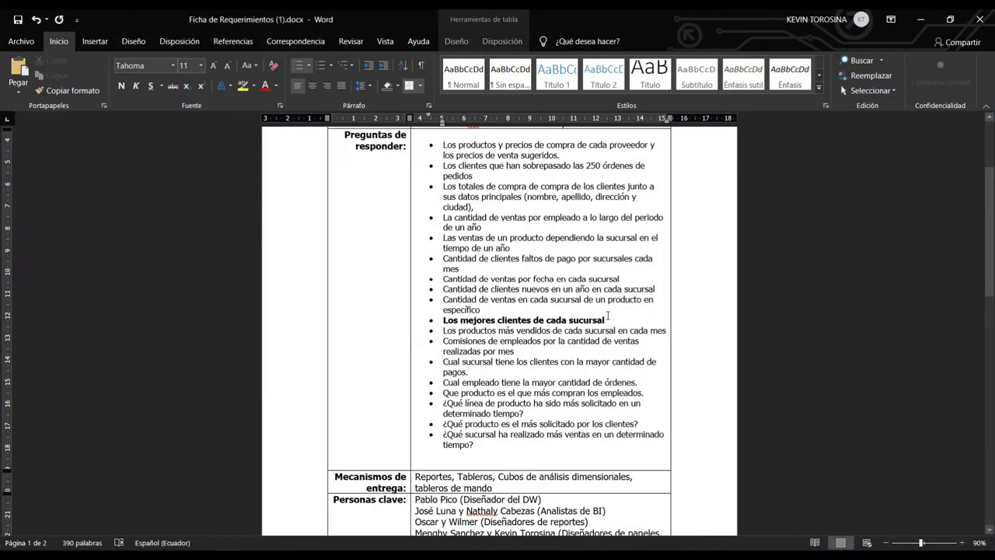
# Highlight the Word line 'Los mejores clientes de cada sucursal', then deselect it
pyautogui.moveTo(573, 320); pyautogui.dragTo(444, 319)
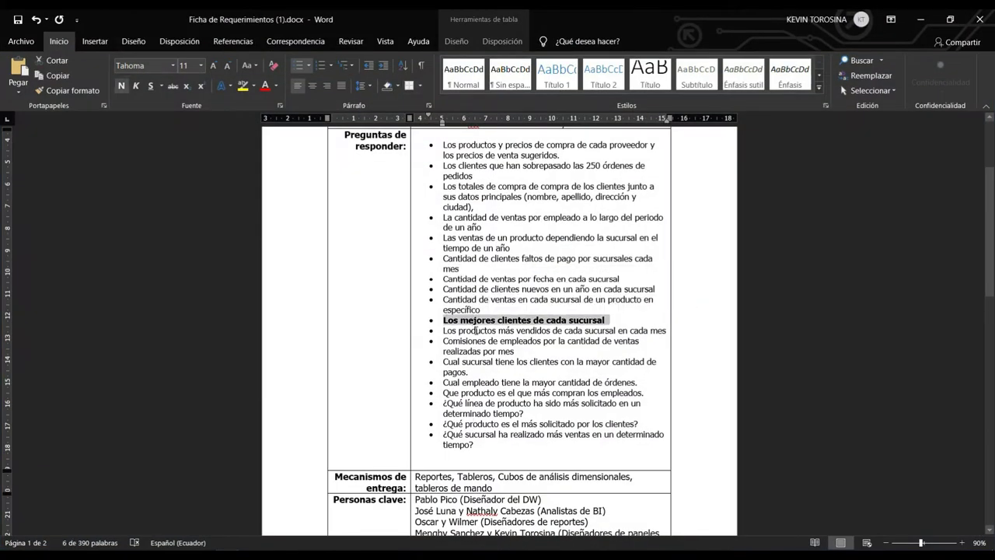
pyautogui.click(475, 330)
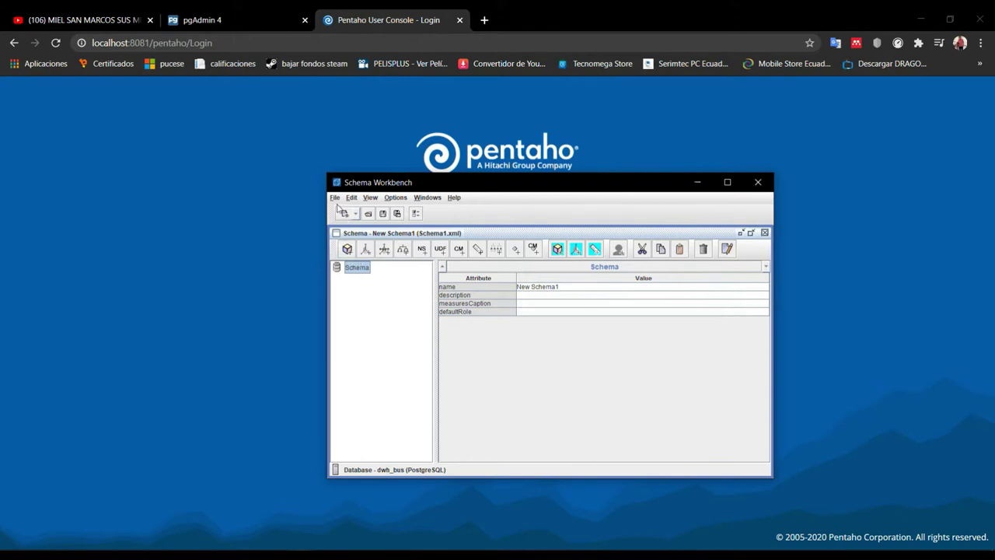
# Add a new dimension to the schema and name it sucursal
pyautogui.rightClick(358, 269)
pyautogui.click(354, 270)
pyautogui.moveTo(204, 555)
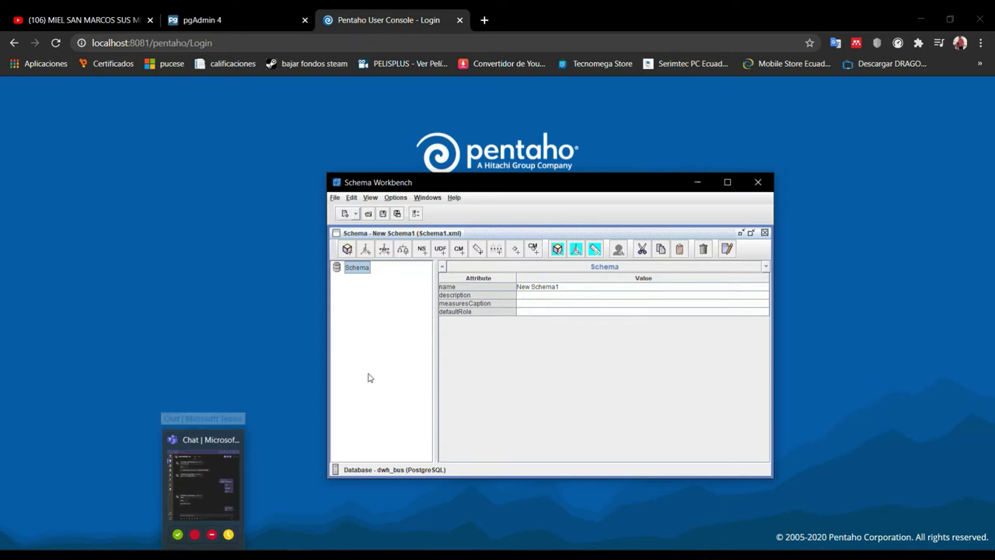
pyautogui.rightClick(361, 270)
pyautogui.click(385, 287)
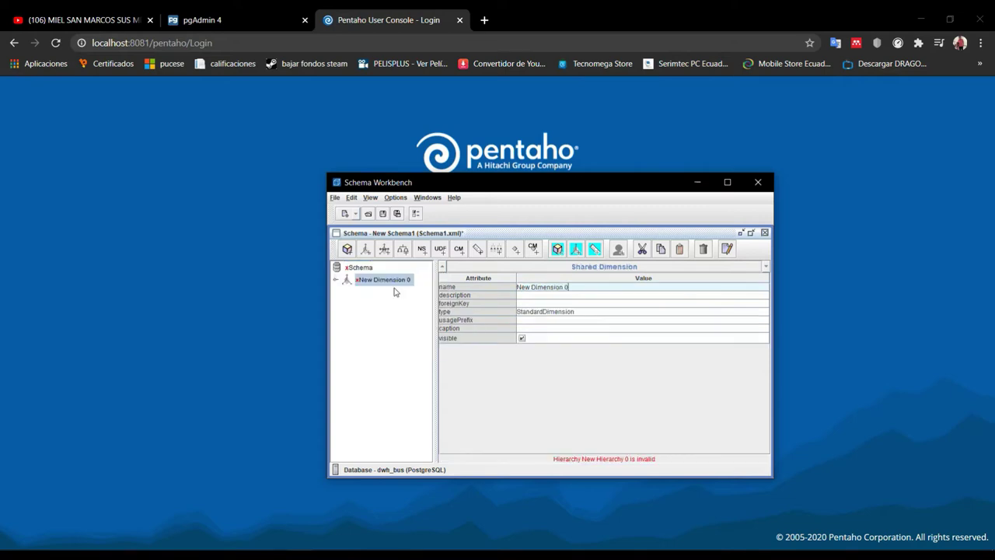
pyautogui.click(579, 287)
pyautogui.tripleClick(580, 285)
pyautogui.write('suc')
pyautogui.click(370, 281)
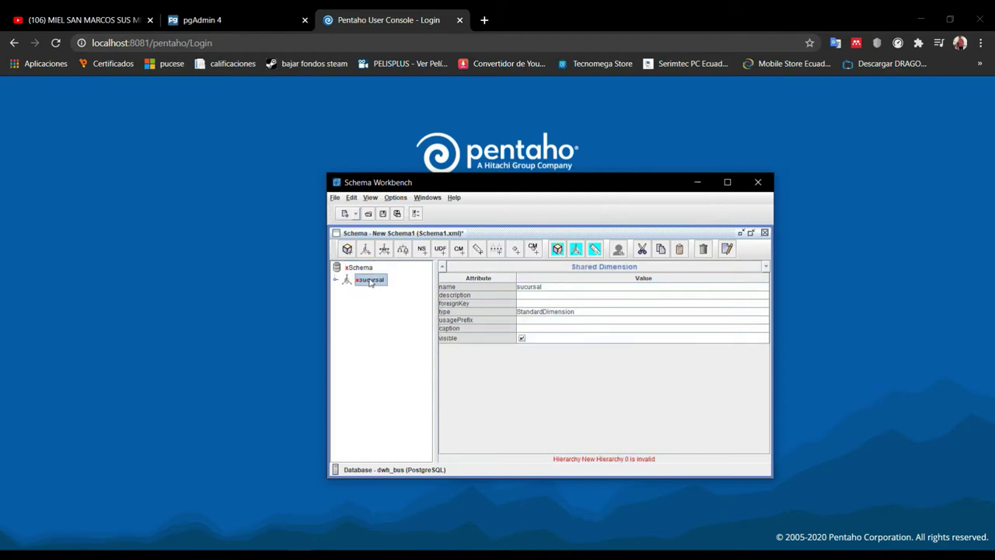
# Add a hierarchy to the sucursal dimension and name it sucursal
pyautogui.rightClick(370, 281)
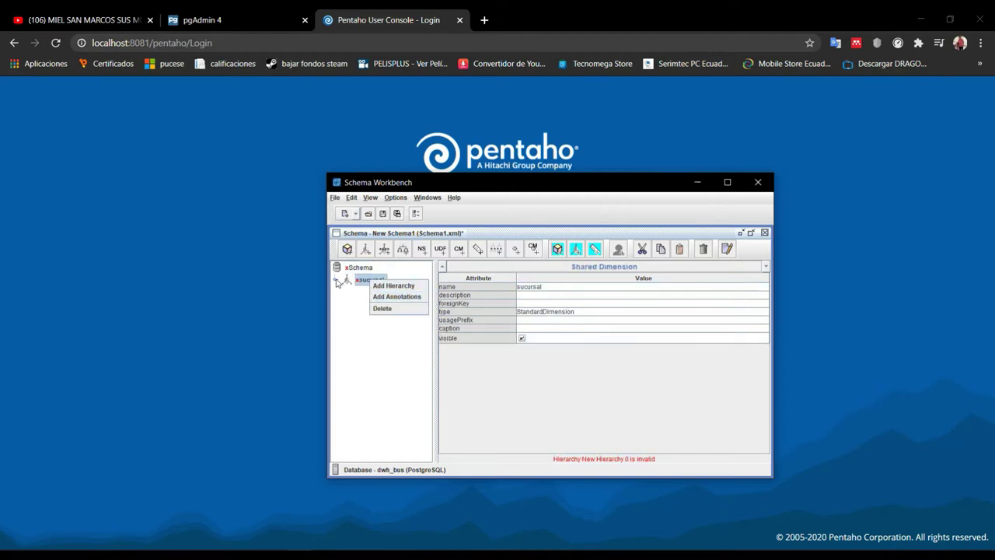
pyautogui.click(380, 285)
pyautogui.click(382, 292)
pyautogui.click(577, 287)
pyautogui.moveTo(576, 286); pyautogui.dragTo(503, 286)
pyautogui.write('sucurs')
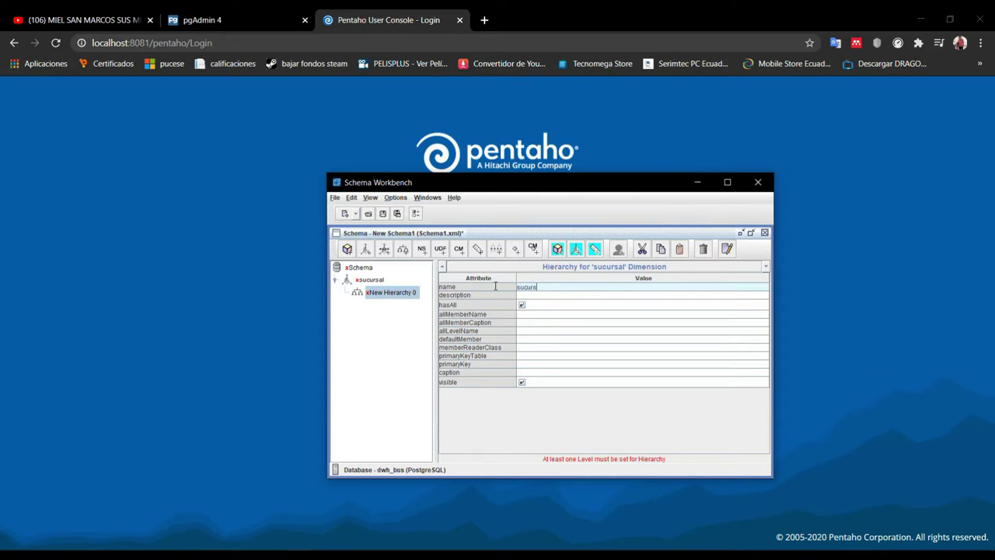
pyautogui.write('al')
pyautogui.click(379, 291)
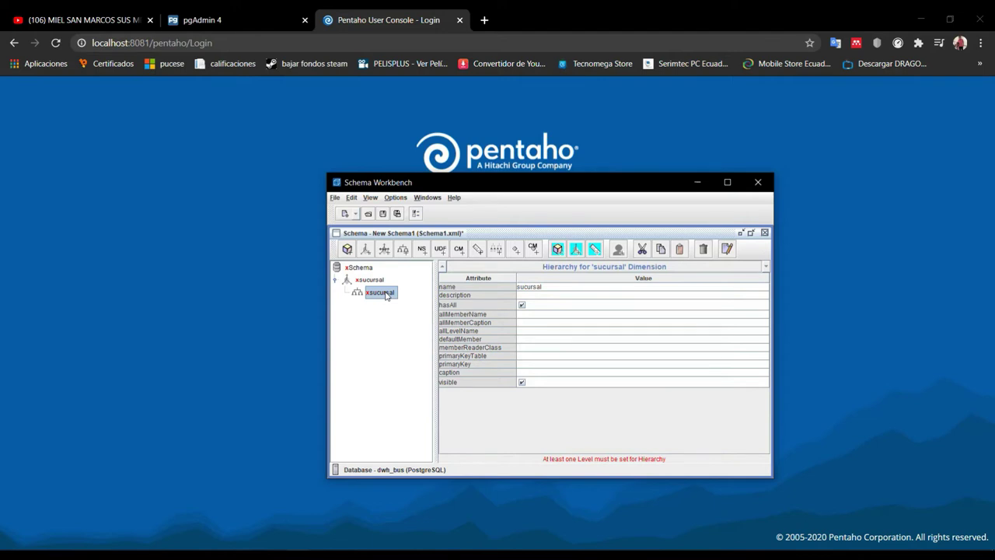
# Give the sucursal hierarchy a table set to dim_sucursal
pyautogui.rightClick(386, 294)
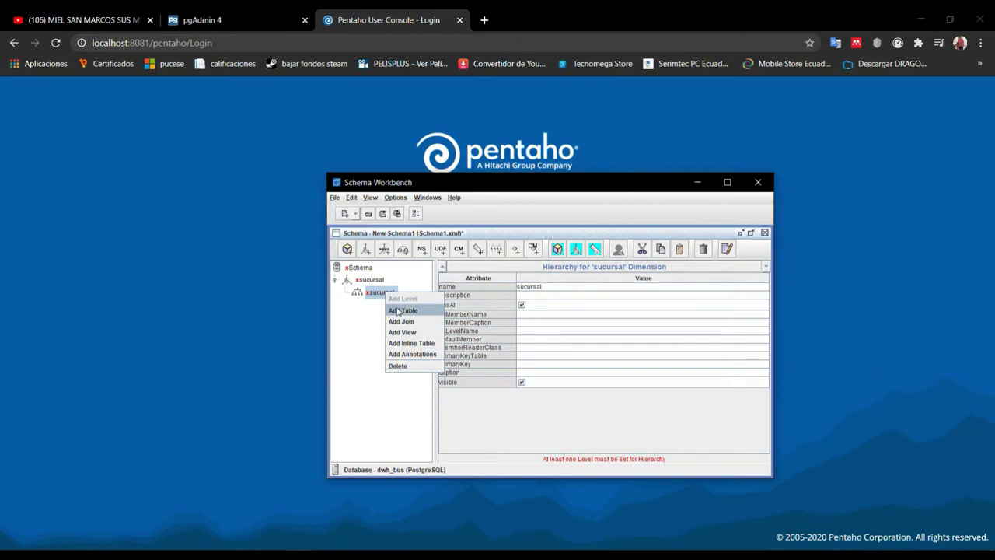
pyautogui.click(401, 311)
pyautogui.click(593, 295)
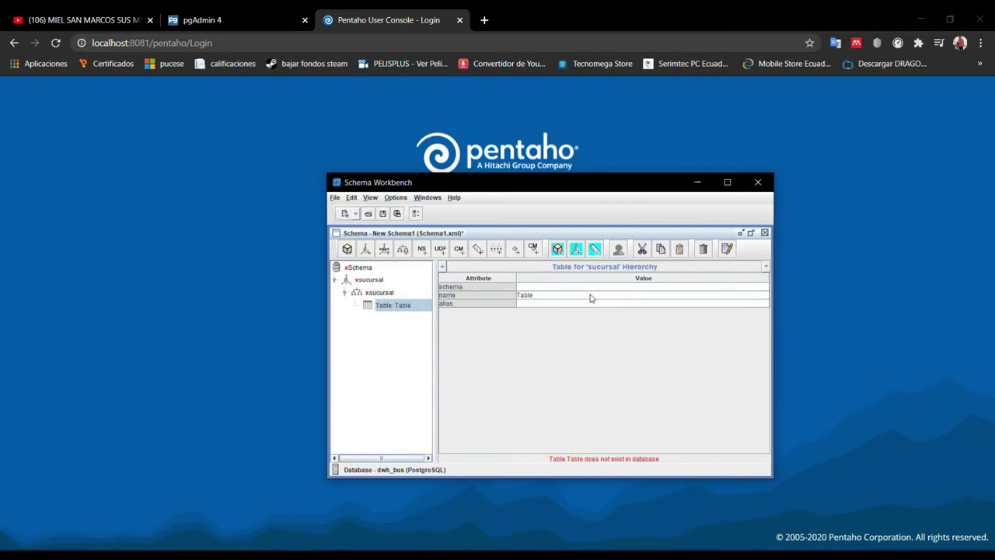
pyautogui.click(589, 296)
pyautogui.scroll(-6, 584, 333)
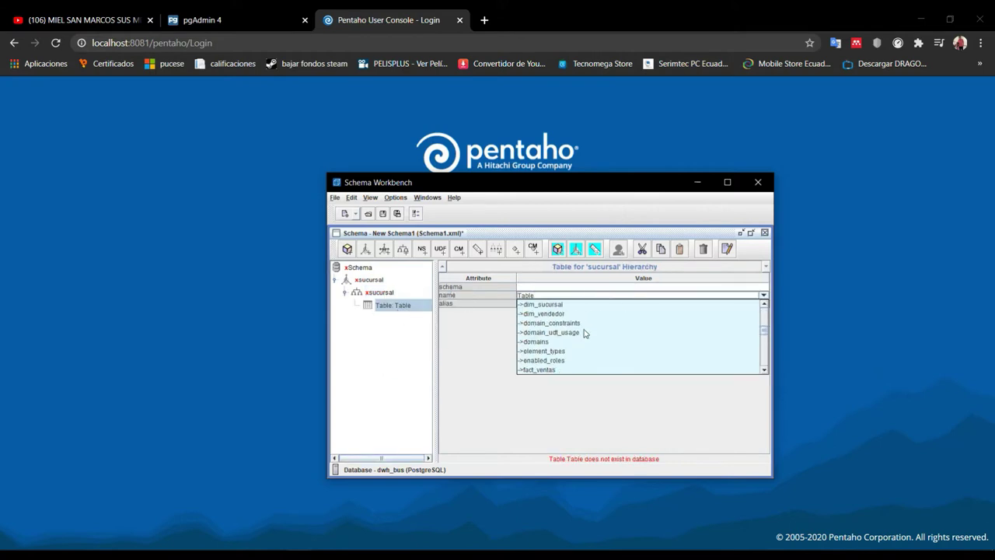
pyautogui.click(557, 350)
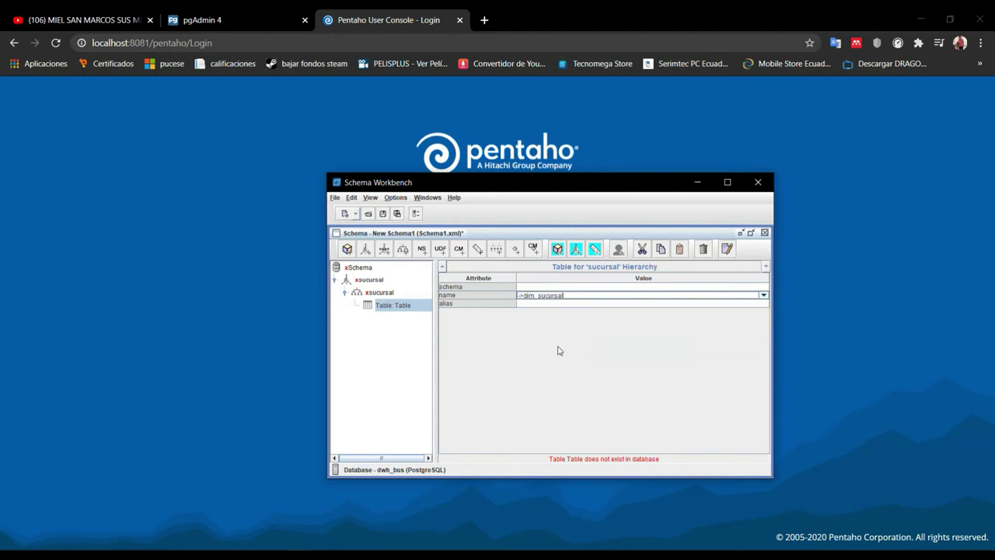
pyautogui.click(381, 293)
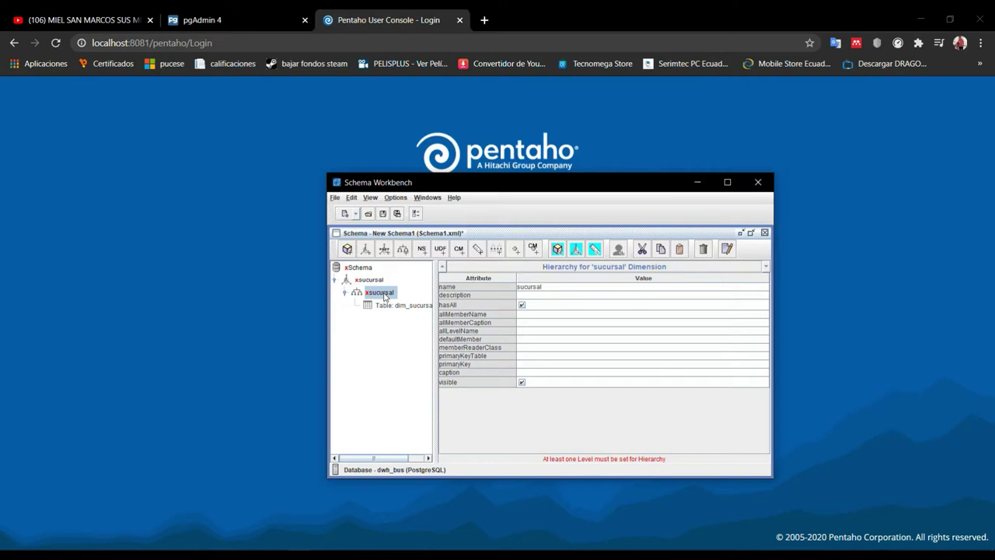
# Add level nombre on column nombre, with type String and level type Regular
pyautogui.rightClick(384, 296)
pyautogui.click(393, 302)
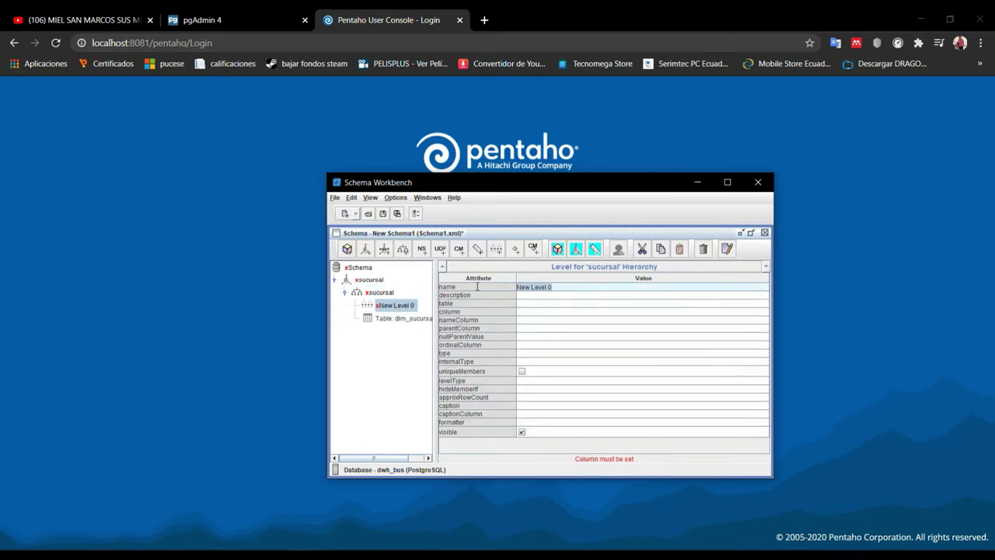
pyautogui.write('nombre')
pyautogui.click(539, 303)
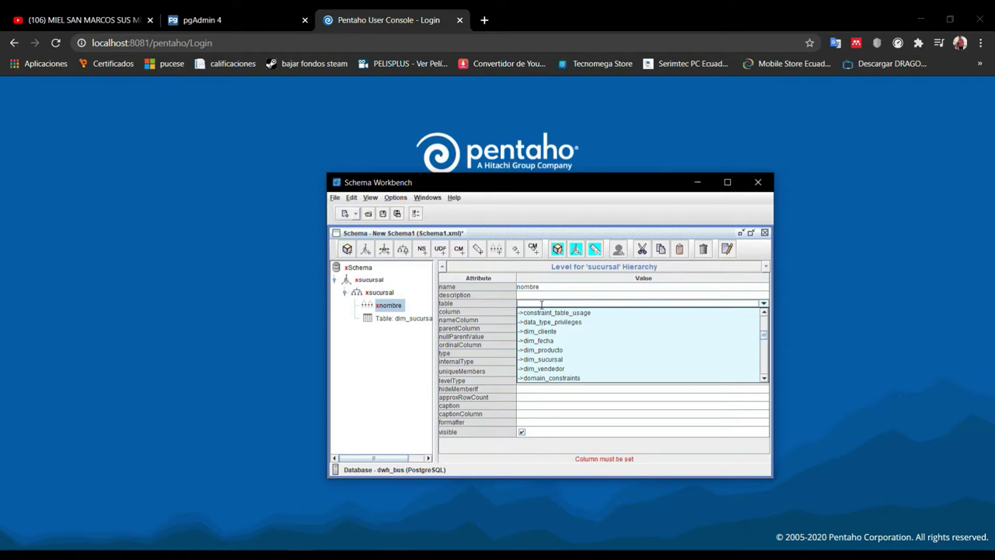
pyautogui.click(536, 312)
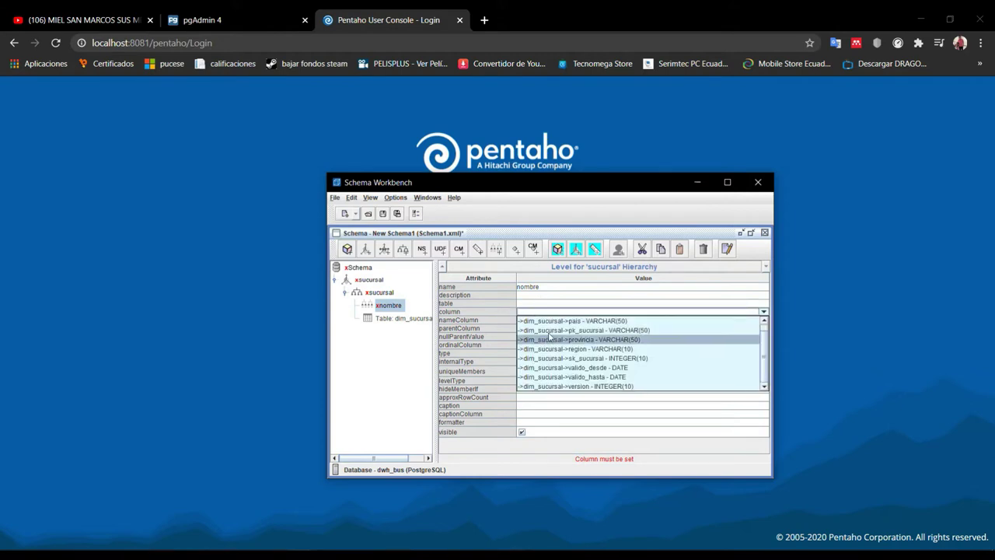
pyautogui.click(560, 321)
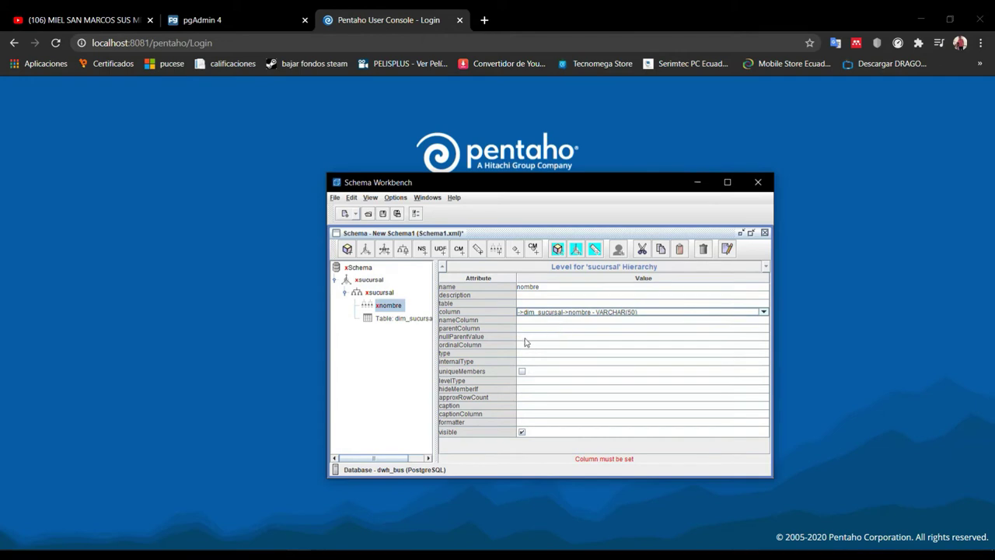
pyautogui.click(537, 355)
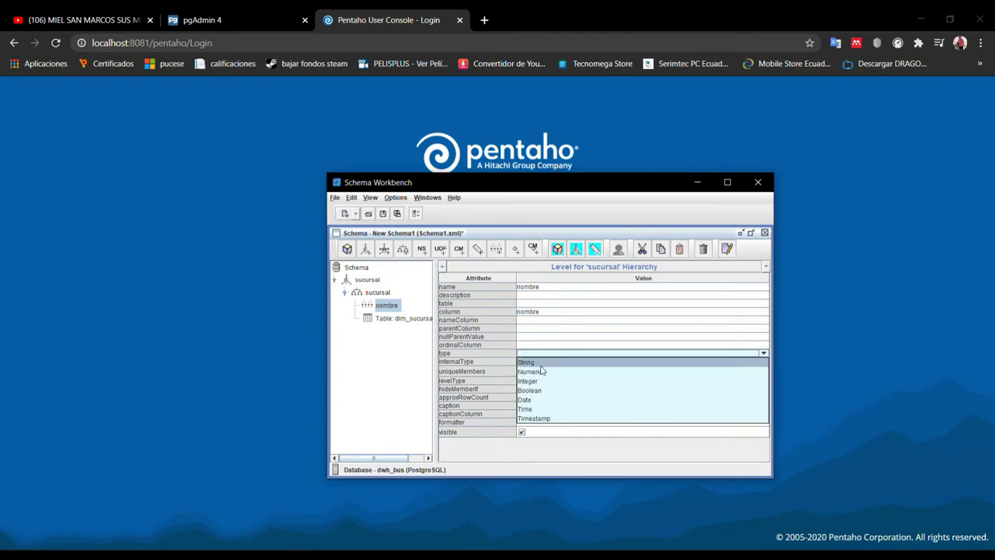
pyautogui.click(539, 362)
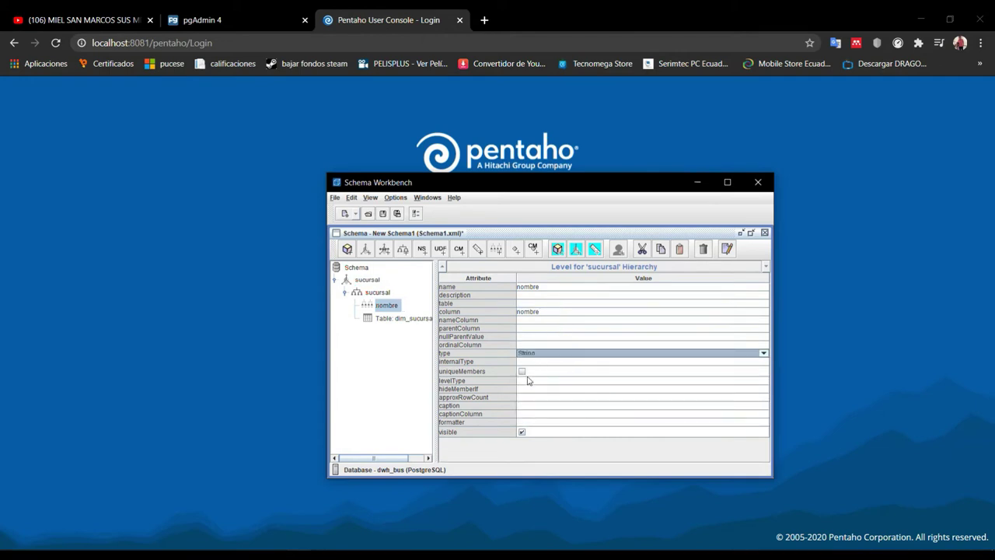
pyautogui.click(528, 382)
pyautogui.click(531, 383)
pyautogui.click(535, 391)
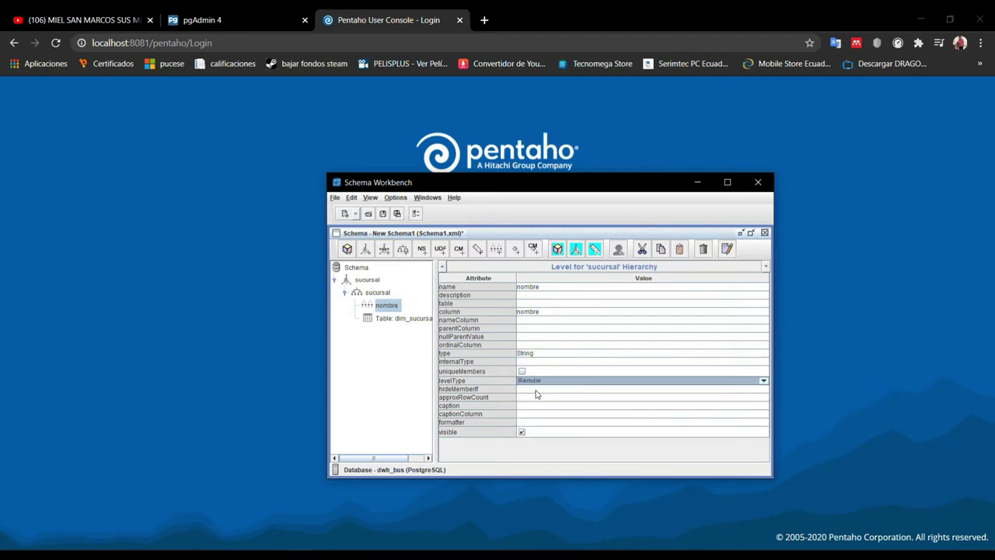
# Review the sucursal hierarchy, dim_sucursal table, dimension and schema properties
pyautogui.click(385, 295)
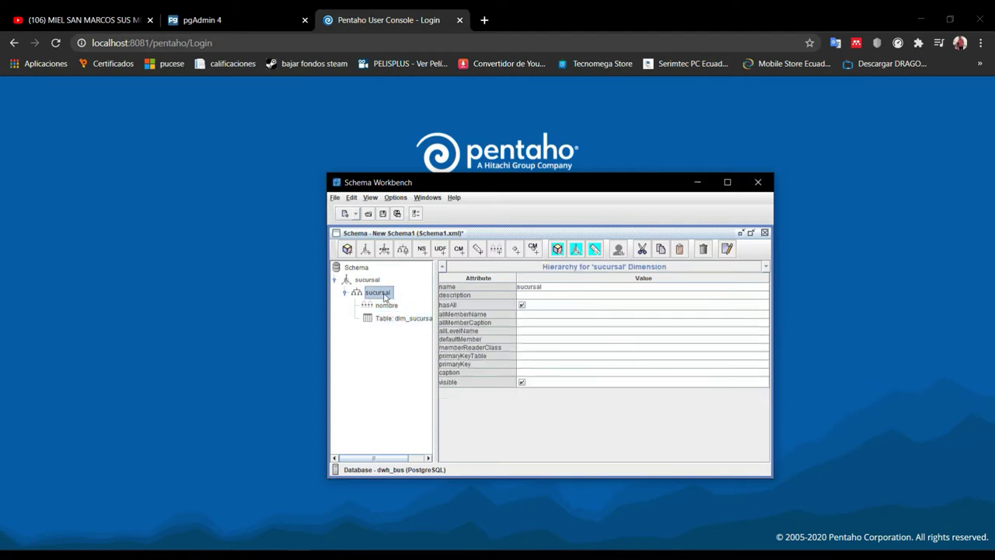
pyautogui.click(391, 317)
pyautogui.click(387, 293)
pyautogui.click(374, 281)
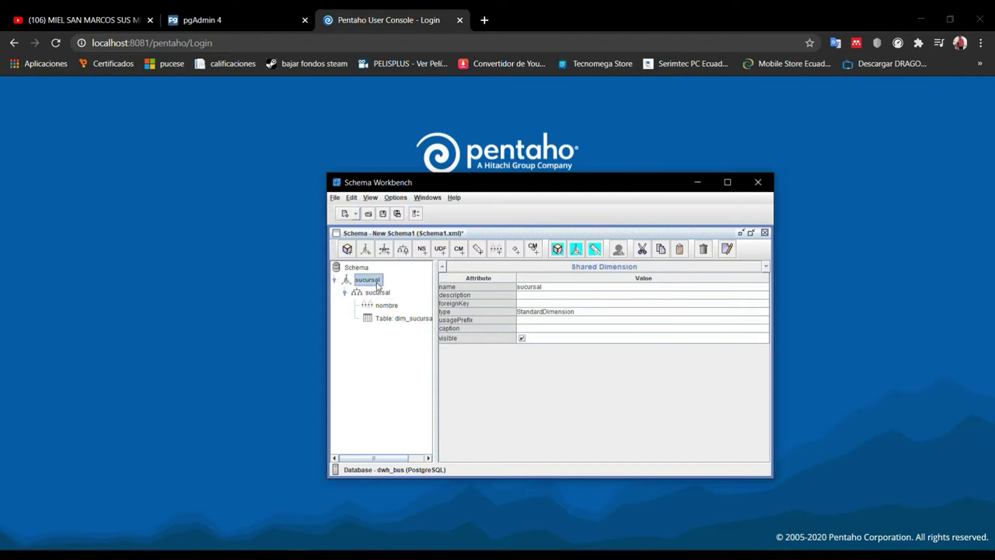
pyautogui.click(360, 267)
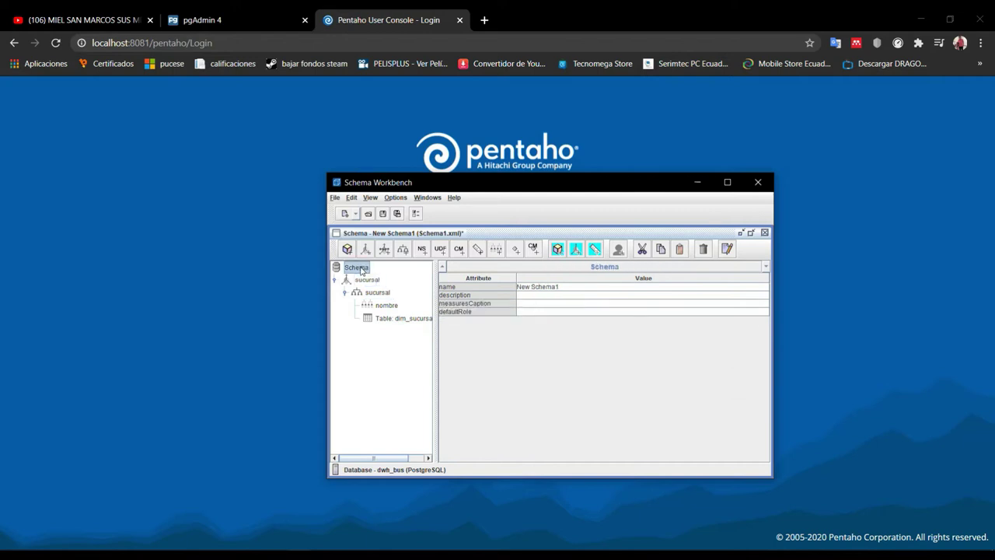
# Add a second dimension to the schema named Clientes
pyautogui.rightClick(360, 269)
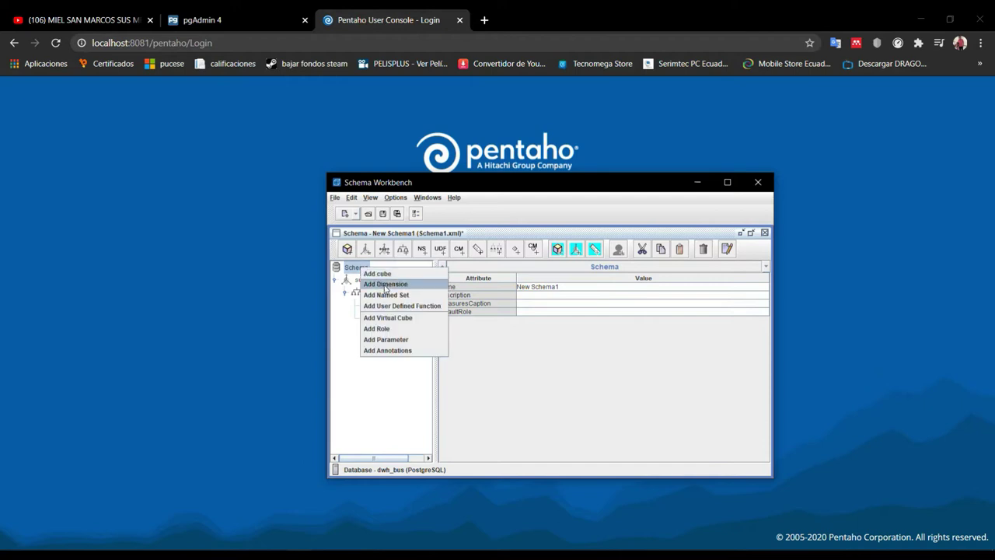
pyautogui.click(388, 288)
pyautogui.moveTo(587, 288); pyautogui.dragTo(473, 288)
pyautogui.write('Clientes')
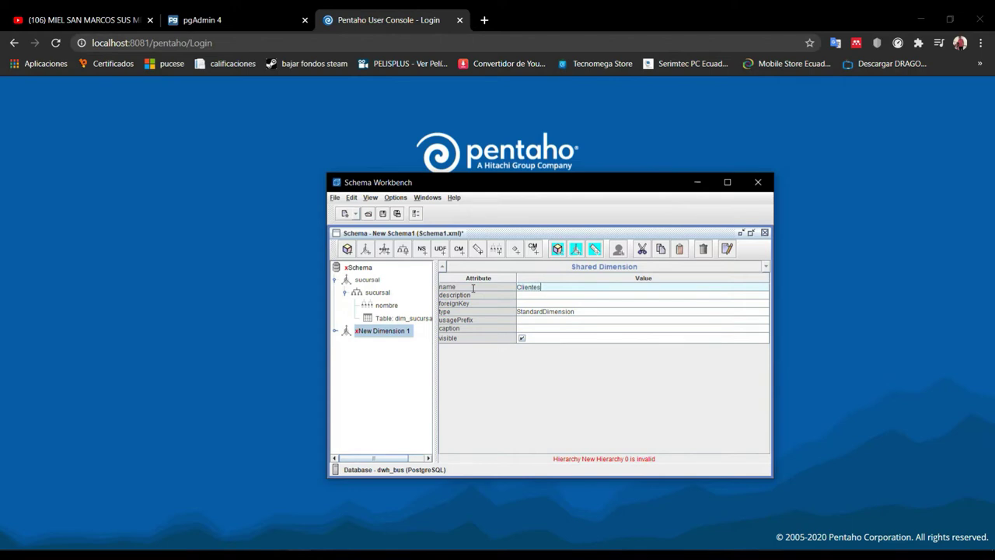
pyautogui.click(381, 332)
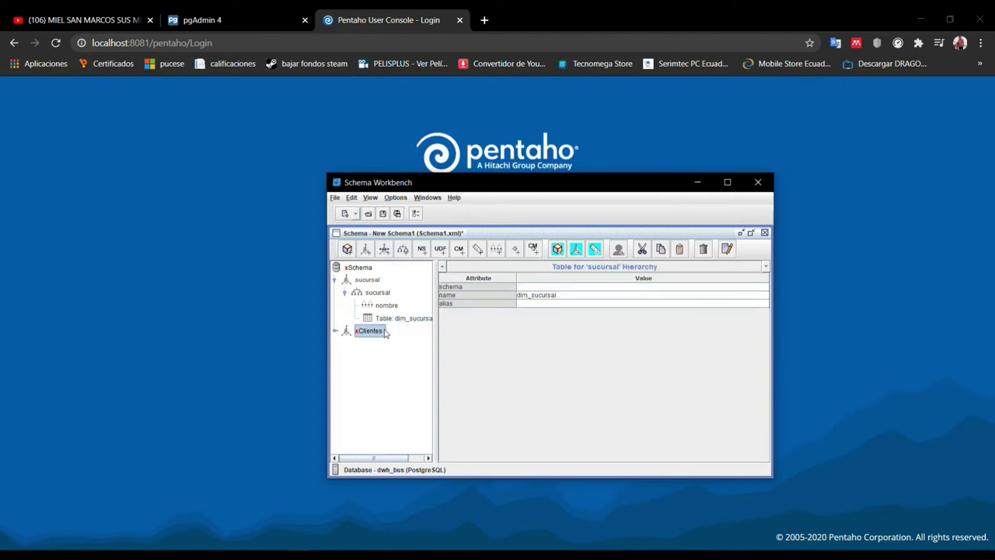
# Add a hierarchy named clientes to the Clientes dimension
pyautogui.rightClick(382, 334)
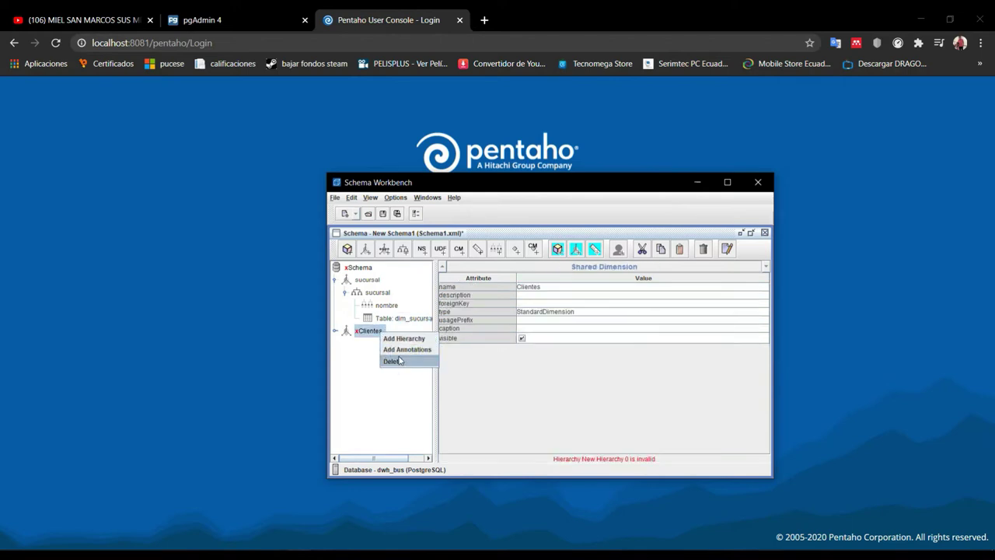
pyautogui.click(404, 339)
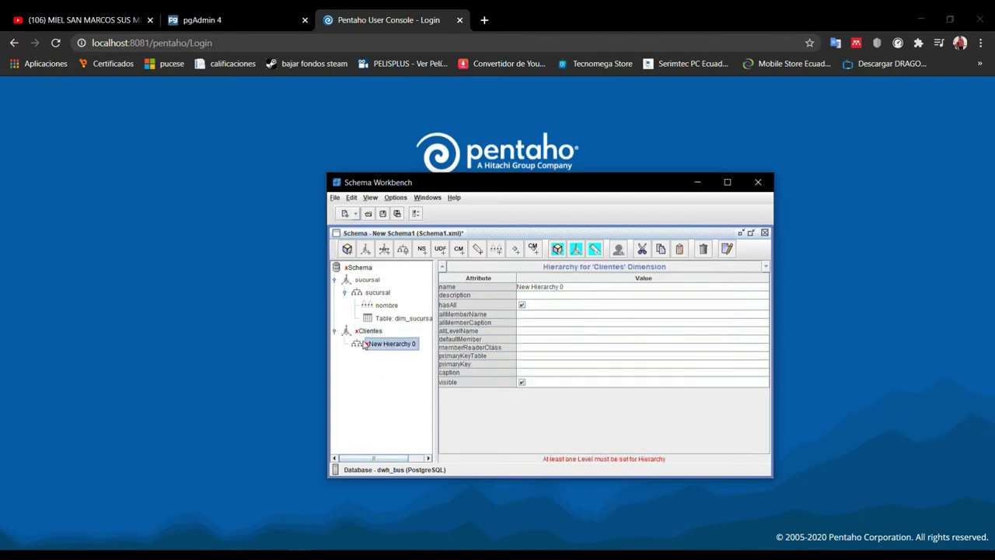
pyautogui.click(585, 289)
pyautogui.moveTo(560, 286); pyautogui.dragTo(495, 288)
pyautogui.press('BackSpace')
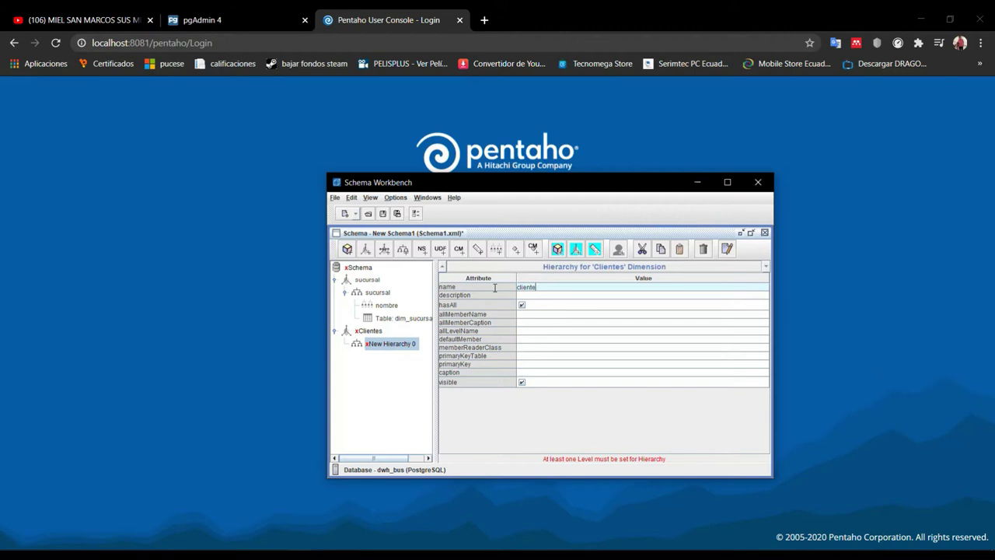
pyautogui.click(374, 332)
pyautogui.click(380, 344)
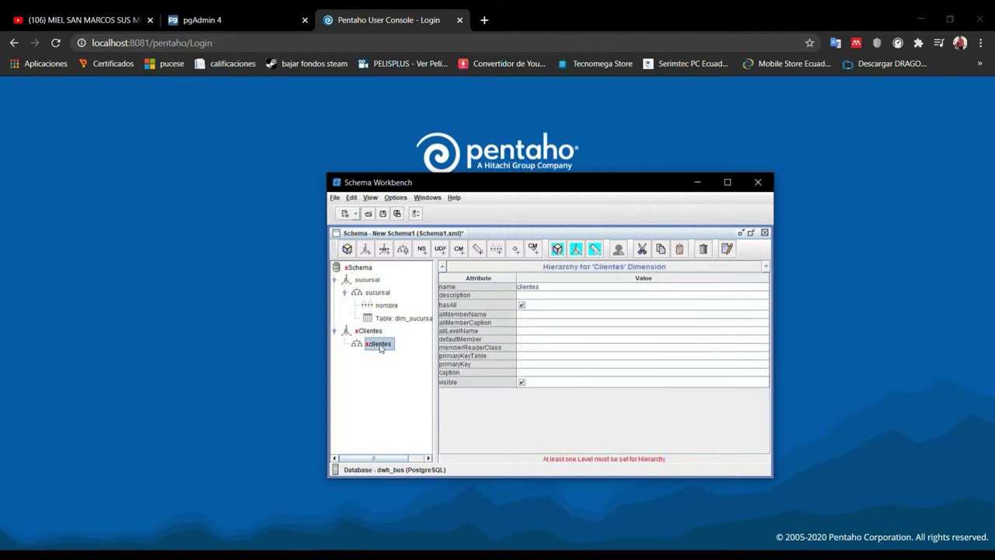
# Add a table to the clientes hierarchy and choose dim_cliente
pyautogui.rightClick(380, 348)
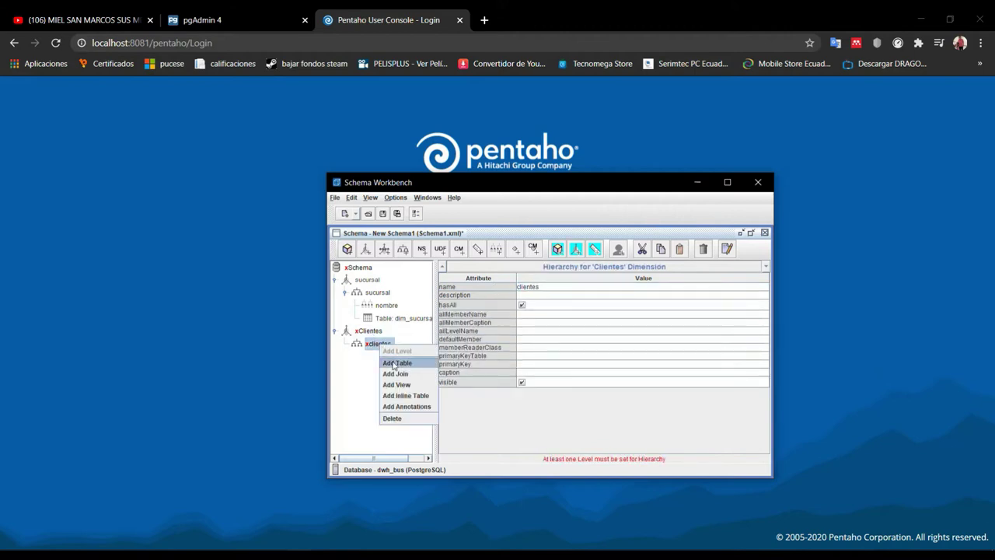
pyautogui.click(393, 363)
pyautogui.click(543, 296)
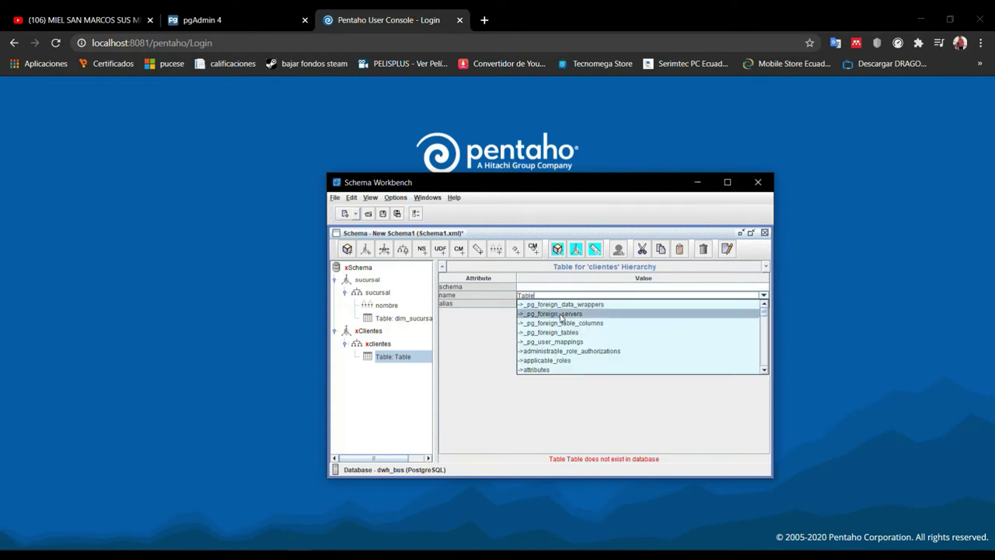
pyautogui.scroll(-3, 562, 325)
pyautogui.scroll(-3, 562, 327)
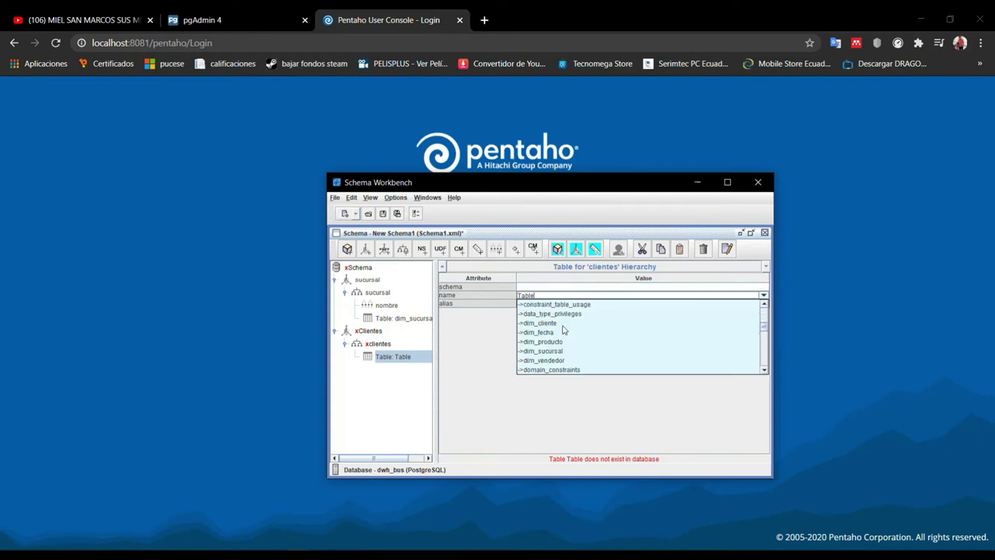
pyautogui.click(568, 323)
pyautogui.click(380, 344)
# Add a level nombre to clientes, based on the dim_cliente nombre column
pyautogui.rightClick(381, 345)
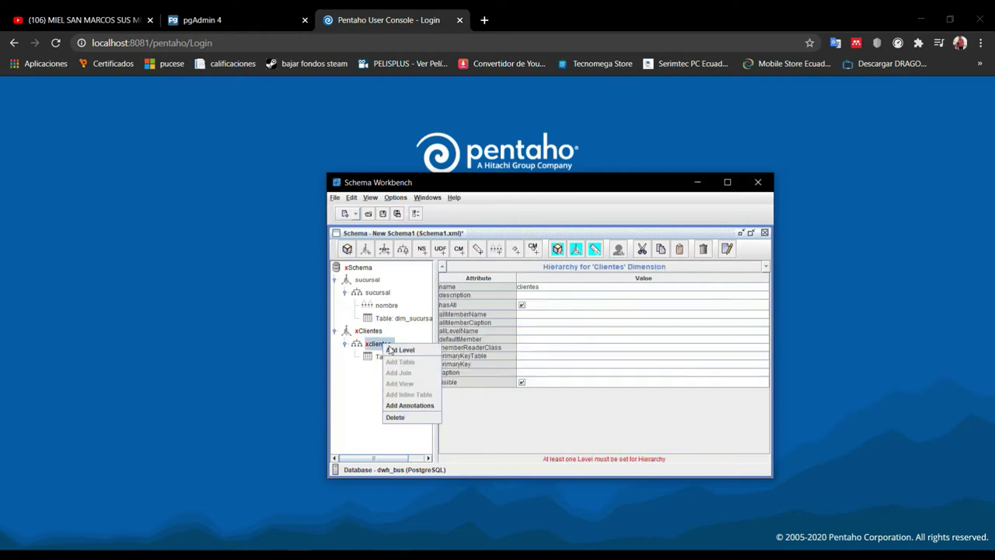
pyautogui.click(396, 350)
pyautogui.click(573, 287)
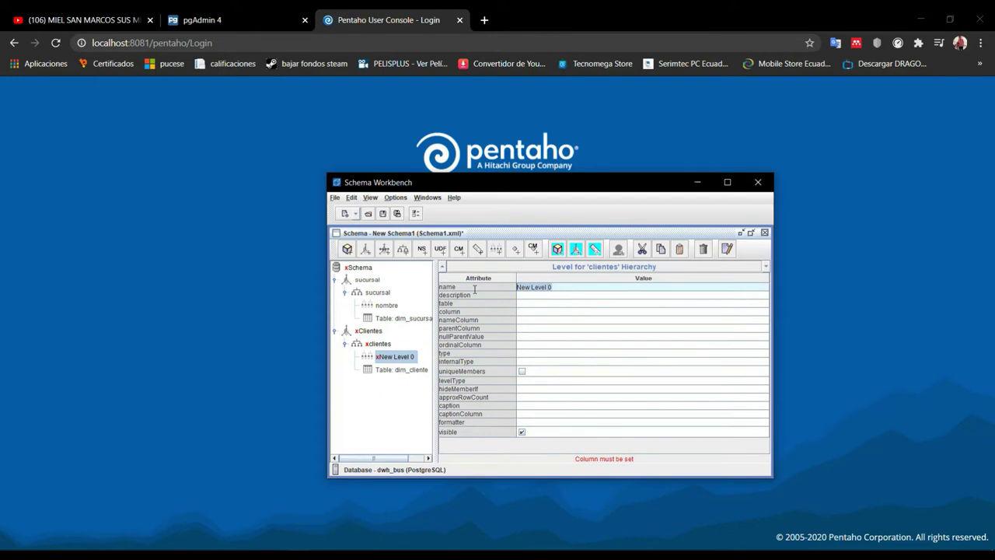
pyautogui.write('nombre')
pyautogui.click(534, 312)
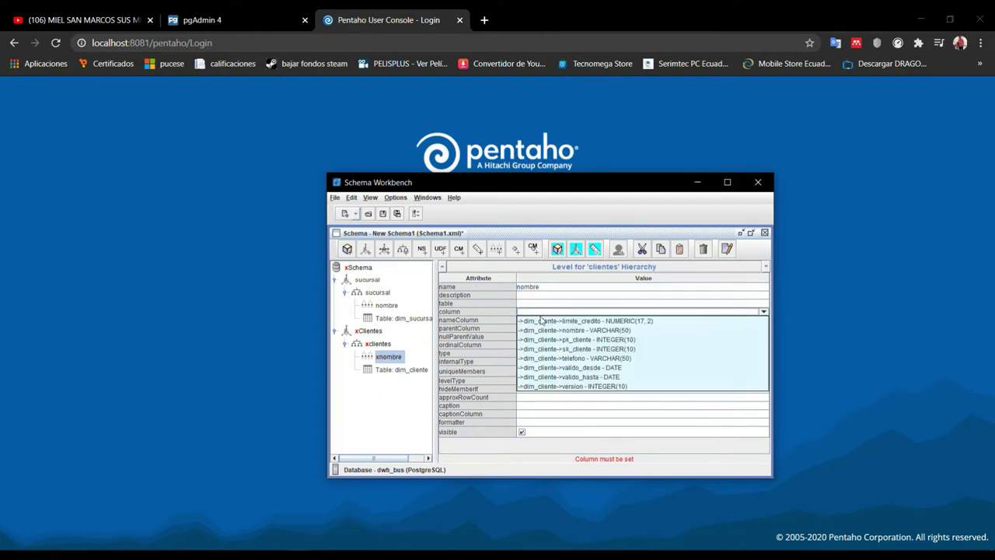
pyautogui.click(554, 330)
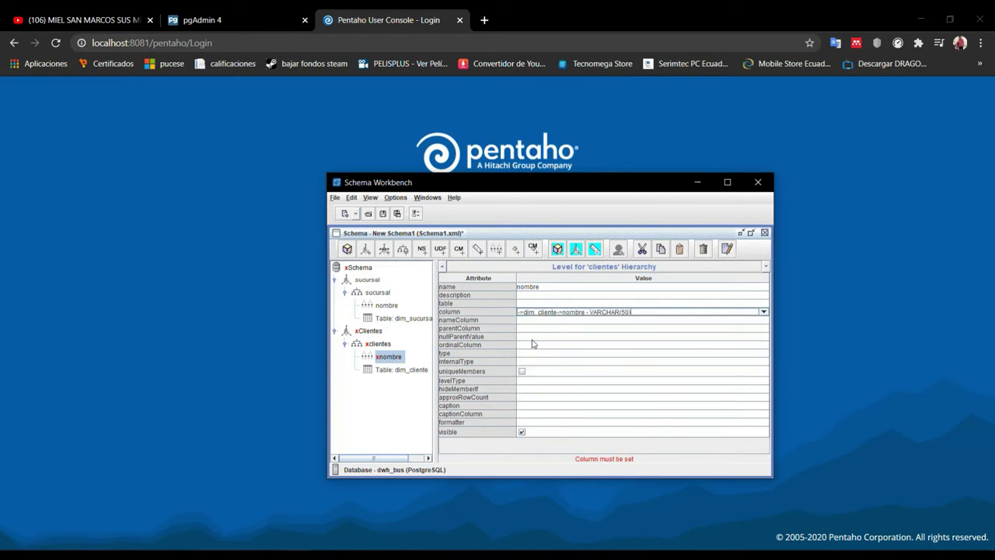
pyautogui.click(538, 353)
# Set the nombre level's data type to String and level type to Regular
pyautogui.click(540, 357)
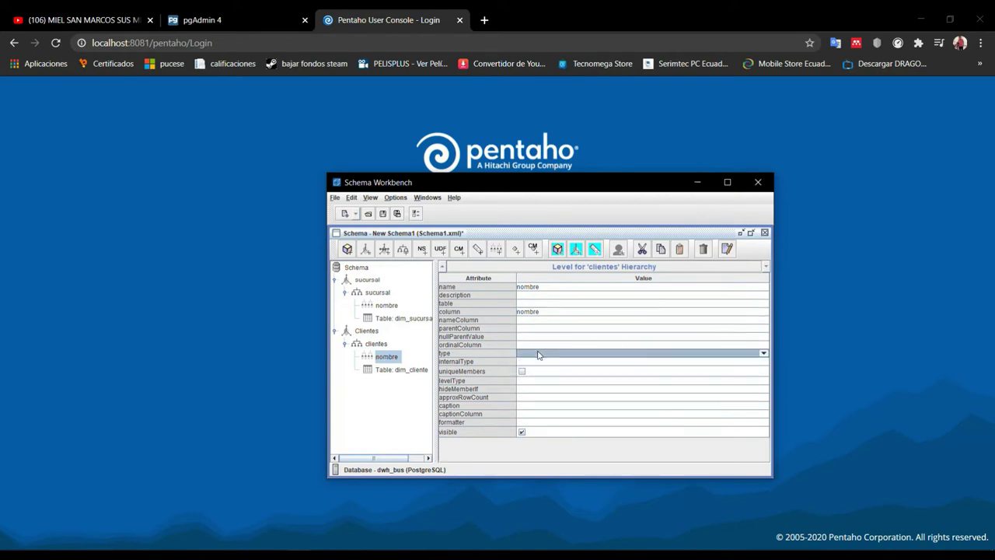
pyautogui.click(538, 354)
pyautogui.click(540, 363)
pyautogui.click(535, 381)
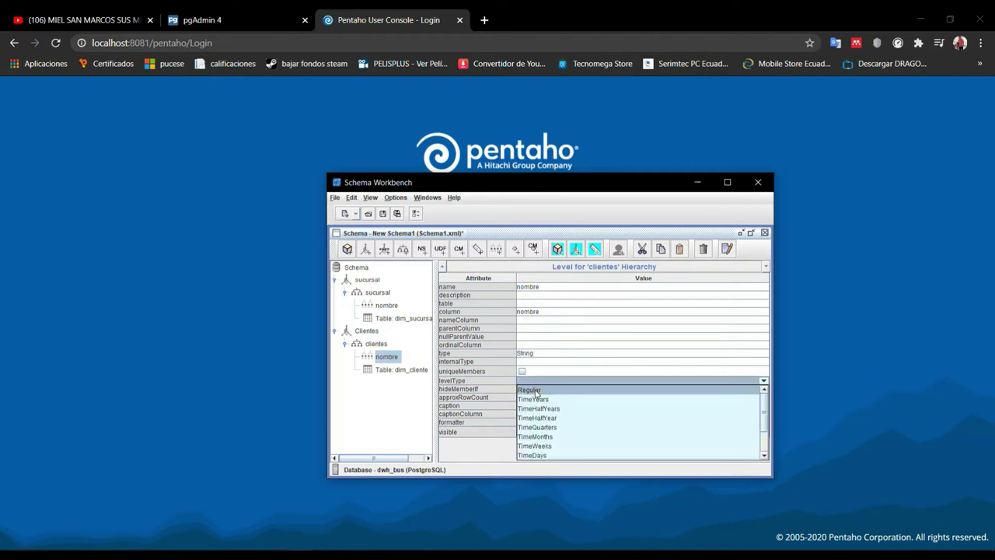
pyautogui.click(535, 391)
pyautogui.click(401, 371)
pyautogui.click(385, 347)
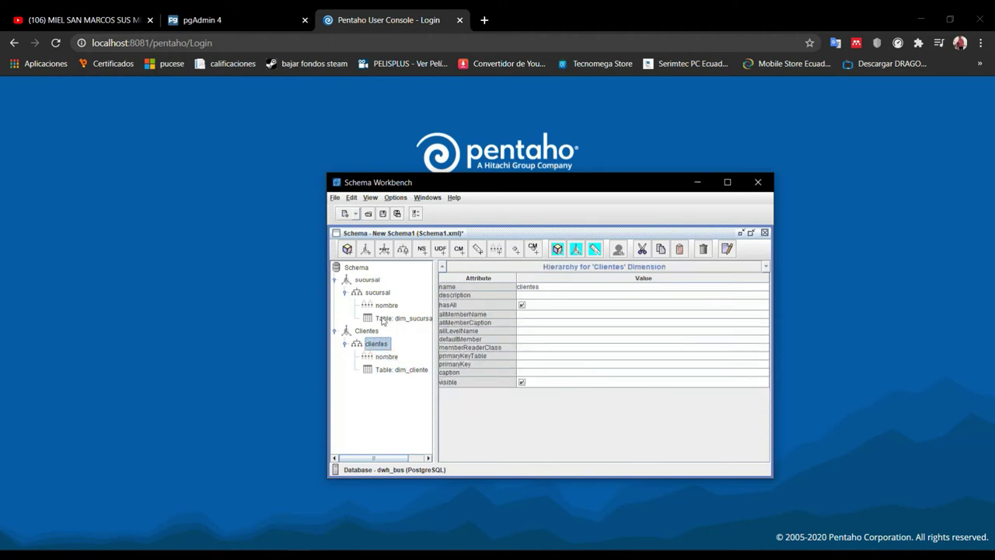
# Set the sucursal hierarchy's primary key to sk_sucursal
pyautogui.click(380, 293)
pyautogui.click(379, 347)
pyautogui.click(380, 293)
pyautogui.click(379, 346)
pyautogui.click(379, 293)
pyautogui.click(384, 346)
pyautogui.click(550, 366)
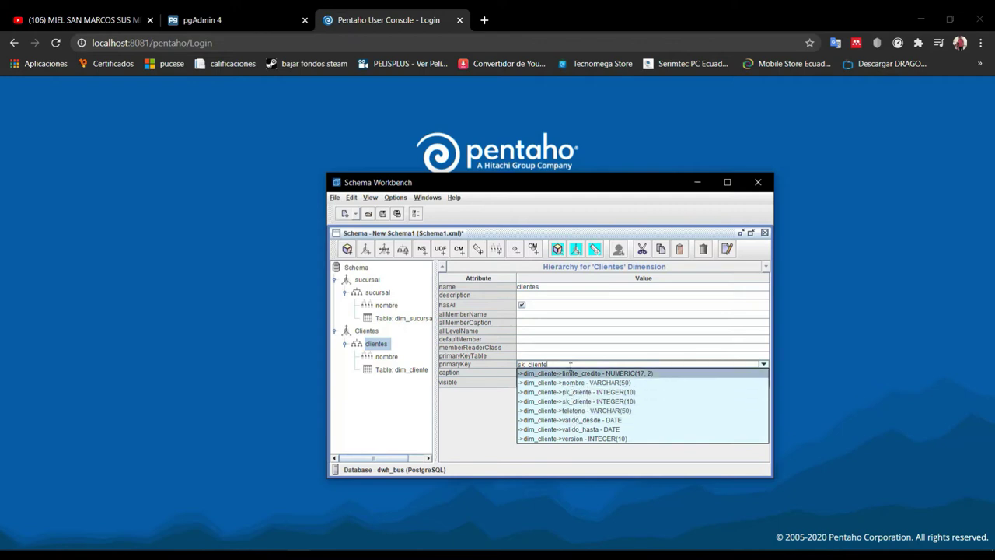
pyautogui.click(380, 293)
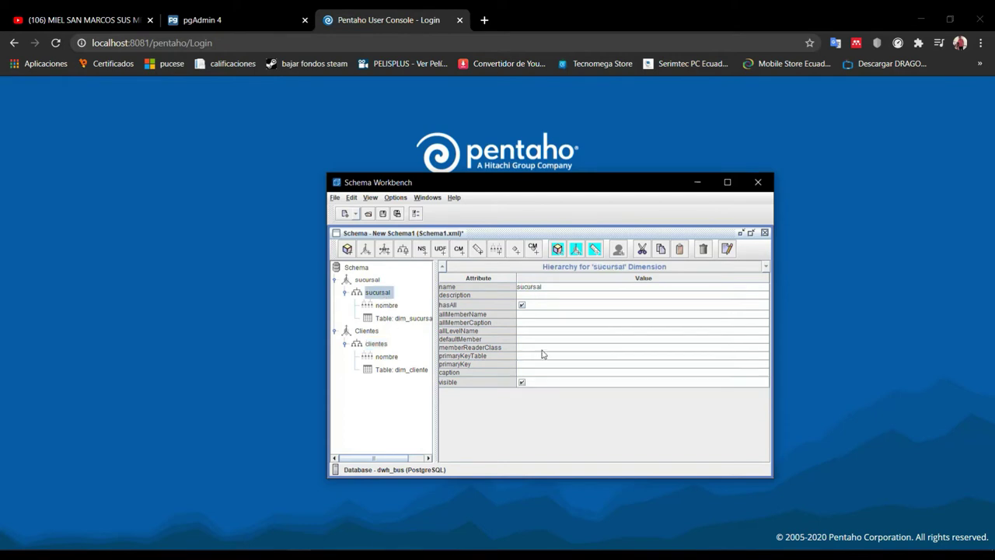
pyautogui.click(548, 364)
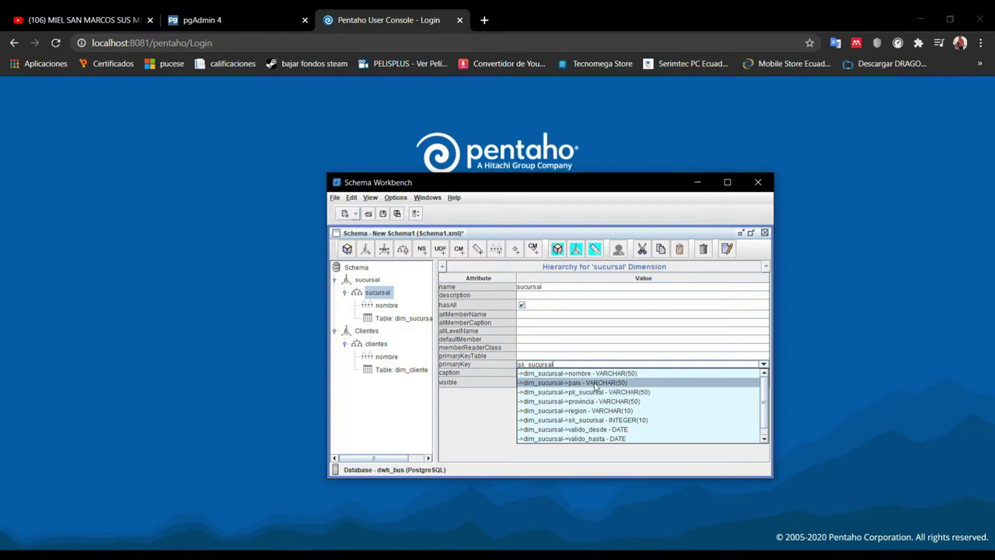
pyautogui.click(596, 419)
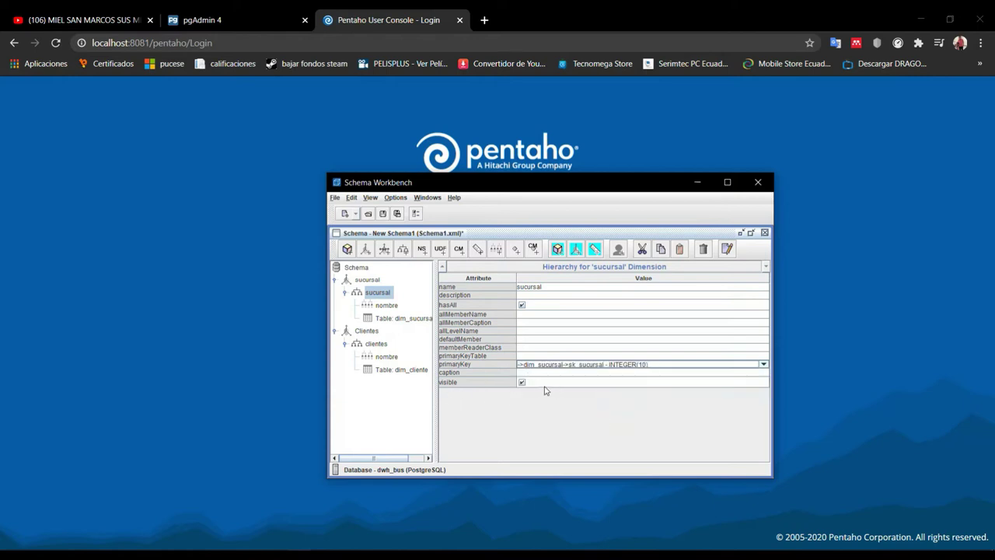
# Set the clientes hierarchy's primary key to sk_cliente
pyautogui.click(388, 357)
pyautogui.click(376, 344)
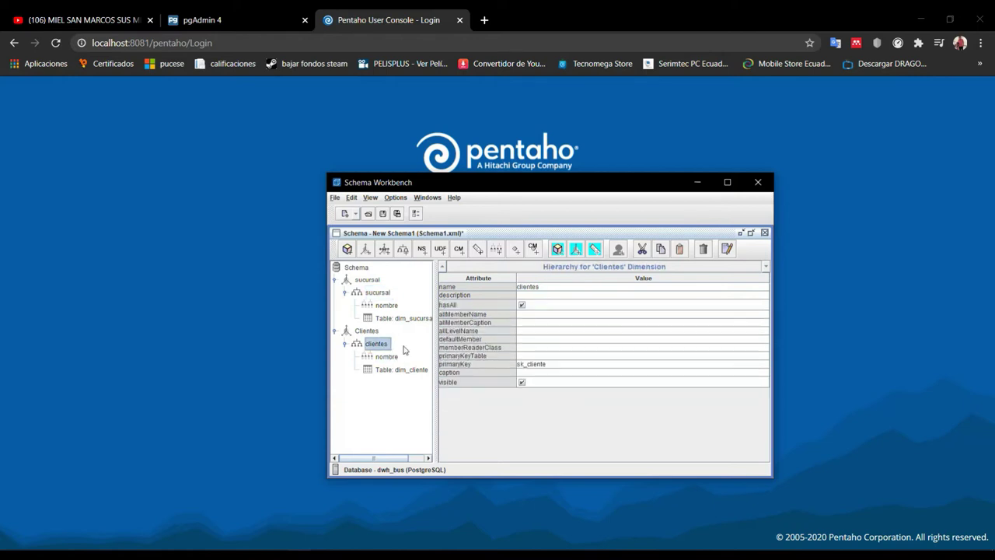
pyautogui.click(551, 364)
pyautogui.click(576, 391)
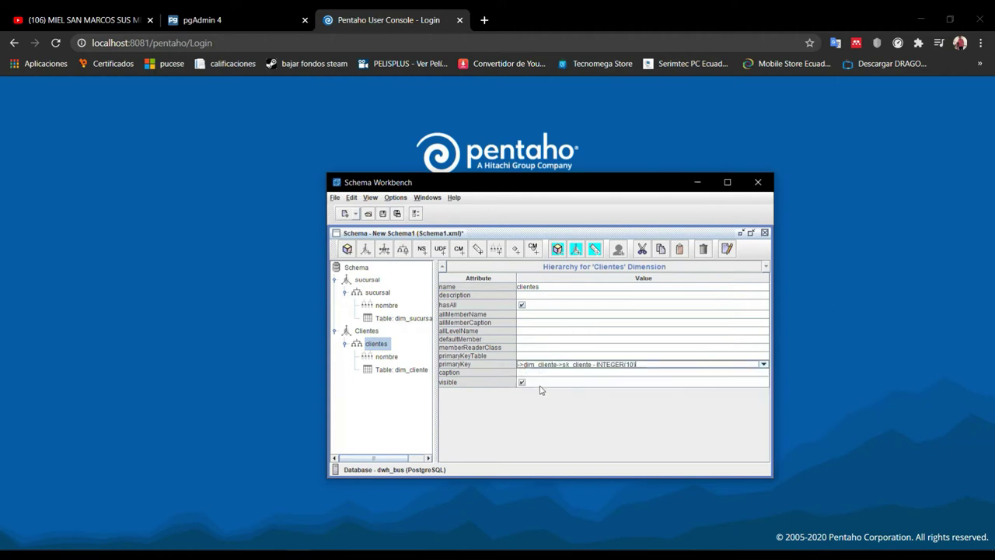
pyautogui.click(370, 281)
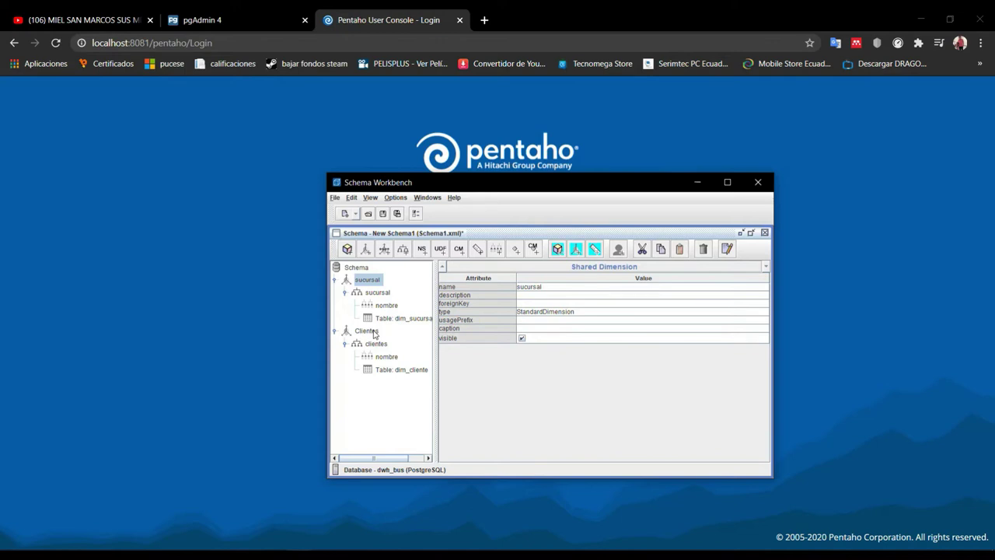
# Rename the schema from New Schema1 to CubosOlap
pyautogui.click(364, 269)
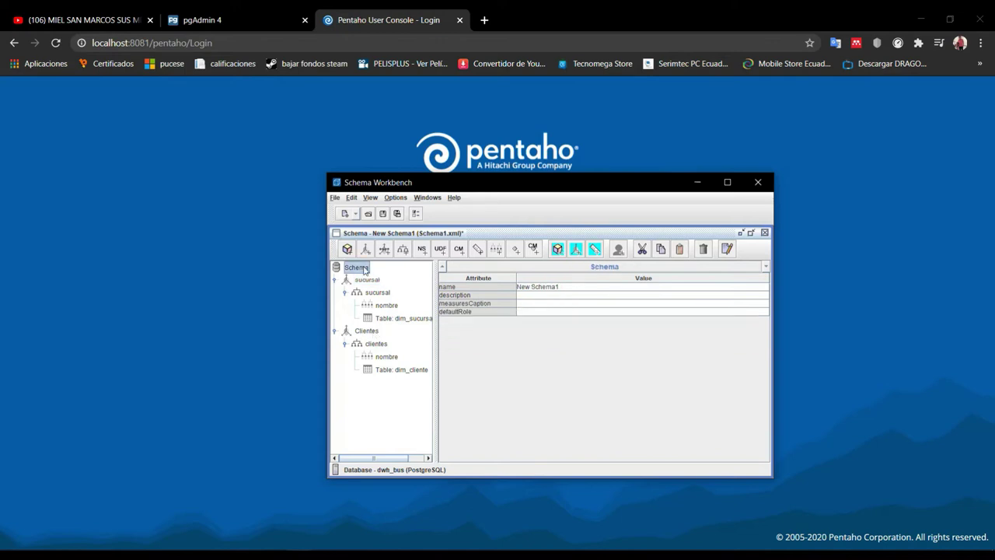
pyautogui.click(561, 289)
pyautogui.moveTo(588, 286); pyautogui.dragTo(499, 285)
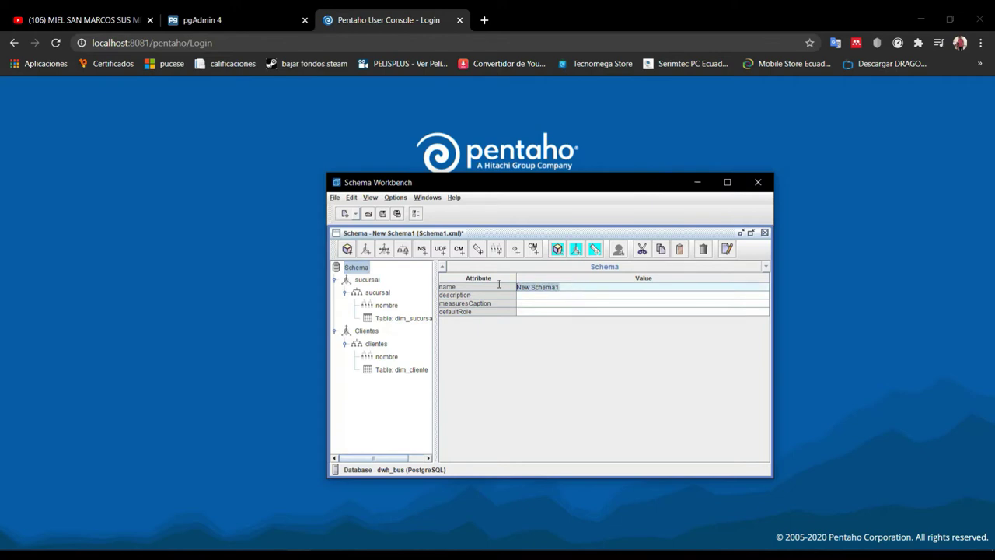
pyautogui.write('CubosOlapTarea')
pyautogui.press('BackSpace')
pyautogui.press('BackSpace')
pyautogui.press('BackSpace')
pyautogui.press('BackSpace')
# Add a new cube to the schema and name it Cubo1
pyautogui.rightClick(363, 270)
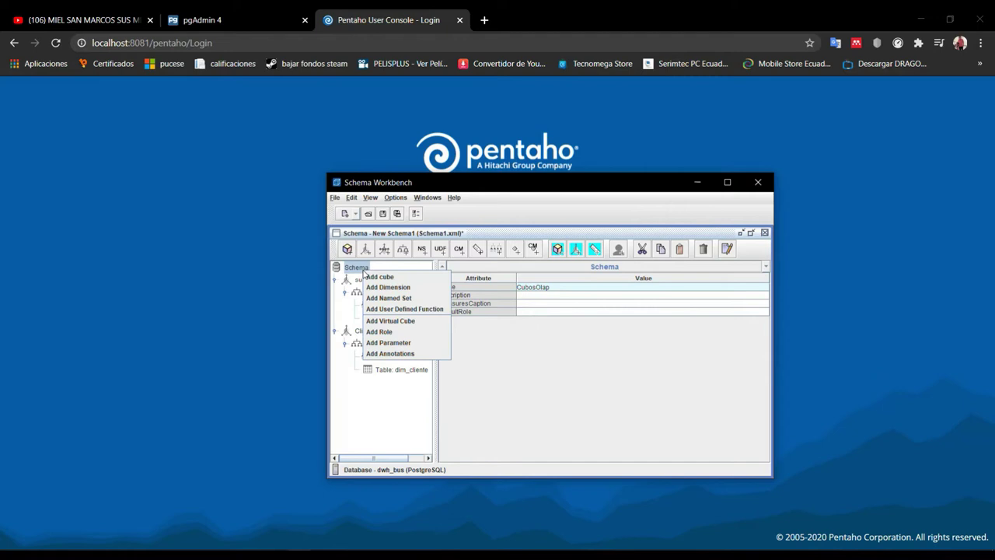
pyautogui.click(379, 277)
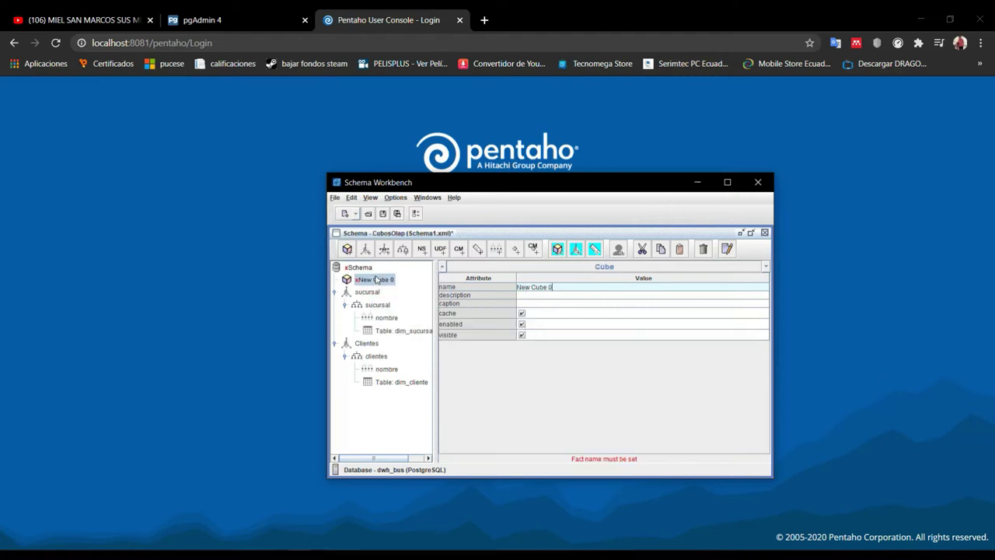
pyautogui.click(574, 287)
pyautogui.write('Bubo')
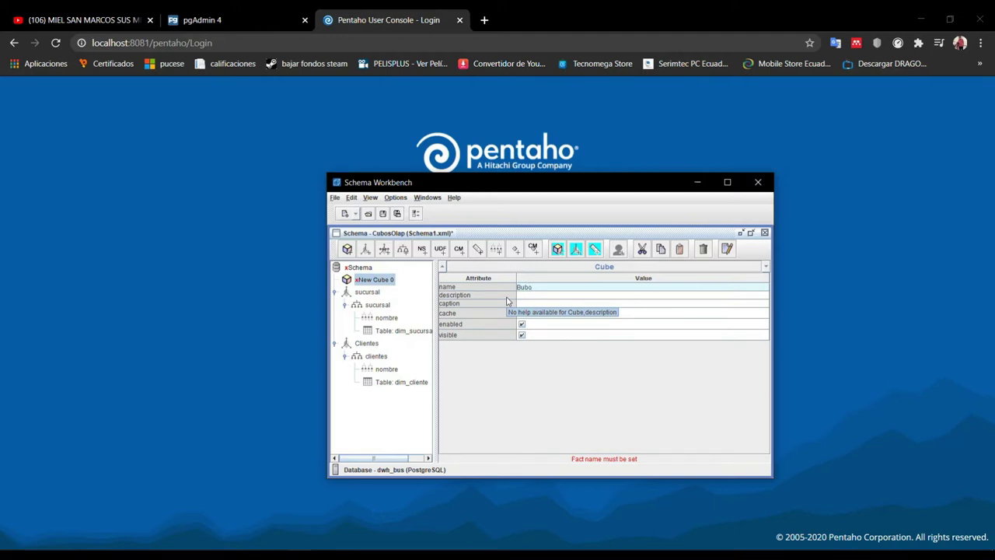
pyautogui.press('BackSpace')
pyautogui.press('BackSpace')
pyautogui.write('Cubo')
pyautogui.rightClick(382, 279)
pyautogui.click(542, 298)
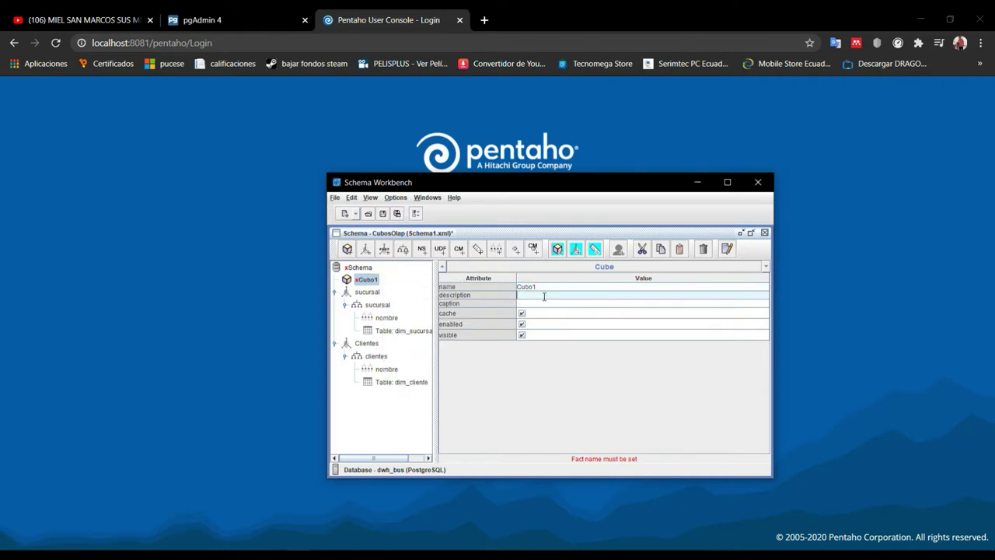
pyautogui.click(233, 547)
# Paste 'Los mejores clientes de cada sucursal' from Word as Cubo1's description
pyautogui.moveTo(608, 319); pyautogui.dragTo(445, 320)
pyautogui.hotkey('ctrl', 'c')
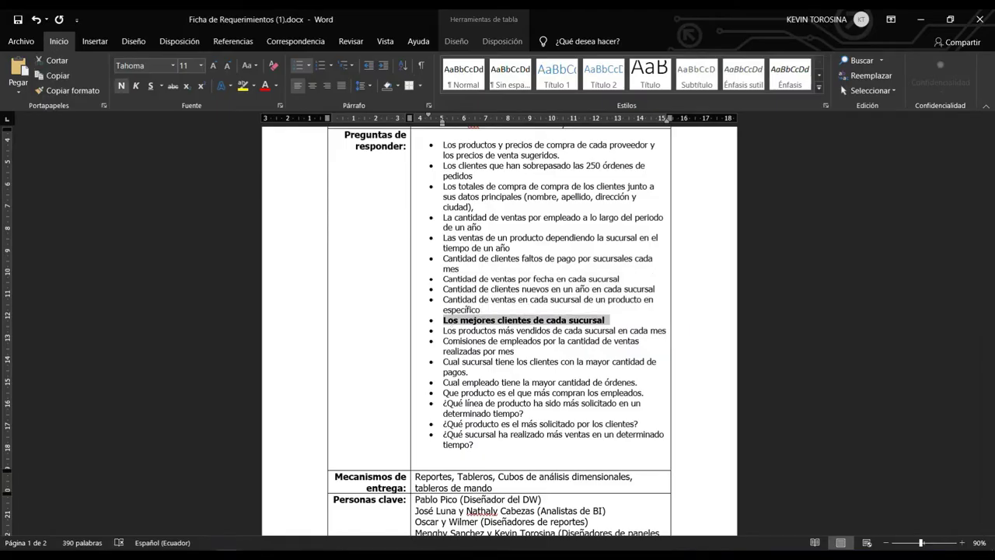
pyautogui.hotkey('alt', 'Tab')
pyautogui.click(535, 296)
pyautogui.hotkey('ctrl', 'v')
pyautogui.press('Return')
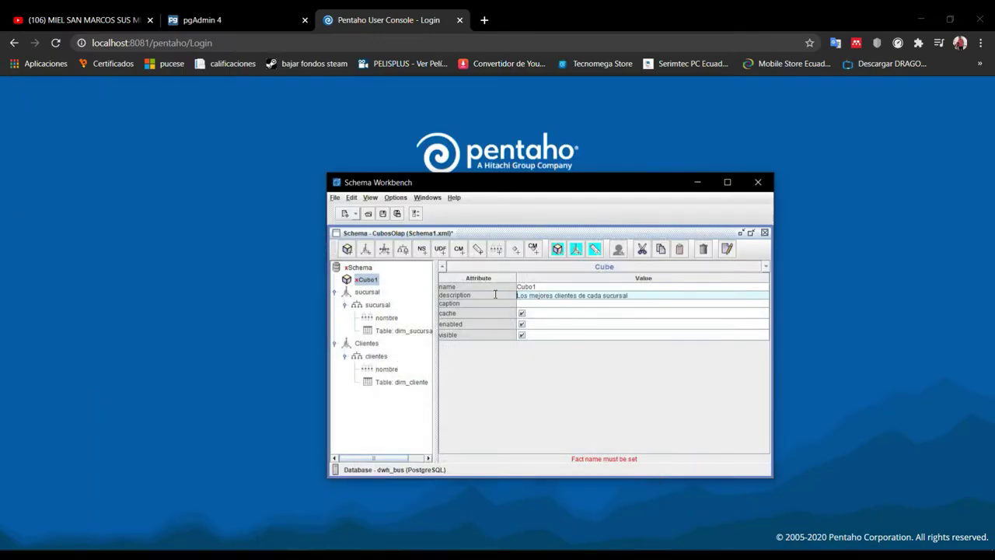
# Add a dimension usage named sucursal to Cubo1, sourced from the sucursal dimension
pyautogui.rightClick(364, 280)
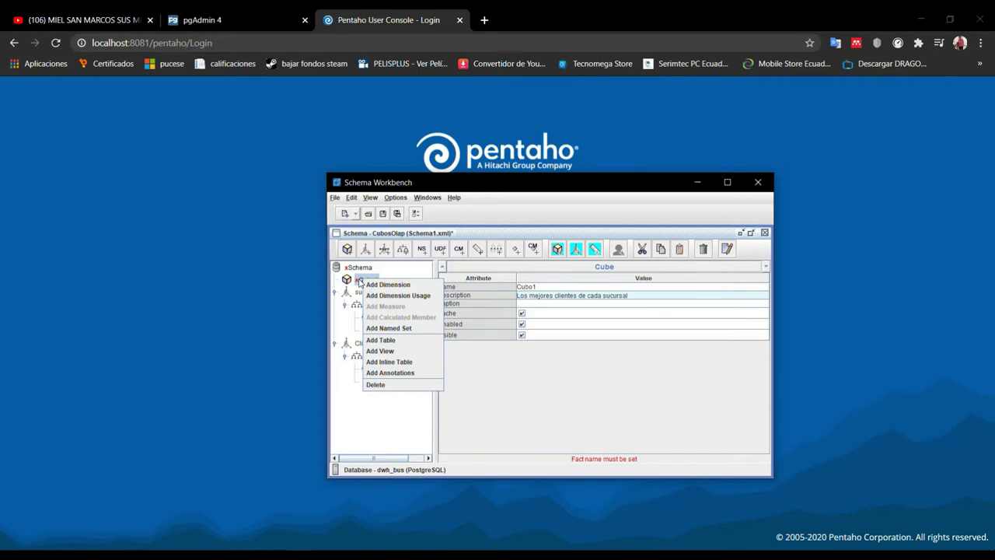
pyautogui.click(394, 296)
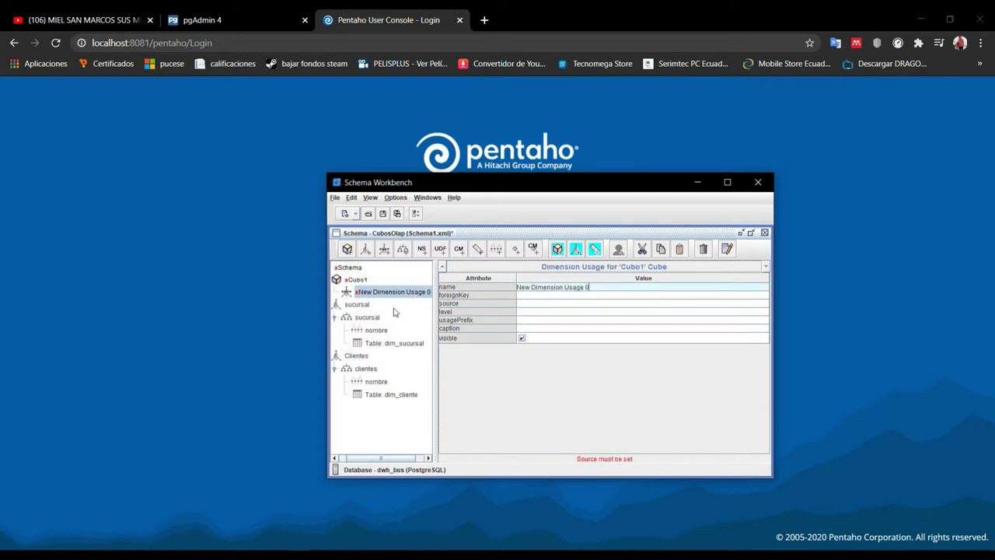
pyautogui.click(621, 289)
pyautogui.write('sucursal')
pyautogui.click(542, 304)
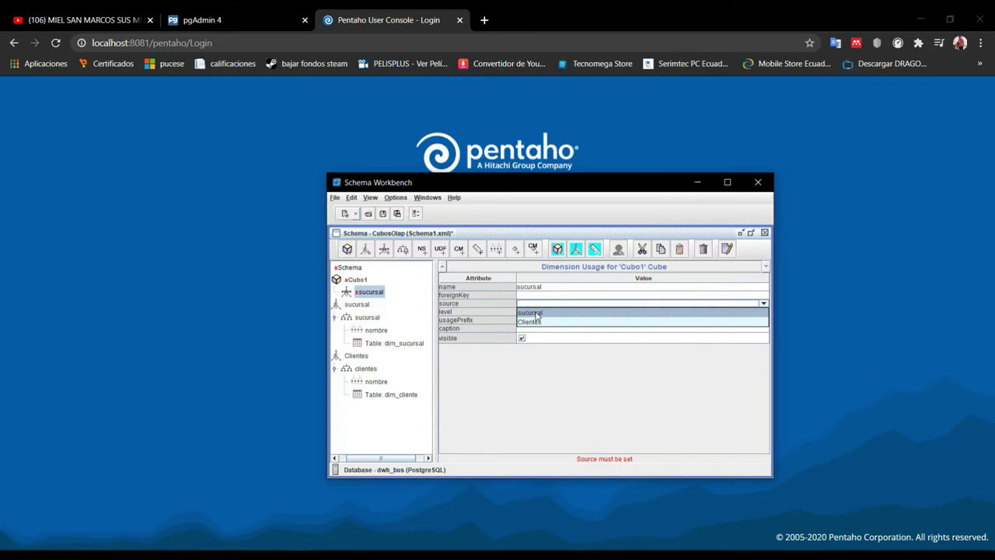
pyautogui.click(536, 314)
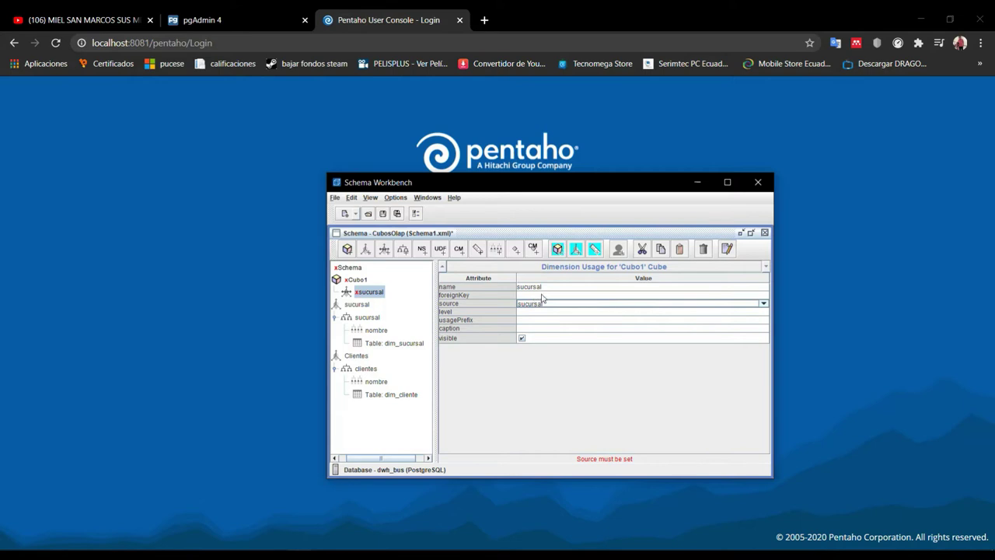
# Set the sucursal dimension usage's foreign key to dim_sucursal sk_sucursal
pyautogui.click(542, 295)
pyautogui.scroll(-10, 555, 316)
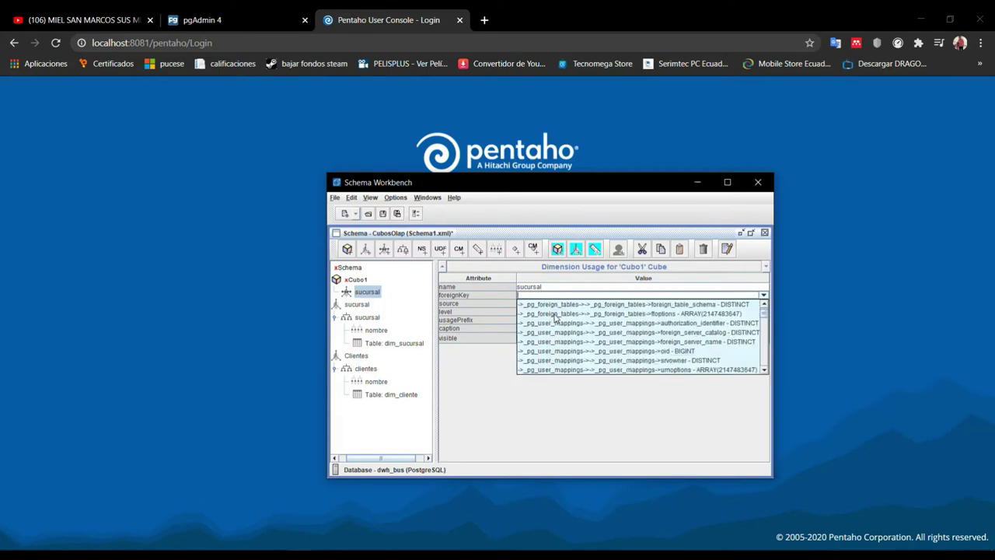
pyautogui.scroll(-10, 555, 316)
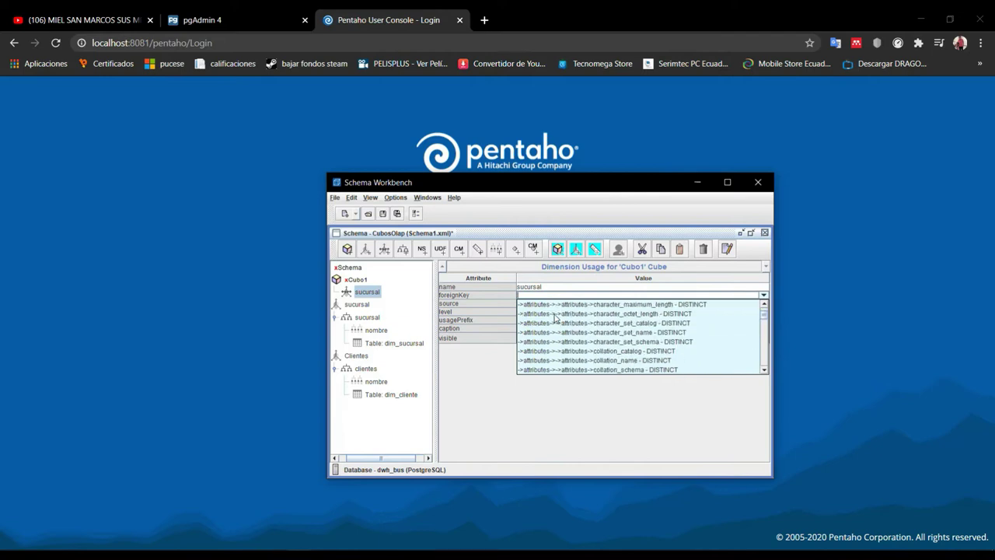
pyautogui.scroll(-10, 557, 317)
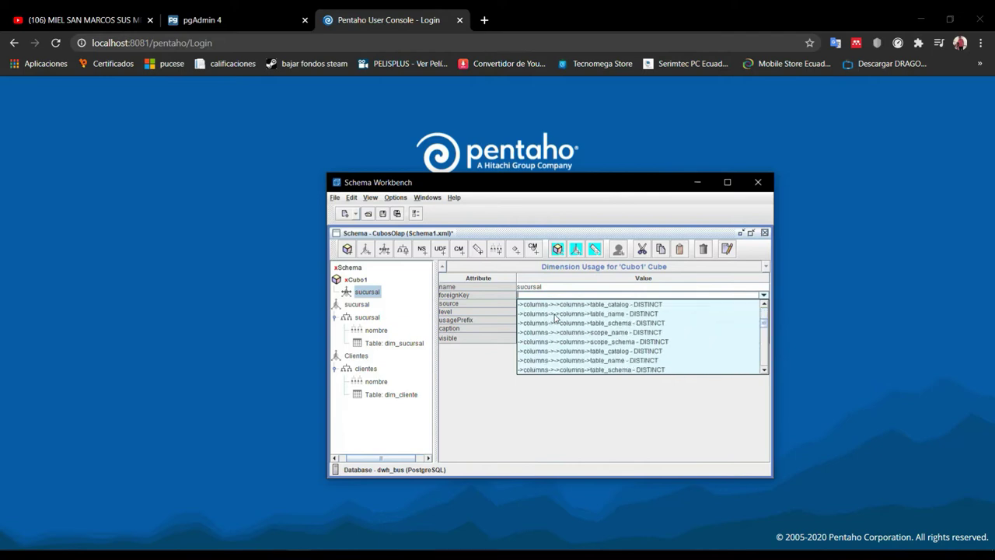
pyautogui.scroll(-5, 556, 316)
pyautogui.scroll(3, 555, 317)
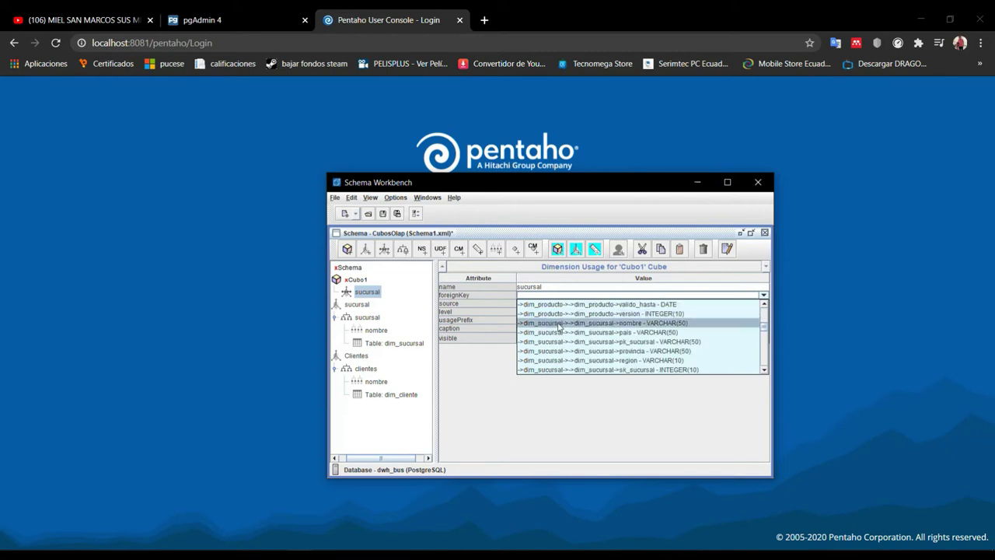
pyautogui.click(600, 370)
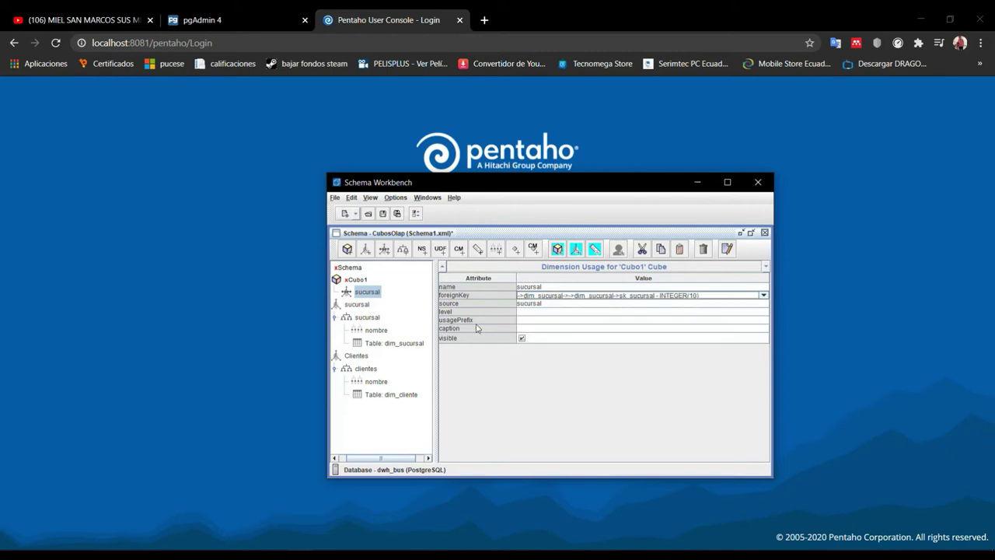
pyautogui.click(361, 281)
pyautogui.click(359, 293)
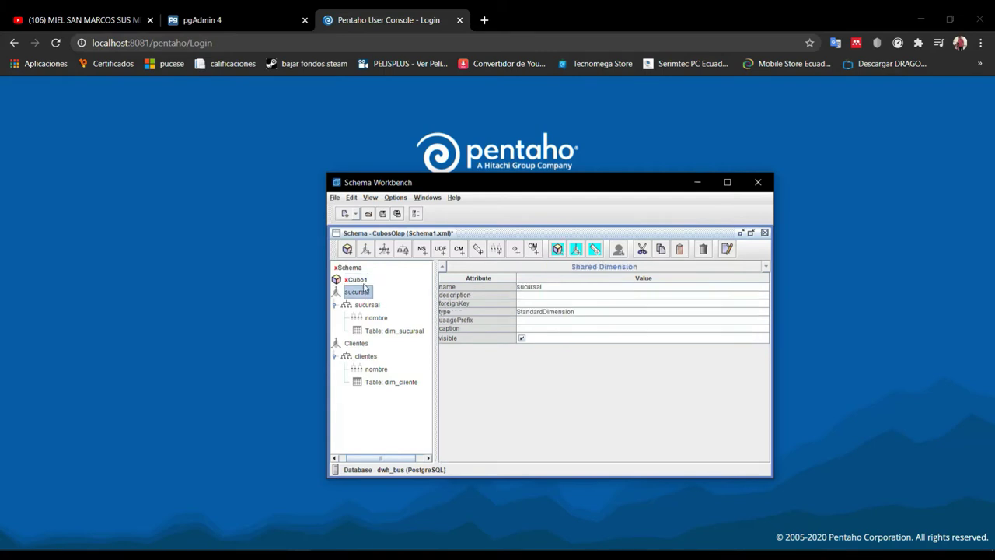
# Add a cliente dimension usage to Cubo1, sourced from Clientes with foreign key sk_cliente
pyautogui.rightClick(363, 283)
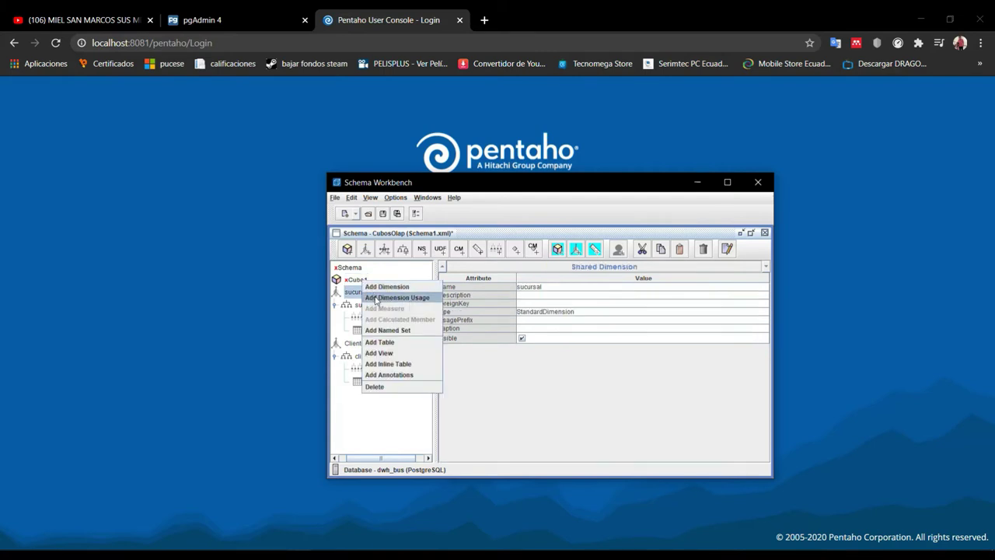
pyautogui.click(386, 298)
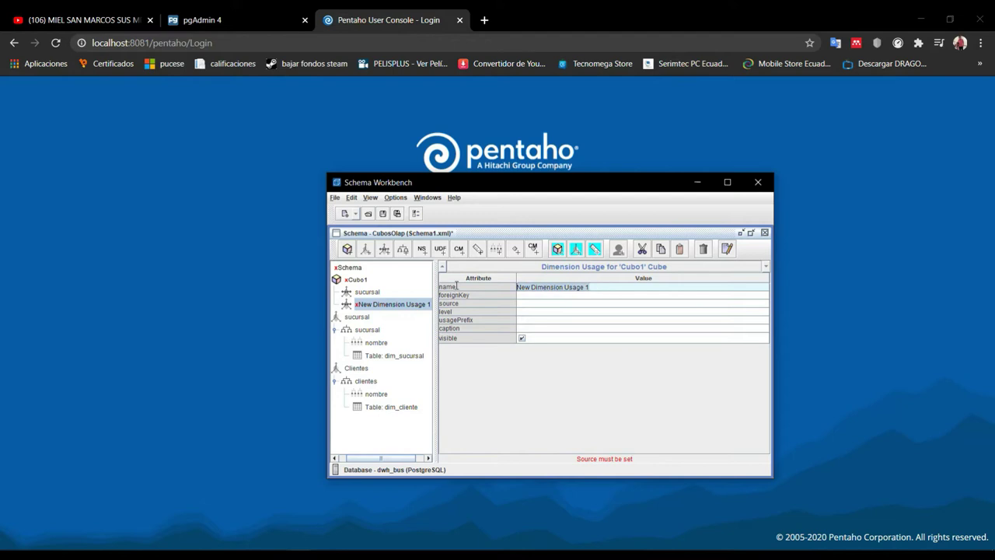
pyautogui.write('cliente')
pyautogui.click(532, 303)
pyautogui.click(535, 321)
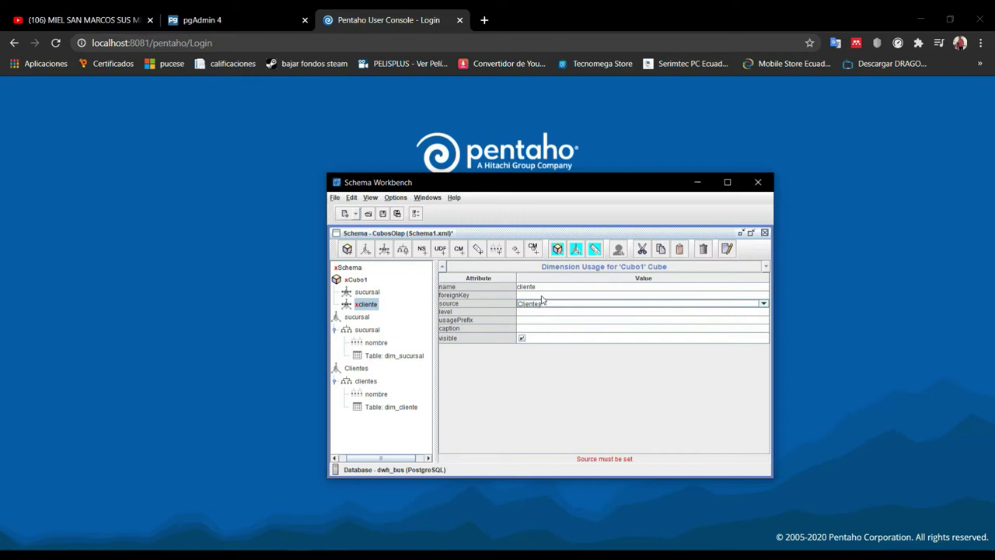
pyautogui.click(541, 295)
pyautogui.scroll(-5, 548, 329)
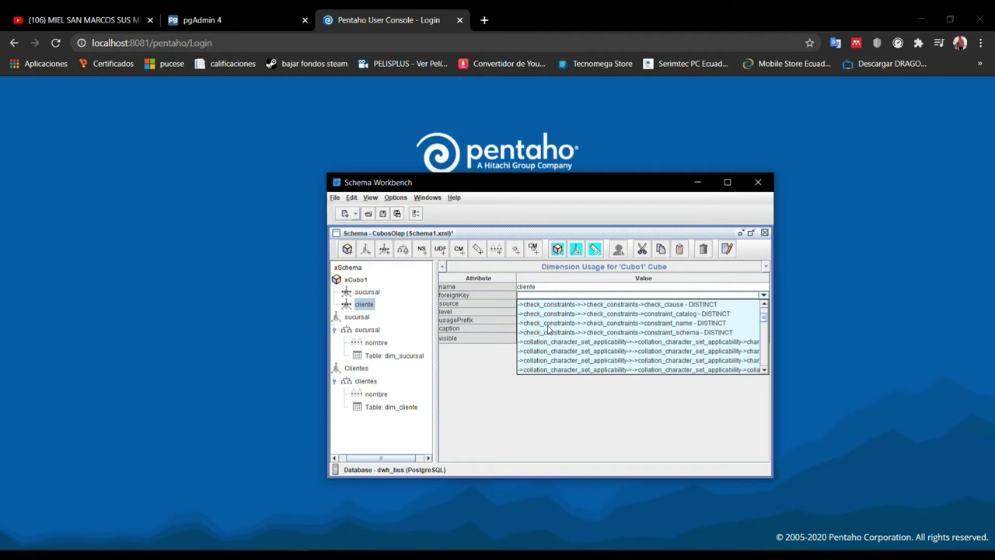
pyautogui.scroll(-10, 548, 329)
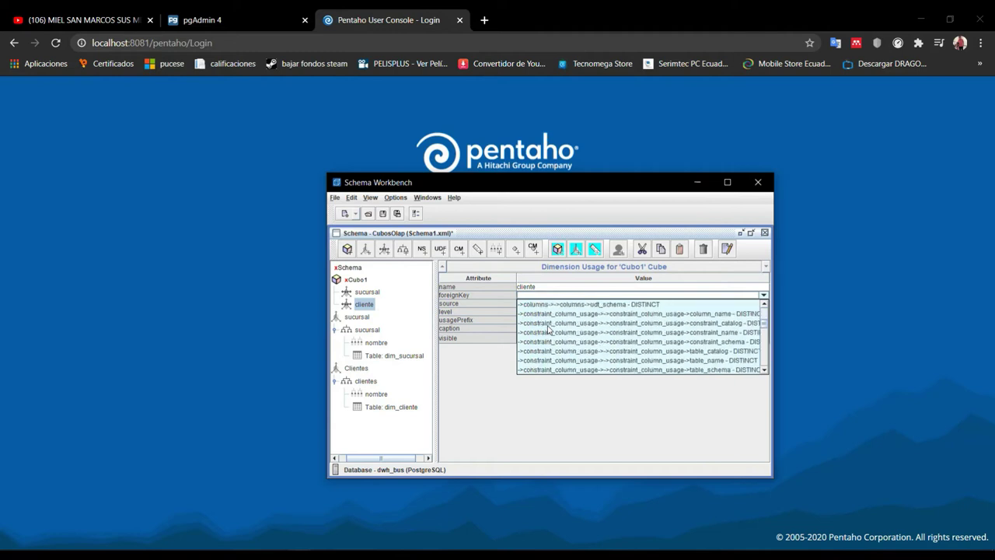
pyautogui.scroll(4, 552, 330)
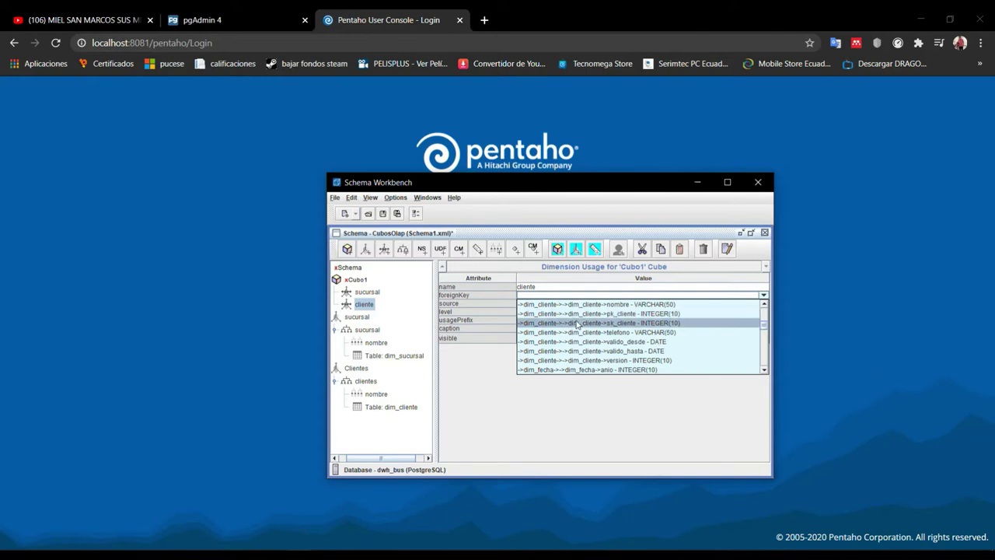
pyautogui.click(576, 323)
# Compare the cliente dimension usage settings against the sucursal usage, then reselect Cubo1
pyautogui.click(370, 294)
pyautogui.click(369, 305)
pyautogui.click(369, 294)
pyautogui.click(369, 305)
pyautogui.click(368, 294)
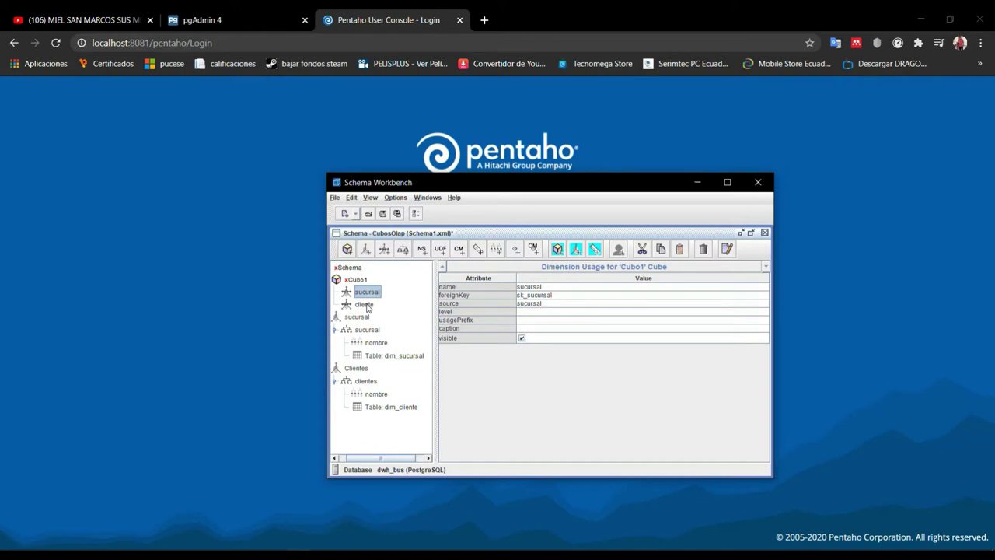
pyautogui.click(370, 305)
pyautogui.click(372, 293)
pyautogui.click(357, 280)
pyautogui.rightClick(359, 280)
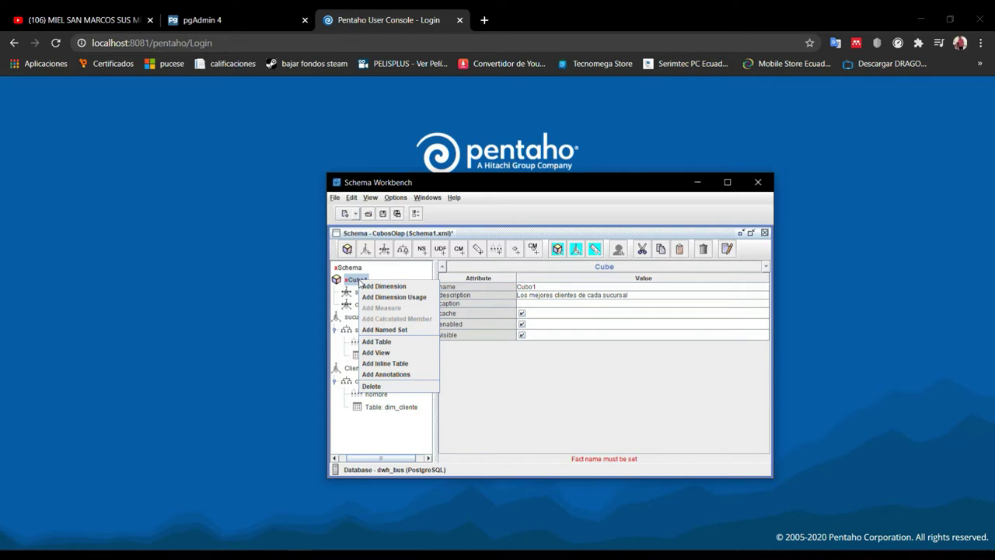
# Add a table to Cubo1 and pick fact_ventas from the database tables list
pyautogui.click(381, 342)
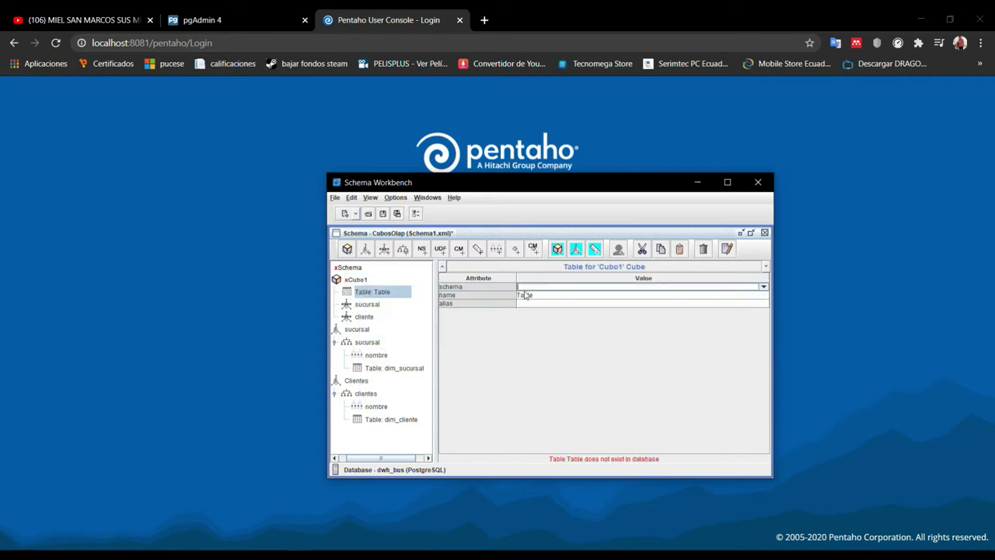
pyautogui.click(542, 296)
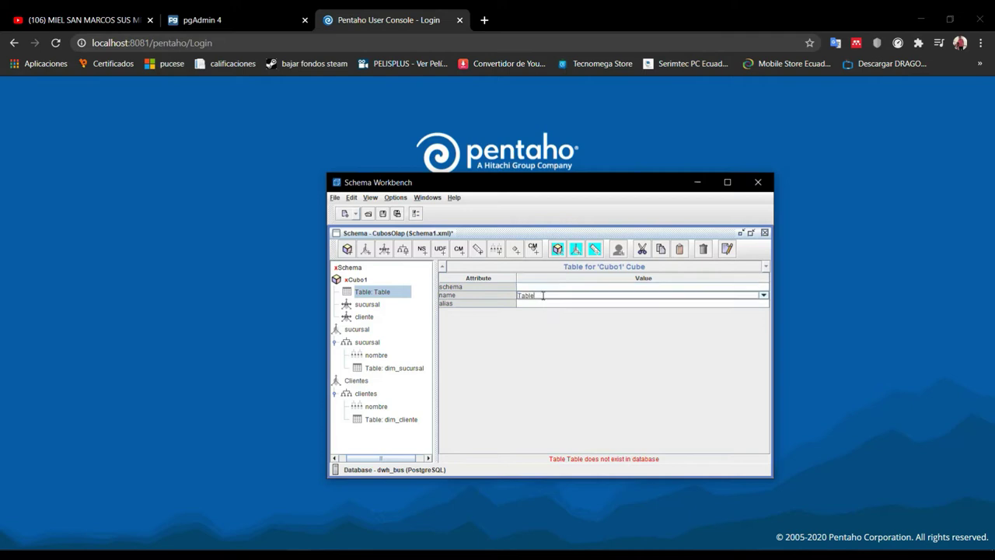
pyautogui.click(543, 295)
pyautogui.scroll(-6, 553, 330)
pyautogui.scroll(-3, 553, 329)
pyautogui.click(553, 330)
pyautogui.click(359, 282)
pyautogui.rightClick(359, 281)
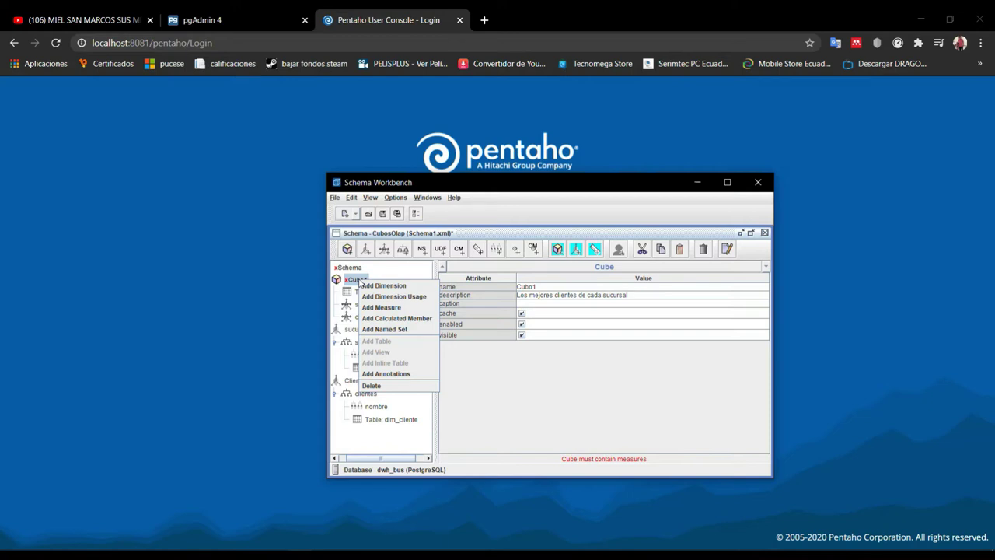
# Add measure Compras to Cubo1: aggregator sum, column precio_unitario_compra, datatype Numeric
pyautogui.click(384, 307)
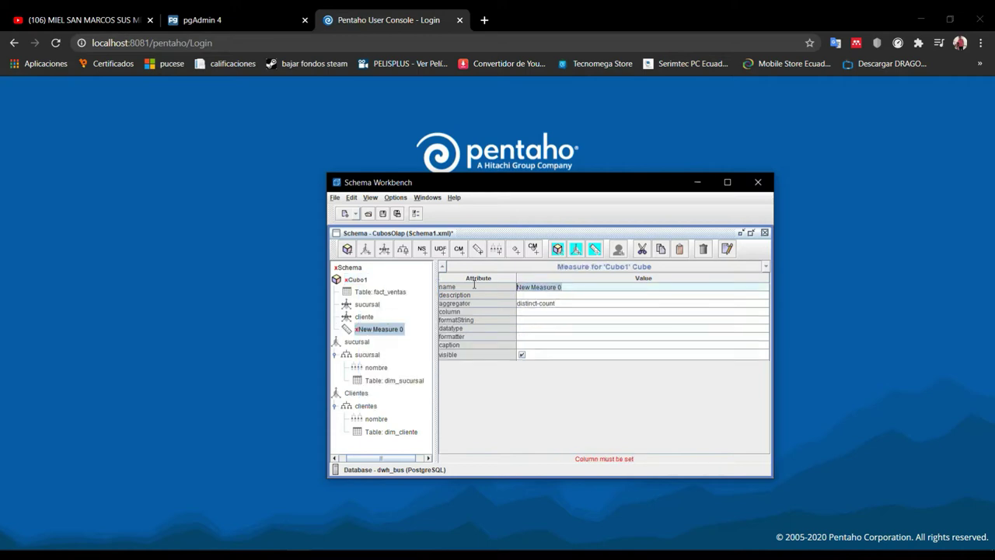
pyautogui.write('Compras')
pyautogui.click(526, 303)
pyautogui.click(530, 313)
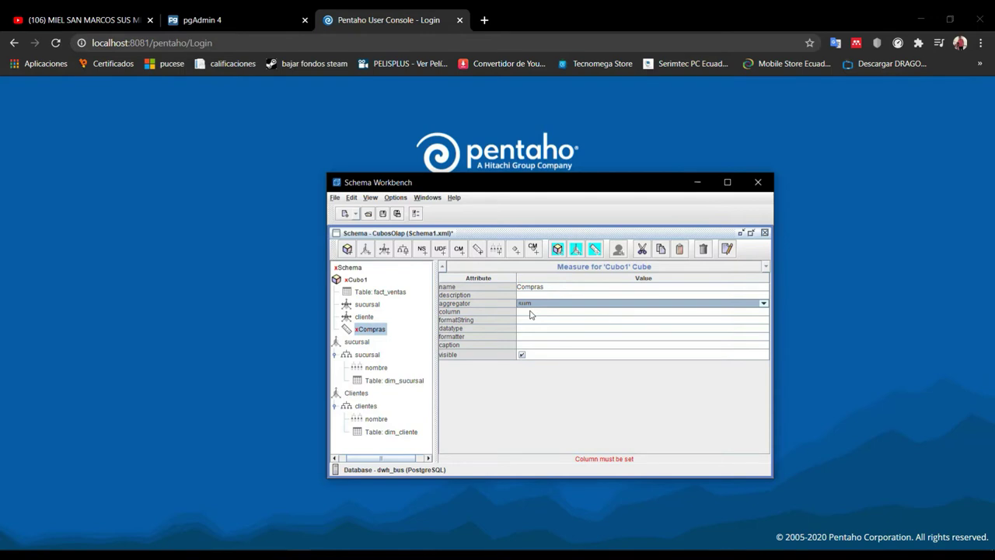
pyautogui.click(533, 312)
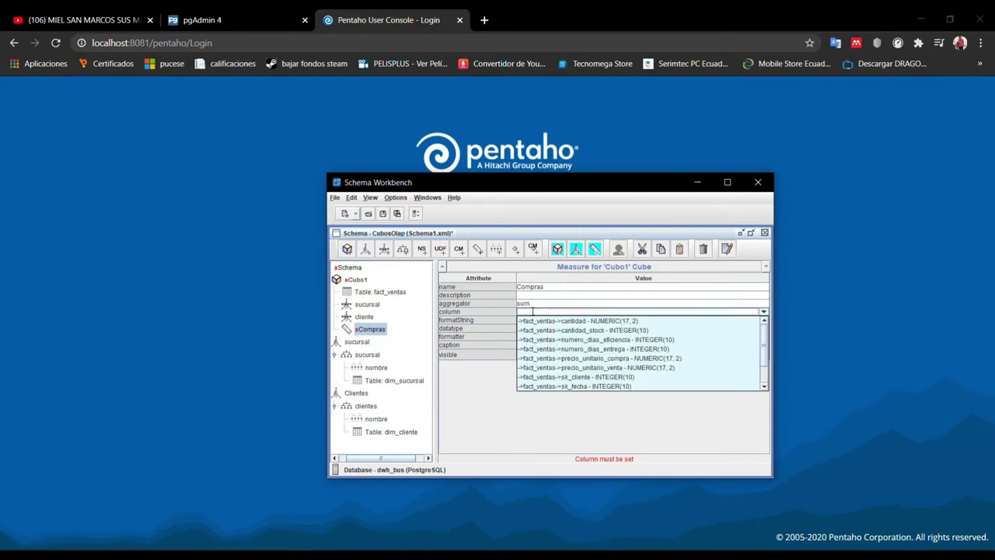
pyautogui.click(561, 359)
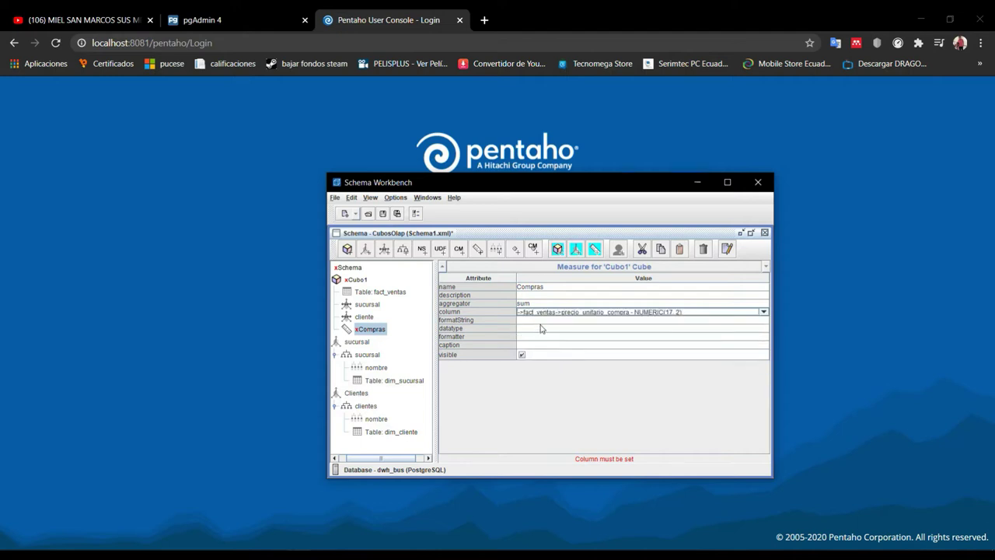
pyautogui.click(540, 320)
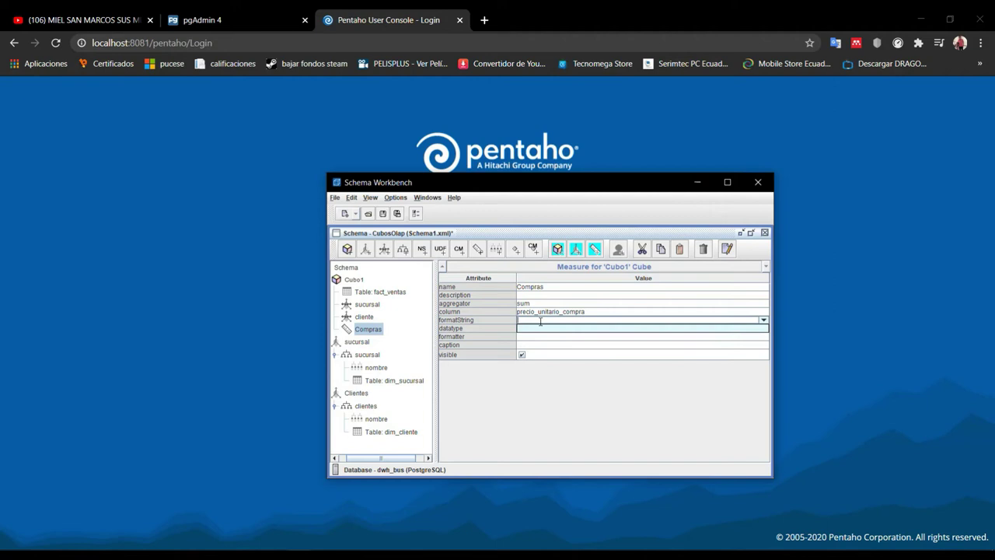
pyautogui.click(536, 330)
pyautogui.click(538, 331)
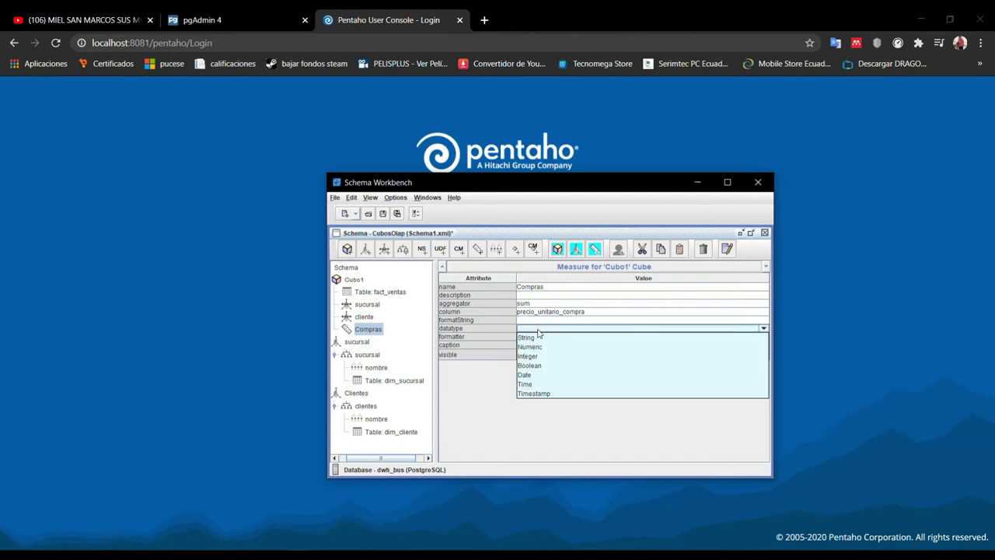
pyautogui.click(540, 347)
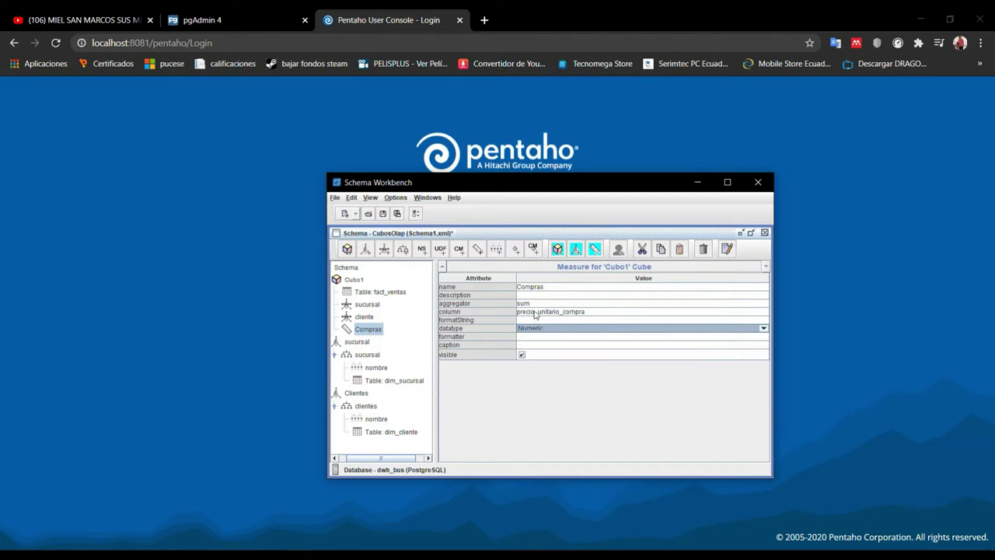
# Review the cliente usage, the fact_ventas table and the cube's properties
pyautogui.click(362, 317)
pyautogui.click(366, 290)
pyautogui.click(362, 280)
pyautogui.click(373, 293)
# Save the schema under the new file name CubosOlapCliente.xml in Documents
pyautogui.click(366, 304)
pyautogui.click(366, 317)
pyautogui.click(335, 198)
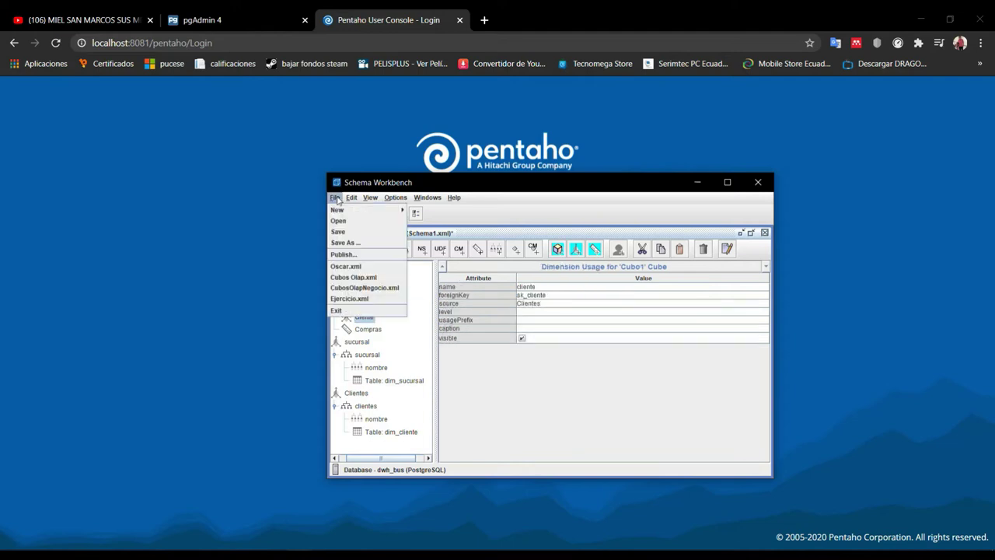
pyautogui.click(358, 241)
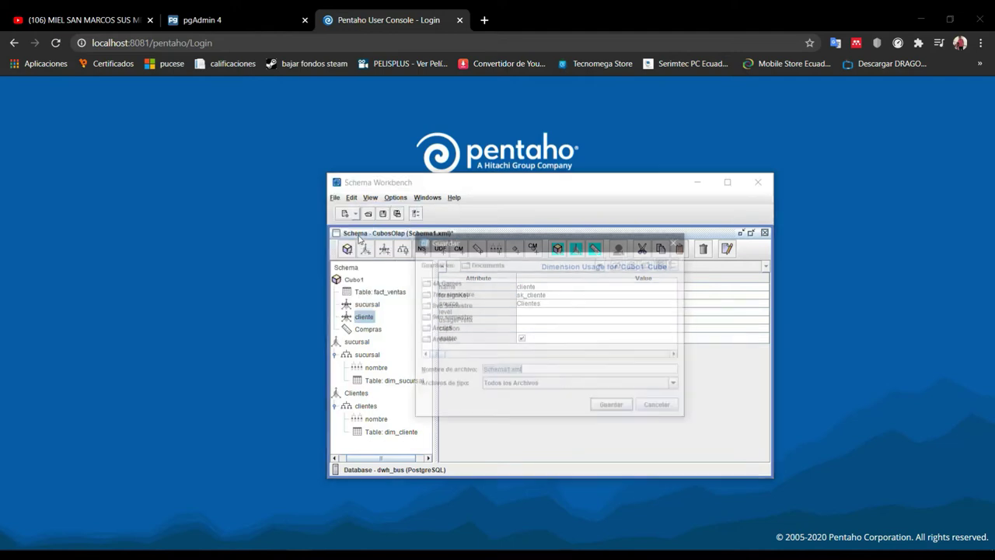
pyautogui.moveTo(458, 359); pyautogui.dragTo(658, 358)
pyautogui.click(511, 370)
pyautogui.moveTo(508, 370); pyautogui.dragTo(461, 370)
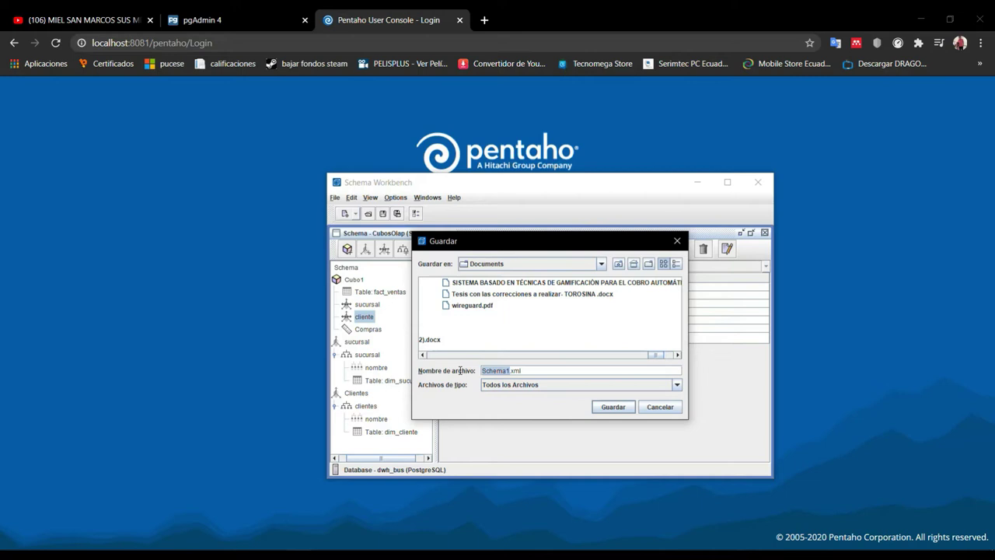
pyautogui.press('BackSpace')
pyautogui.click(599, 406)
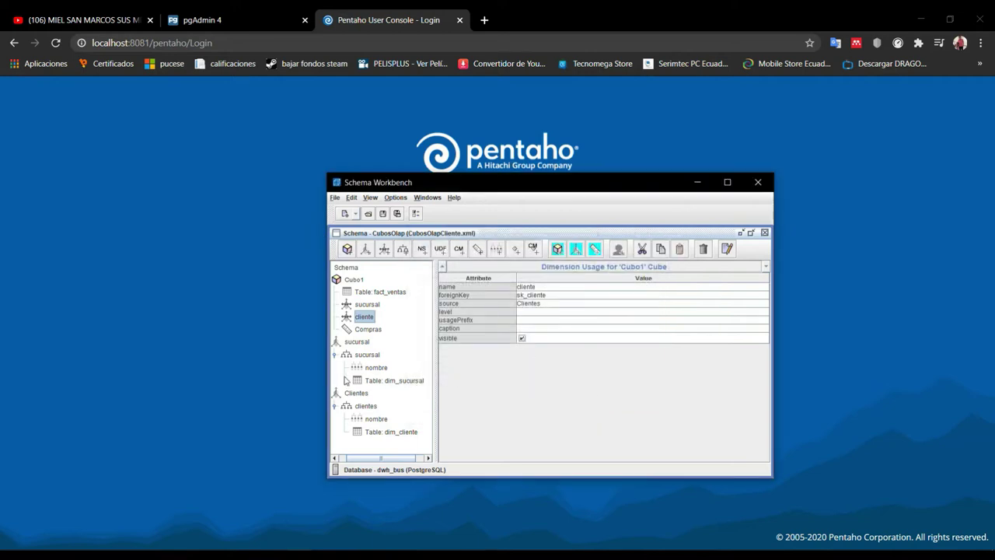
# Widen the Schema Workbench window
pyautogui.moveTo(324, 361); pyautogui.dragTo(317, 362)
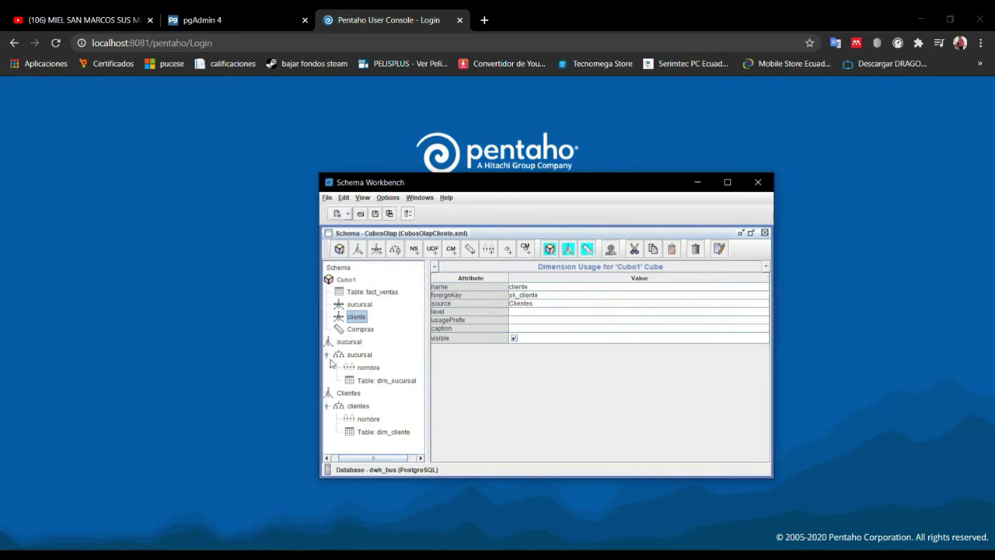
pyautogui.moveTo(356, 458); pyautogui.dragTo(343, 460)
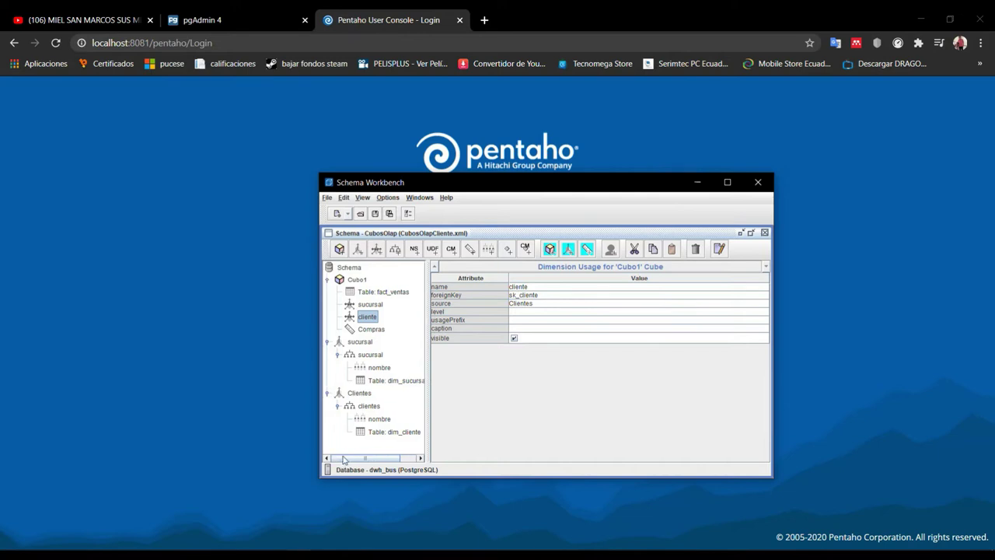
pyautogui.click(331, 199)
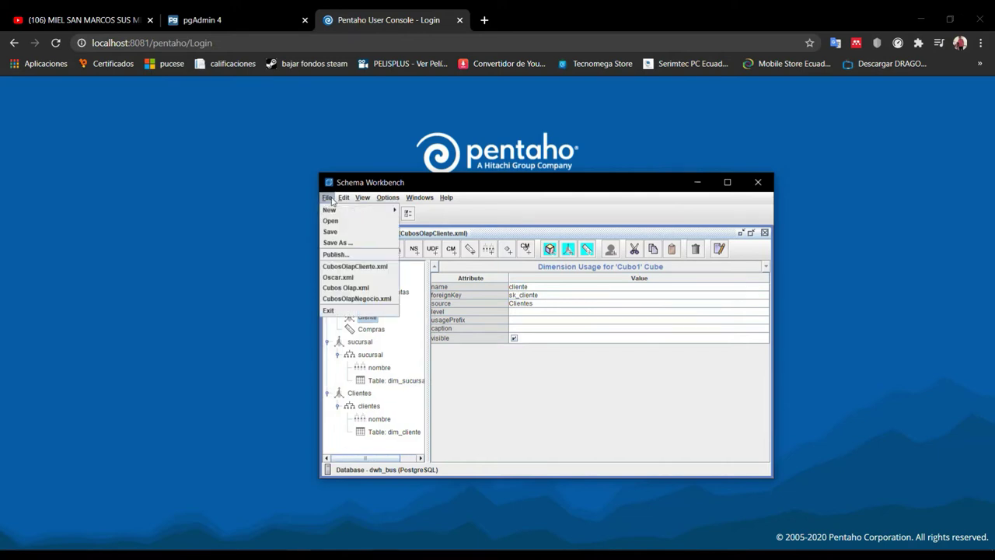
# Publish the schema to the local Pentaho server with data source DWH_DB, trailing URL slash removed
pyautogui.click(336, 254)
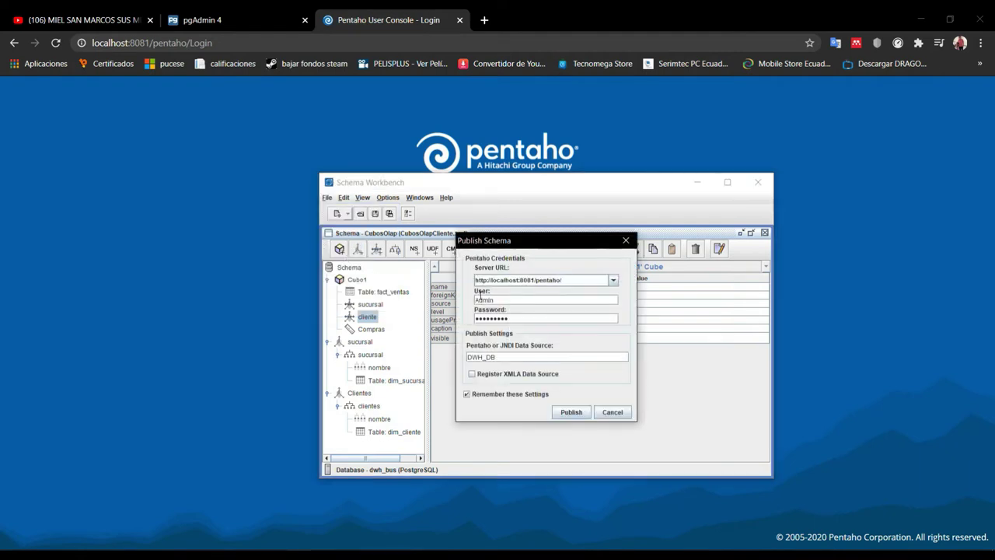
pyautogui.press('BackSpace')
pyautogui.moveTo(500, 356); pyautogui.dragTo(457, 360)
pyautogui.click(518, 356)
pyautogui.click(555, 412)
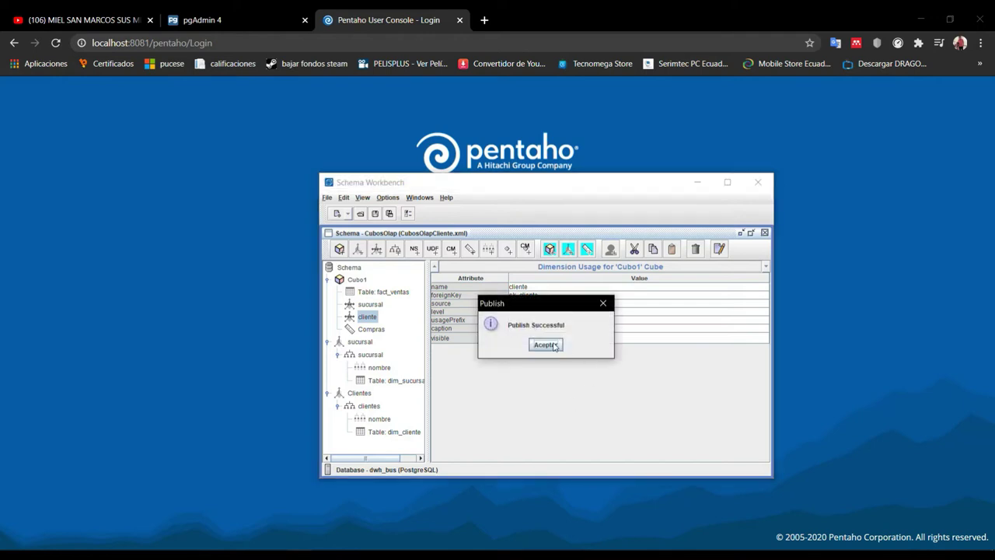
pyautogui.click(554, 345)
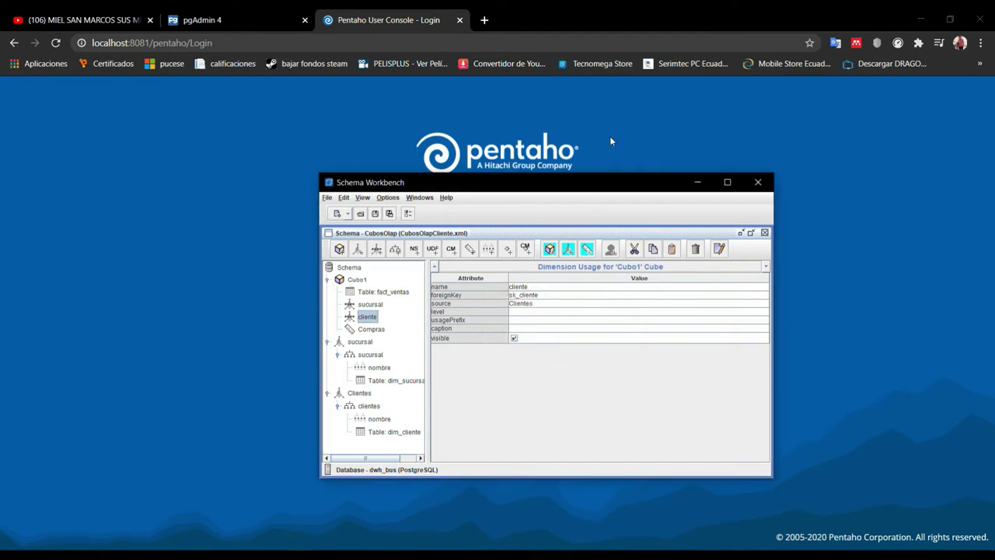
# Enter the Admin user name on the Pentaho User Console login page
pyautogui.click(611, 134)
pyautogui.click(481, 228)
pyautogui.write('Admin')
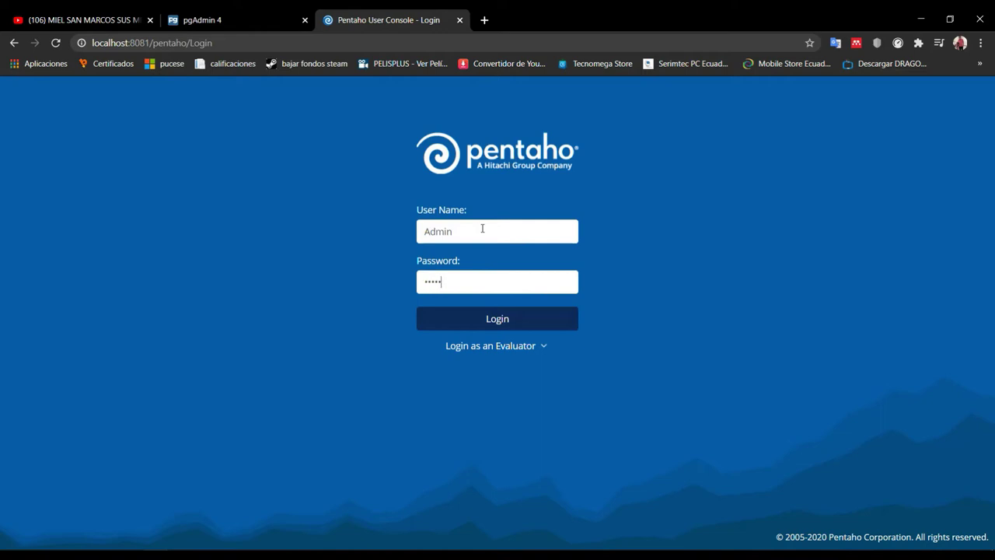
# Submit the admin login and open Create New on the Home page
pyautogui.press('Return')
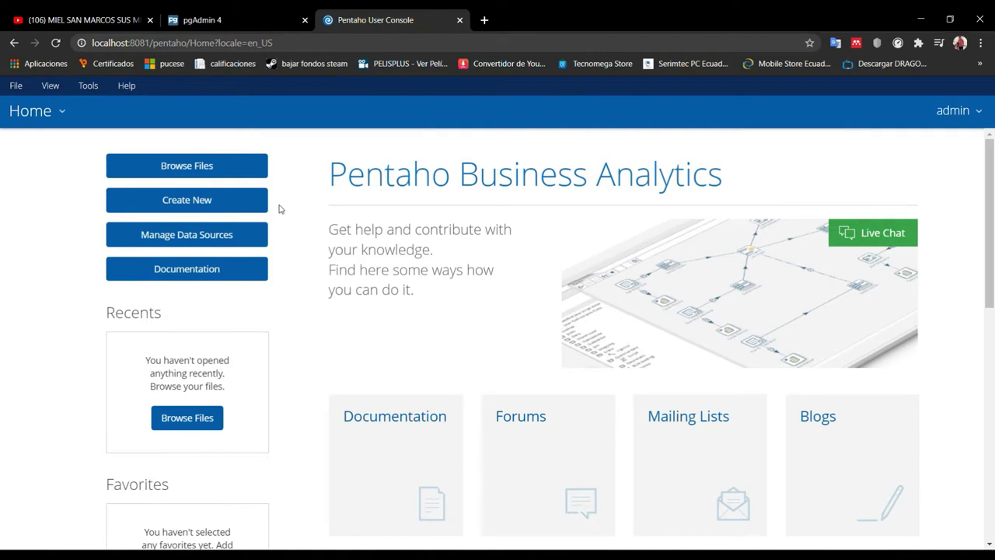
pyautogui.click(251, 207)
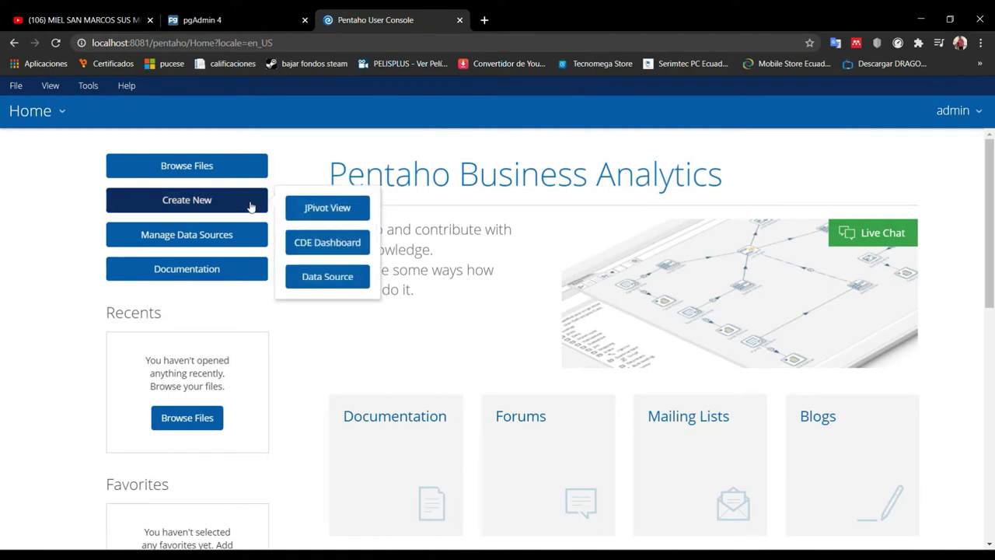
# Build a JPivot view from schema CubosOlap, cube Cubo1, showing total Compras 163.510,11
pyautogui.click(316, 211)
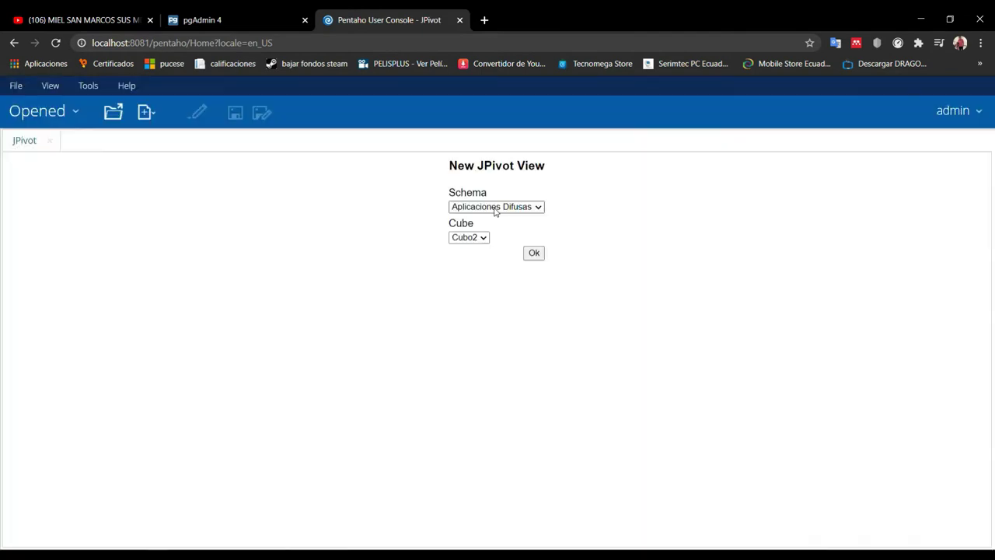
pyautogui.click(495, 207)
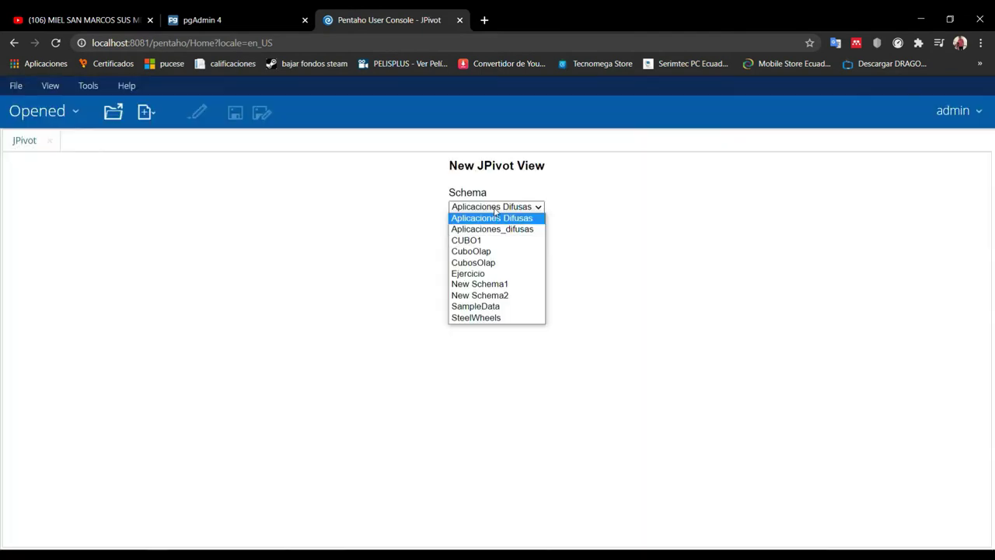
pyautogui.click(490, 262)
pyautogui.click(481, 238)
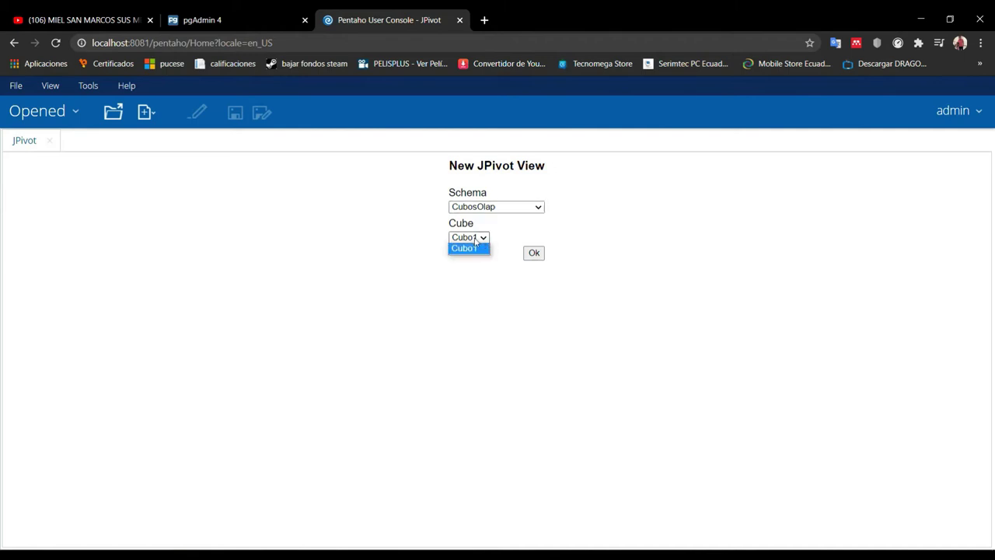
pyautogui.click(474, 247)
pyautogui.click(533, 254)
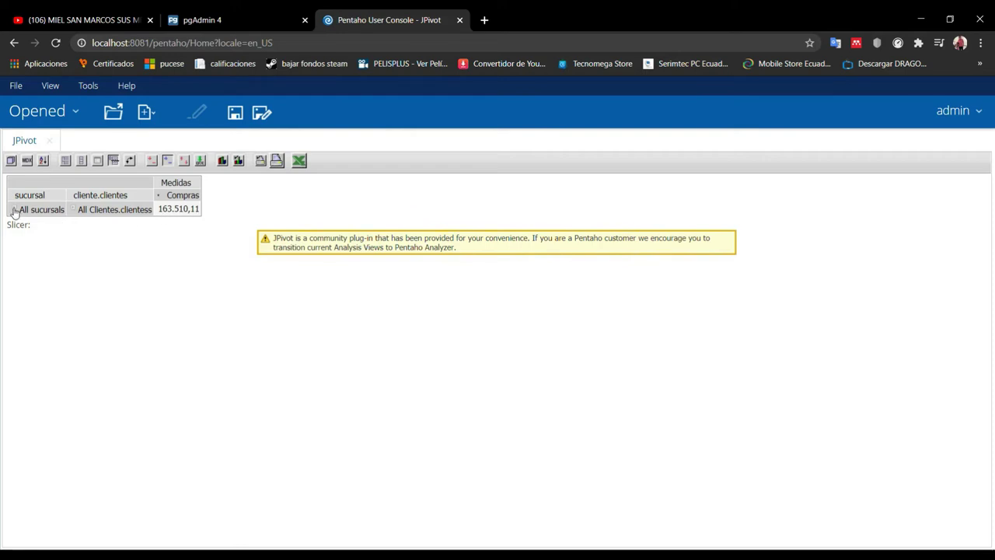
# Expand All sucursals, drill into AMBATO and CUENCA clients, then collapse both again
pyautogui.click(14, 209)
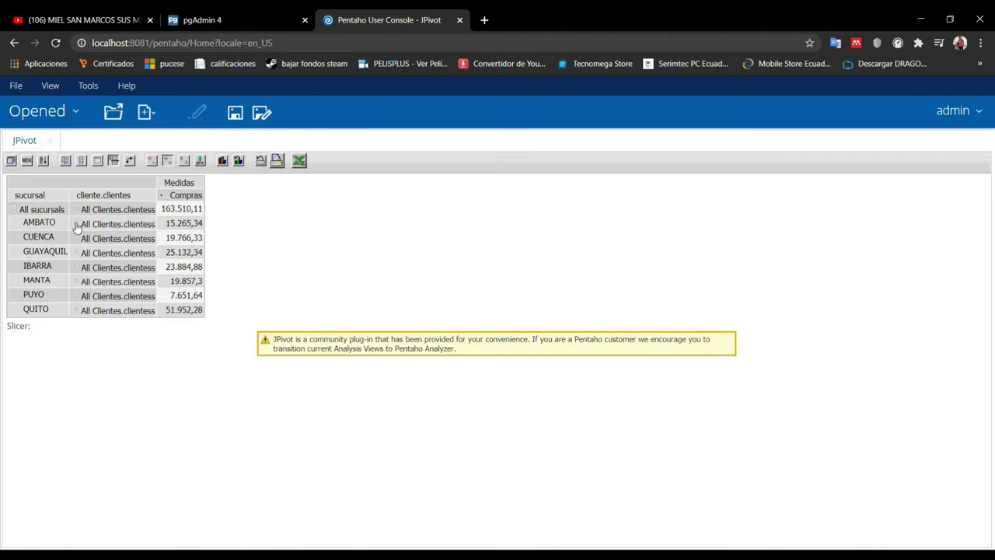
pyautogui.click(76, 225)
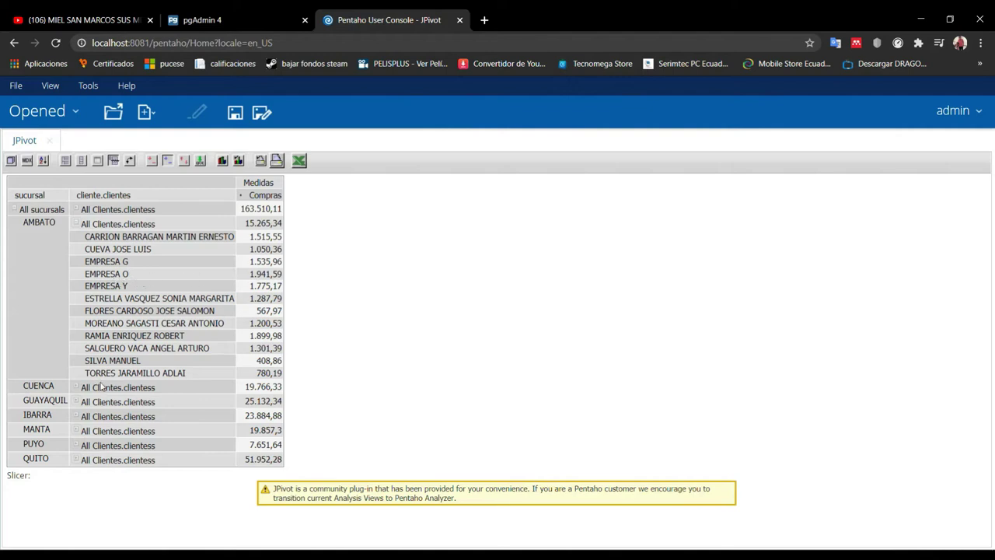
pyautogui.click(76, 388)
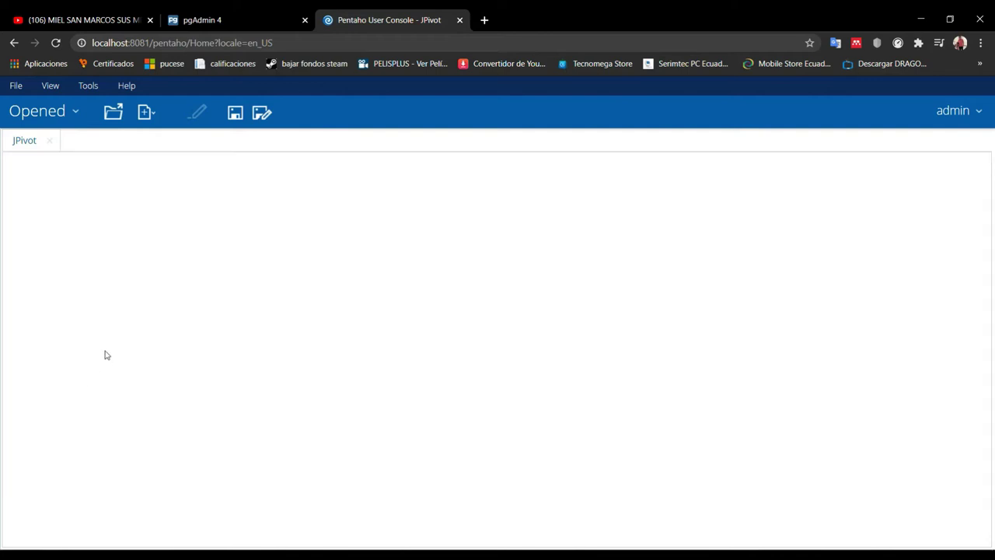
pyautogui.scroll(-2, 107, 351)
pyautogui.scroll(-1, 109, 351)
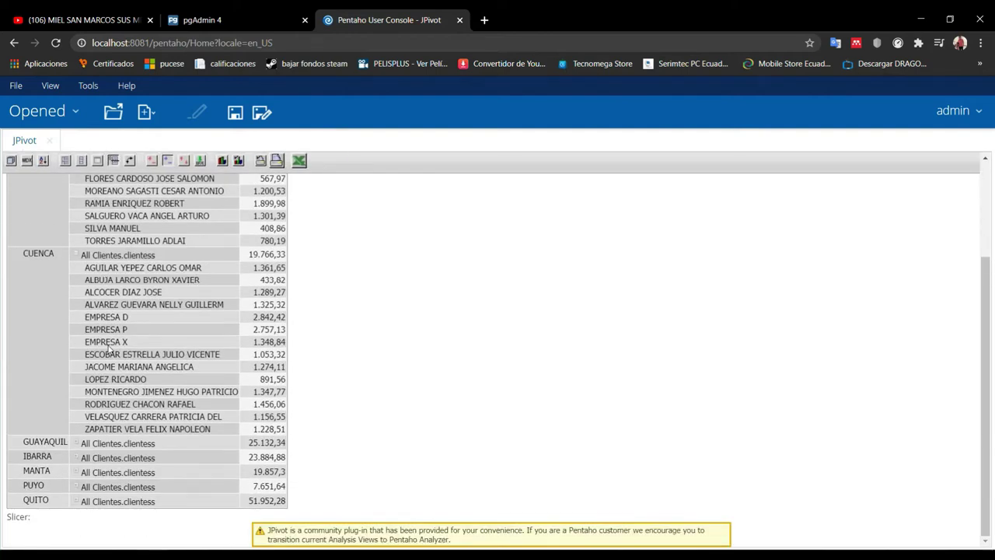
pyautogui.scroll(5, 109, 352)
pyautogui.click(74, 225)
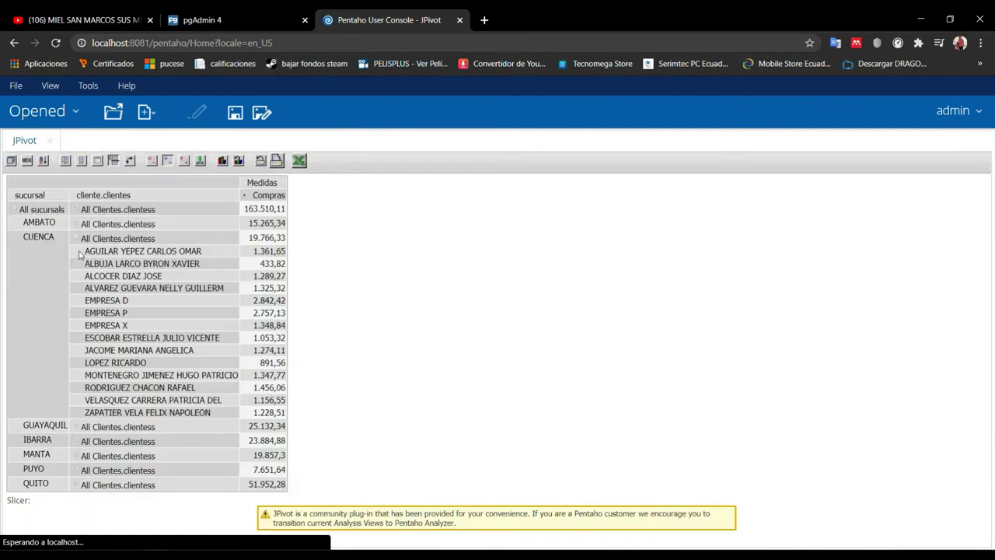
pyautogui.click(76, 240)
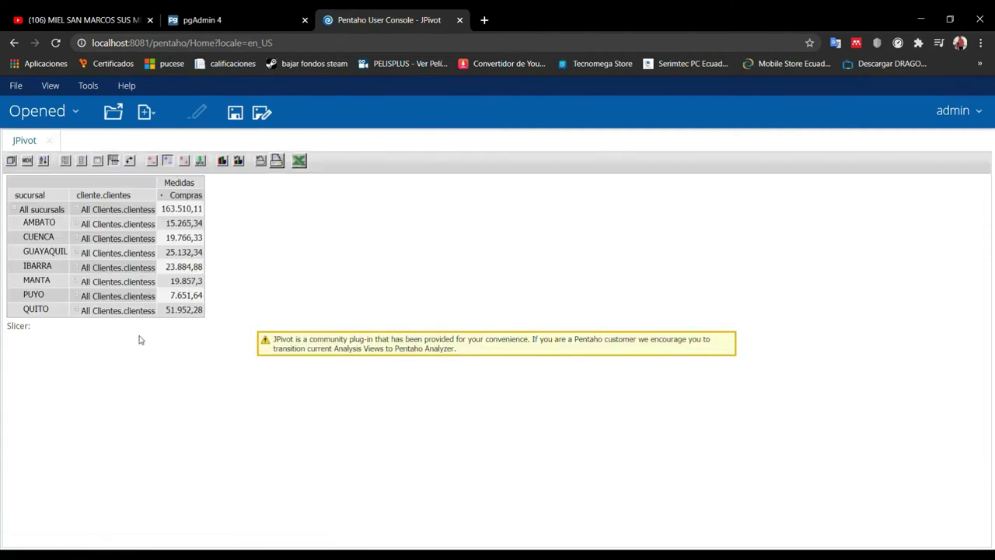
pyautogui.click(220, 161)
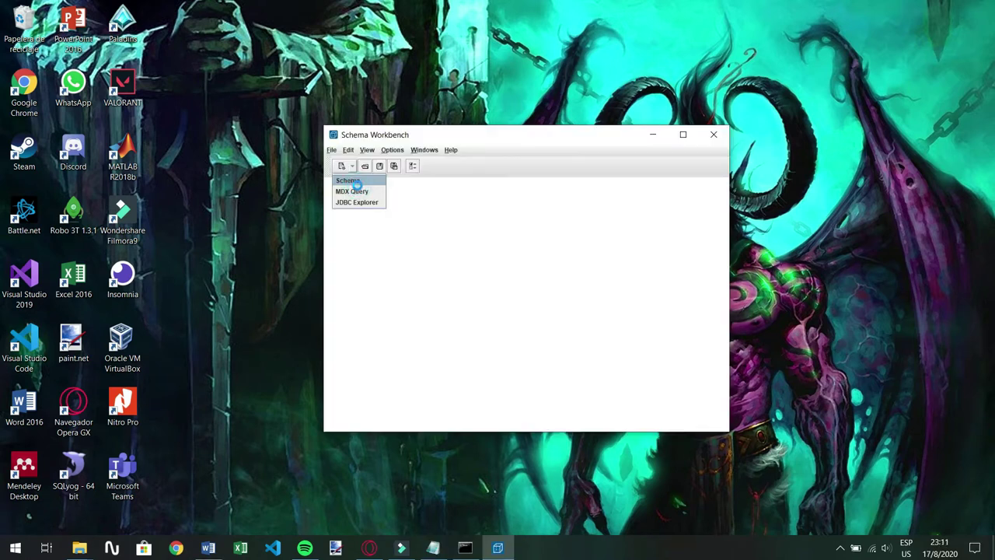
# Create new schema Schema1 and add a shared dimension, New Dimension 0
pyautogui.click(352, 179)
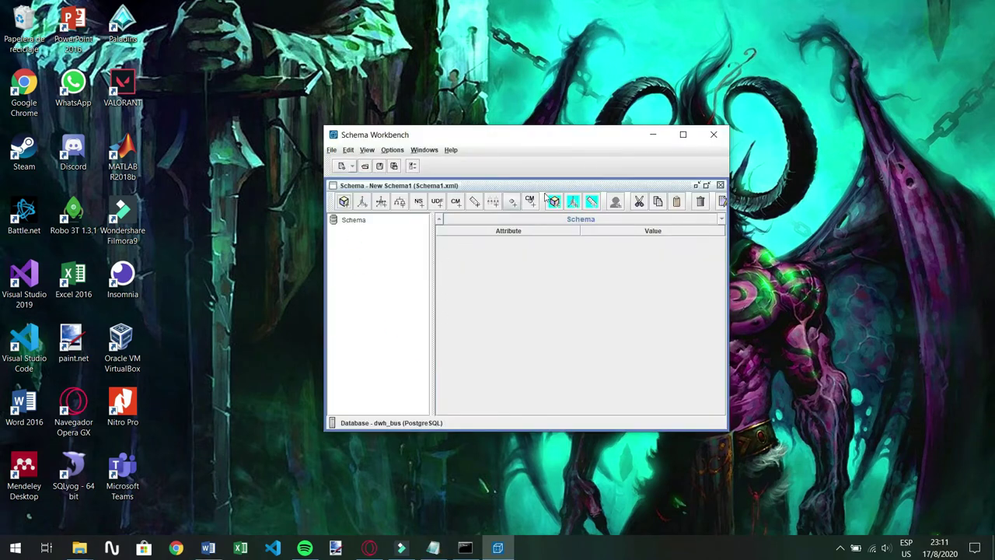
pyautogui.moveTo(582, 137); pyautogui.dragTo(562, 146)
pyautogui.rightClick(335, 232)
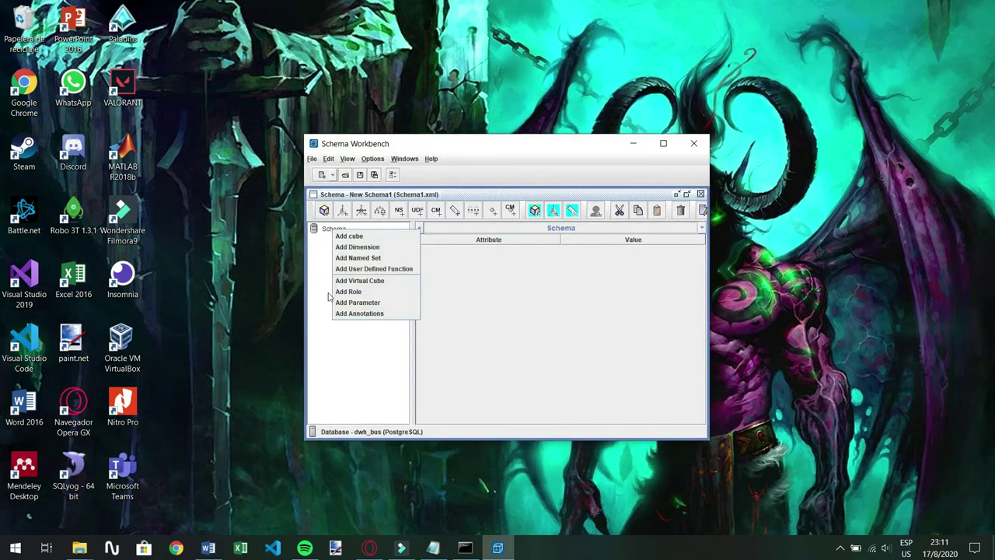
pyautogui.click(359, 247)
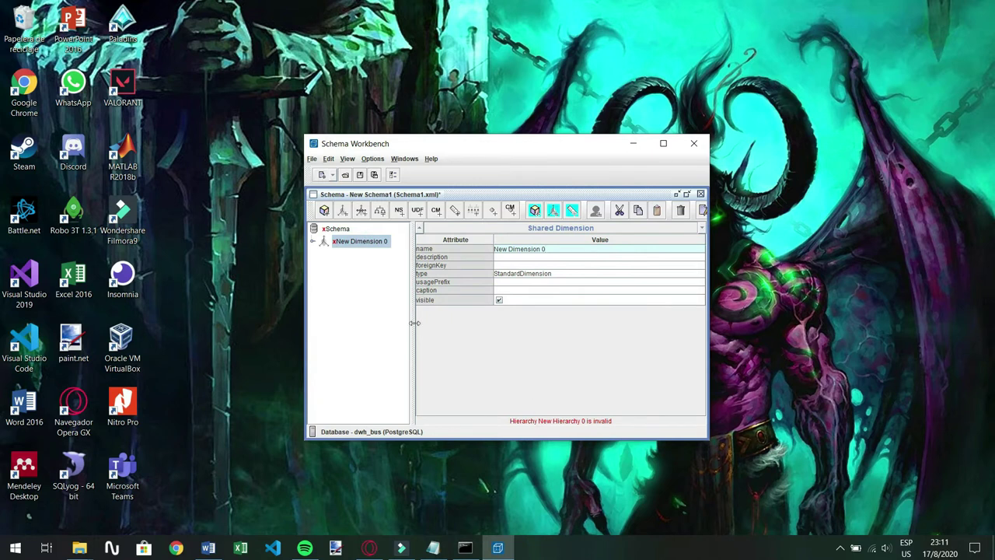
# In the Word requirements document, remove bold from the last question
pyautogui.moveTo(215, 548)
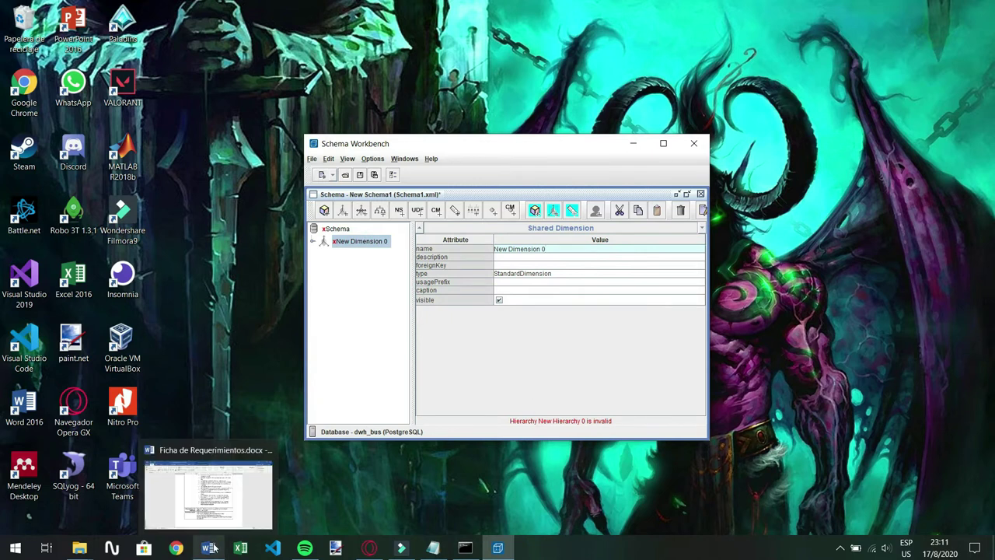
pyautogui.click(221, 517)
pyautogui.scroll(-1, 320, 315)
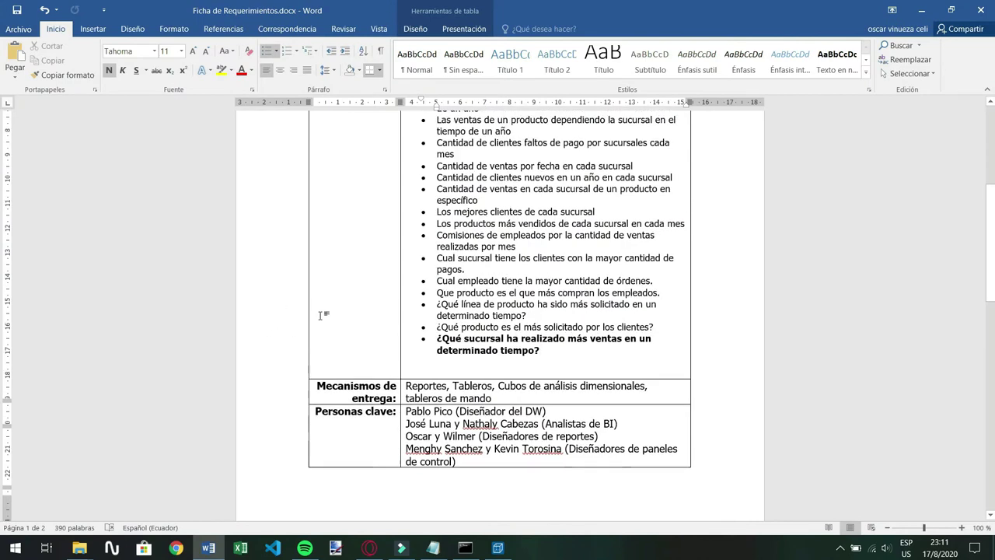
pyautogui.scroll(6, 320, 315)
pyautogui.scroll(-4, 534, 472)
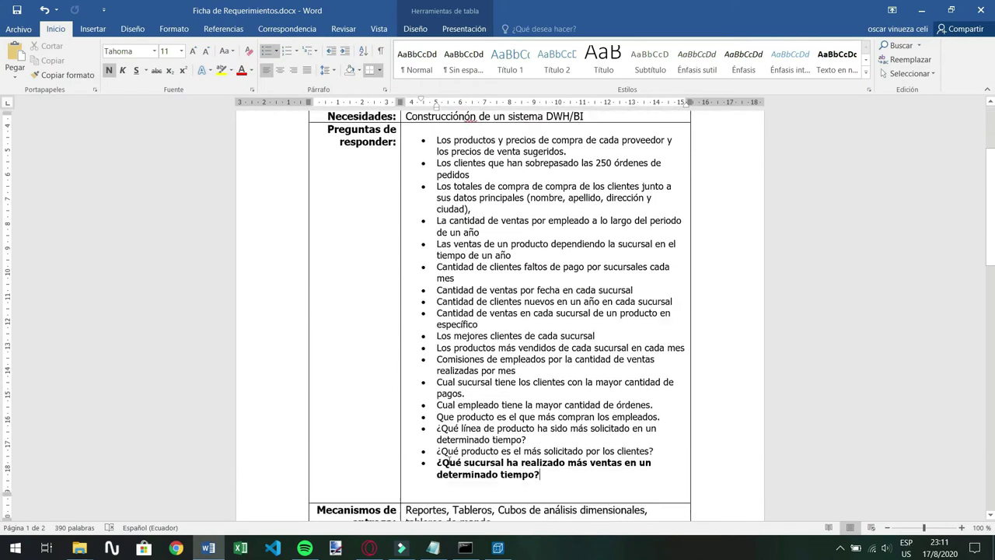
pyautogui.moveTo(438, 453); pyautogui.dragTo(587, 466)
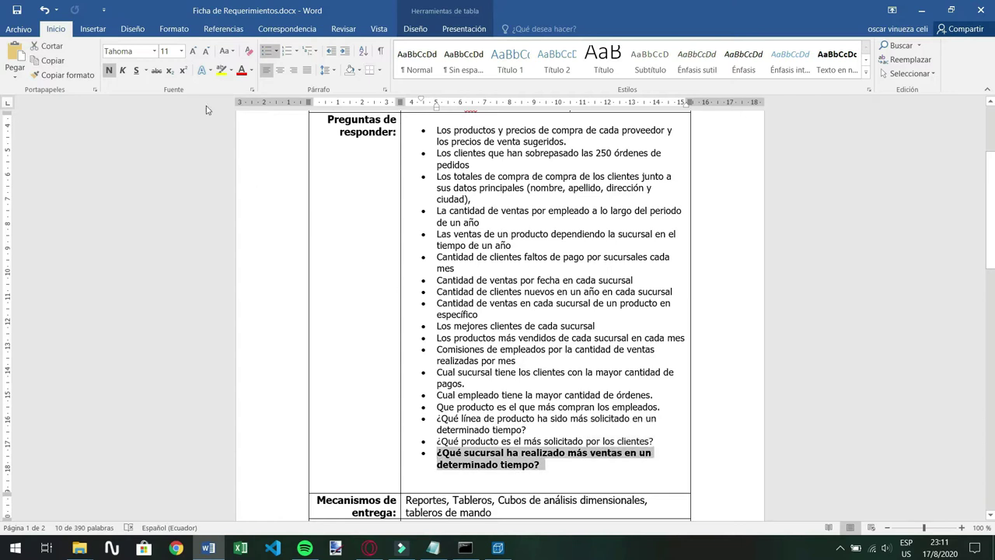
pyautogui.click(109, 70)
# Reselect and deselect the last question, then minimize Word to return to Schema Workbench
pyautogui.scroll(5, 544, 327)
pyautogui.scroll(-5, 569, 344)
pyautogui.scroll(2, 569, 344)
pyautogui.scroll(-1, 467, 334)
pyautogui.scroll(2, 334, 331)
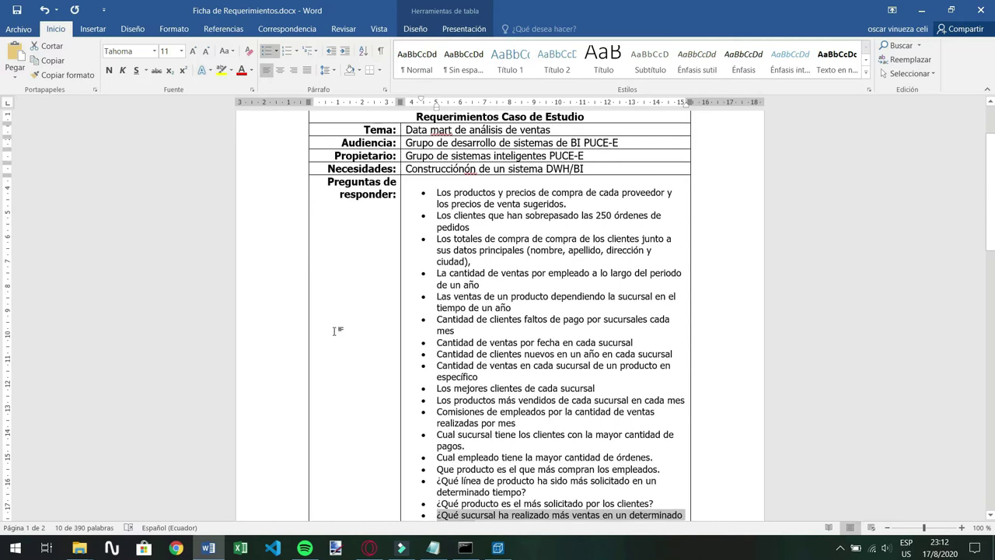
pyautogui.scroll(-2, 547, 450)
pyautogui.scroll(4, 498, 436)
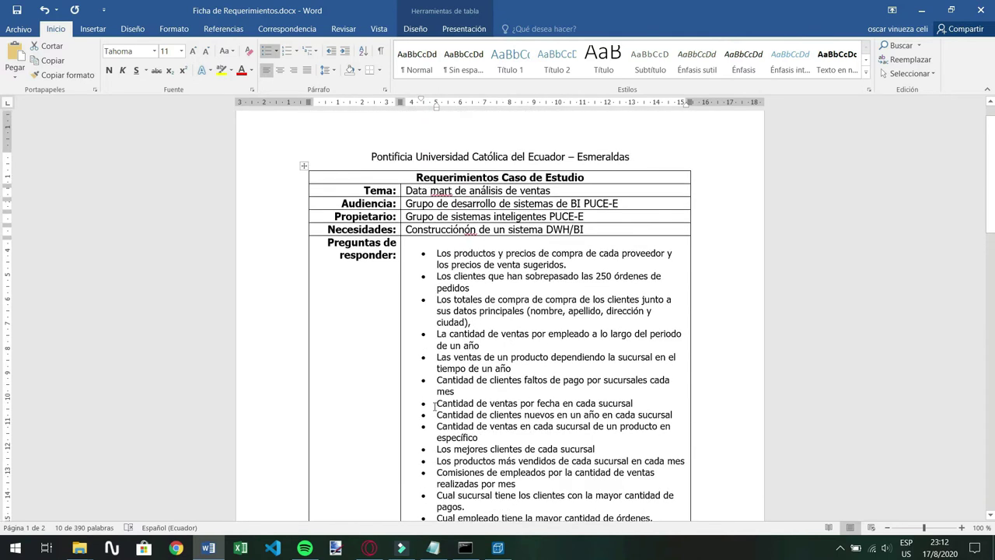
pyautogui.scroll(-3, 434, 405)
pyautogui.scroll(-1, 430, 487)
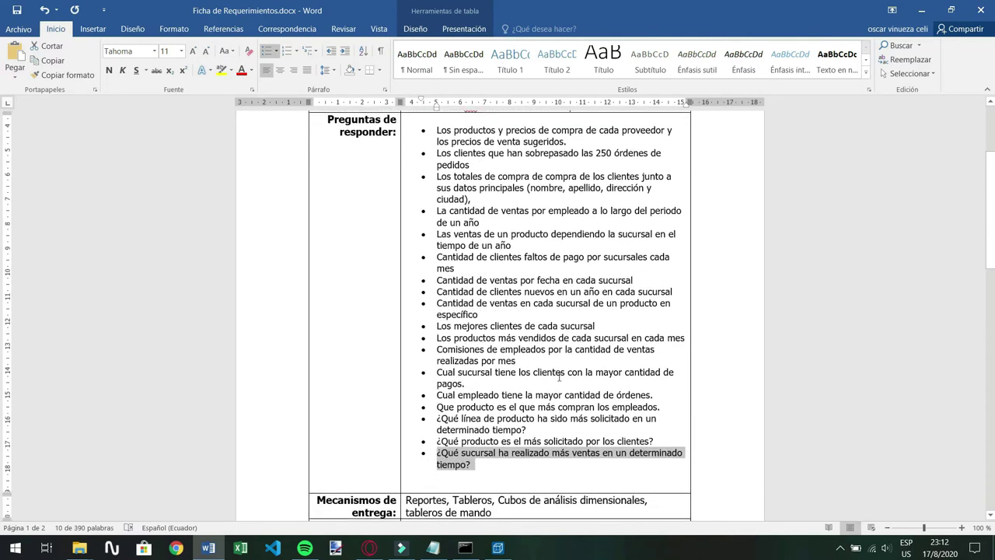
pyautogui.scroll(-2, 342, 398)
pyautogui.click(434, 359)
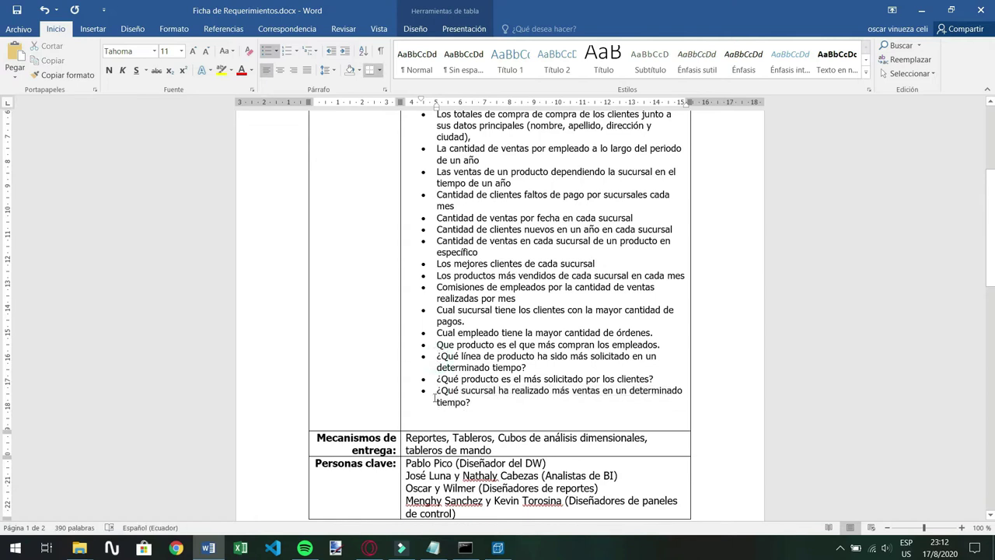
pyautogui.moveTo(439, 384); pyautogui.dragTo(471, 402)
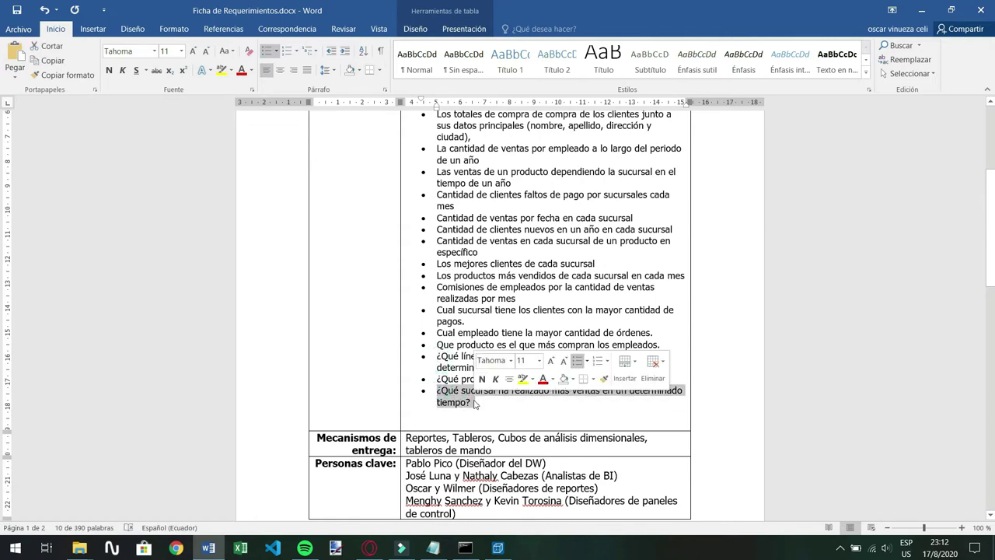
pyautogui.click(471, 400)
pyautogui.scroll(3, 464, 392)
pyautogui.scroll(-3, 619, 441)
pyautogui.click(464, 402)
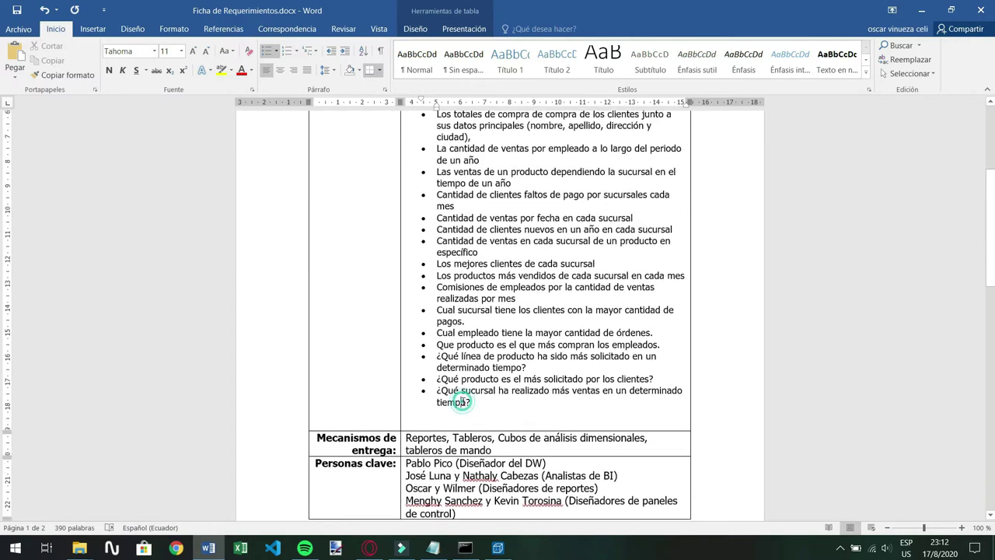
pyautogui.moveTo(472, 402); pyautogui.dragTo(437, 390)
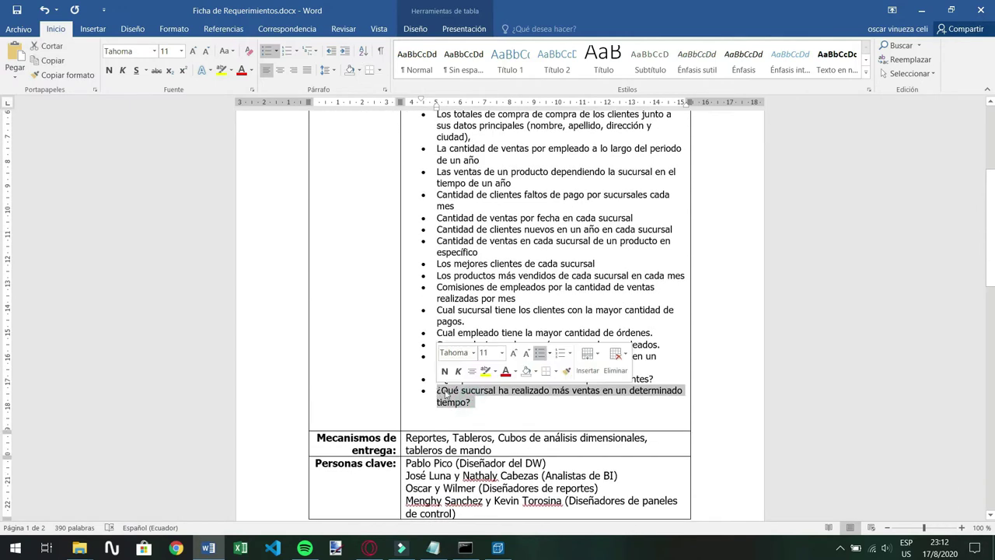
pyautogui.click(449, 389)
pyautogui.scroll(5, 407, 236)
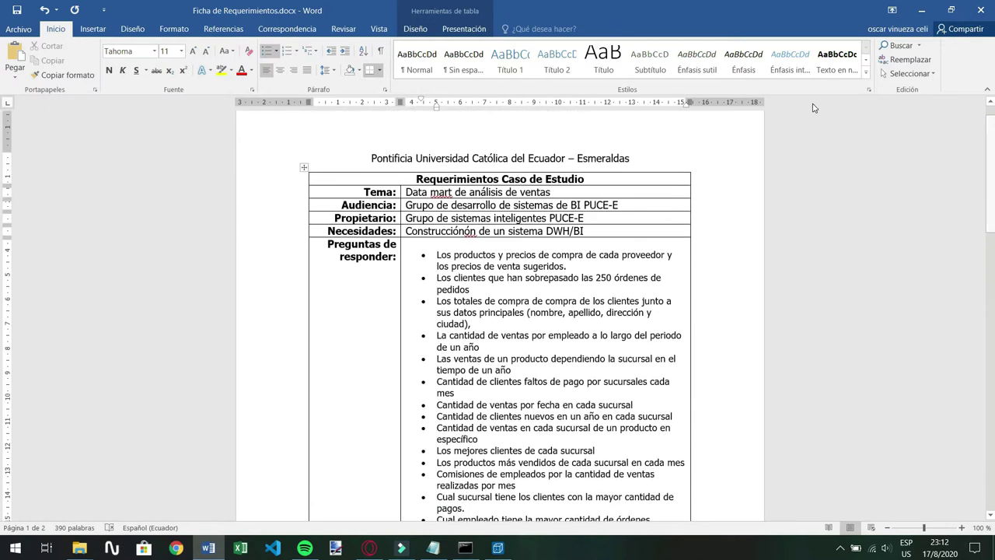
pyautogui.click(921, 11)
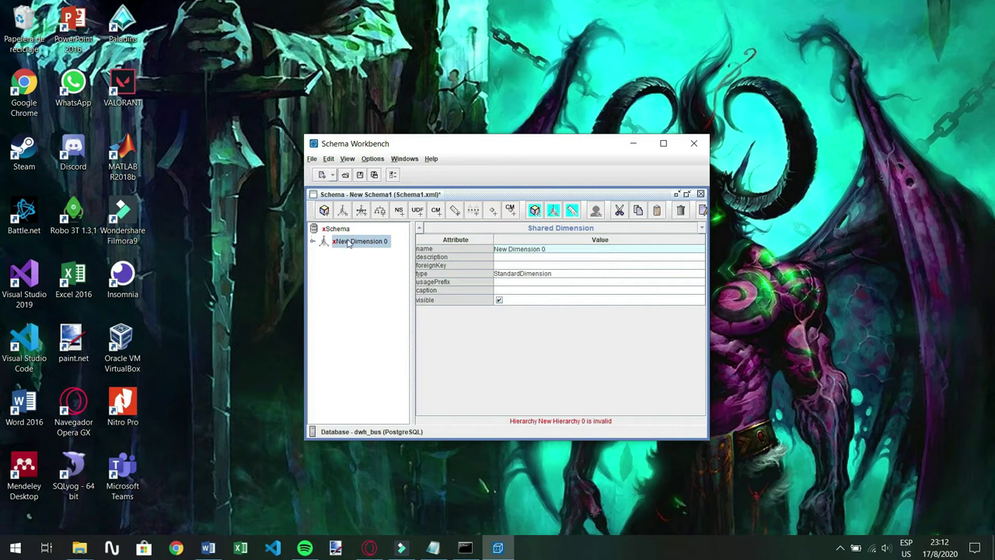
# Rename the new dimension and its hierarchy both to Empleado
pyautogui.click(559, 251)
pyautogui.write('E')
pyautogui.click(337, 283)
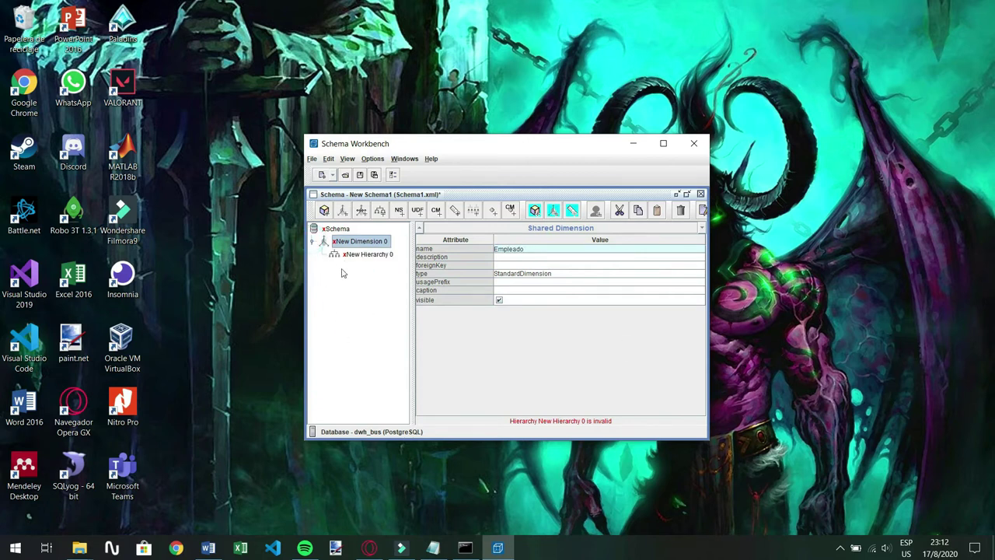
pyautogui.click(346, 257)
pyautogui.click(562, 248)
pyautogui.write('Empleado')
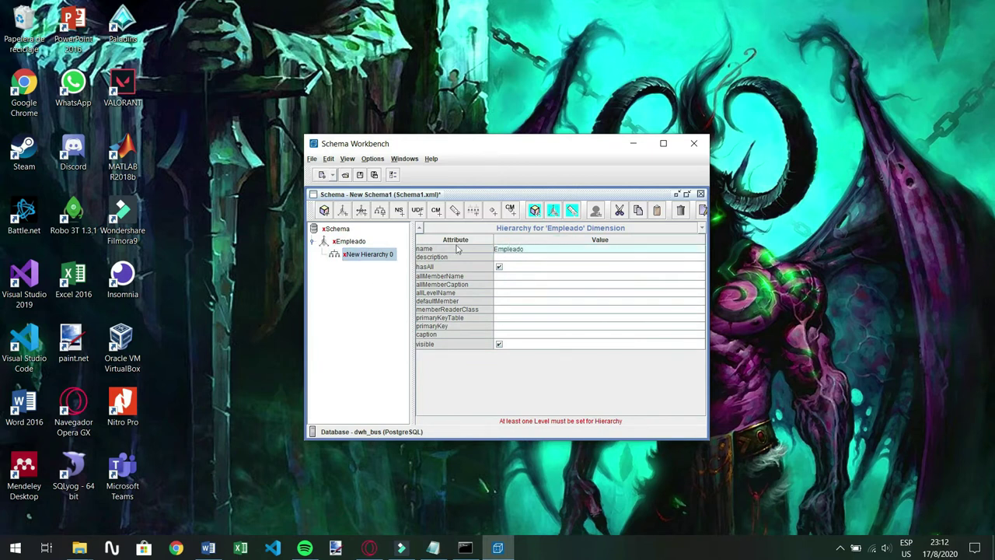
pyautogui.click(387, 291)
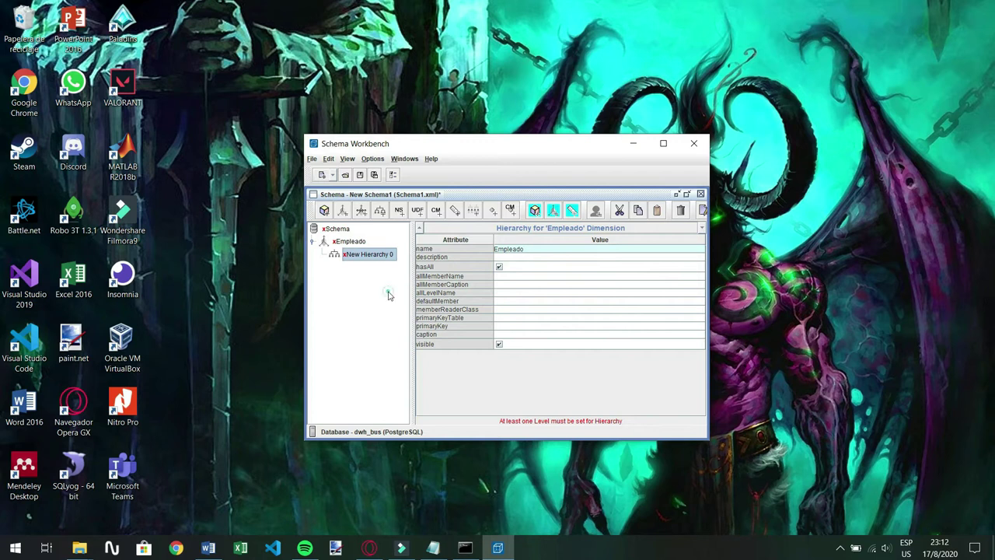
# Add a Table node to the Empleado hierarchy
pyautogui.rightClick(349, 261)
pyautogui.rightClick(344, 243)
pyautogui.rightClick(346, 247)
pyautogui.click(369, 286)
pyautogui.rightClick(368, 255)
pyautogui.click(385, 271)
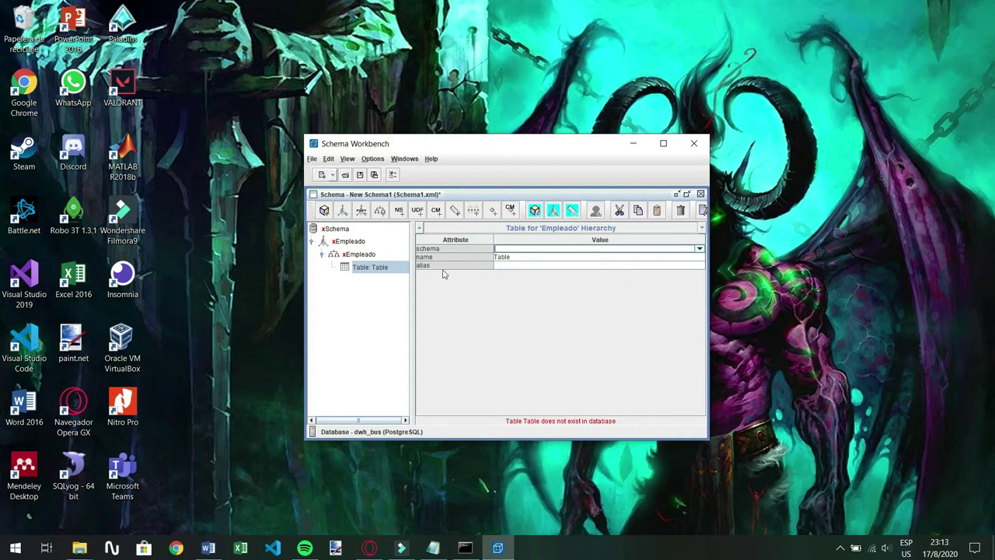
# Look through the File menu and close it without choosing a command
pyautogui.click(311, 158)
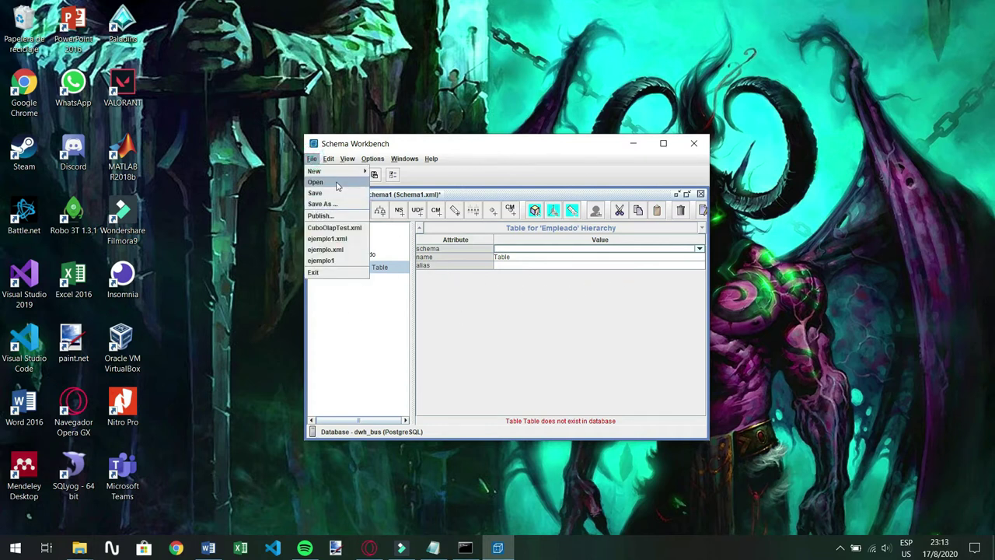
pyautogui.moveTo(339, 171)
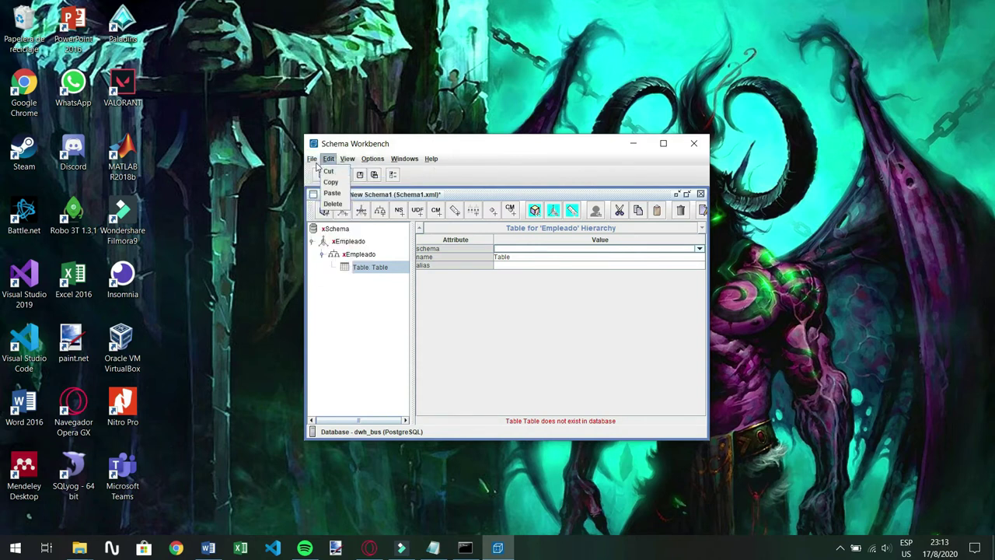
pyautogui.click(466, 324)
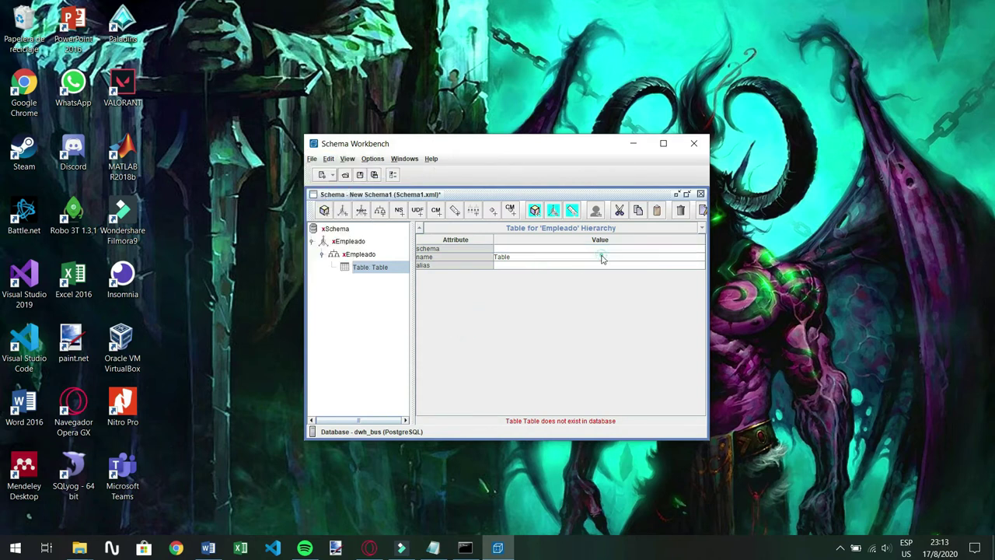
pyautogui.click(311, 159)
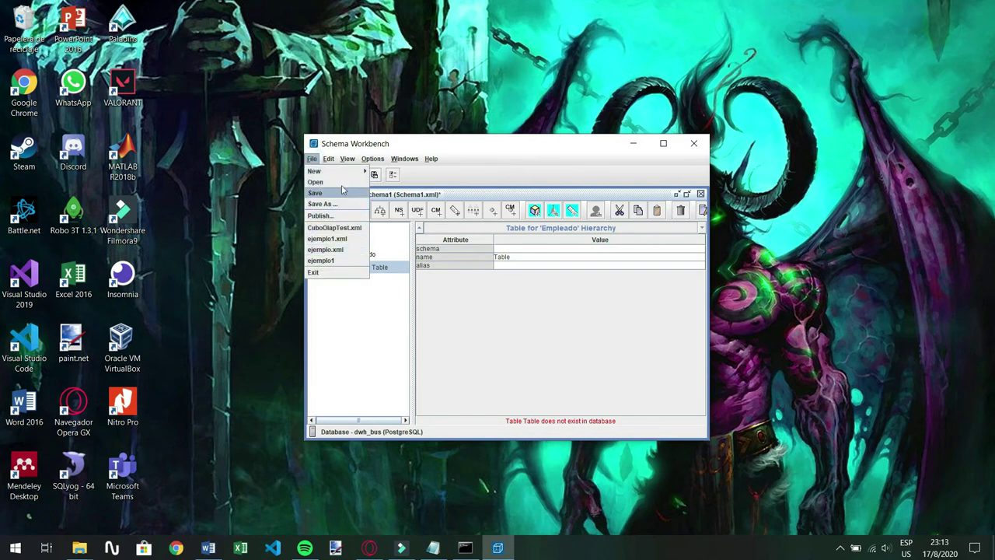
pyautogui.moveTo(345, 173)
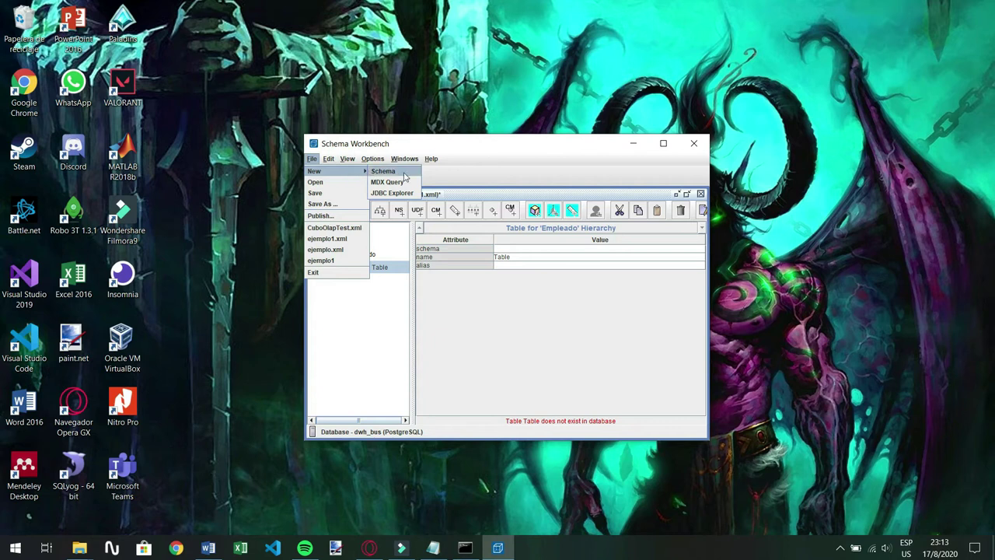
pyautogui.click(454, 178)
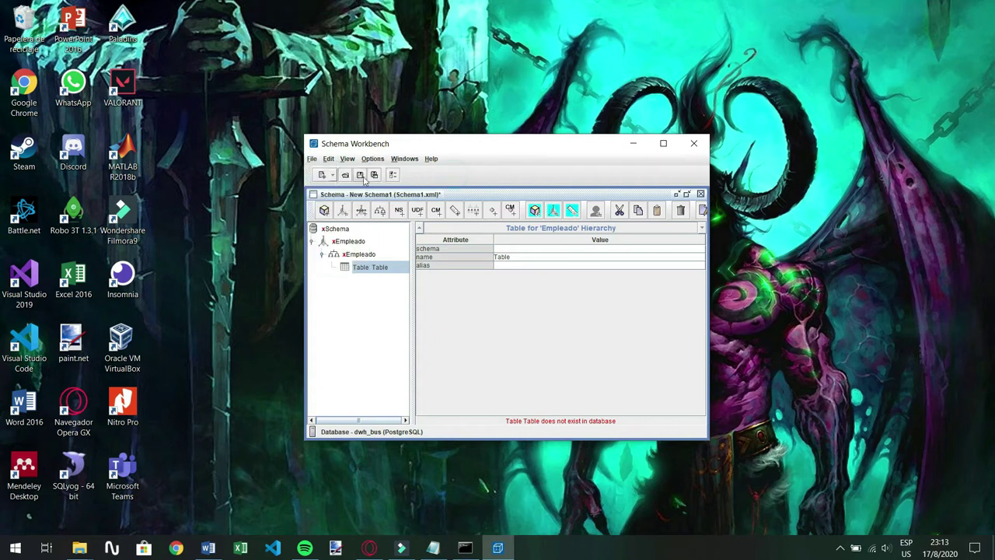
pyautogui.click(332, 175)
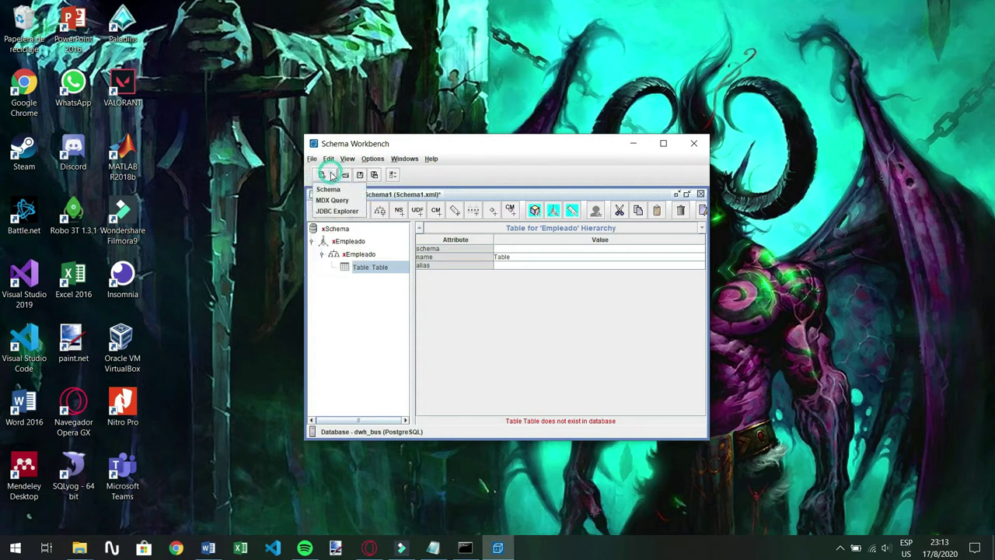
pyautogui.click(476, 179)
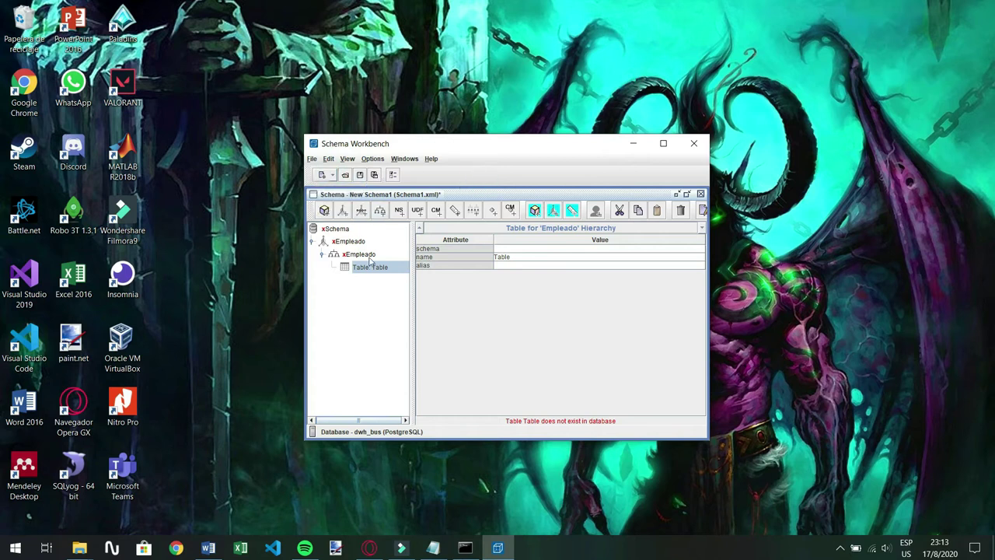
pyautogui.click(349, 159)
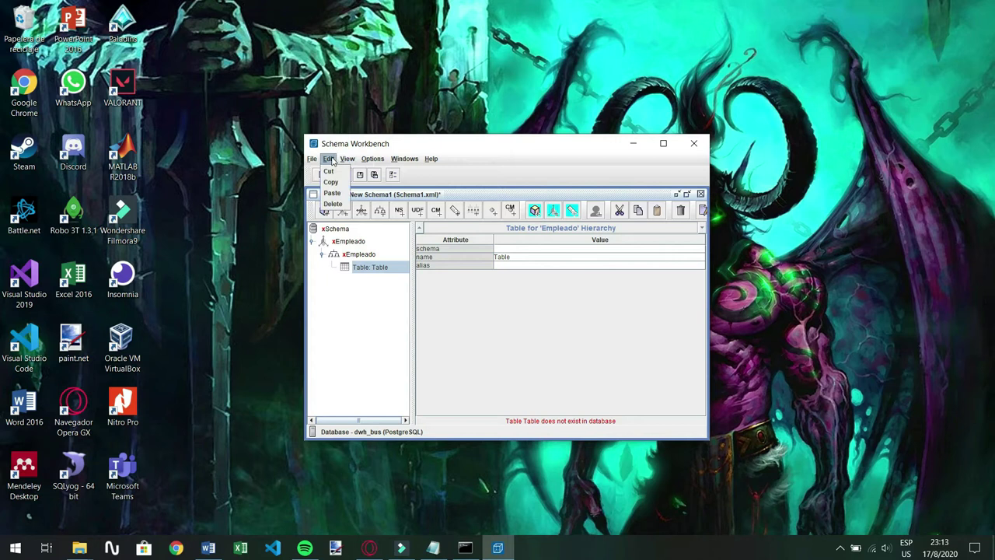
pyautogui.moveTo(377, 160)
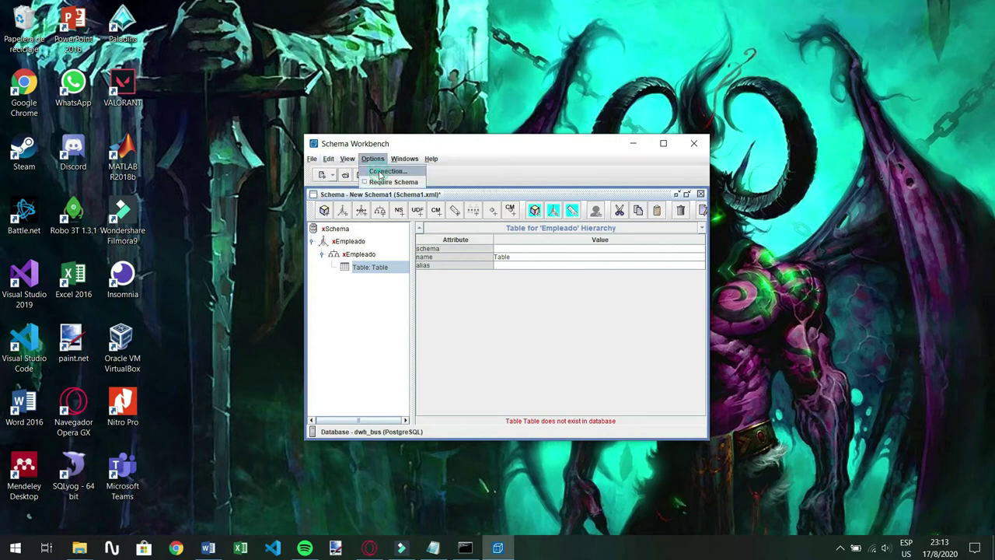
pyautogui.press('Down')
pyautogui.press('Return')
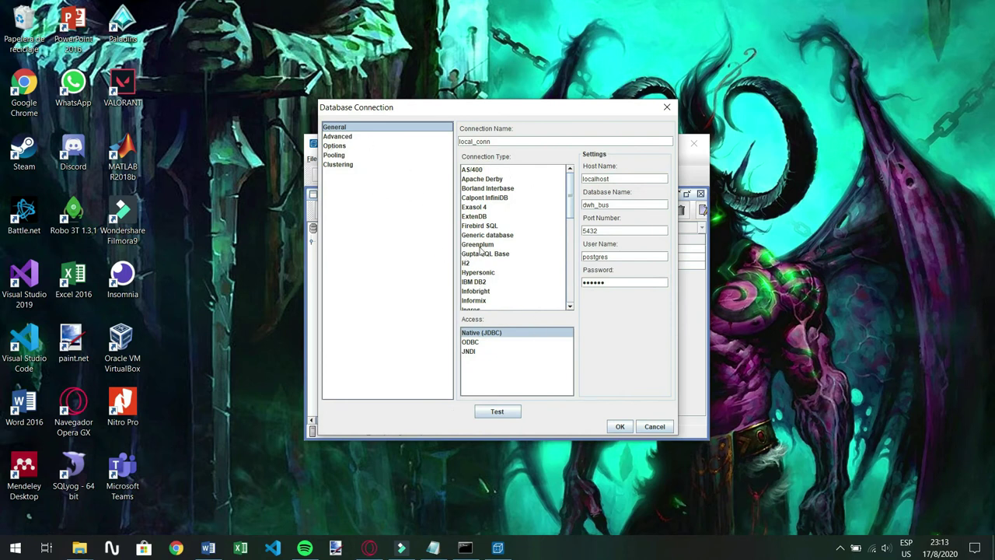
pyautogui.scroll(-5, 537, 261)
pyautogui.press('p')
pyautogui.press('o')
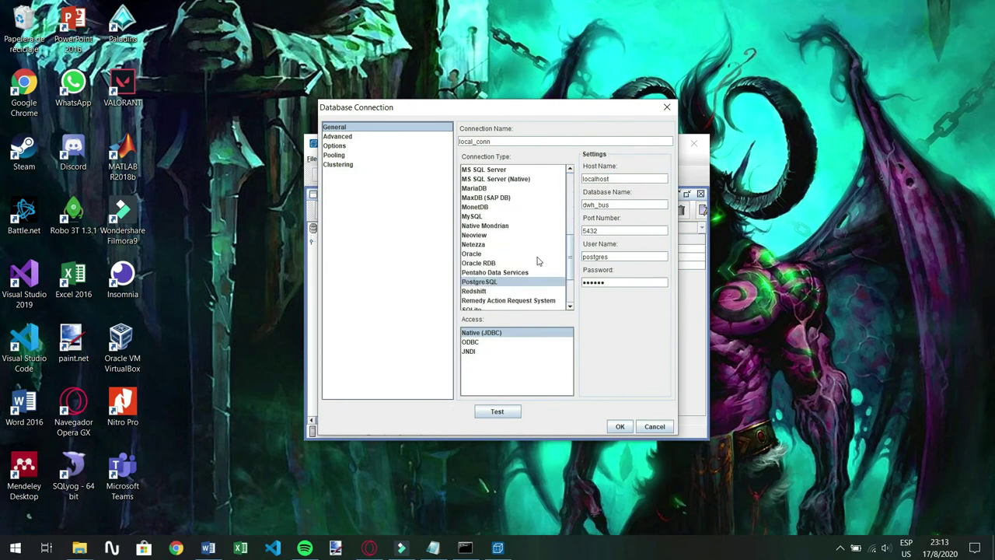
pyautogui.scroll(-1, 489, 278)
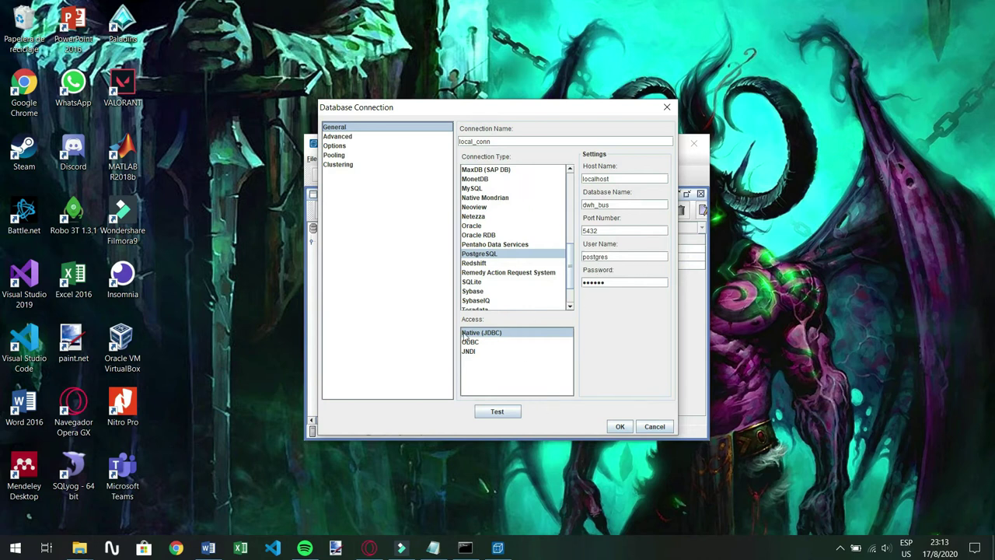
pyautogui.click(502, 410)
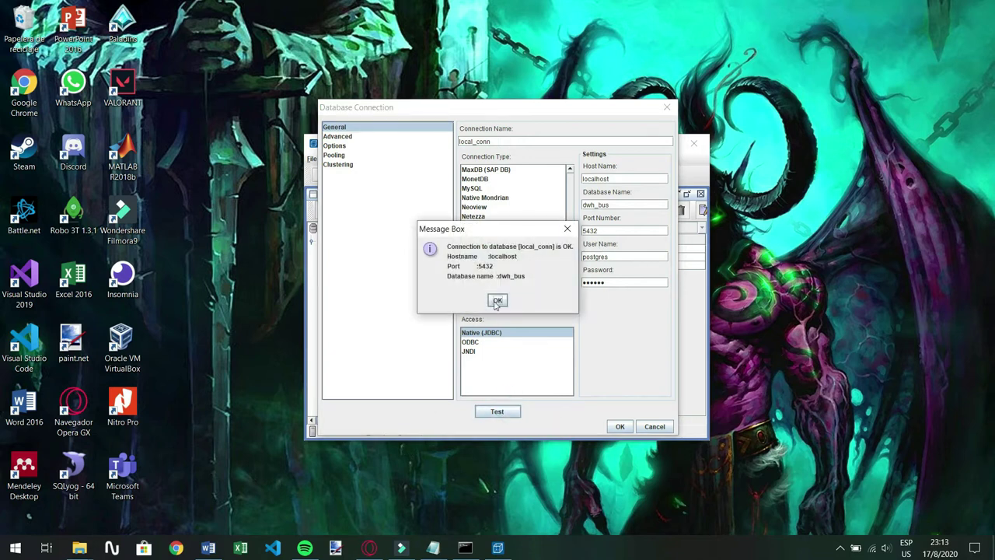
pyautogui.click(498, 302)
pyautogui.click(619, 426)
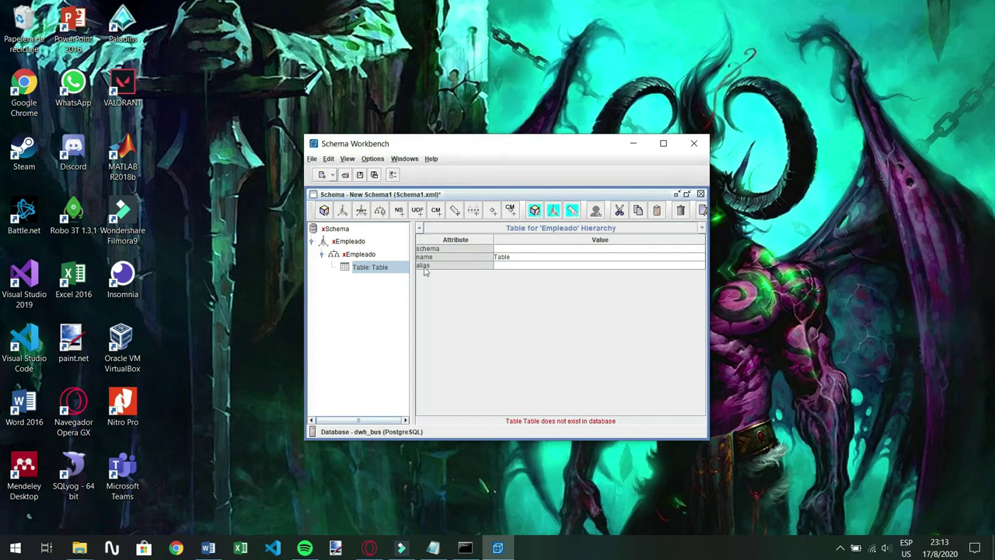
# Pick dim_vendedor from the table list as the Empleado hierarchy's table
pyautogui.click(523, 259)
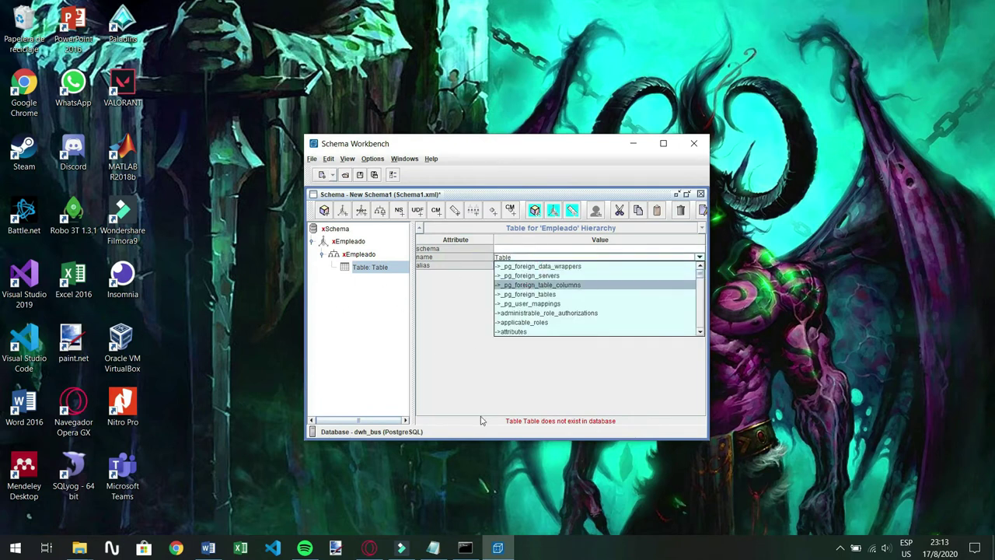
pyautogui.click(448, 282)
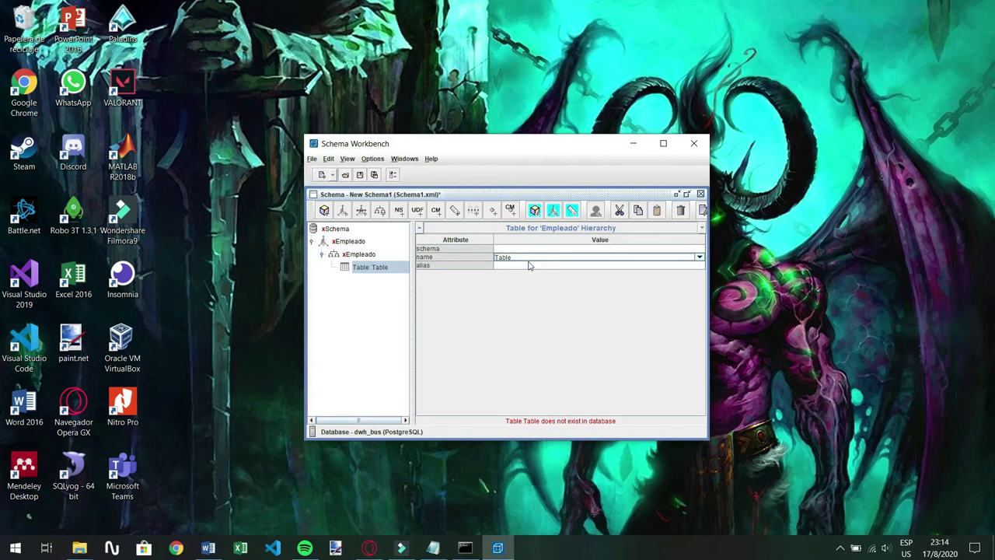
pyautogui.click(699, 258)
pyautogui.click(496, 259)
pyautogui.click(591, 259)
pyautogui.scroll(-5, 565, 311)
pyautogui.scroll(-1, 565, 313)
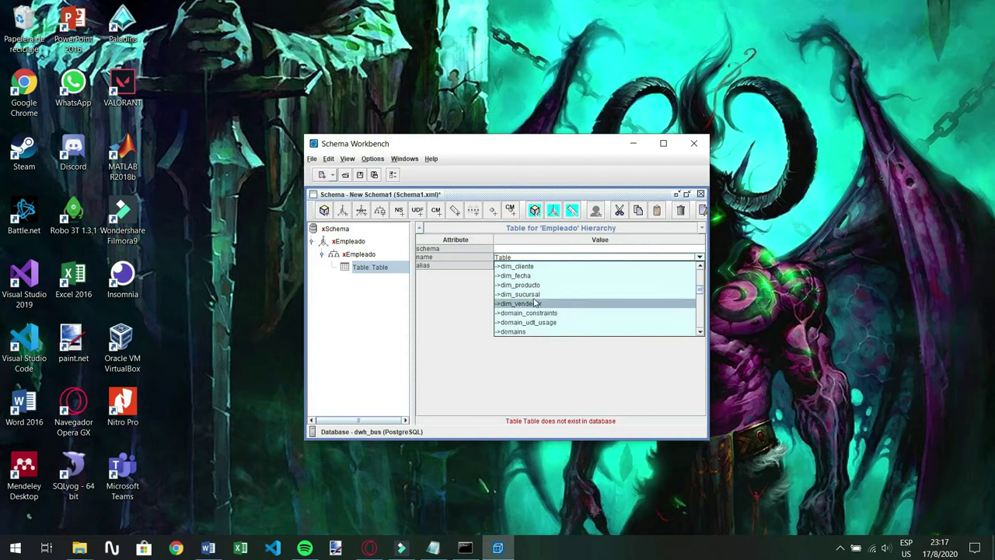
pyautogui.scroll(1, 560, 292)
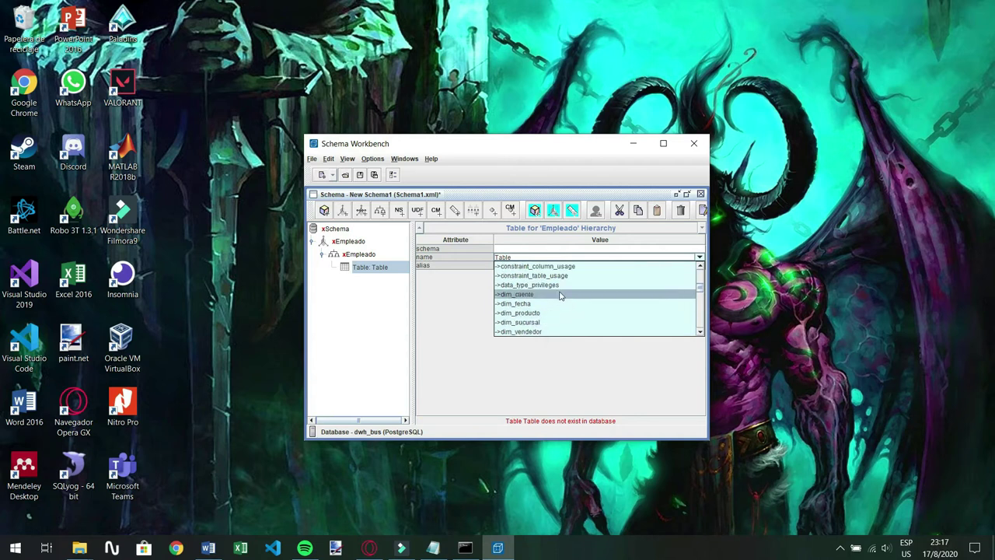
pyautogui.scroll(-1, 546, 301)
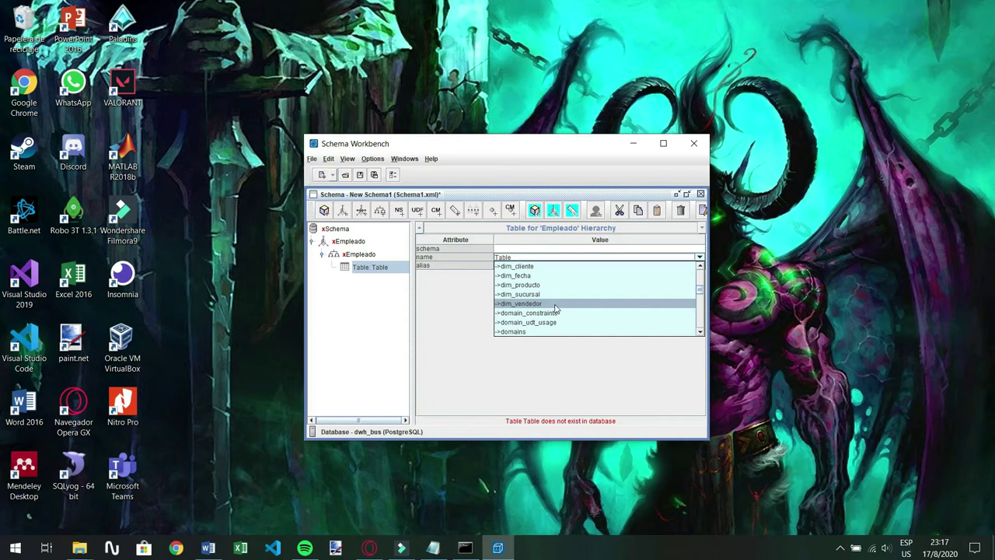
pyautogui.click(557, 304)
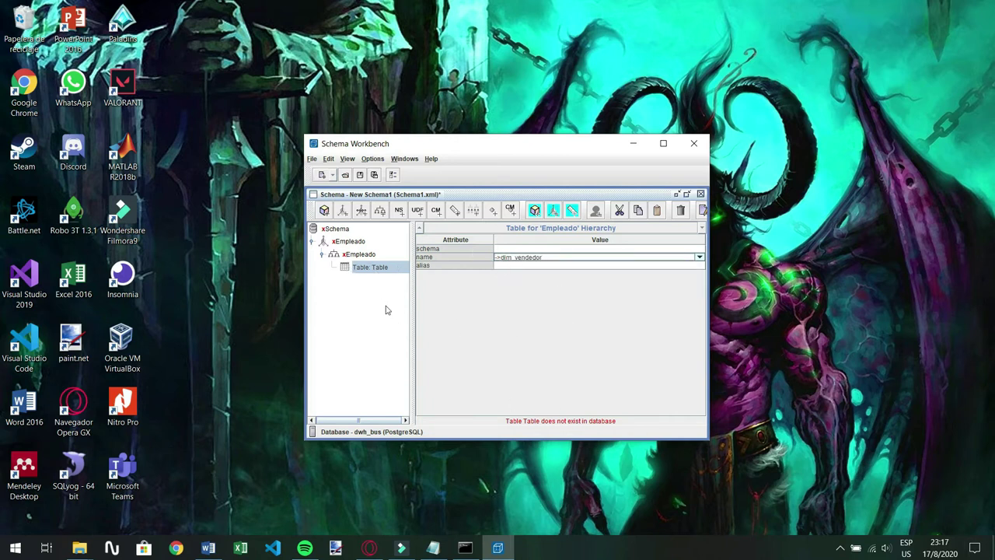
# Add a Nombre level to Empleado on column nombre, type String, level type Regular
pyautogui.rightClick(347, 255)
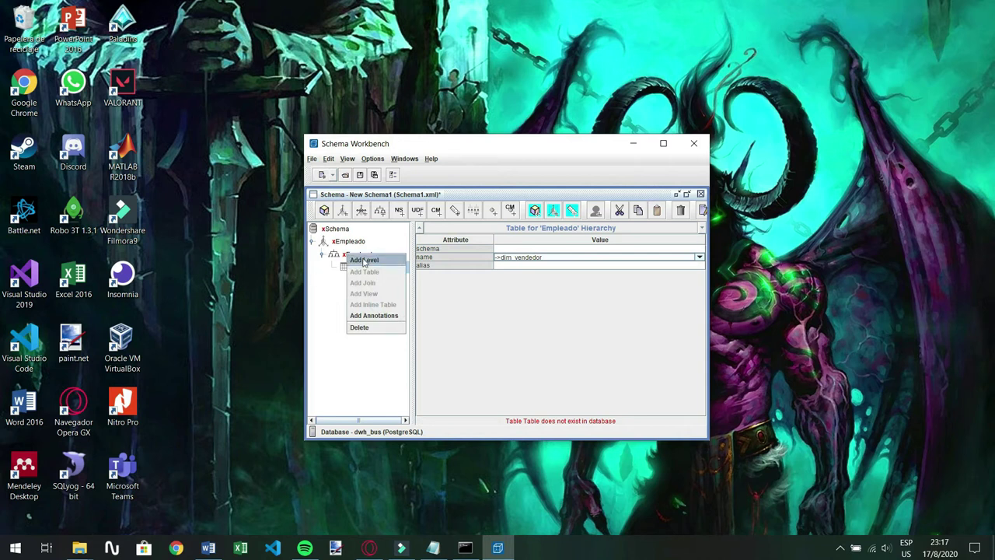
pyautogui.click(364, 260)
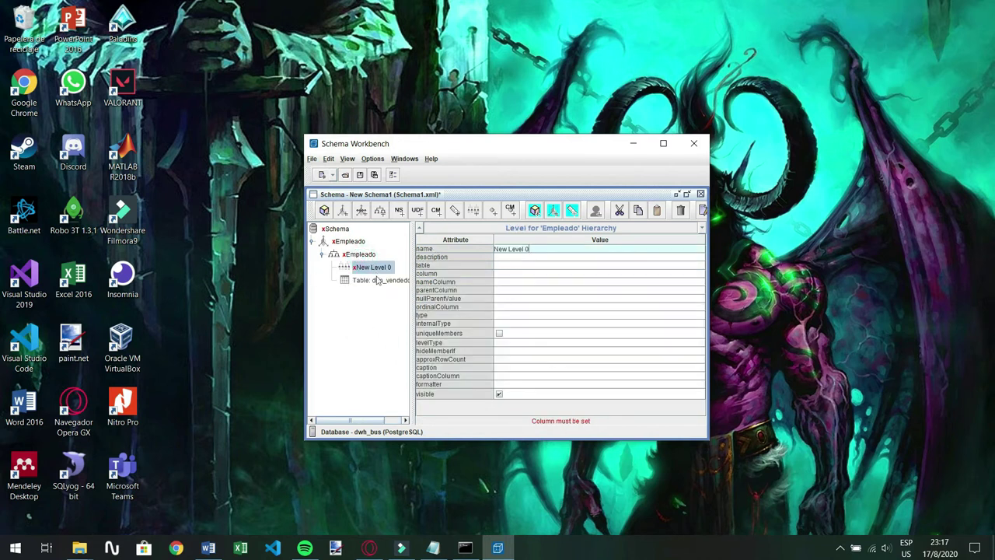
pyautogui.click(550, 247)
pyautogui.write('N')
pyautogui.click(509, 274)
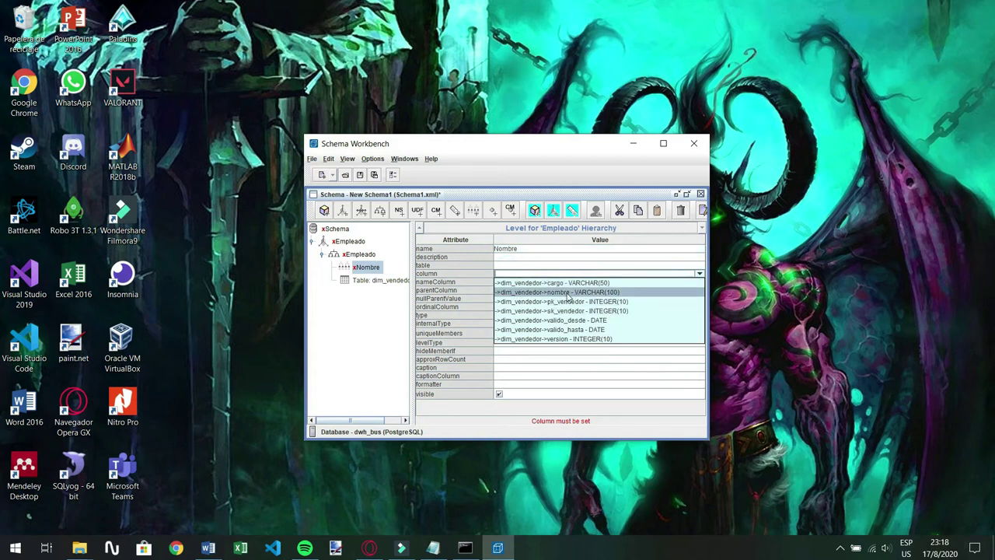
pyautogui.click(551, 293)
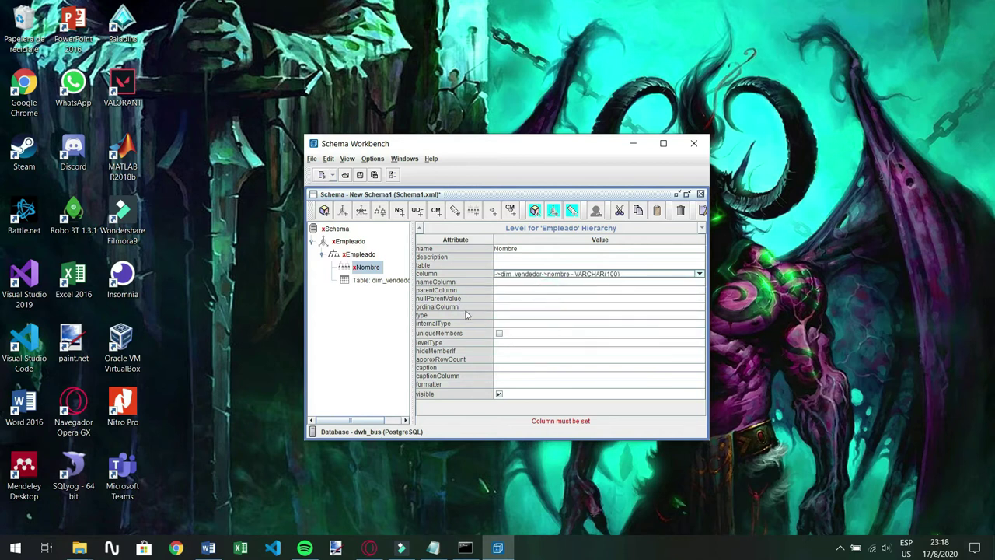
pyautogui.click(500, 315)
pyautogui.click(501, 325)
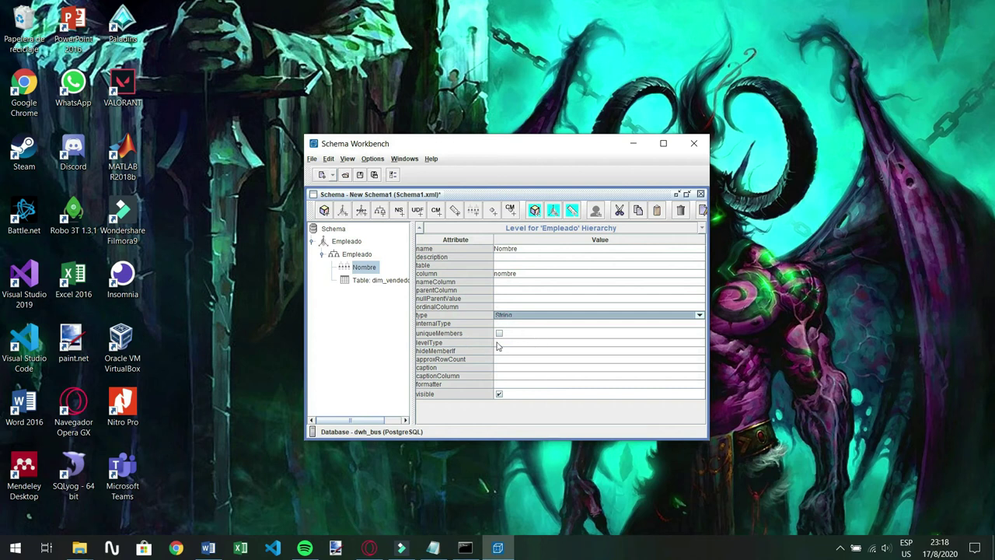
pyautogui.click(498, 342)
pyautogui.click(498, 342)
pyautogui.click(501, 352)
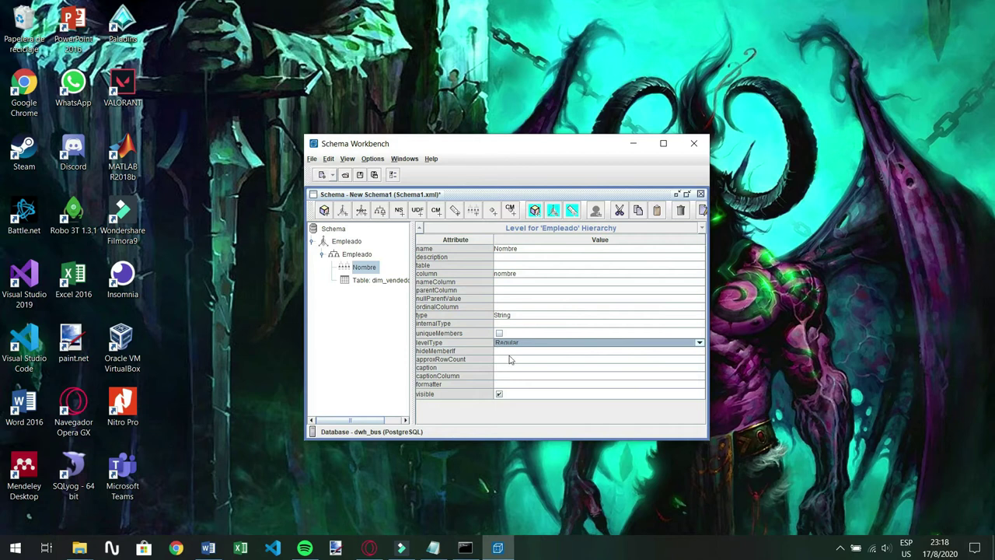
# Set the Empleado hierarchy's primary key to dim_vendedor's sk_vendedor column
pyautogui.click(350, 256)
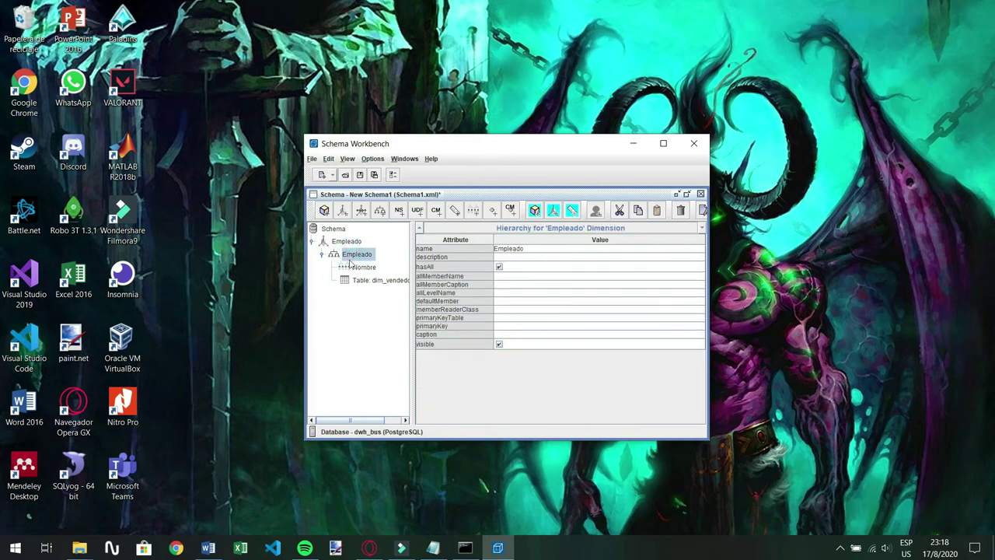
pyautogui.click(521, 326)
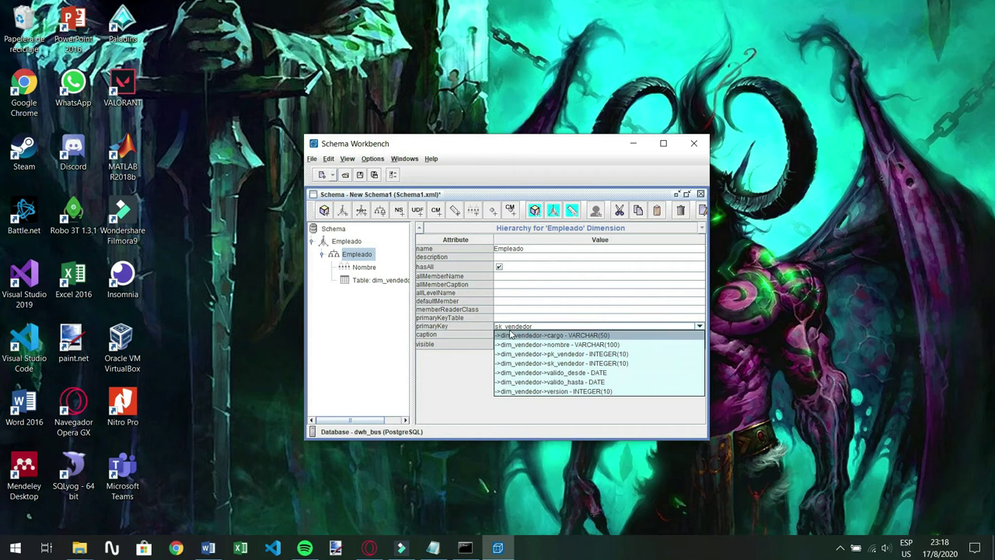
pyautogui.click(548, 363)
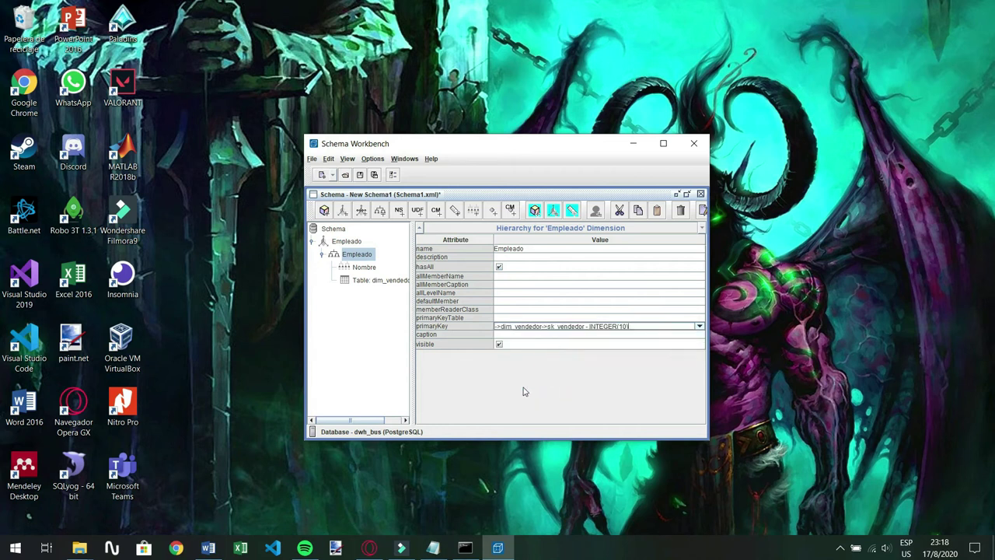
pyautogui.click(345, 297)
# Add a new dimension to the schema and name it Sucursal
pyautogui.rightClick(339, 244)
pyautogui.rightClick(326, 243)
pyautogui.click(322, 292)
pyautogui.rightClick(333, 228)
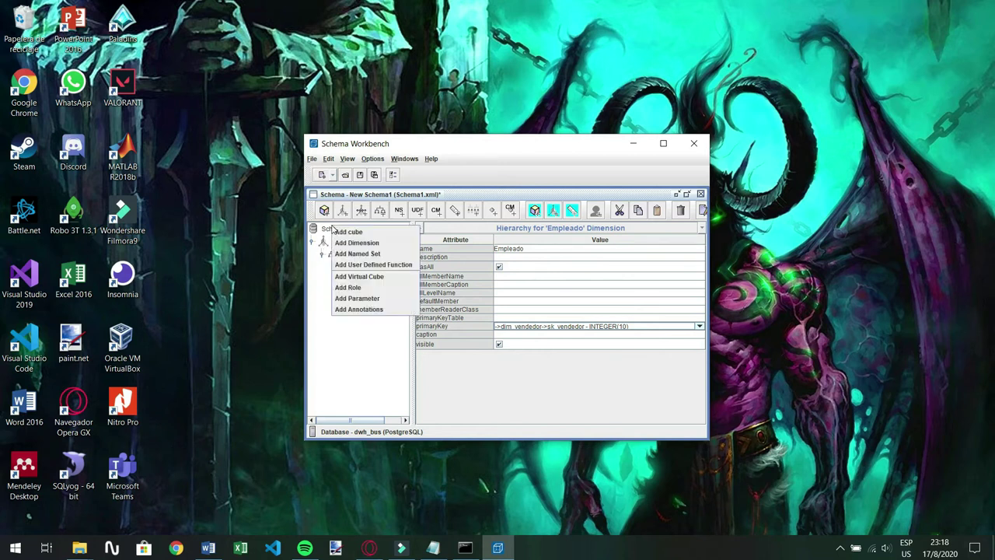
pyautogui.click(354, 242)
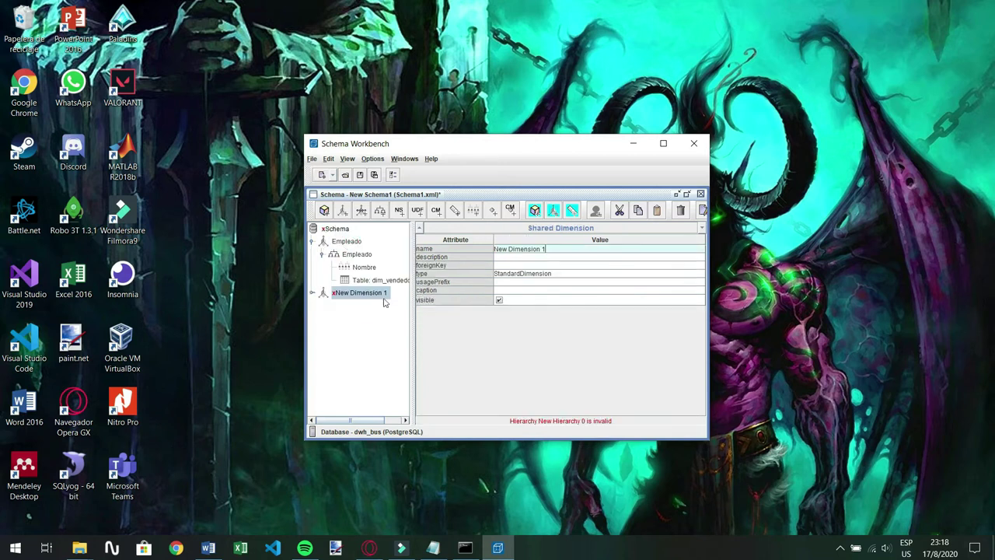
pyautogui.click(559, 249)
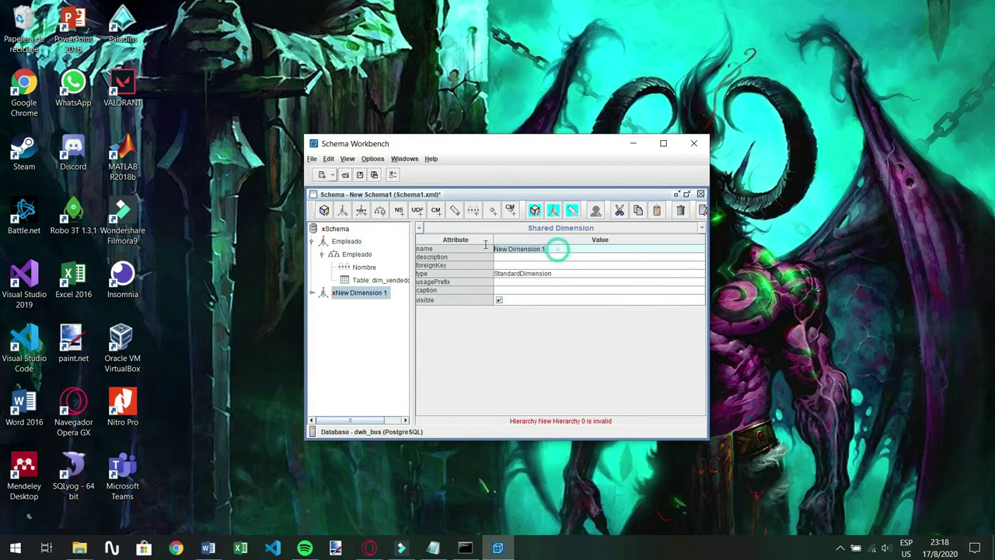
pyautogui.write('Scu')
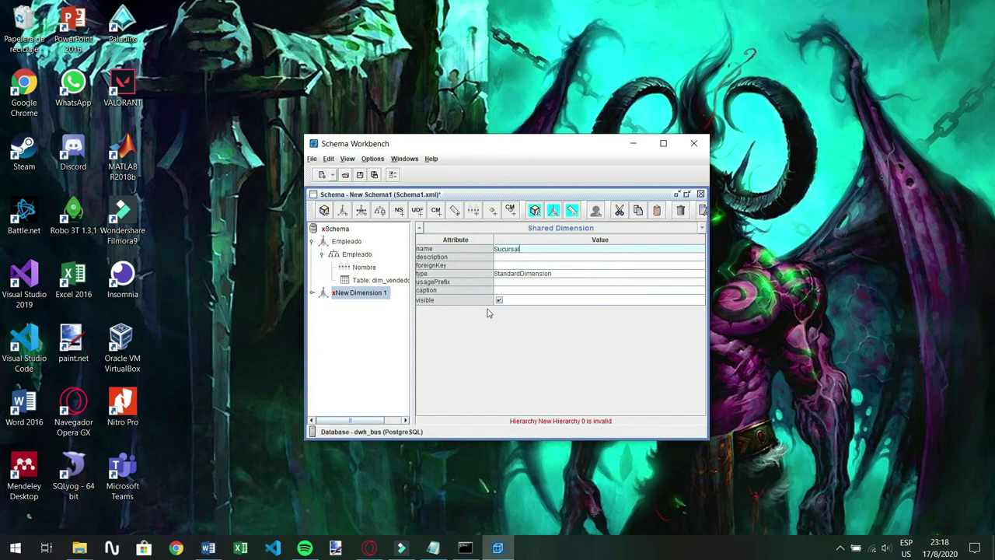
# Rename the Sucursal dimension's default hierarchy to Sucursal
pyautogui.rightClick(327, 293)
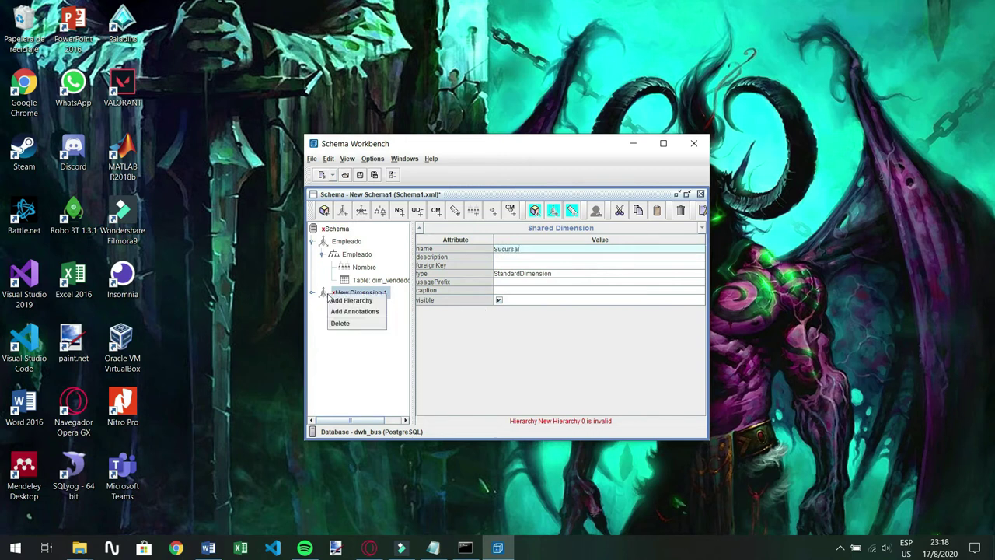
pyautogui.click(319, 317)
pyautogui.click(312, 292)
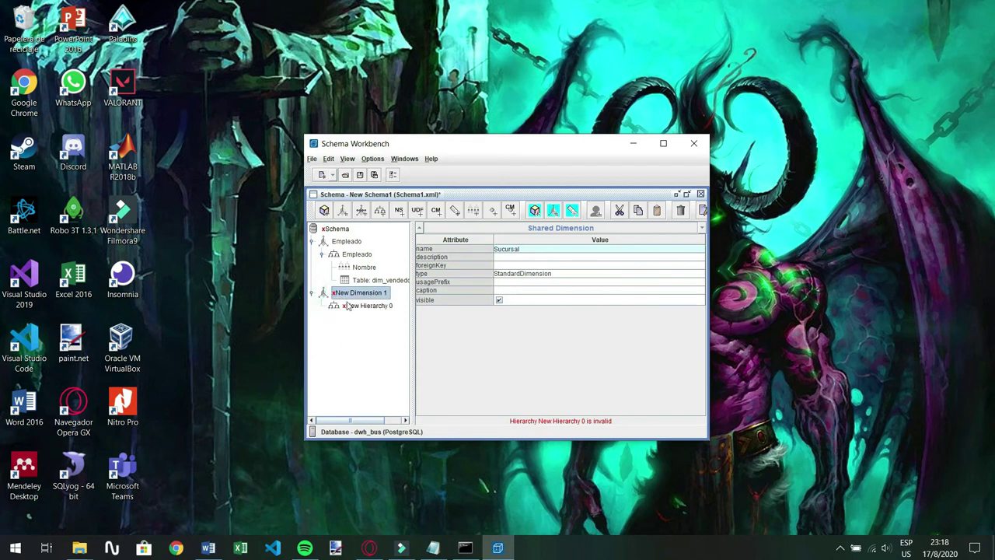
pyautogui.rightClick(347, 305)
pyautogui.click(311, 331)
pyautogui.click(365, 308)
pyautogui.click(548, 248)
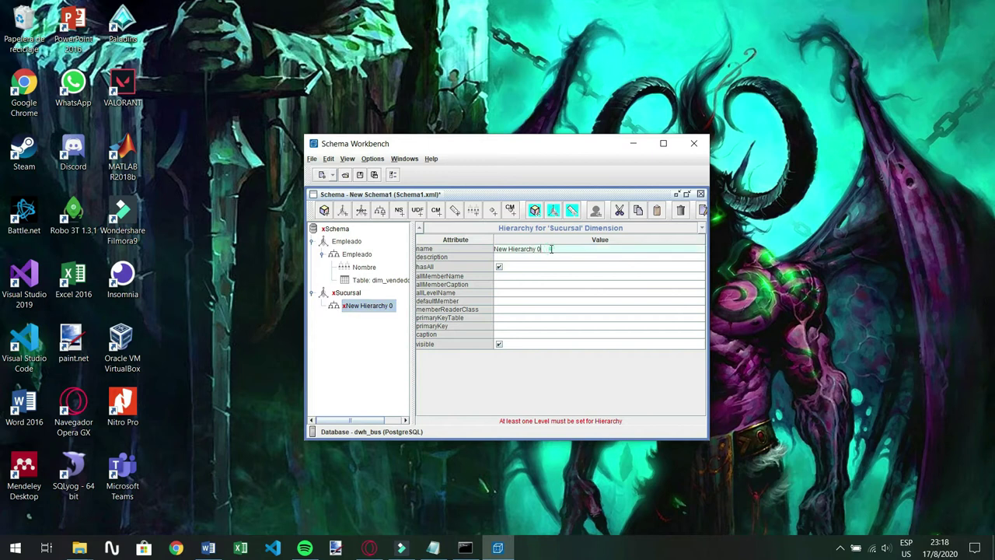
pyautogui.hotkey('ctrl', 'a')
pyautogui.press('BackSpace')
pyautogui.click(356, 322)
pyautogui.rightClick(352, 308)
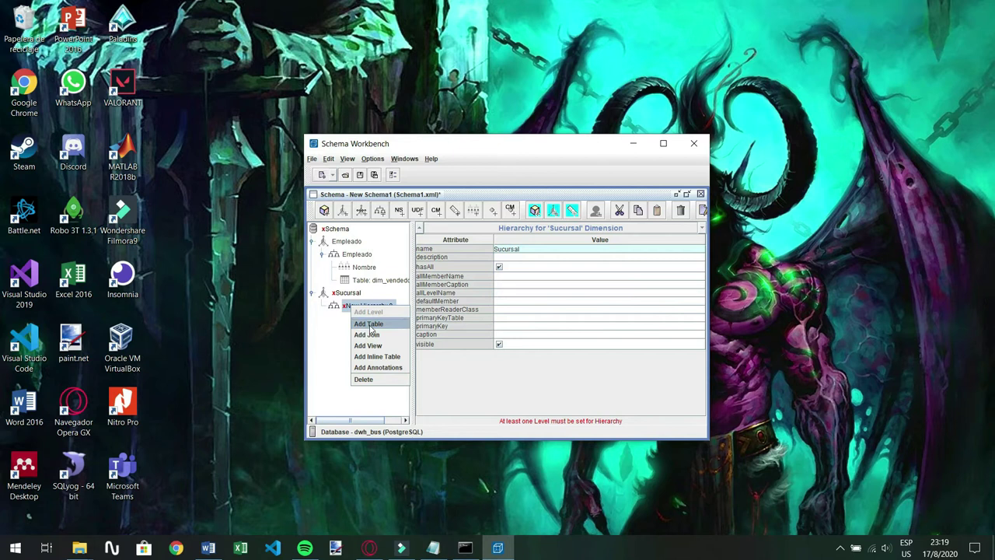
# Add a table to the Sucursal hierarchy and set it to dim_sucursal
pyautogui.click(369, 324)
pyautogui.click(622, 258)
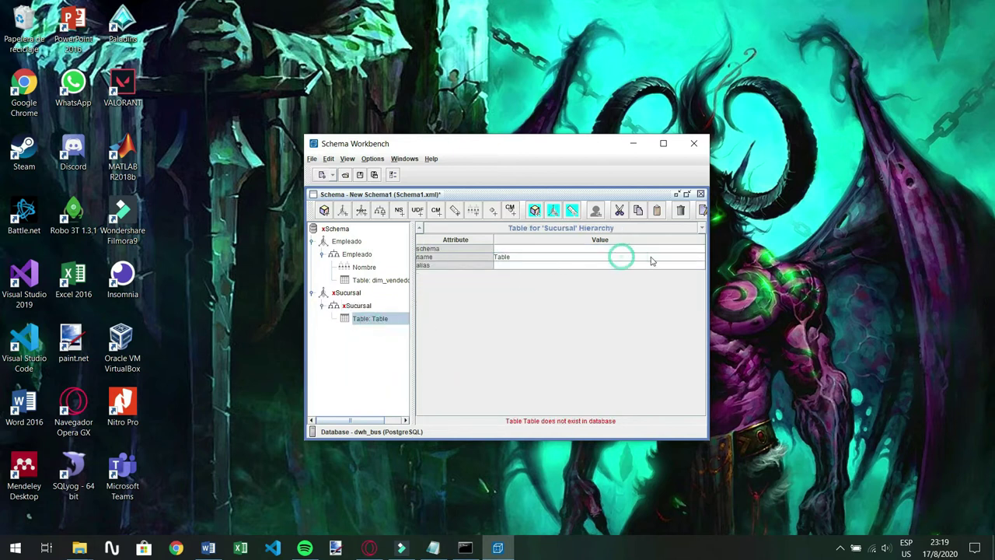
pyautogui.click(653, 258)
pyautogui.scroll(-3, 566, 319)
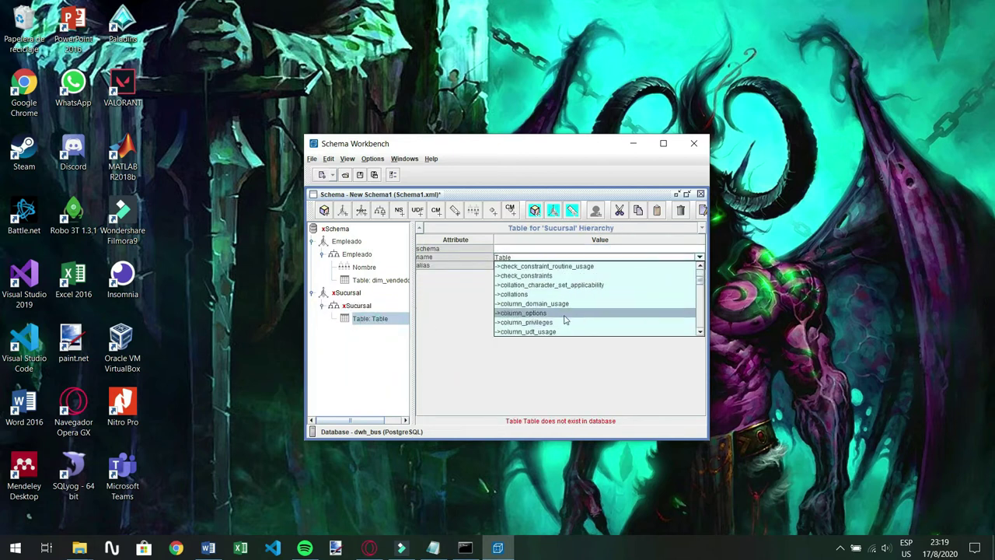
pyautogui.scroll(-3, 565, 319)
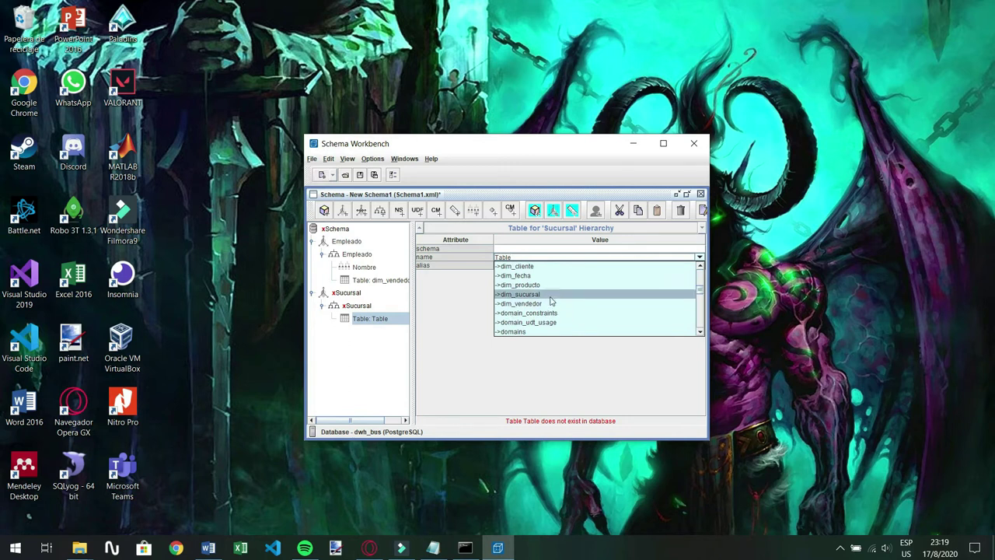
pyautogui.click(550, 297)
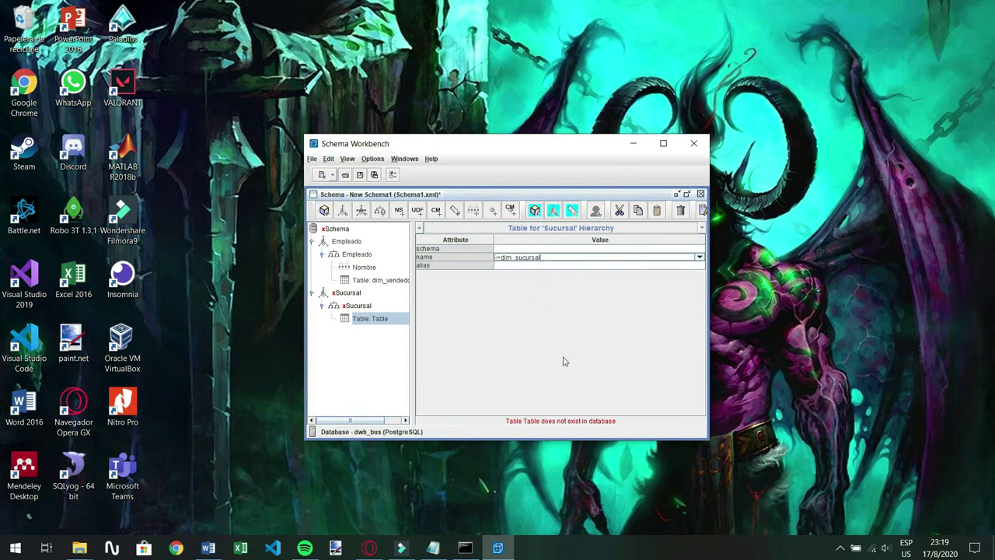
# Add a Nombre level on column nombre with data type String
pyautogui.rightClick(359, 309)
pyautogui.click(373, 313)
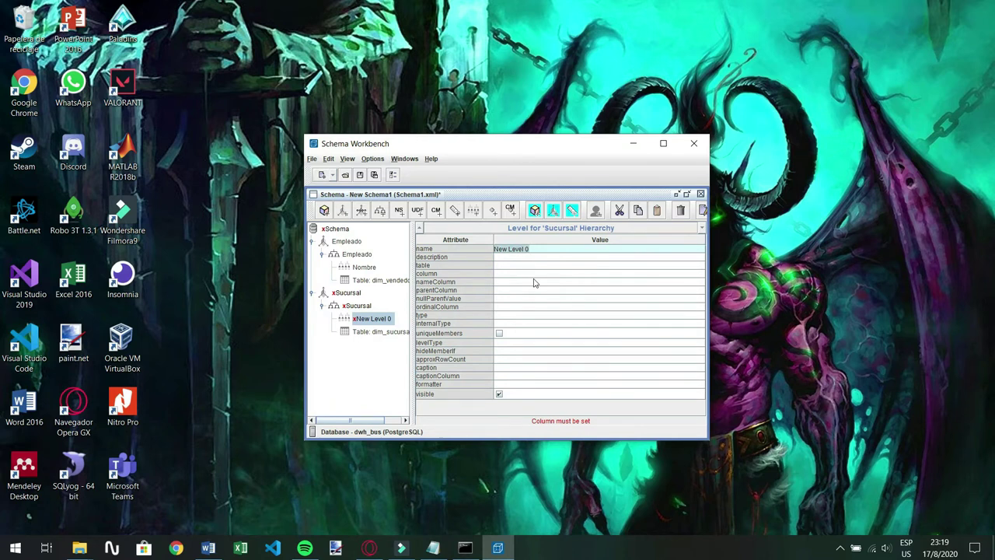
pyautogui.click(542, 248)
pyautogui.hotkey('ctrl', 'a')
pyautogui.press('BackSpace')
pyautogui.click(510, 273)
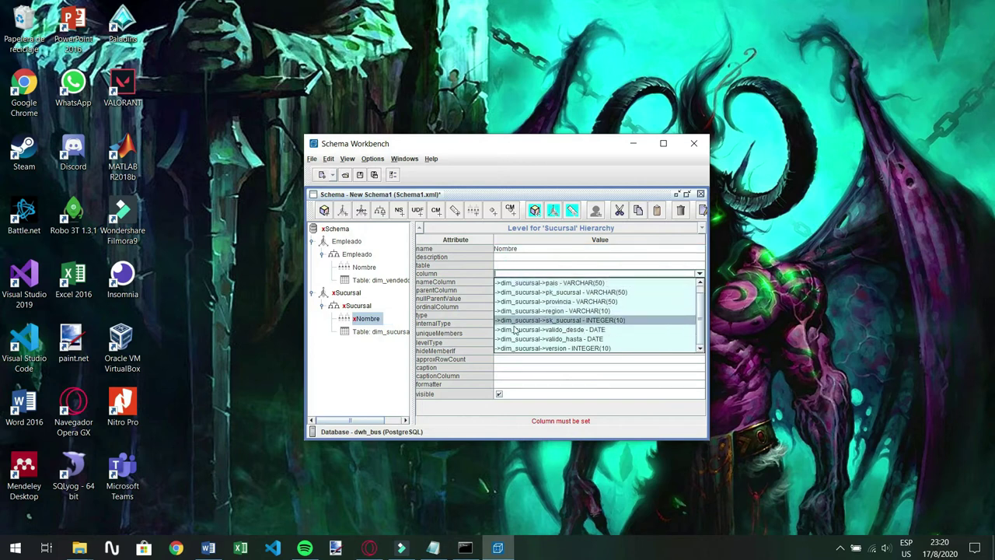
pyautogui.scroll(1, 591, 318)
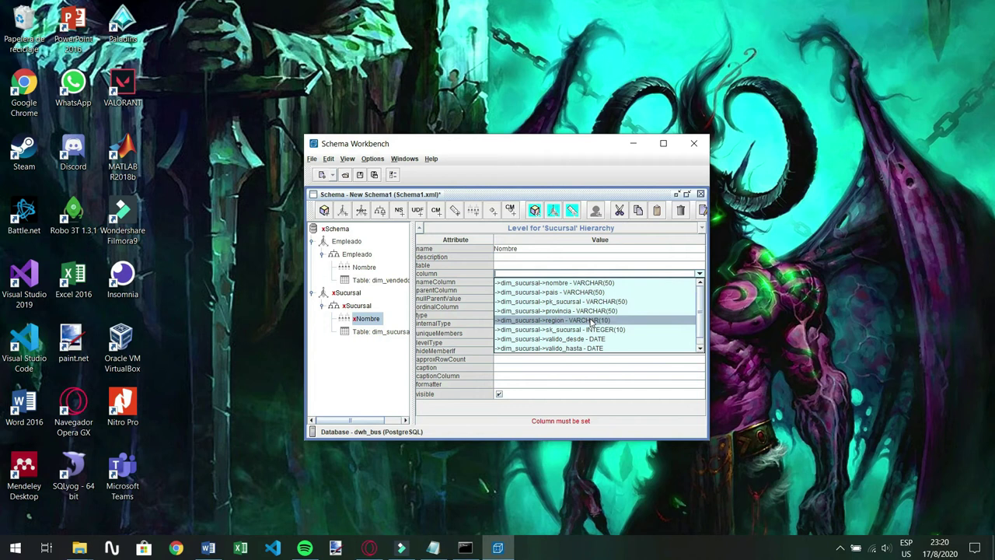
pyautogui.click(546, 283)
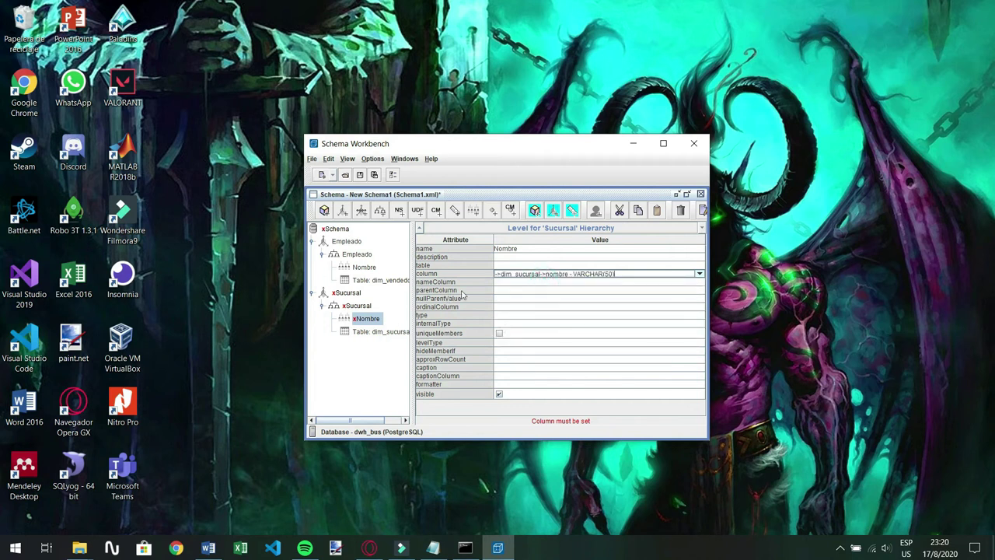
pyautogui.click(502, 316)
pyautogui.click(503, 324)
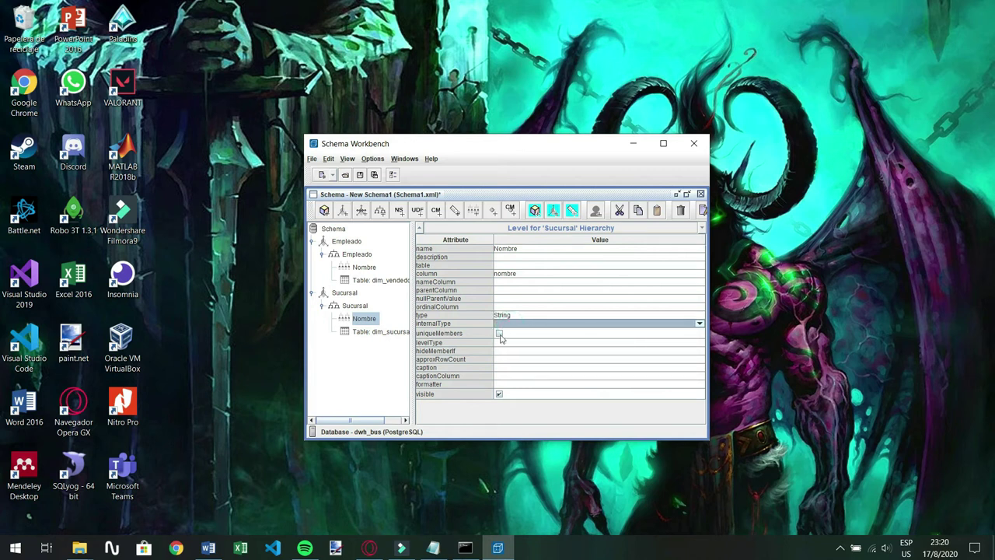
pyautogui.click(500, 343)
pyautogui.click(502, 348)
# Set the Nombre level type to Regular and the Sucursal hierarchy's primary key to sk_sucursal
pyautogui.click(502, 351)
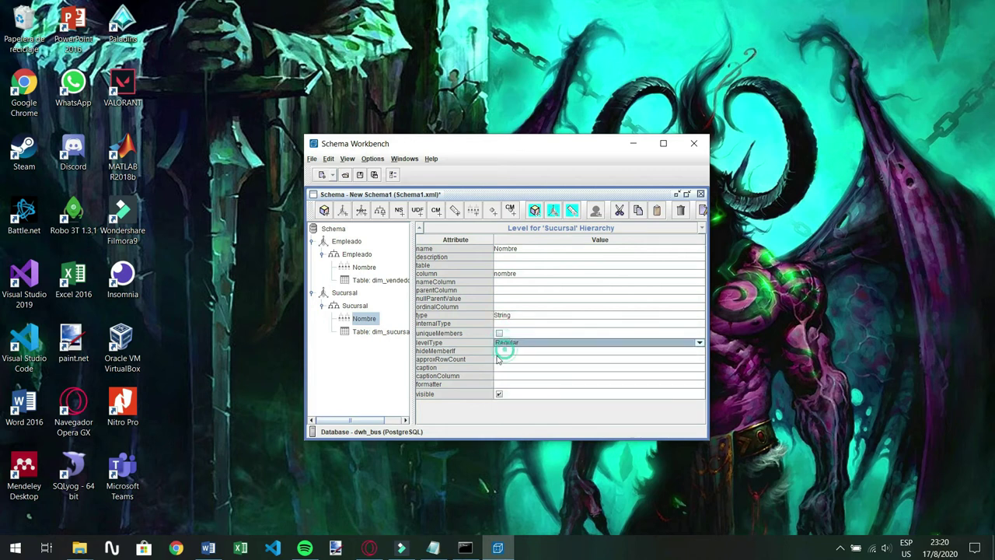
pyautogui.click(363, 376)
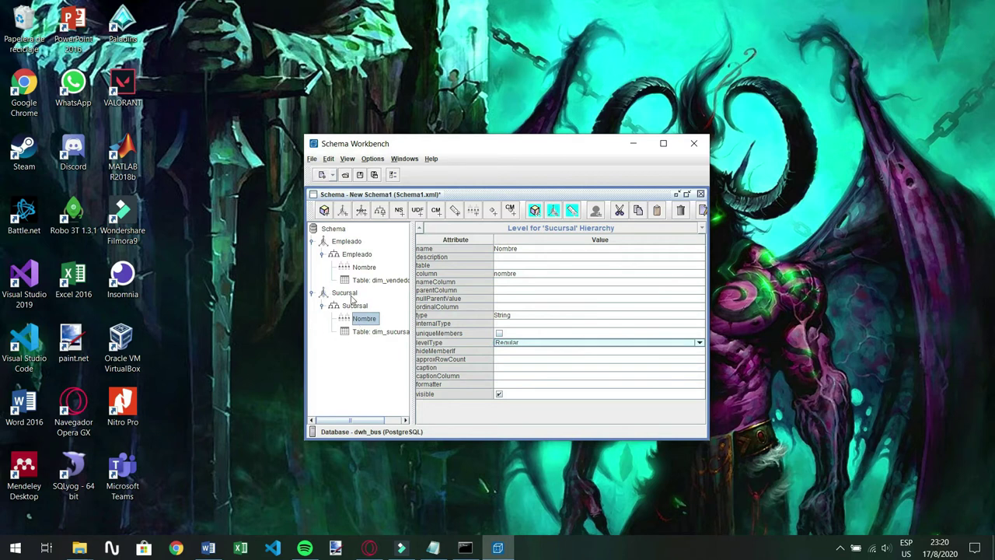
pyautogui.press('Left')
pyautogui.press('Left')
pyautogui.press('Left')
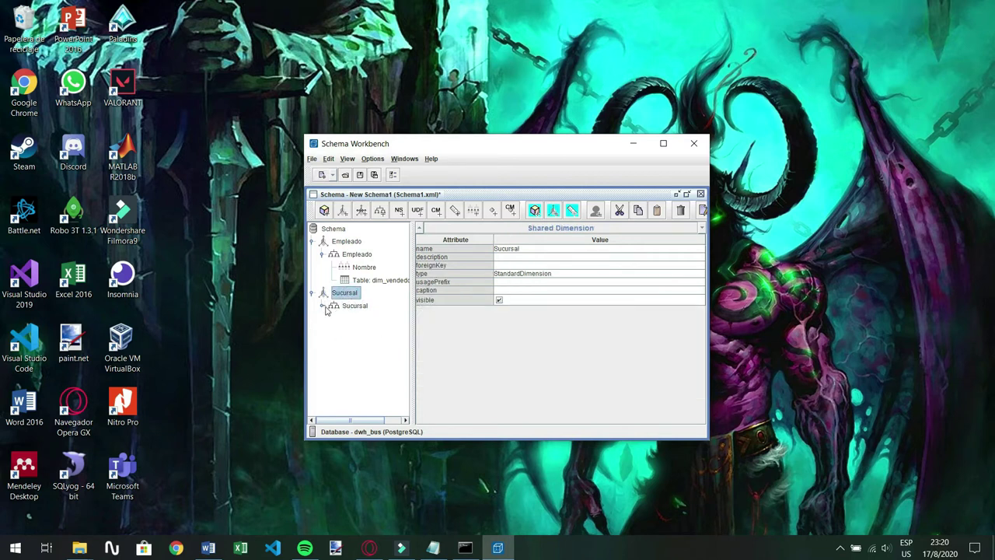
pyautogui.click(341, 307)
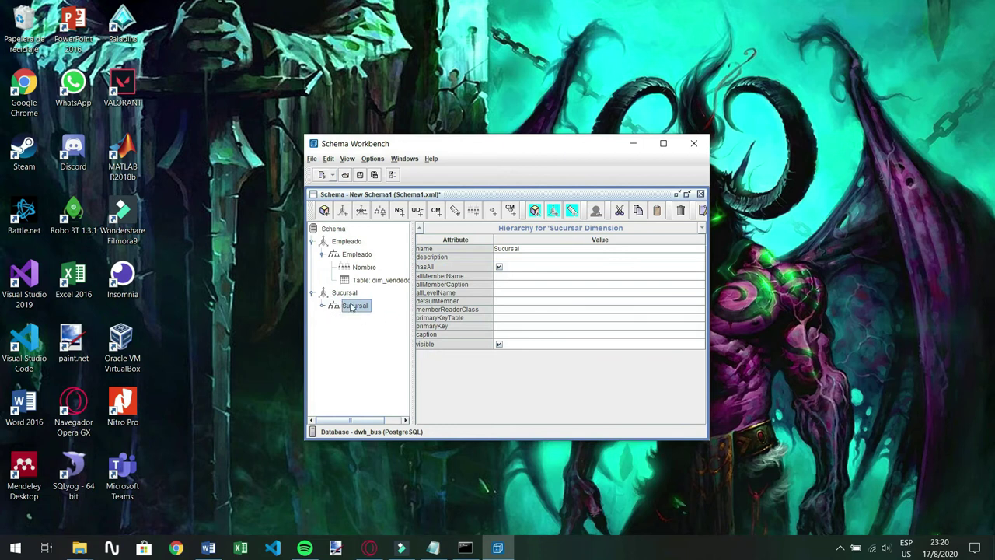
pyautogui.click(509, 327)
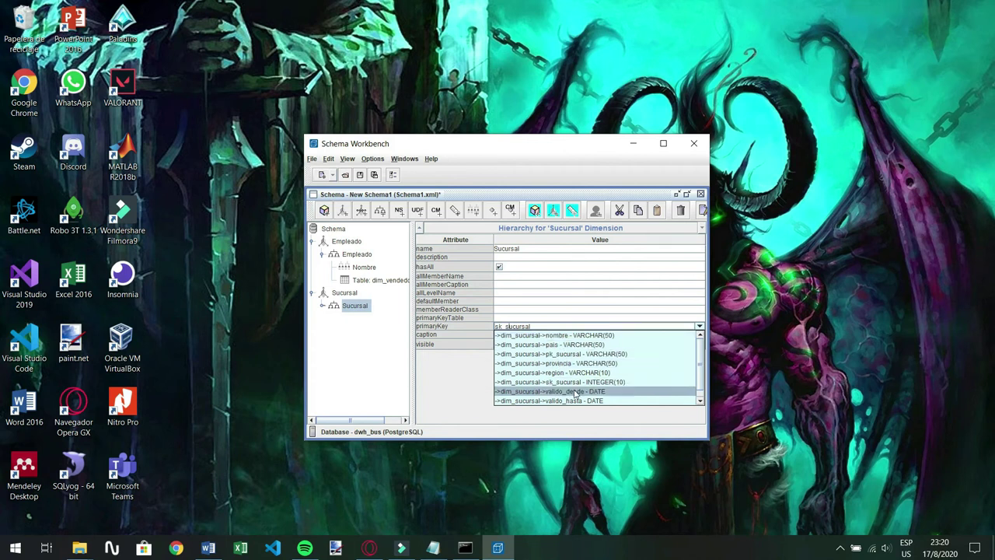
pyautogui.click(603, 382)
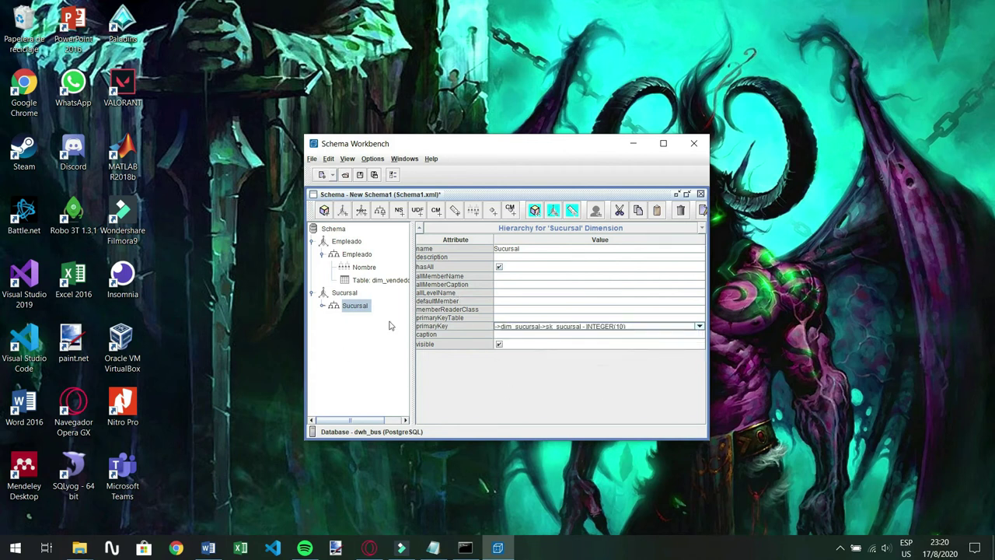
pyautogui.click(318, 307)
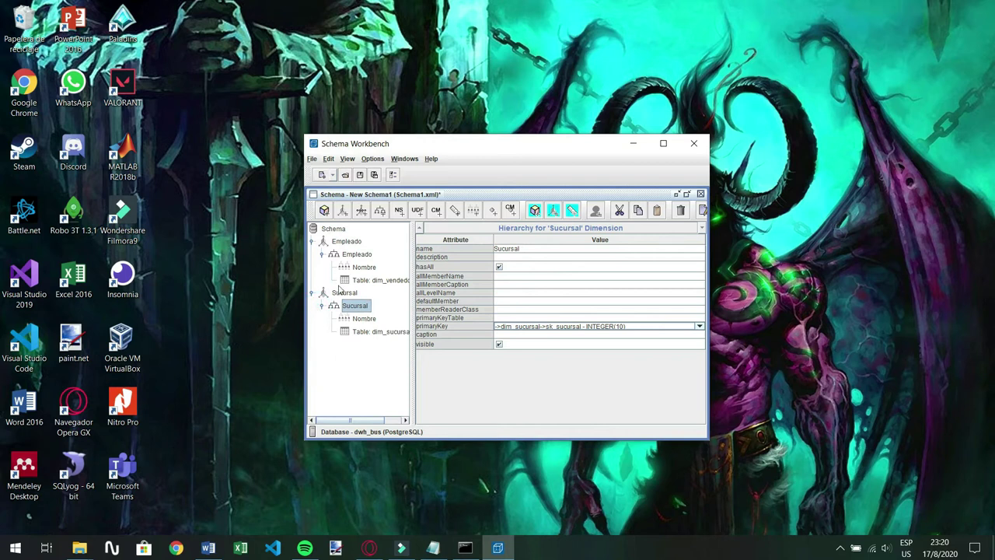
# Add a third dimension named Tiempo and rename its hierarchy to Tiempo
pyautogui.rightClick(327, 231)
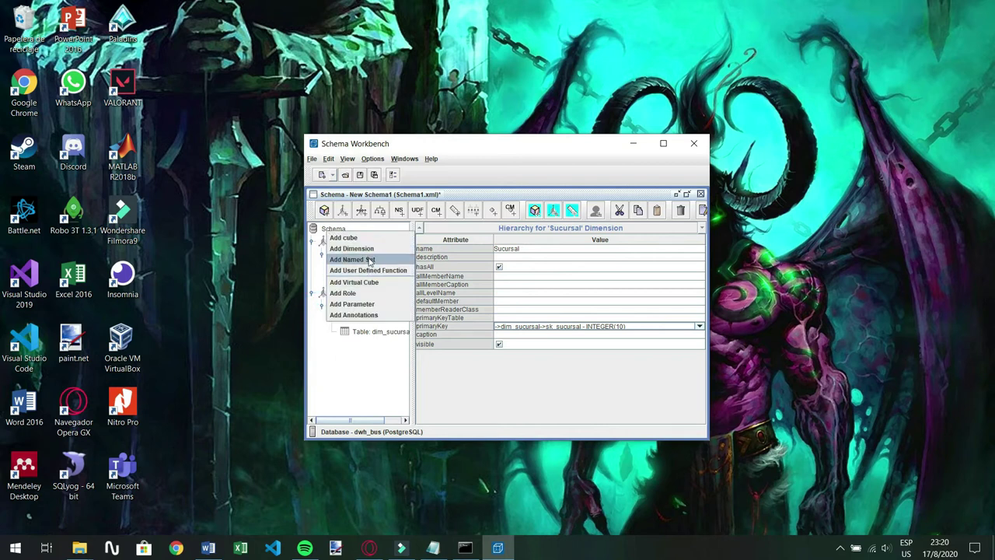
pyautogui.click(357, 248)
pyautogui.hotkey('ctrl', 'a')
pyautogui.press('BackSpace')
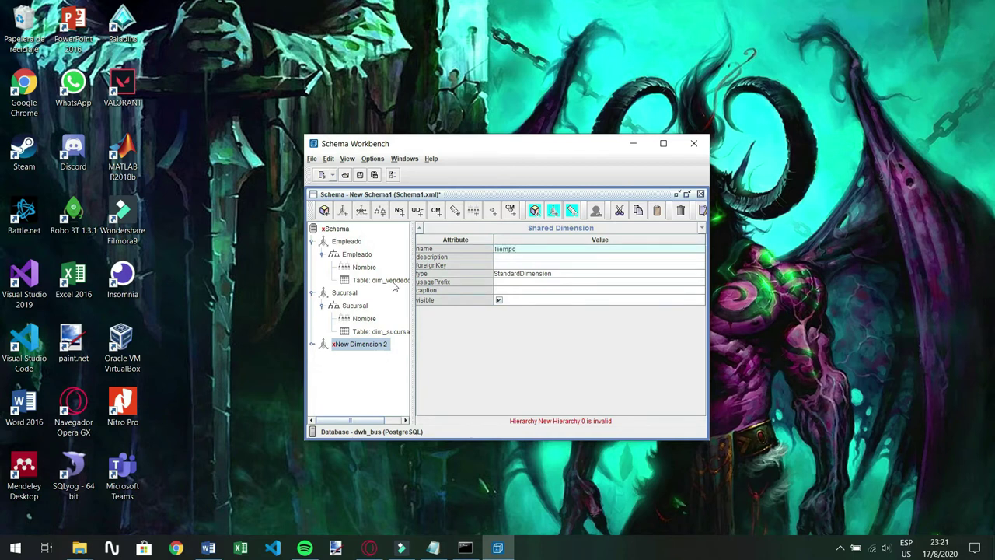
pyautogui.click(507, 356)
pyautogui.click(313, 344)
pyautogui.click(340, 357)
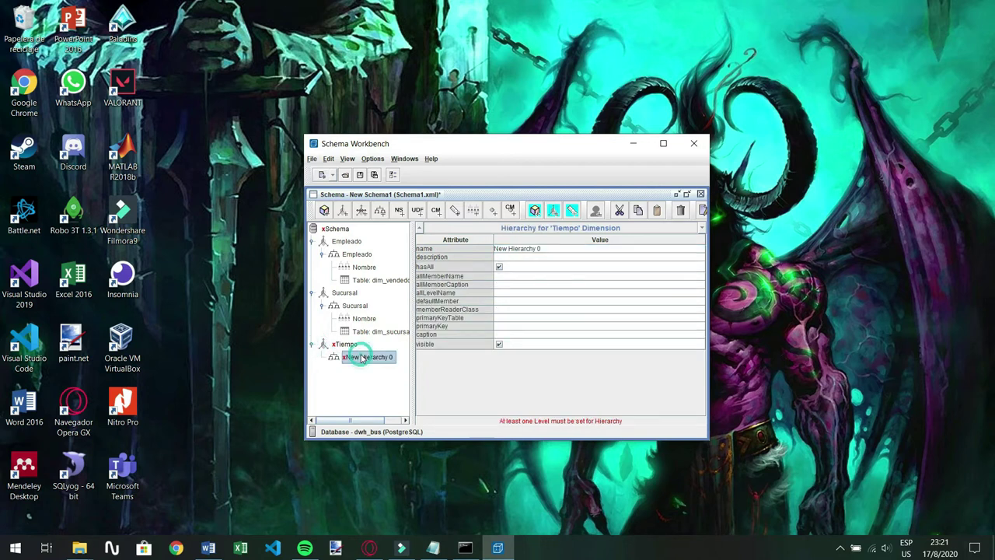
pyautogui.click(554, 249)
pyautogui.hotkey('ctrl', 'a')
pyautogui.press('BackSpace')
pyautogui.write('Tiempo')
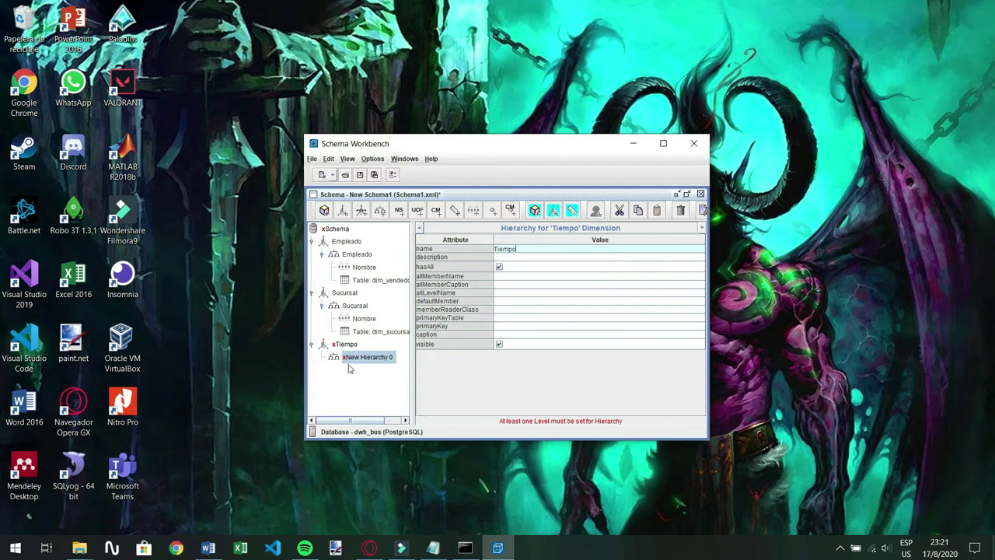
# Add a table to the Tiempo hierarchy and set it to dim_fecha
pyautogui.rightClick(351, 356)
pyautogui.click(369, 371)
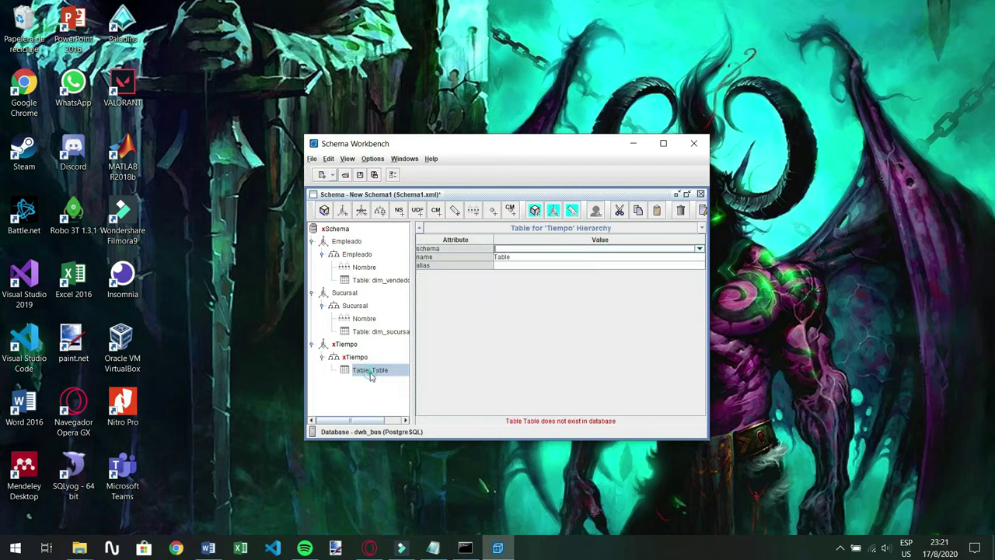
pyautogui.click(563, 257)
pyautogui.scroll(-15, 584, 322)
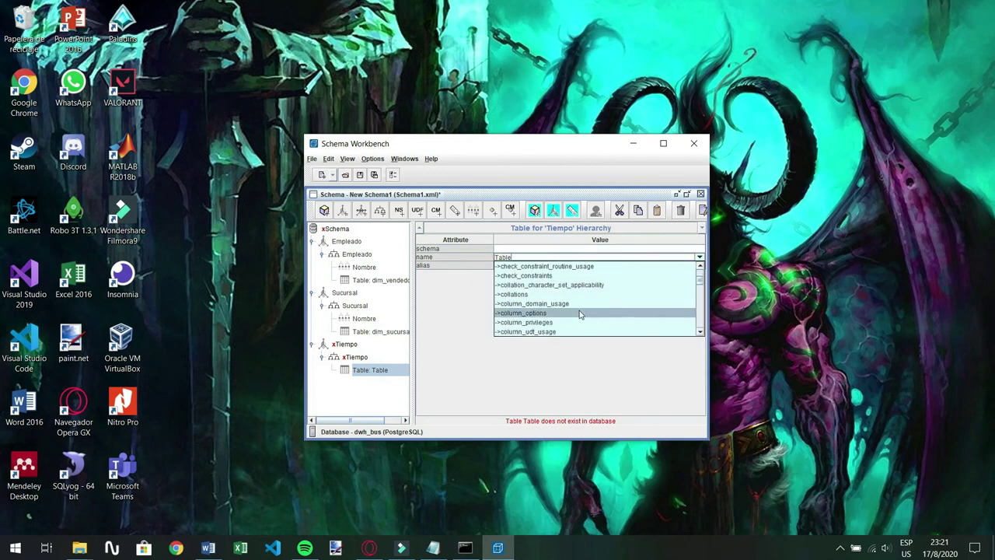
pyautogui.scroll(15, 579, 313)
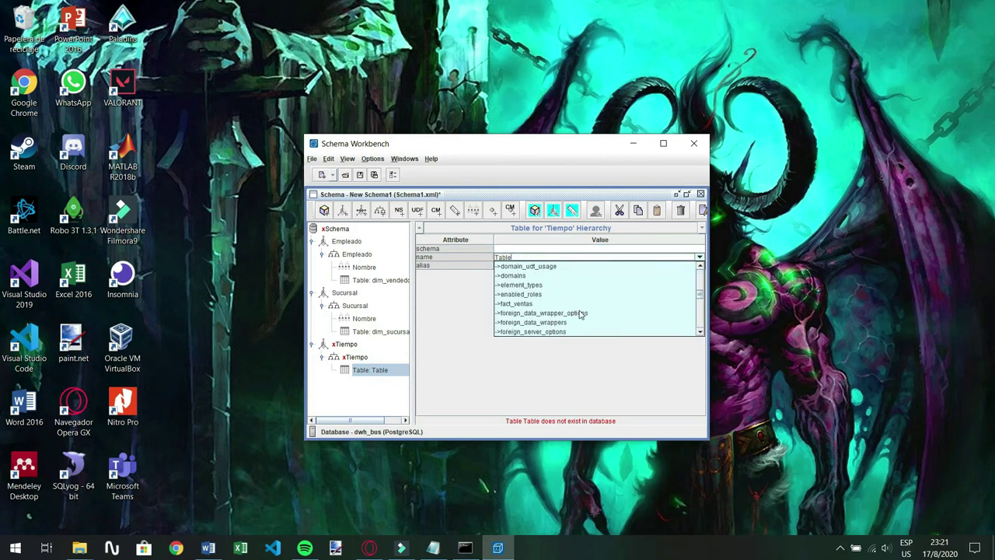
pyautogui.scroll(-8, 579, 313)
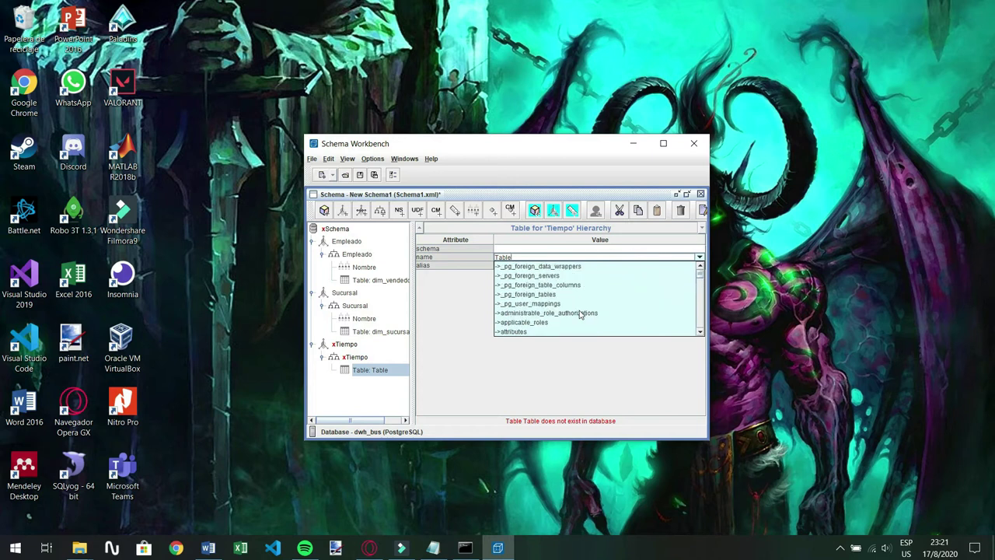
pyautogui.scroll(-8, 574, 313)
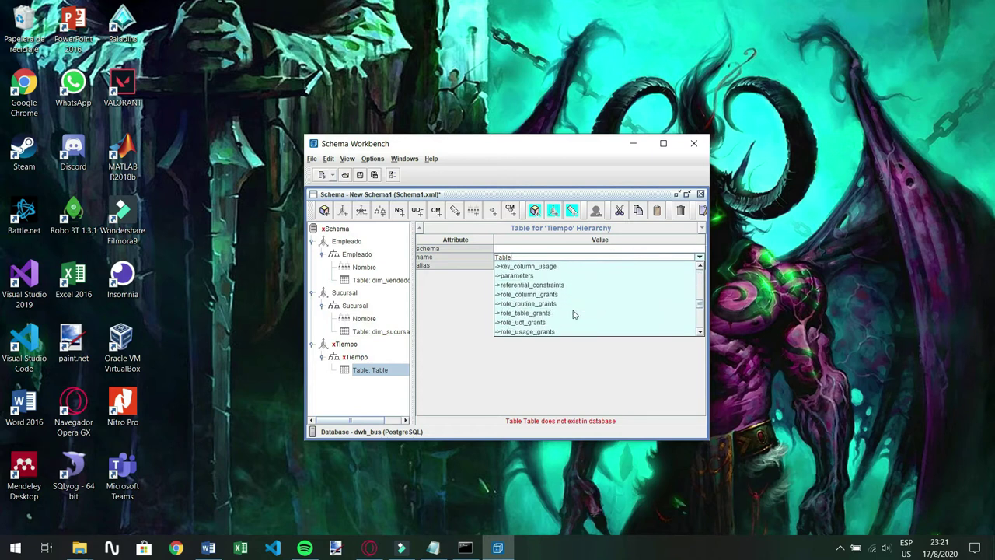
pyautogui.scroll(15, 574, 314)
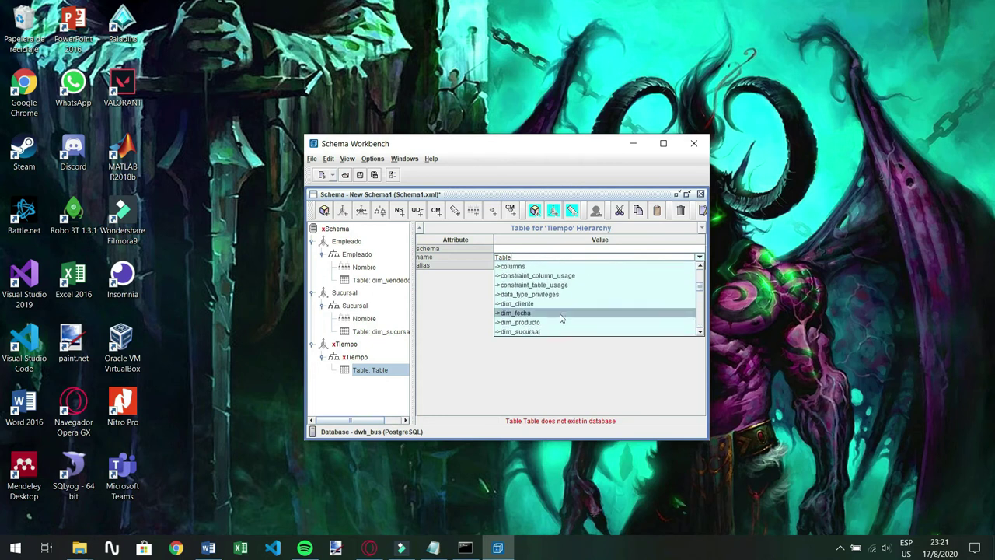
pyautogui.click(534, 284)
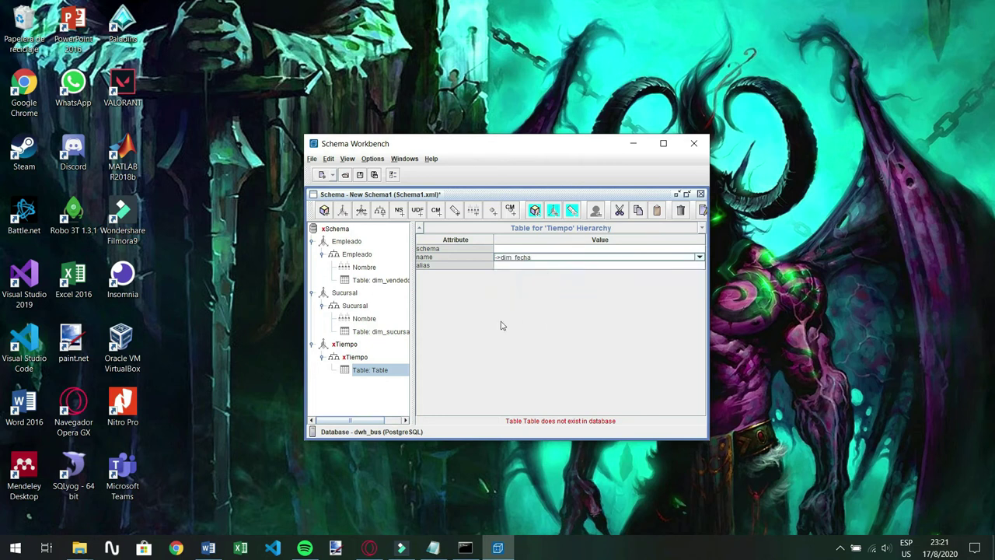
# Add two levels to the Tiempo hierarchy, naming them Anio and Mes
pyautogui.rightClick(350, 362)
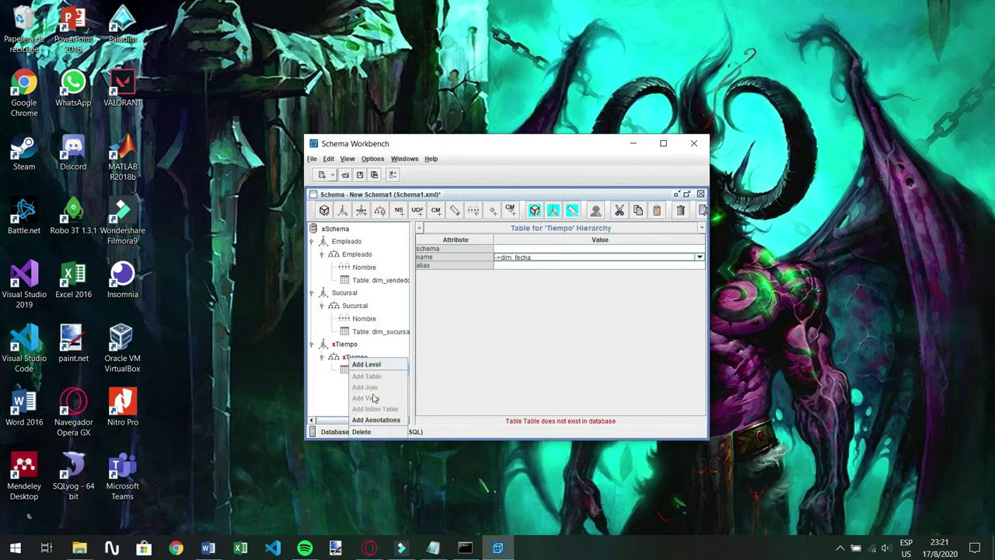
pyautogui.click(372, 370)
pyautogui.tripleClick(544, 248)
pyautogui.press('BackSpace')
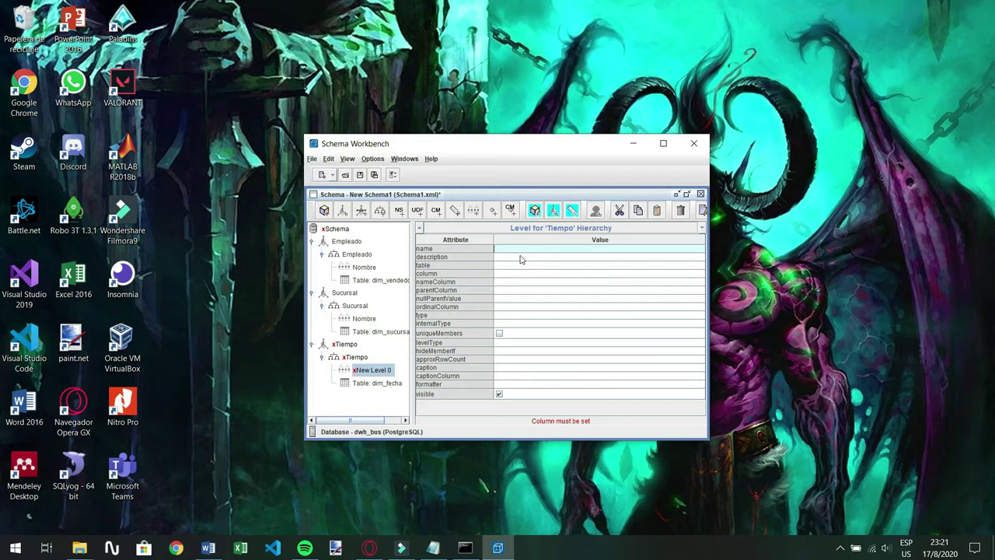
pyautogui.write('A')
pyautogui.rightClick(358, 363)
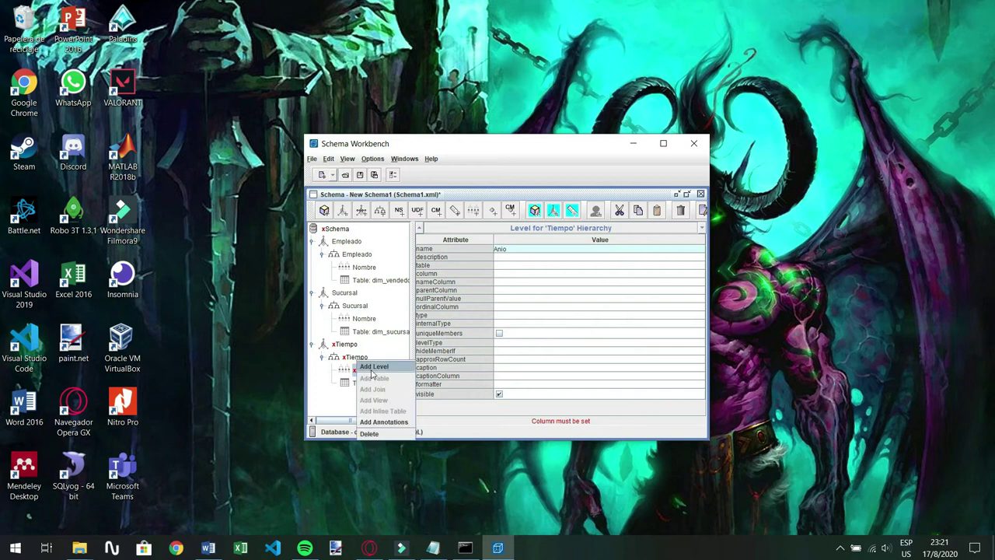
pyautogui.click(374, 366)
pyautogui.hotkey('ctrl', 'a')
pyautogui.press('BackSpace')
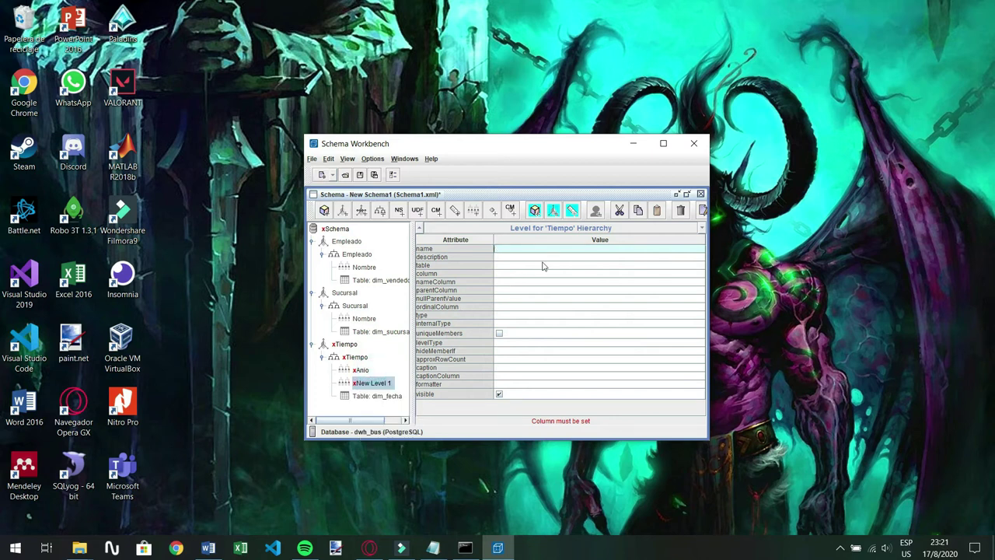
# Set the Anio level to column anio, type Integer, level type Regular
pyautogui.click(369, 371)
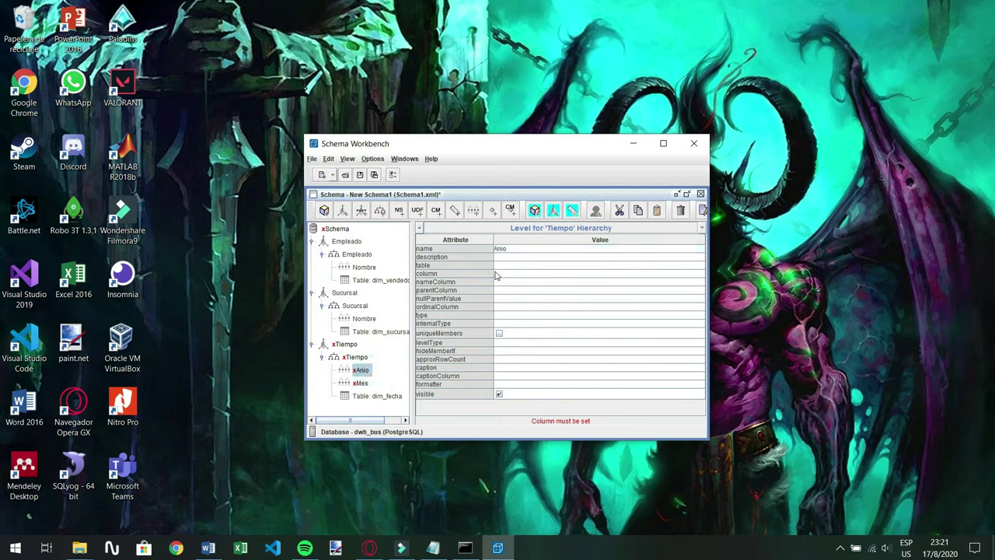
pyautogui.click(516, 274)
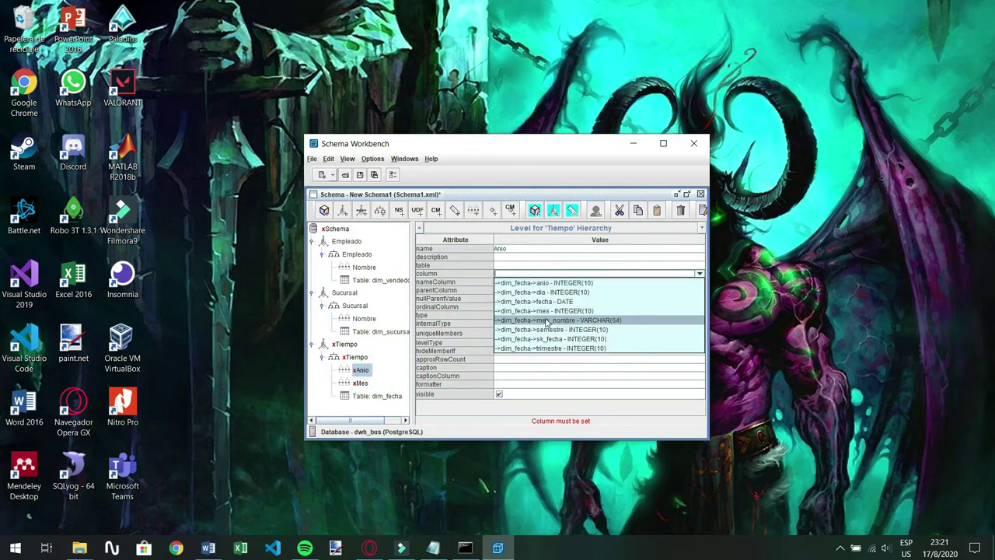
pyautogui.click(540, 283)
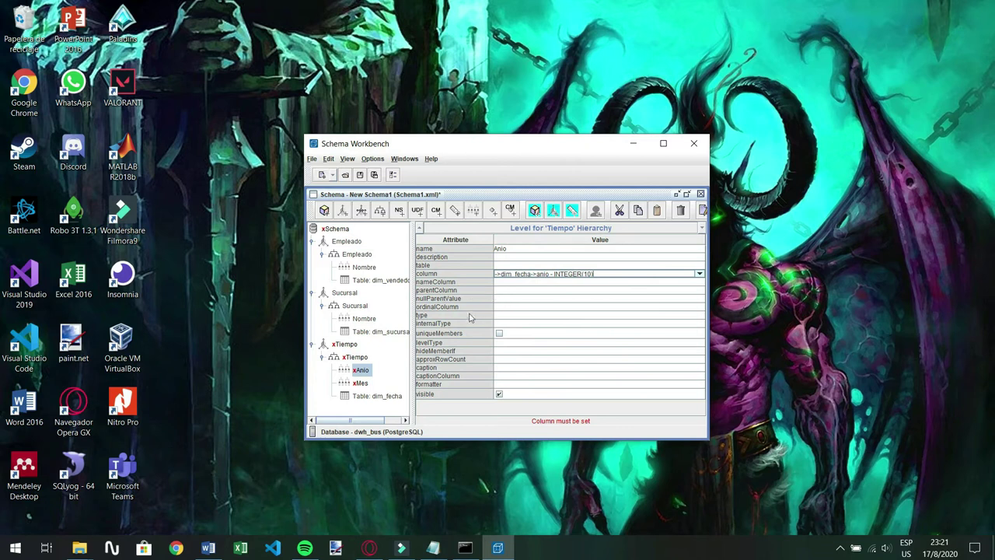
pyautogui.click(501, 315)
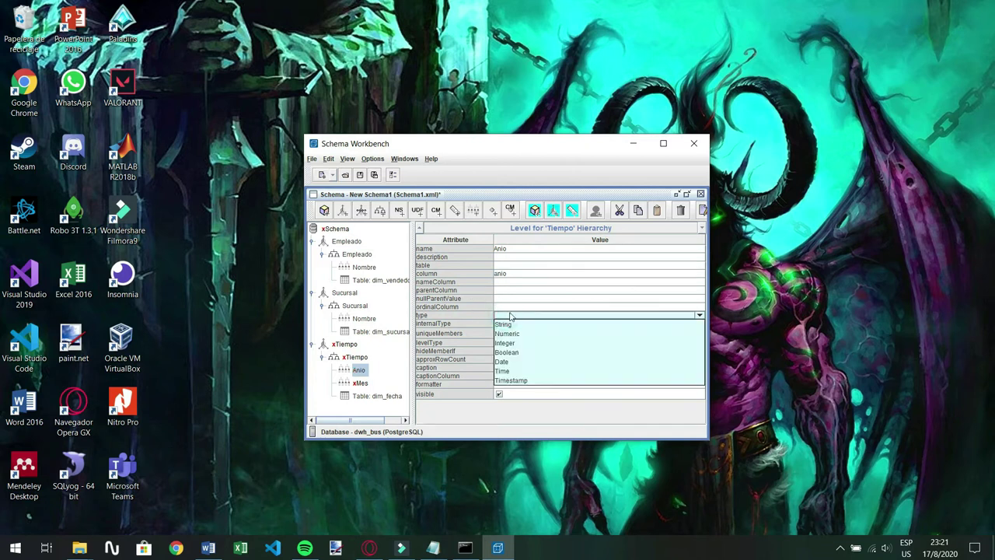
pyautogui.click(514, 343)
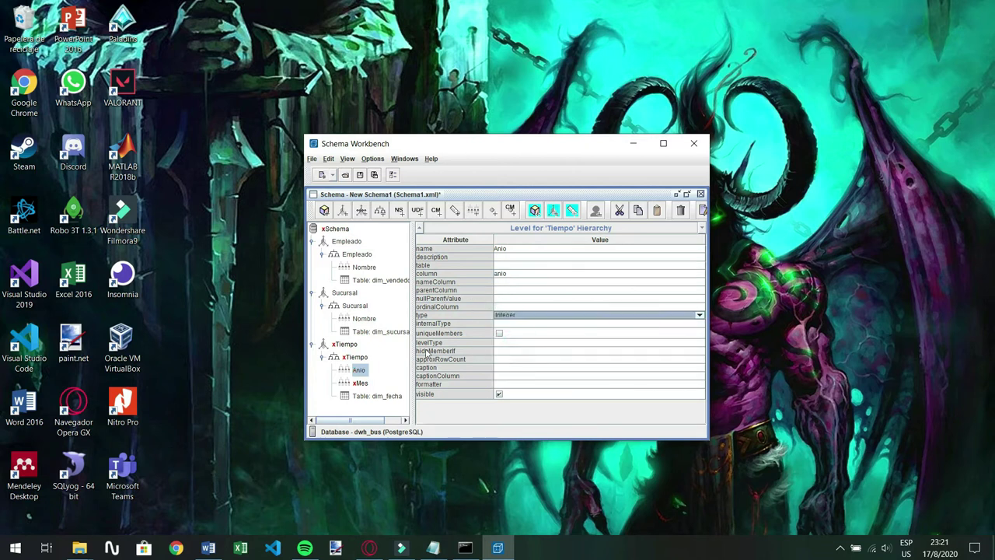
pyautogui.click(510, 344)
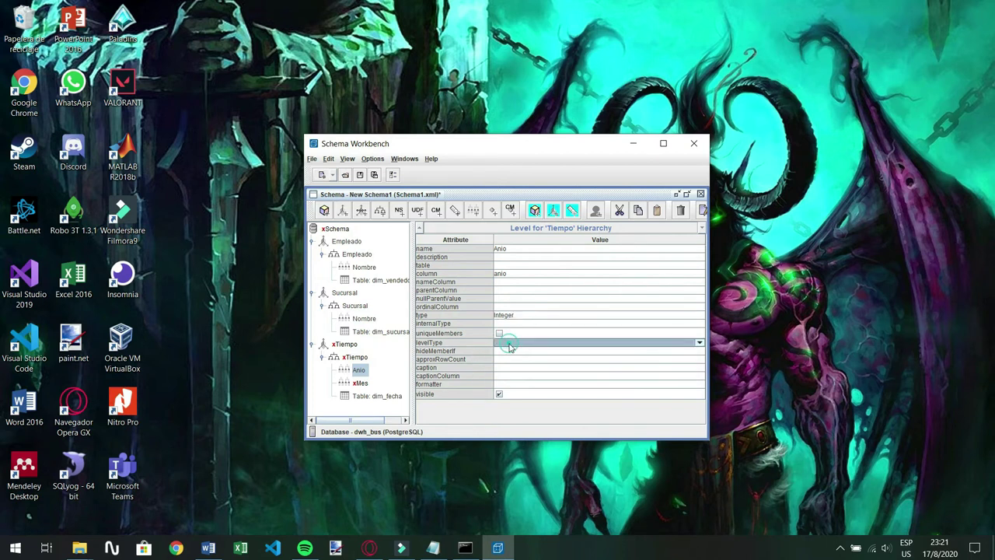
pyautogui.click(510, 352)
# Set the Mes level to column mes, type Integer, level type Regular
pyautogui.click(360, 383)
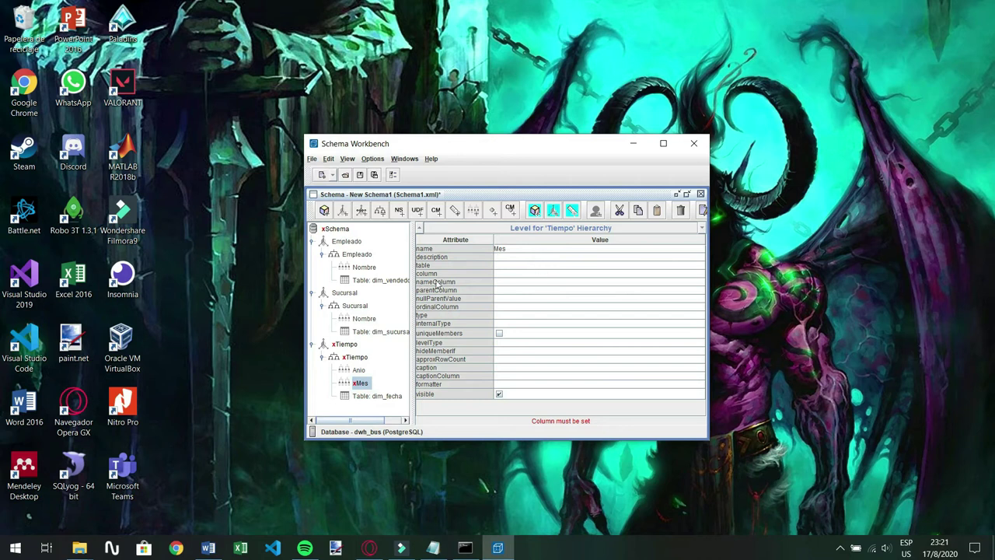
pyautogui.click(517, 273)
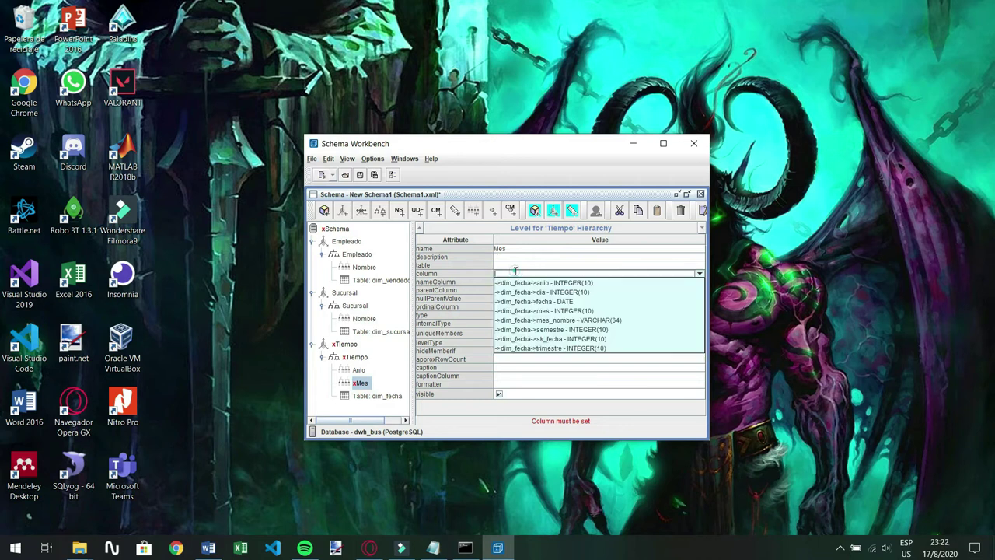
pyautogui.click(552, 311)
pyautogui.click(497, 317)
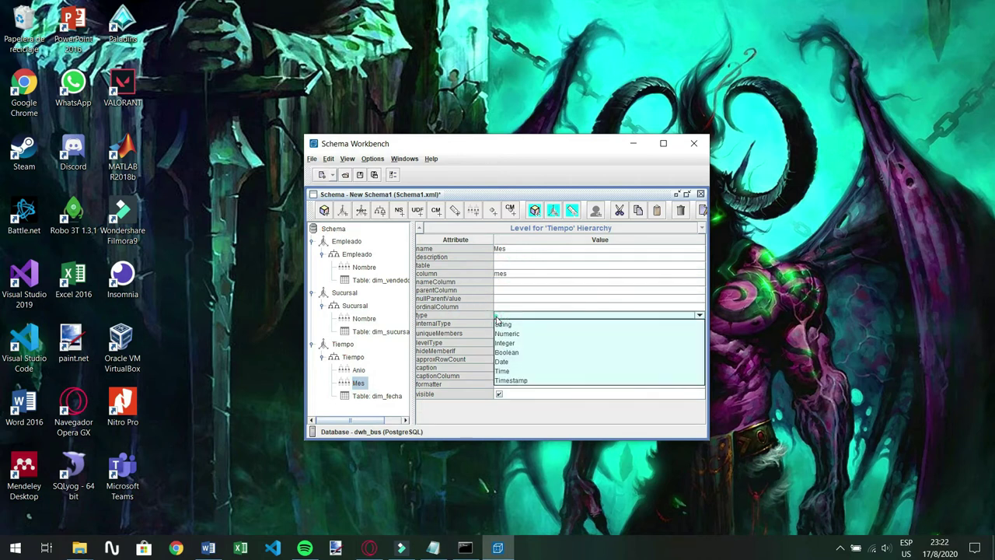
pyautogui.click(505, 343)
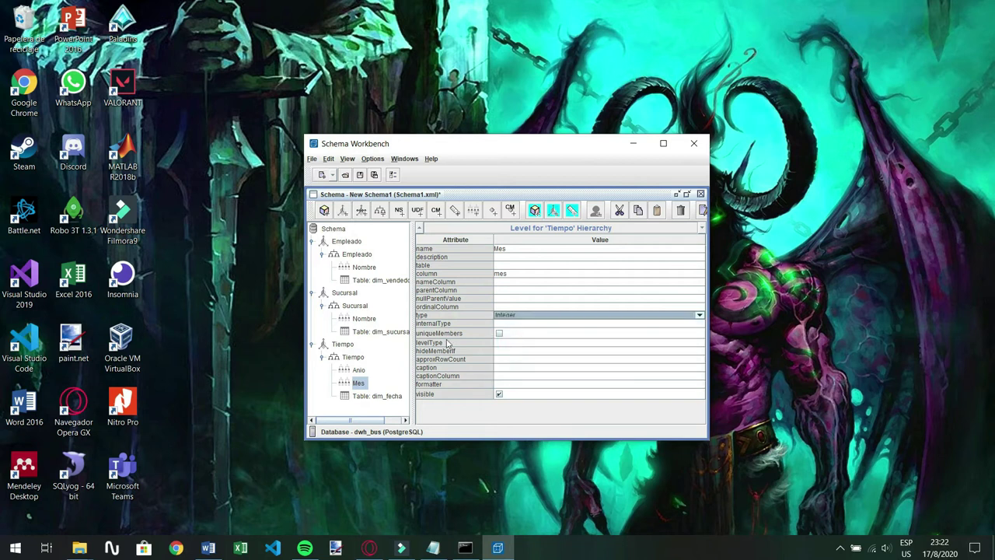
pyautogui.click(519, 342)
pyautogui.click(526, 343)
pyautogui.click(513, 352)
pyautogui.click(338, 409)
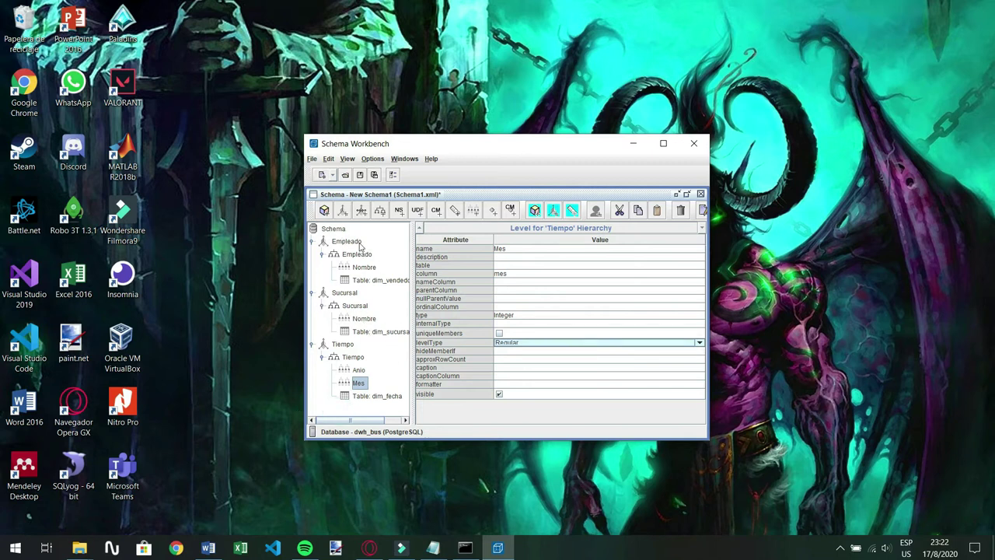
# Add a new cube, New Cube 0, to the schema and give it a dimension usage
pyautogui.rightClick(339, 230)
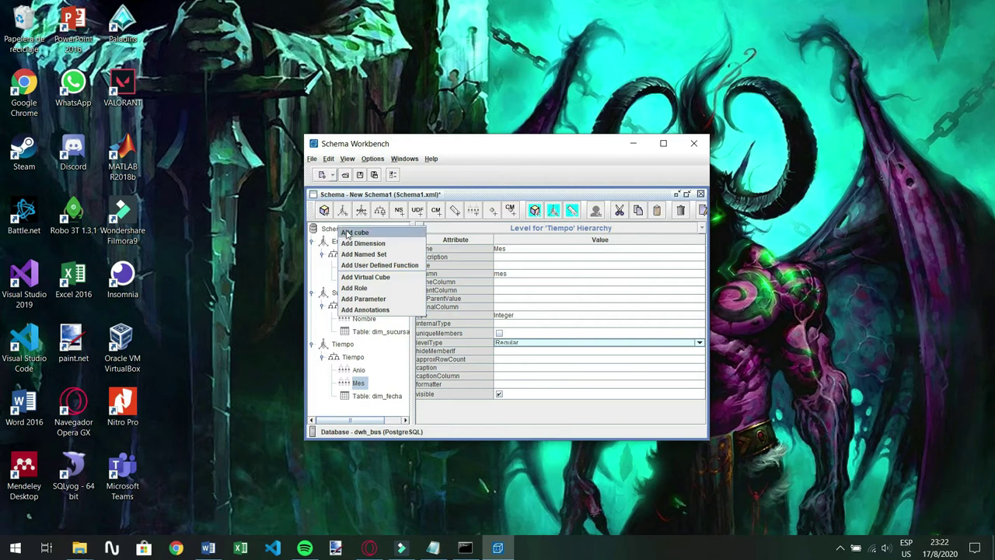
pyautogui.click(356, 233)
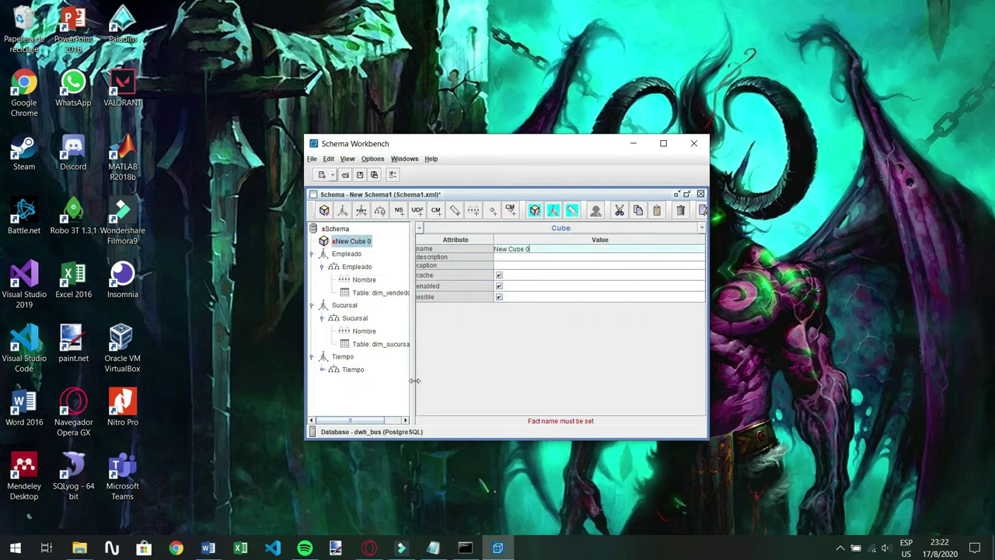
pyautogui.rightClick(337, 244)
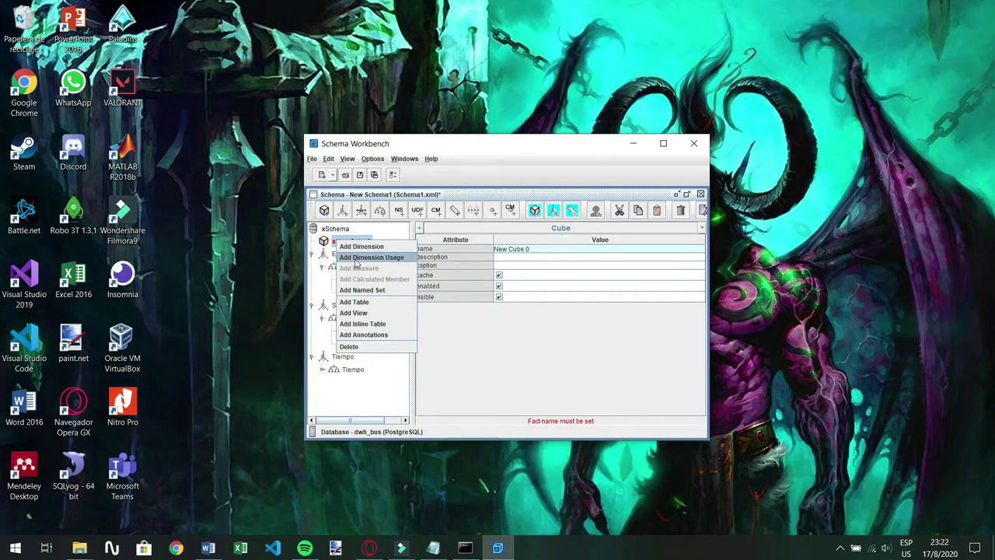
pyautogui.click(356, 262)
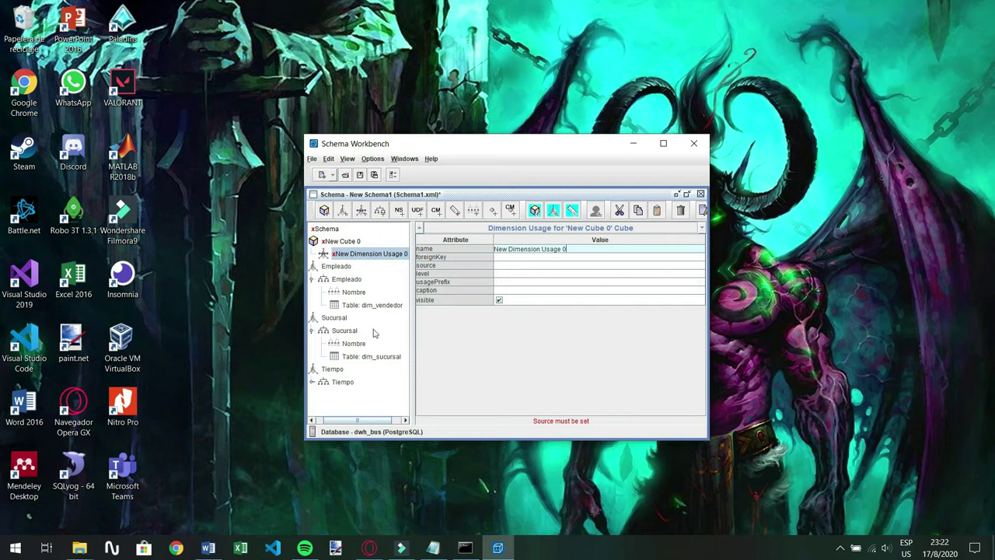
# Rename the new dimension usage to Empleado
pyautogui.moveTo(578, 248); pyautogui.dragTo(487, 278)
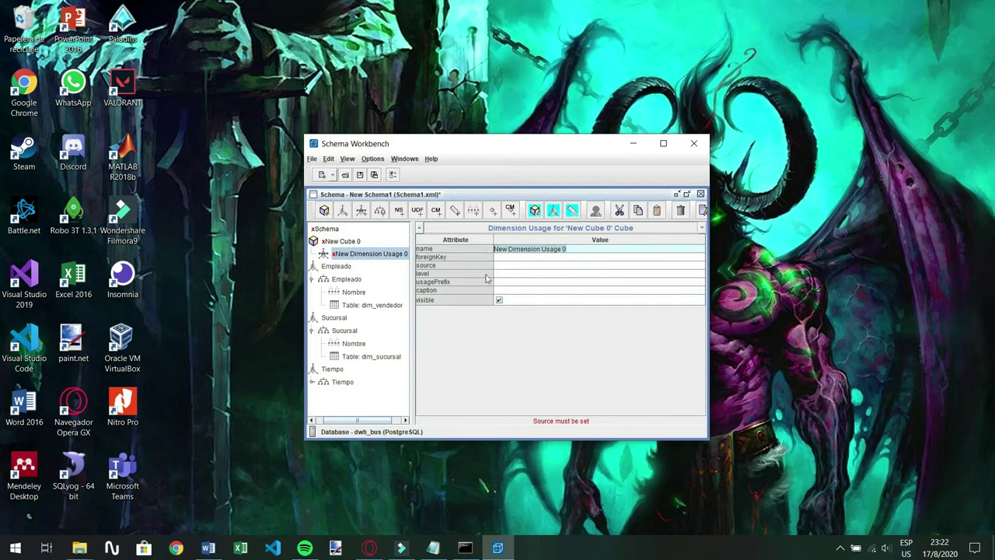
pyautogui.press('BackSpace')
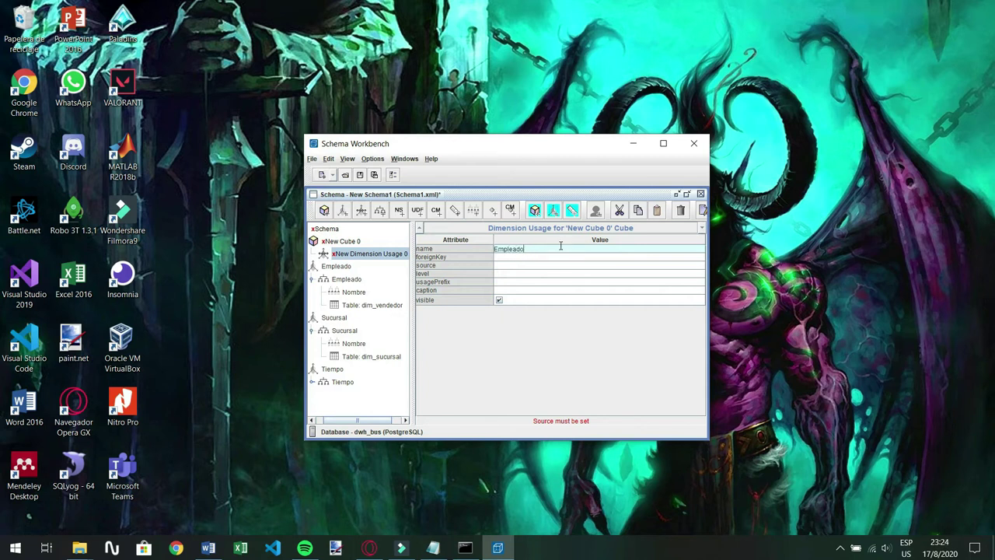
pyautogui.press('Return')
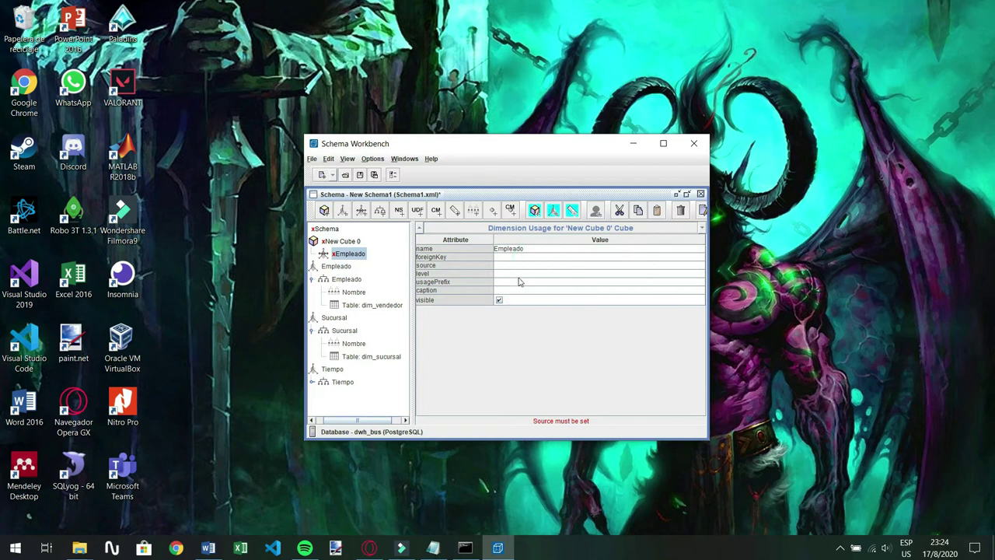
# Open the Empleado foreignKey dropdown and scroll through the available columns
pyautogui.click(509, 266)
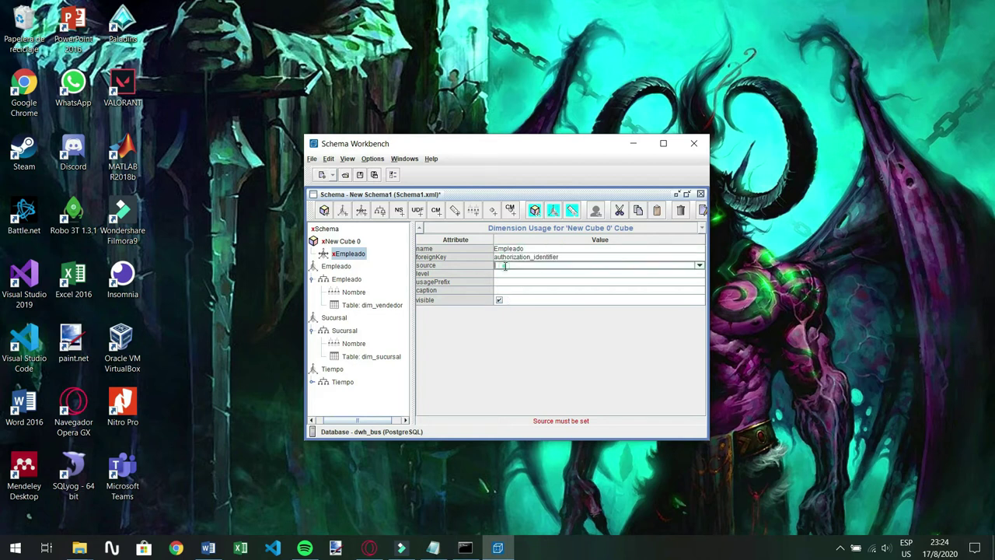
pyautogui.click(513, 258)
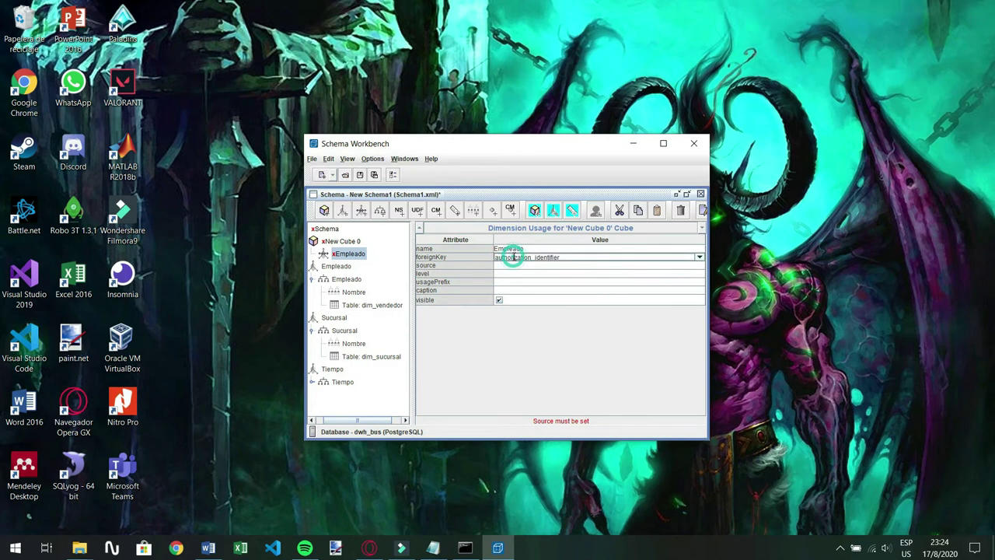
pyautogui.click(699, 258)
pyautogui.scroll(-10, 519, 312)
pyautogui.scroll(-3, 523, 313)
pyautogui.scroll(-10, 523, 313)
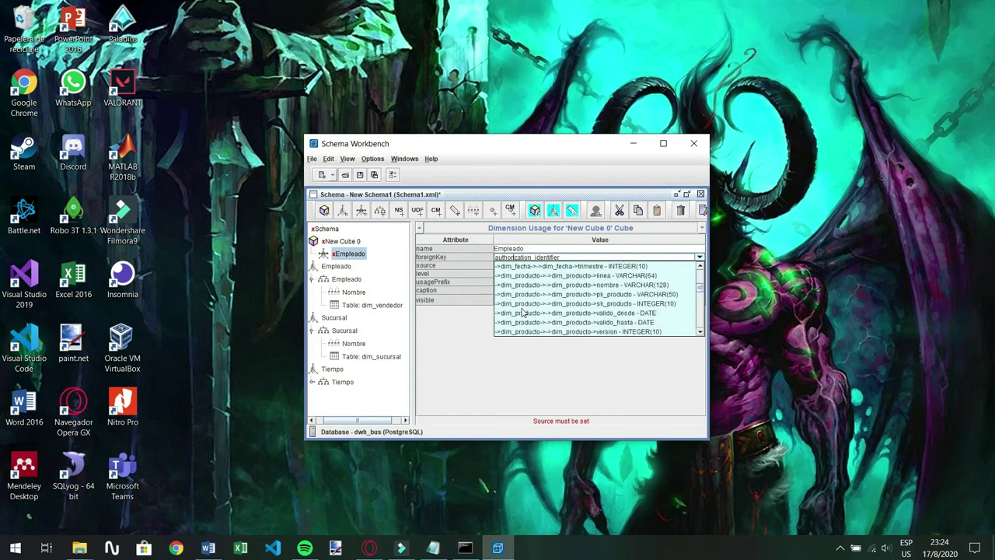
pyautogui.scroll(-10, 523, 312)
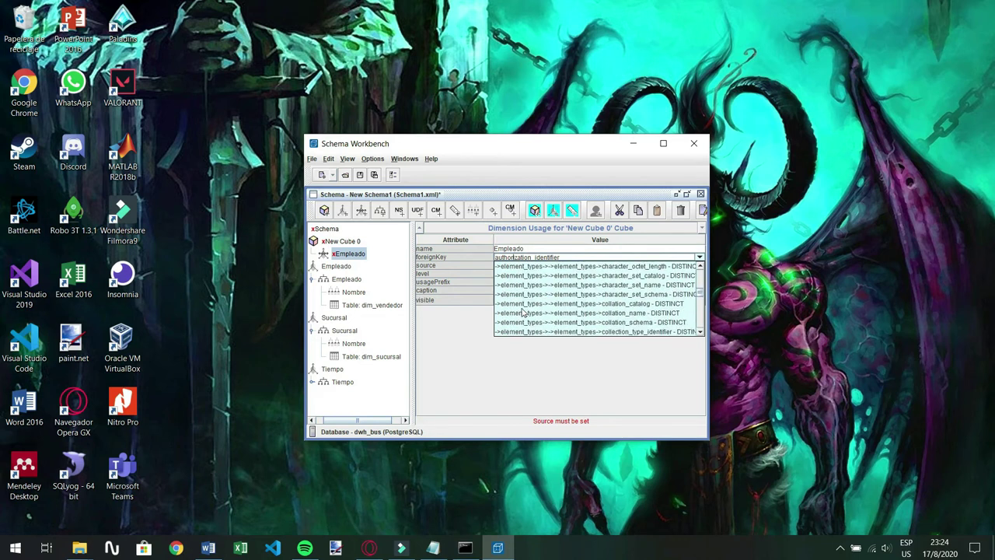
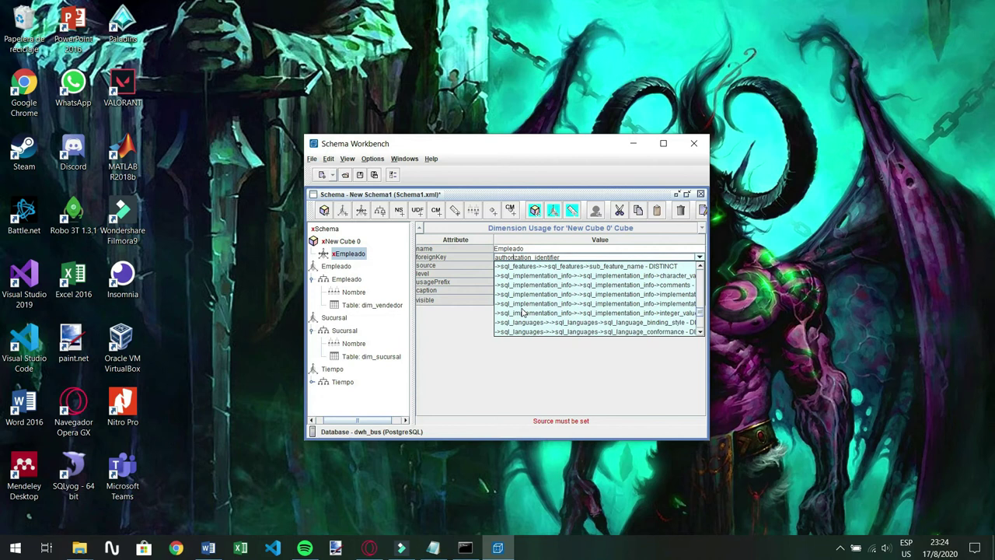
# Set the Empleado dimension usage's foreign key to dim_vendedor's sk_vendedor INTEGER(10) column
pyautogui.scroll(-3, 522, 310)
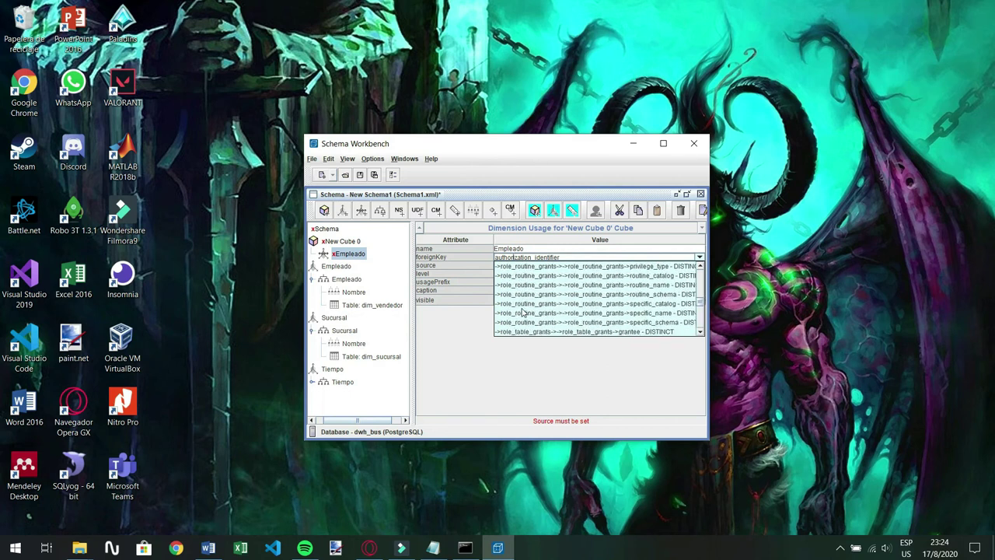
pyautogui.click(466, 349)
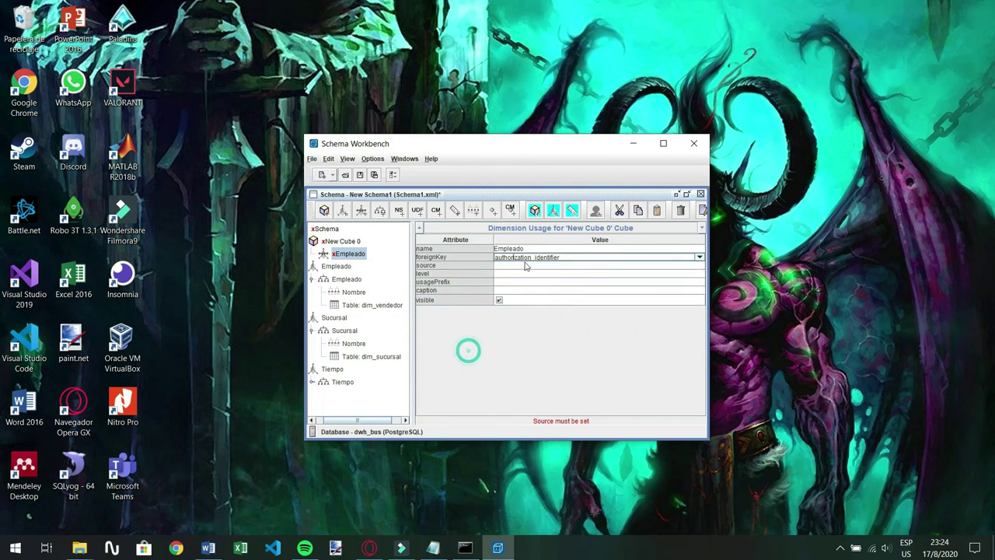
pyautogui.click(461, 309)
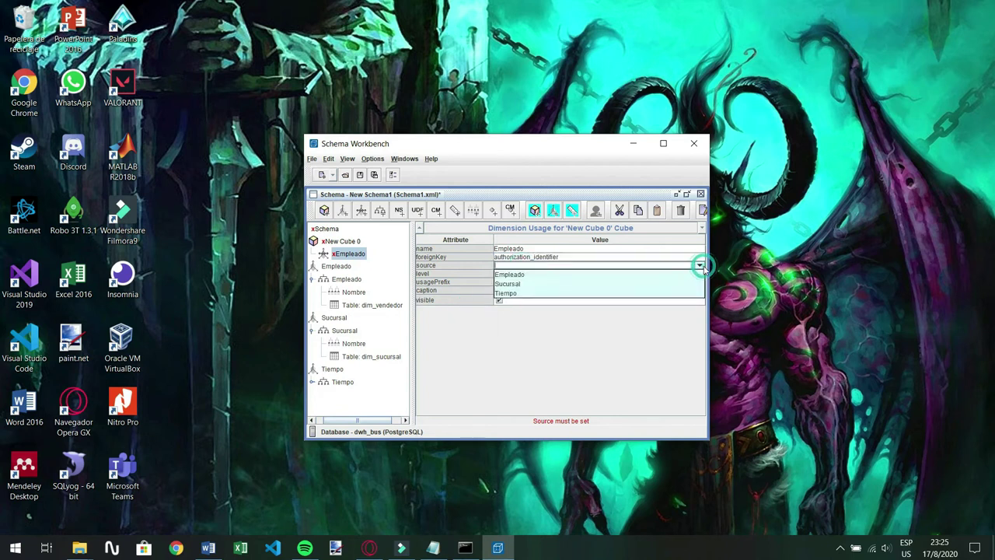
pyautogui.click(600, 257)
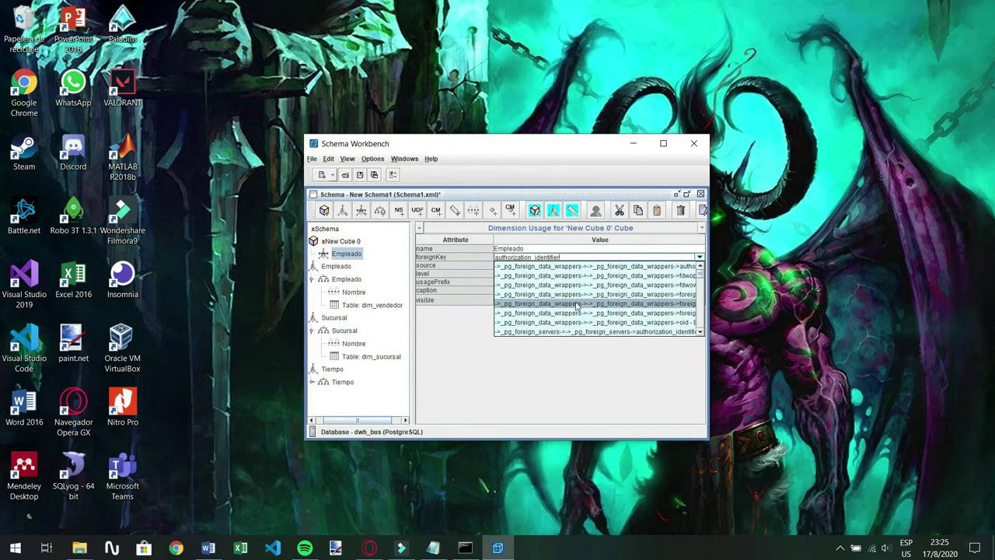
pyautogui.scroll(-3, 577, 308)
pyautogui.scroll(-10, 571, 309)
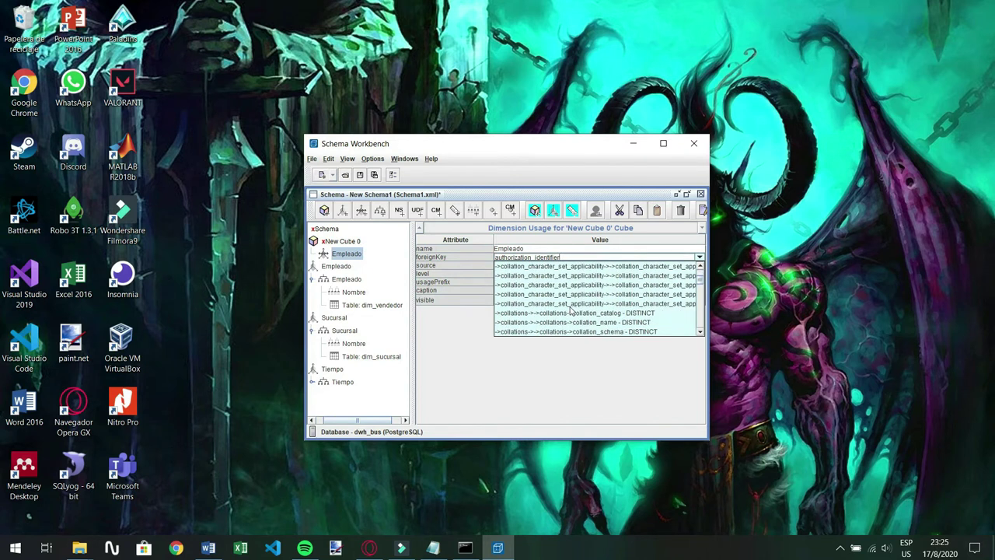
pyautogui.scroll(-15, 571, 309)
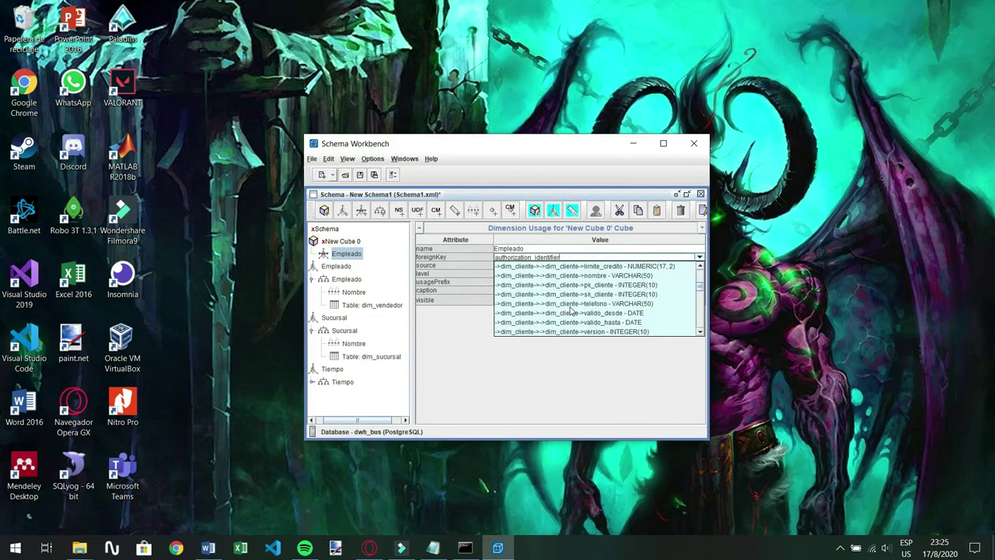
pyautogui.scroll(3, 565, 319)
pyautogui.scroll(-10, 566, 319)
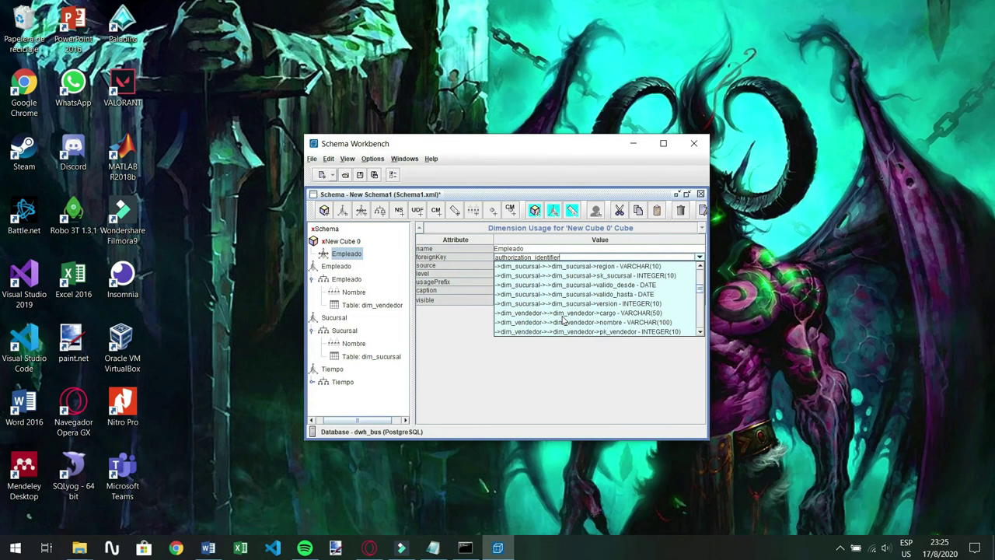
pyautogui.scroll(-2, 562, 318)
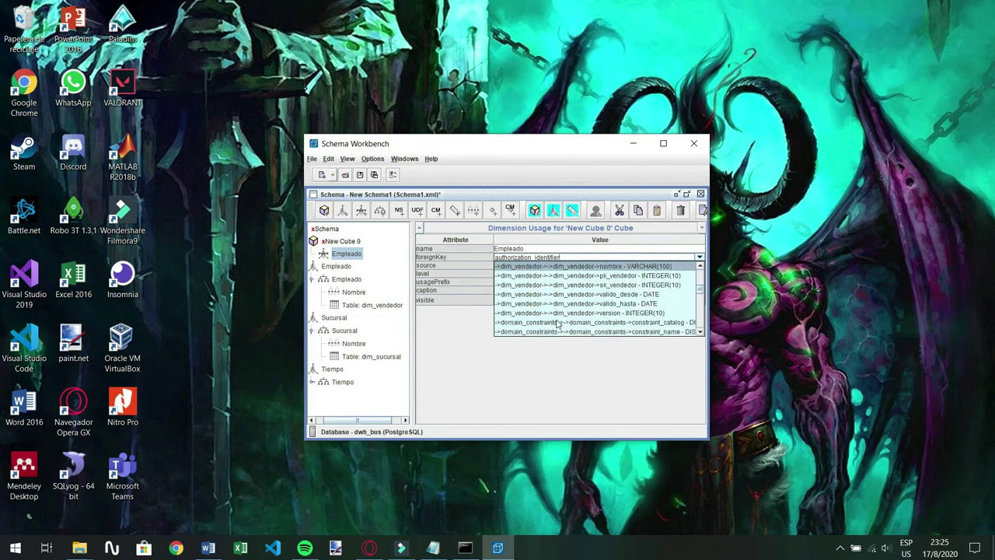
pyautogui.click(596, 286)
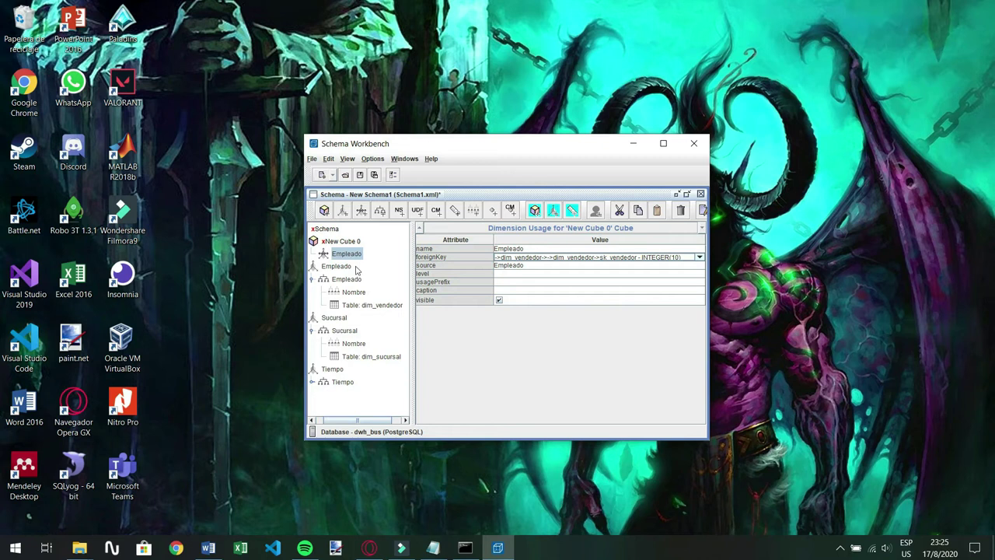
# Add a dimension usage to New Cube 0 after deleting the accidental New Dimension 1
pyautogui.rightClick(337, 248)
pyautogui.click(352, 251)
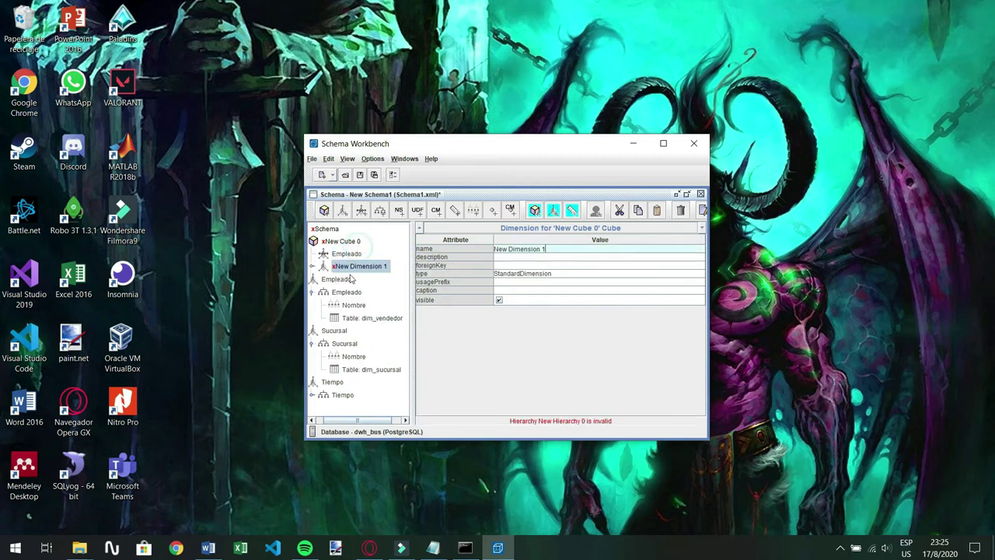
pyautogui.rightClick(371, 266)
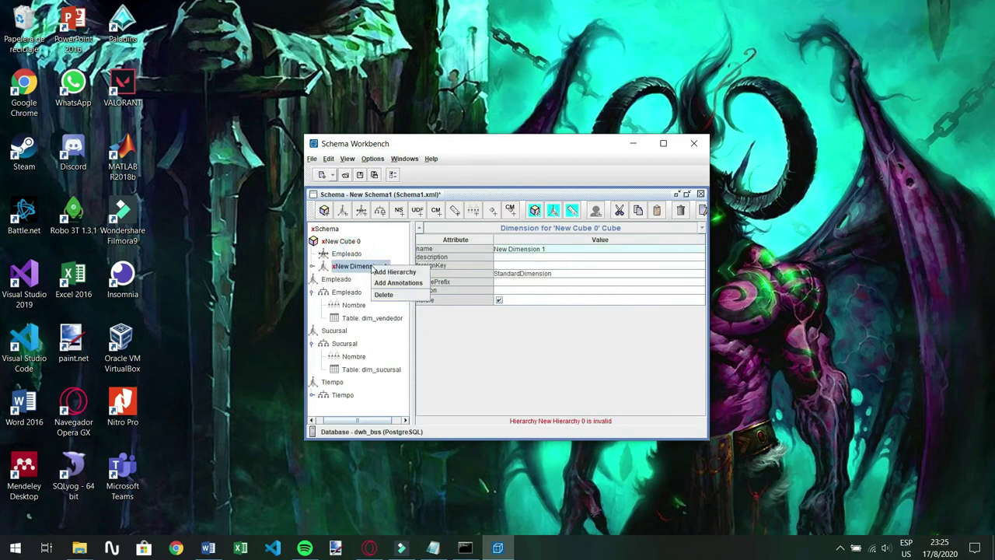
pyautogui.click(383, 294)
pyautogui.rightClick(341, 242)
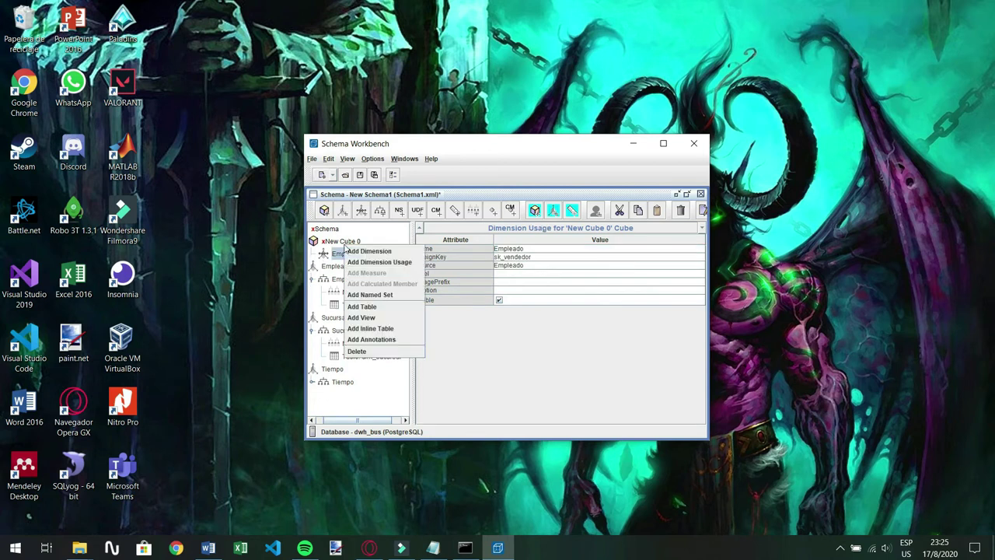
pyautogui.click(362, 257)
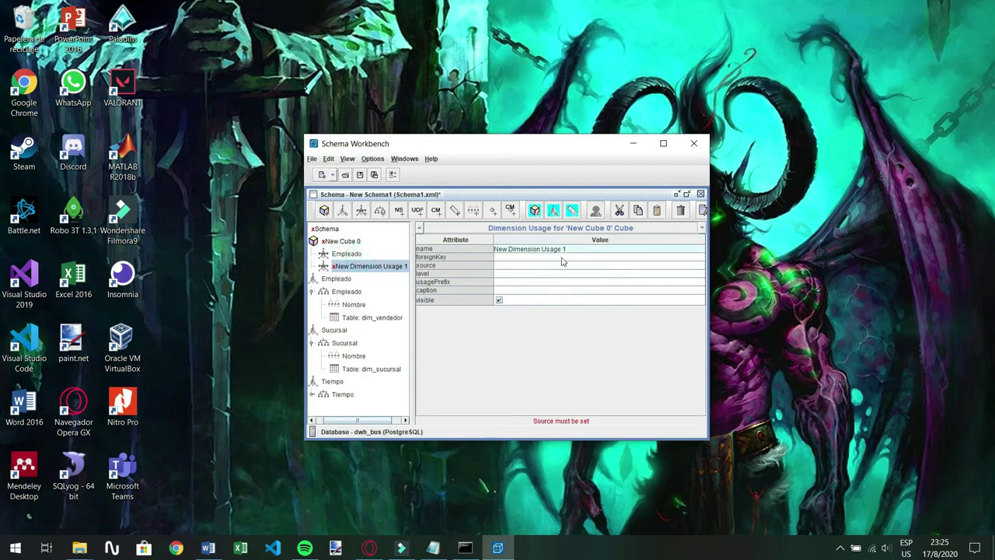
# Name the new dimension usage Tiempo and set its source dimension to Tiempo
pyautogui.click(585, 247)
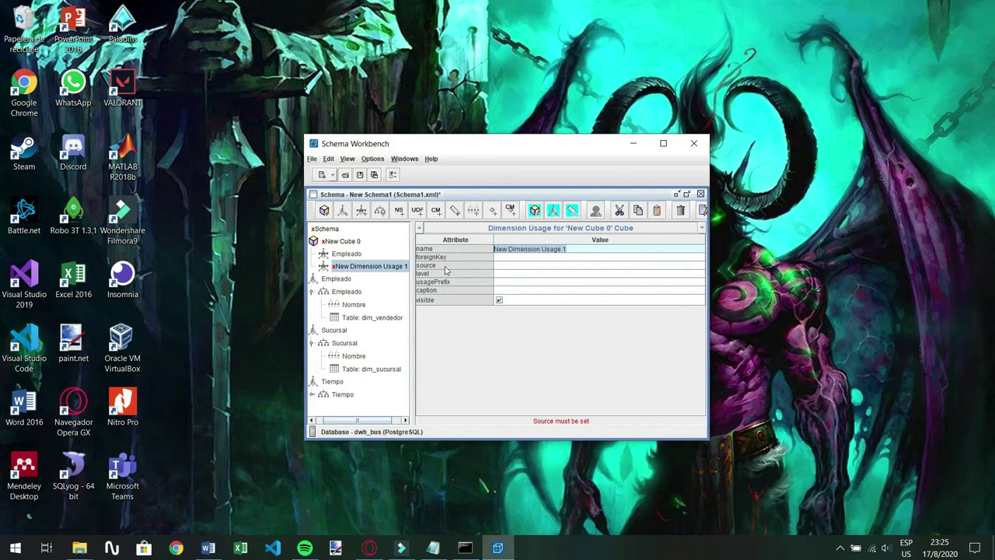
pyautogui.press('BackSpace')
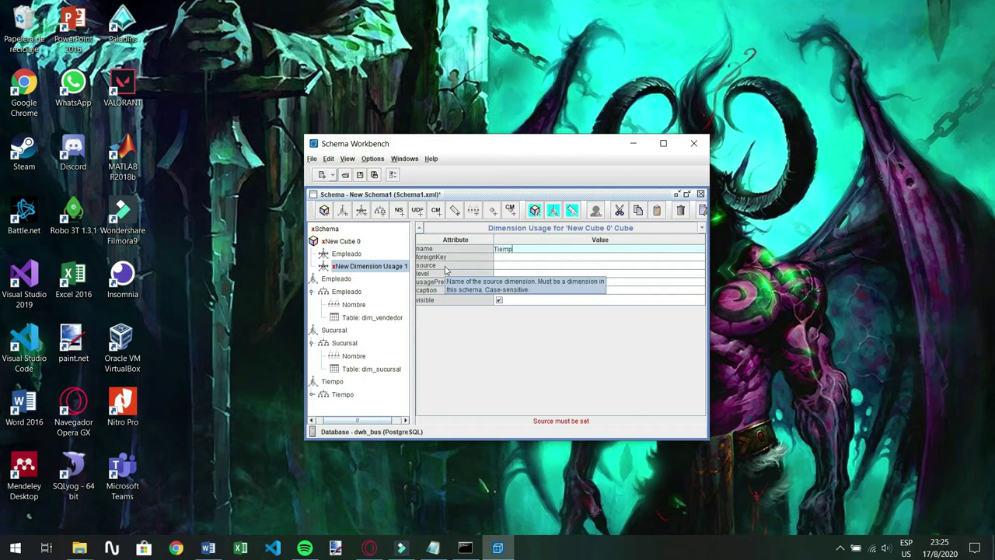
pyautogui.click(521, 257)
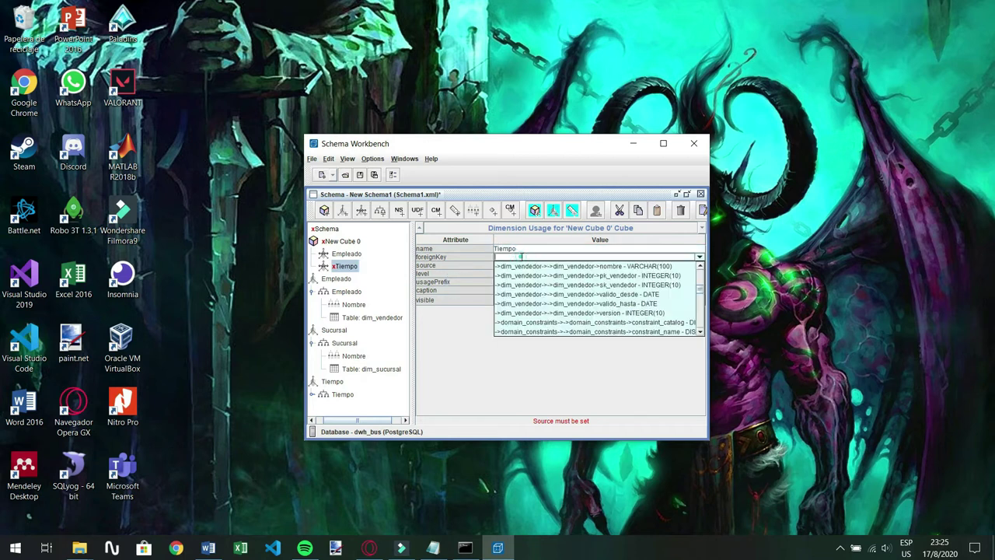
pyautogui.click(488, 364)
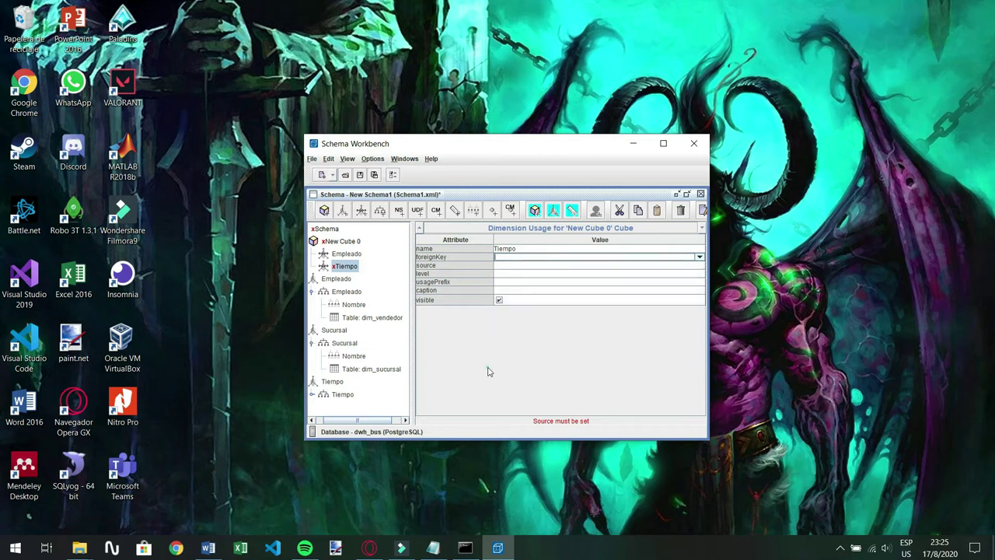
pyautogui.click(538, 266)
pyautogui.click(518, 292)
pyautogui.click(504, 257)
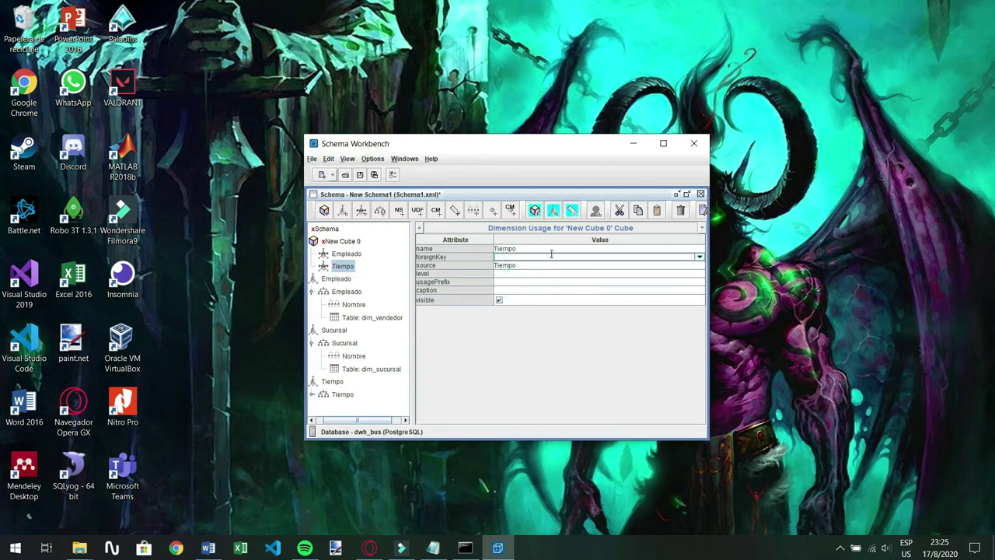
# Set the Tiempo dimension usage's foreign key to dim_fecha's sk_fecha column
pyautogui.click(698, 259)
pyautogui.scroll(-2, 557, 297)
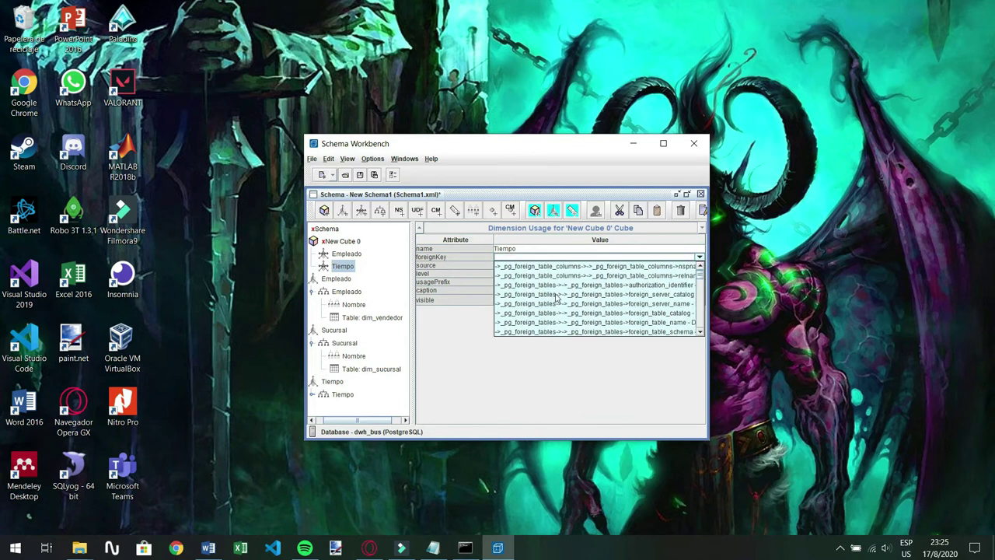
pyautogui.scroll(-8, 557, 296)
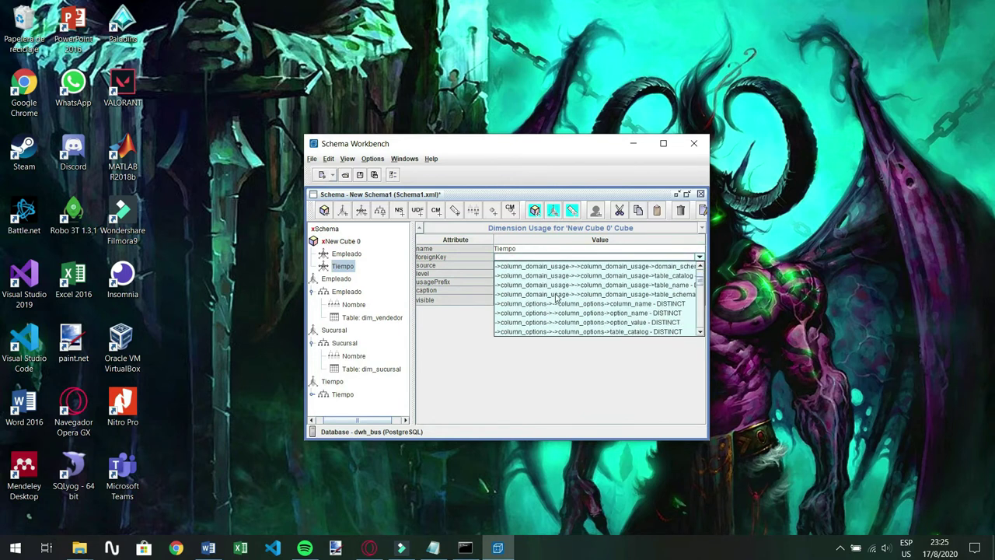
pyautogui.scroll(-8, 557, 296)
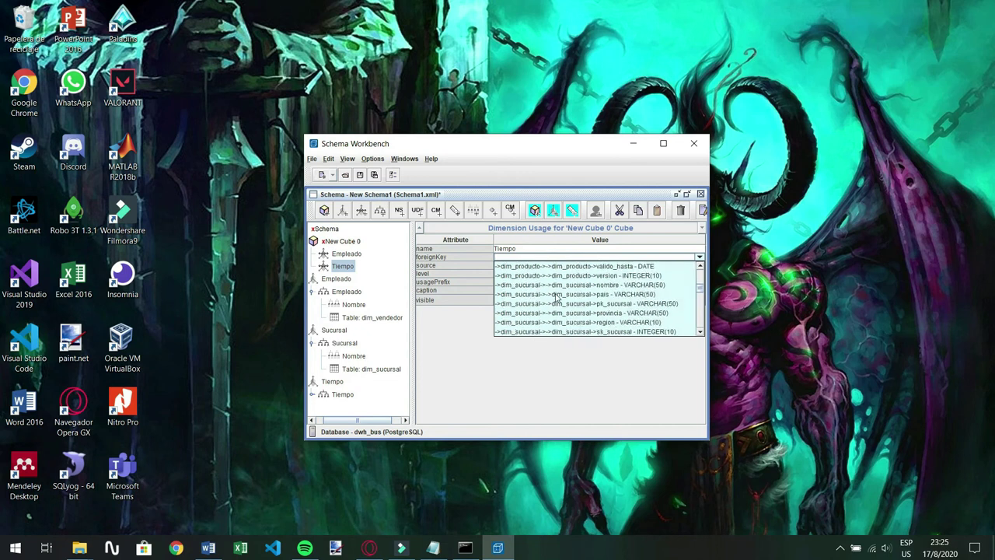
pyautogui.scroll(-8, 556, 296)
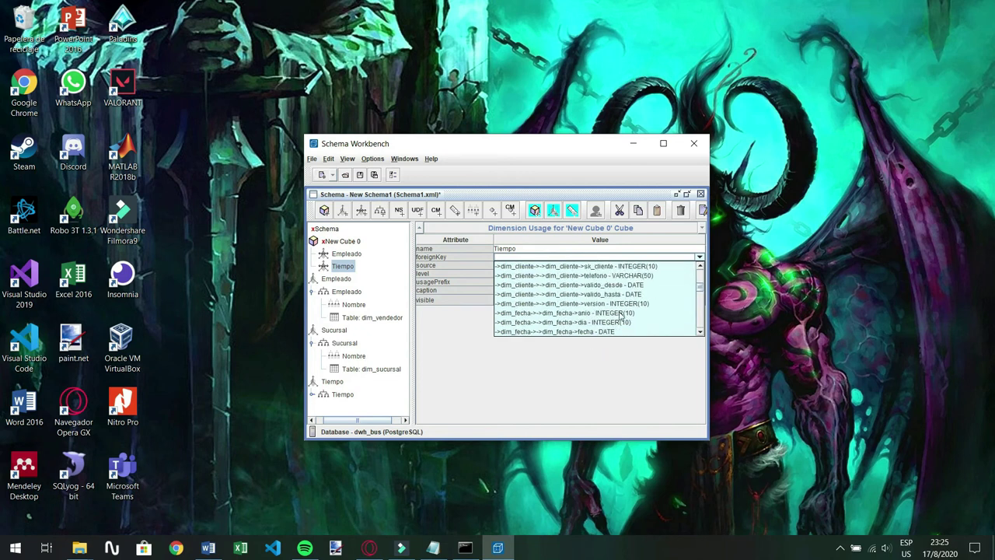
pyautogui.scroll(-1, 621, 314)
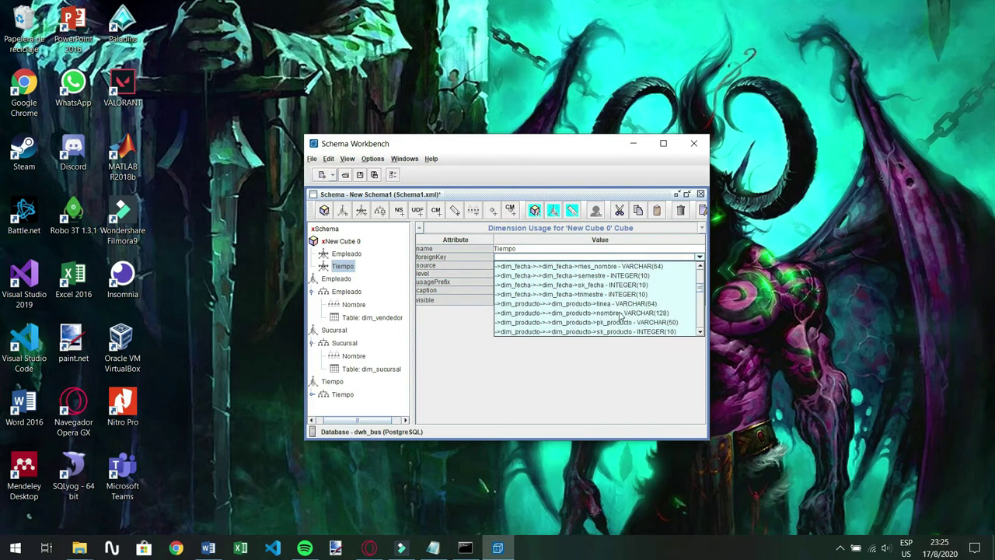
pyautogui.click(620, 312)
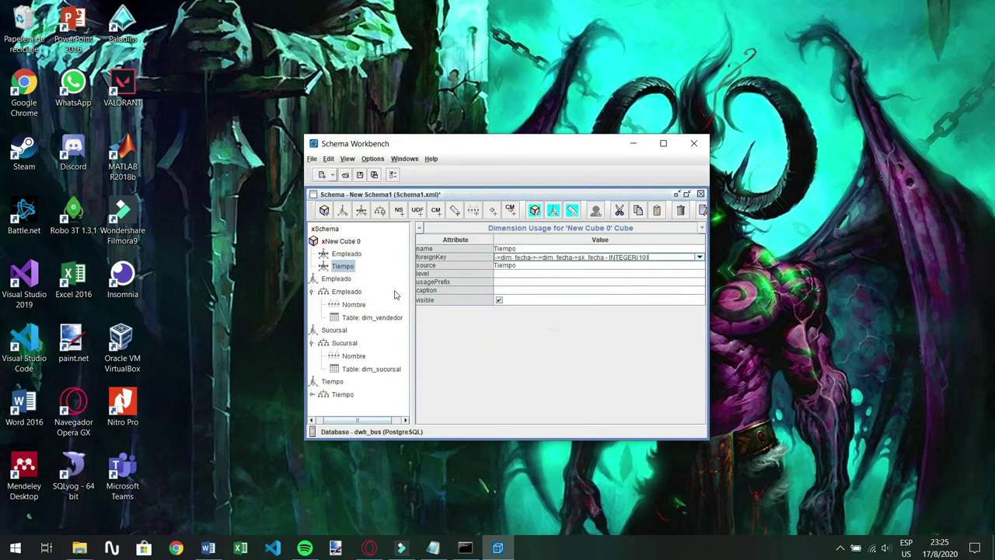
# Add a table to New Cube 0 and point it at fact_ventas
pyautogui.rightClick(343, 242)
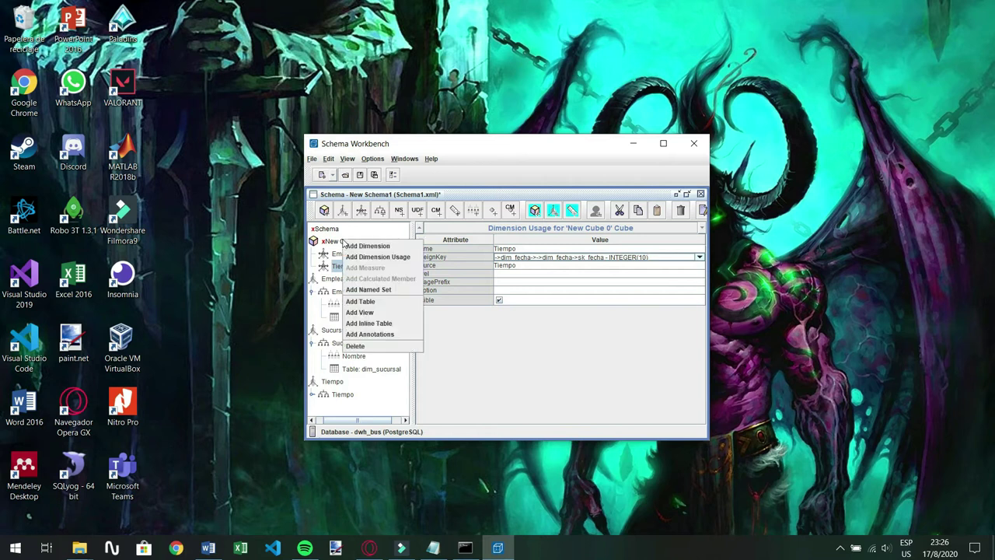
pyautogui.click(401, 303)
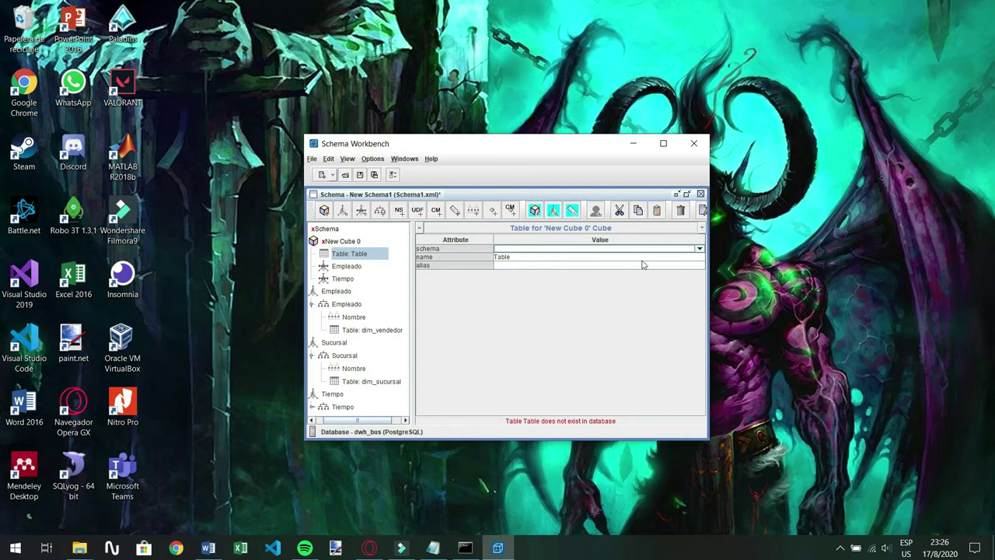
pyautogui.click(591, 259)
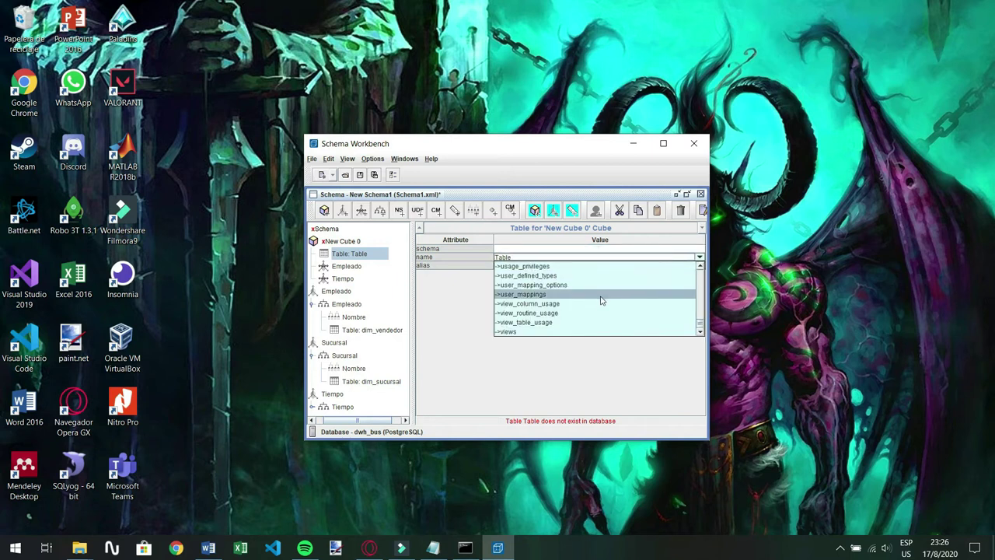
pyautogui.scroll(5, 591, 303)
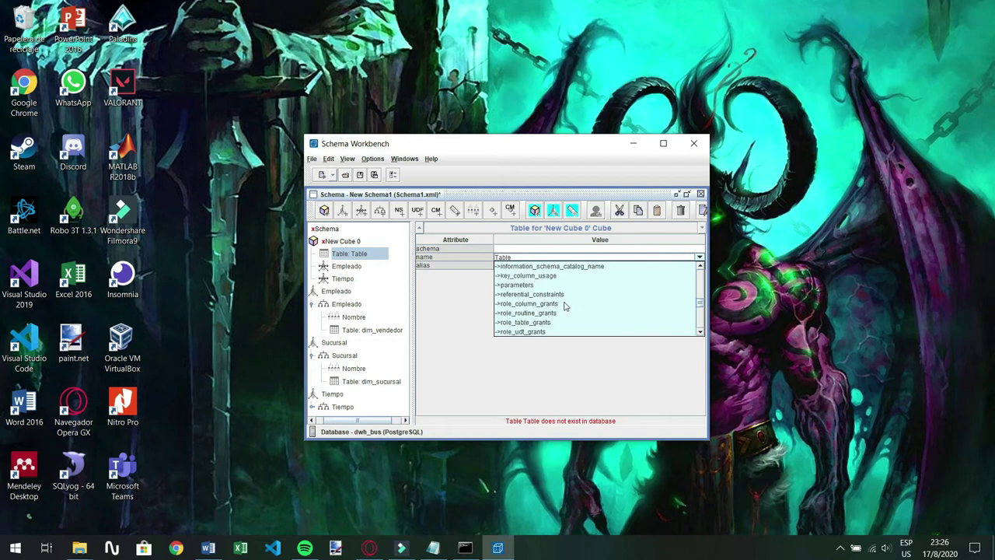
pyautogui.scroll(-5, 565, 305)
pyautogui.scroll(8, 565, 305)
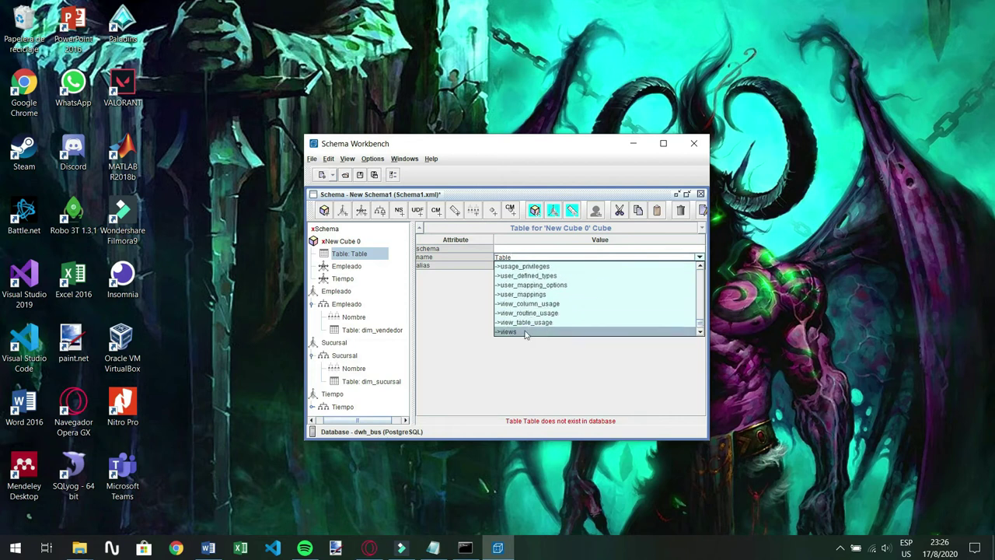
pyautogui.scroll(1, 523, 330)
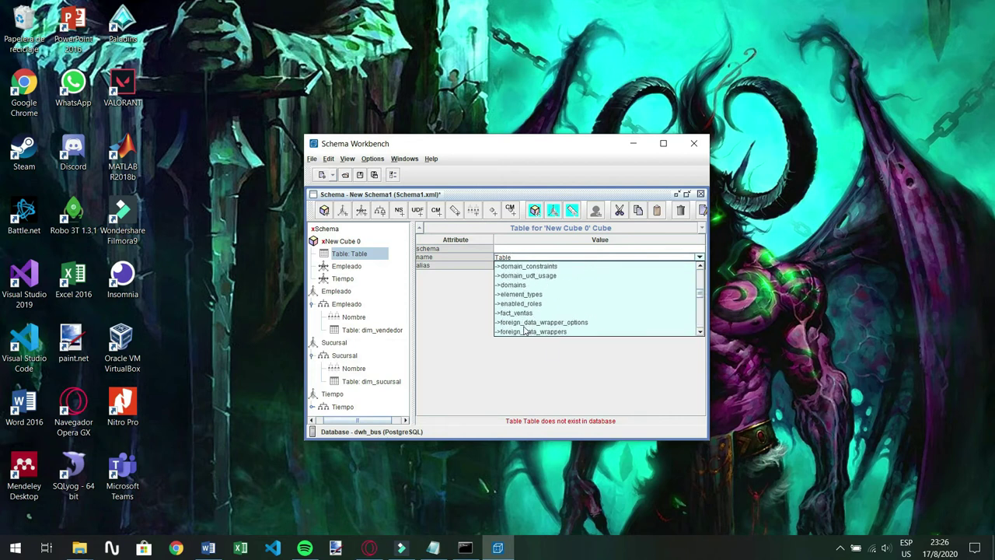
pyautogui.click(522, 313)
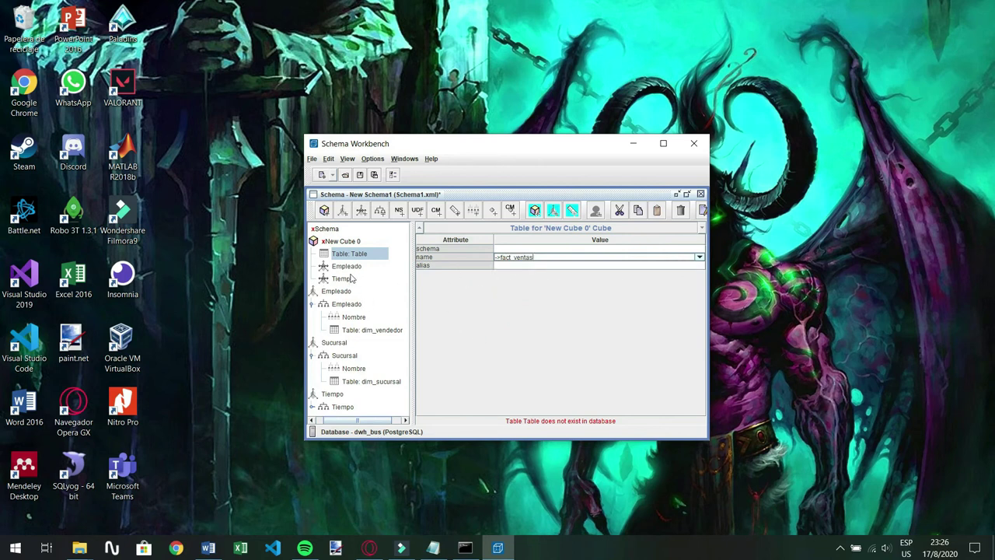
# Add a measure to New Cube 0 named CantidadVentas with the sum aggregator
pyautogui.rightClick(342, 243)
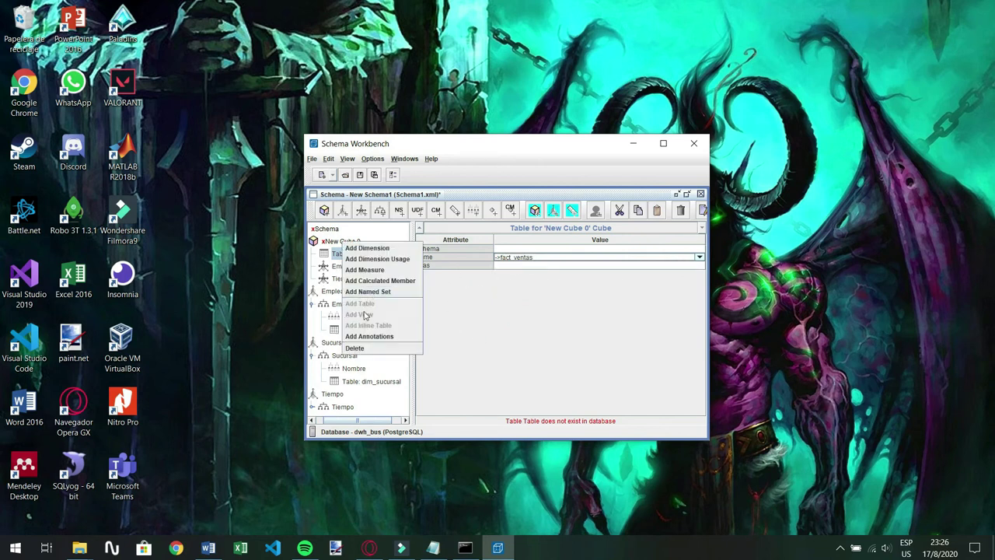
pyautogui.click(365, 270)
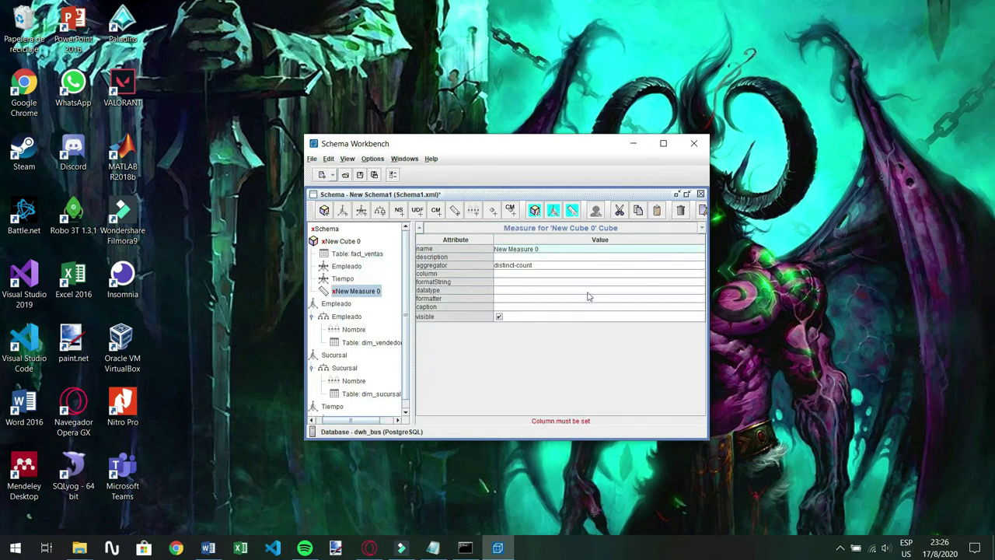
pyautogui.tripleClick(549, 246)
pyautogui.press('BackSpace')
pyautogui.write('CantidadVentas')
pyautogui.click(520, 257)
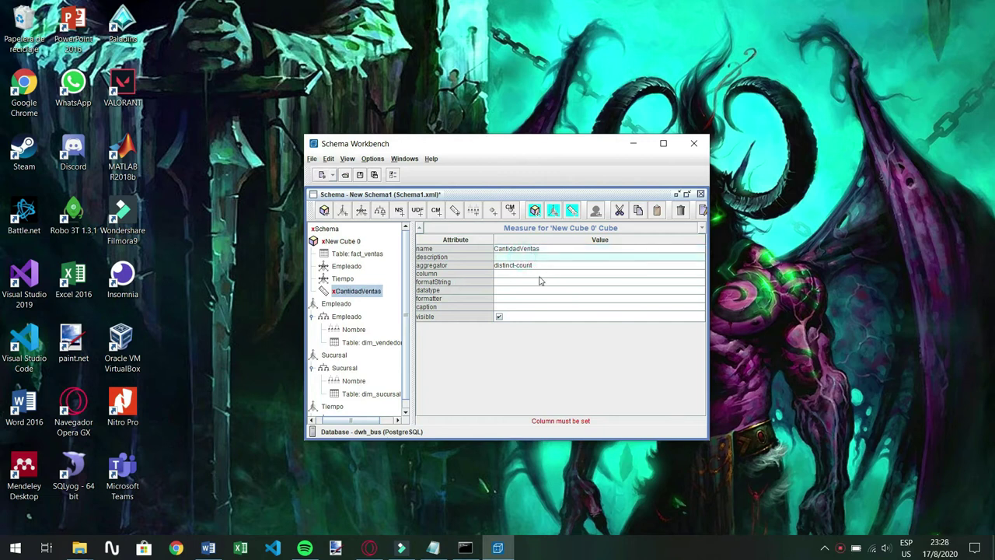
pyautogui.click(520, 267)
pyautogui.click(522, 275)
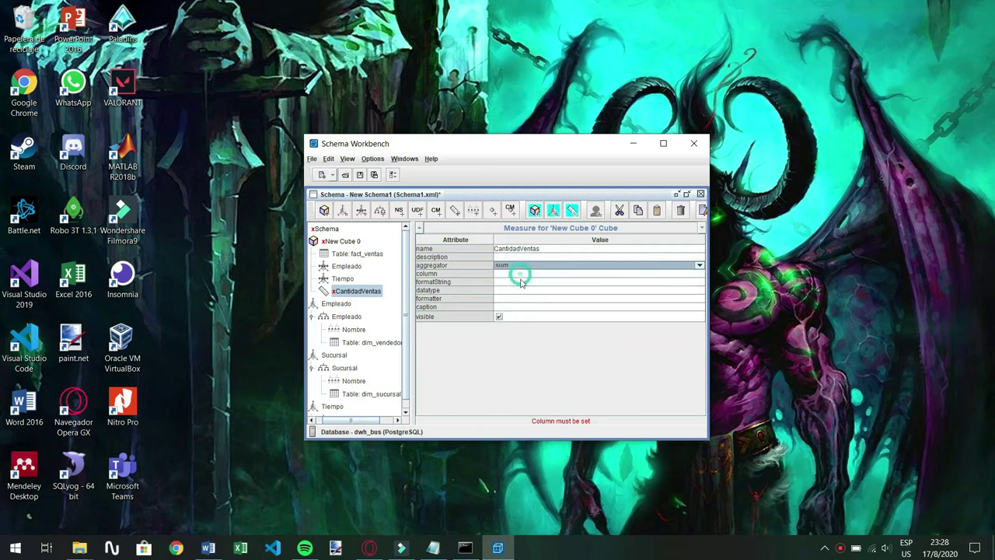
# Rename the measure CantidadVentasEmpleado, with column precio_unitario_venta and Numeric datatype
pyautogui.click(511, 274)
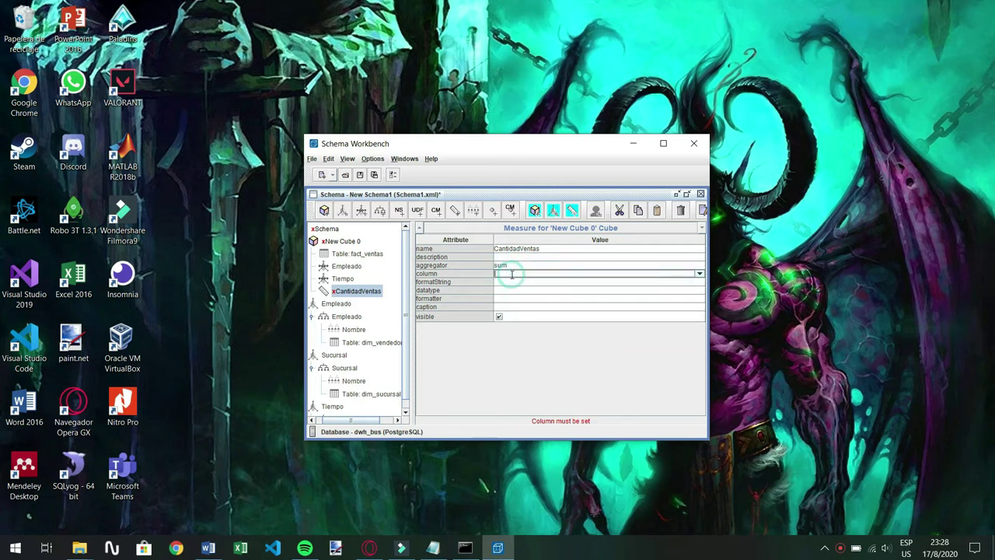
pyautogui.click(699, 275)
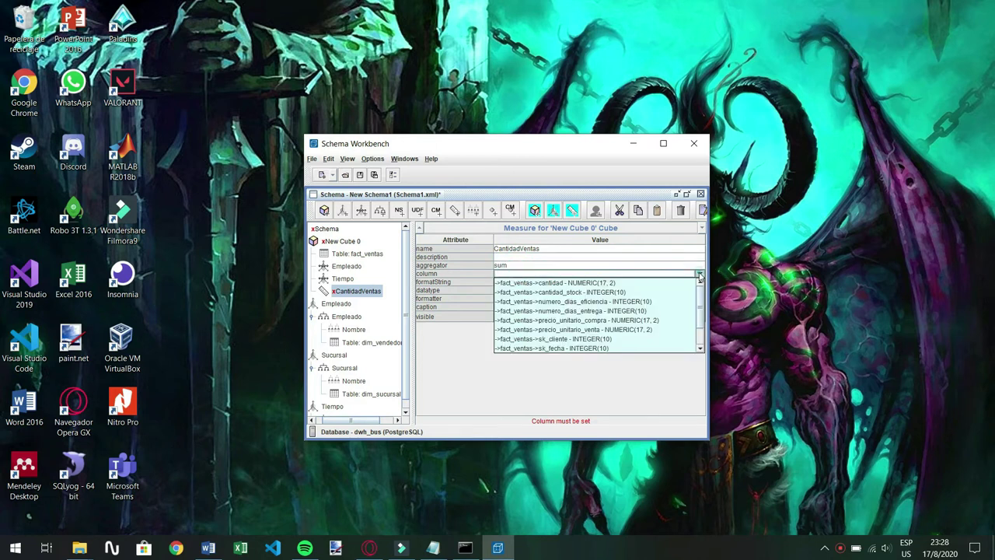
pyautogui.click(540, 253)
pyautogui.click(546, 249)
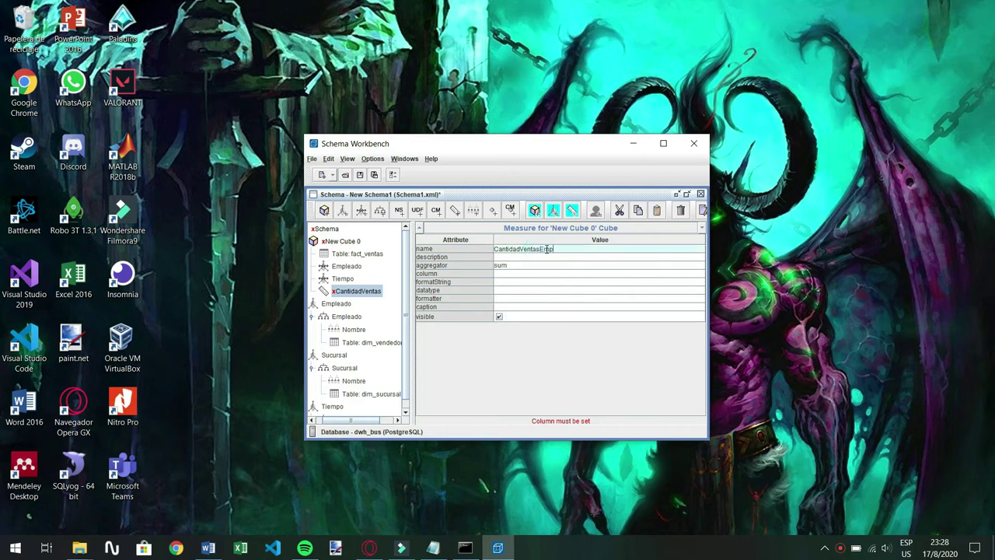
pyautogui.click(506, 274)
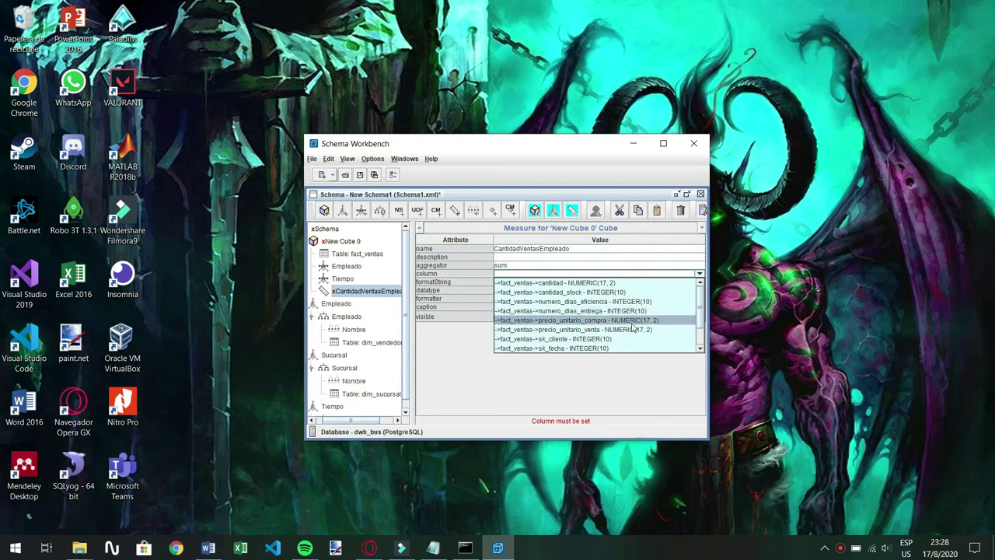
pyautogui.click(565, 330)
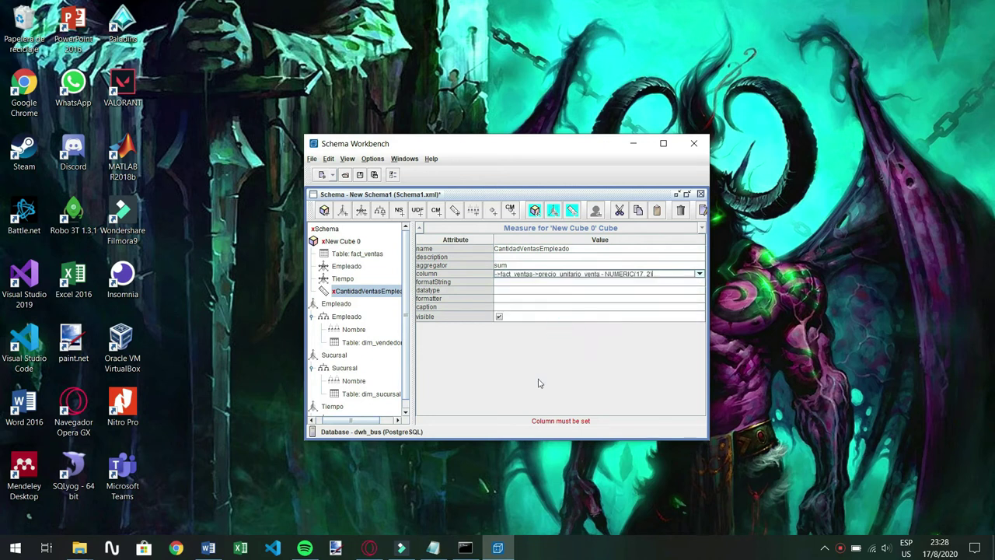
pyautogui.click(504, 281)
pyautogui.click(500, 293)
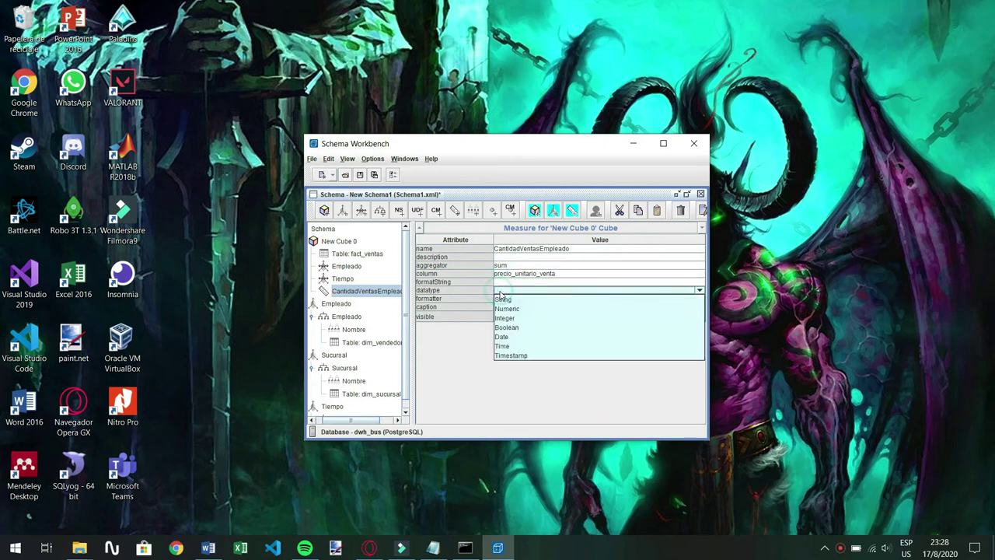
pyautogui.click(513, 310)
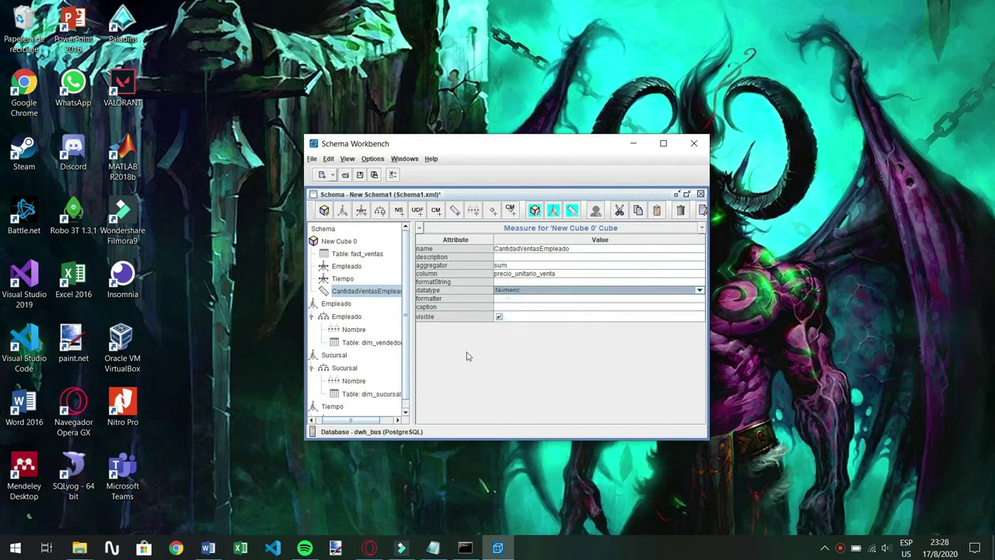
pyautogui.moveTo(370, 420); pyautogui.dragTo(361, 420)
# Rename New Cube 0 to Cubo A and add a second cube, New Cube 1
pyautogui.rightClick(351, 243)
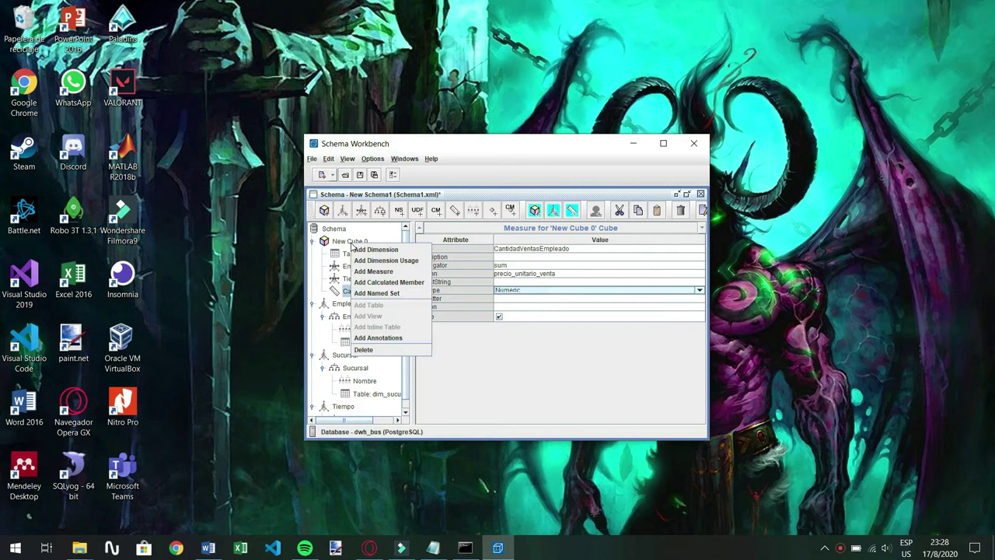
pyautogui.click(346, 238)
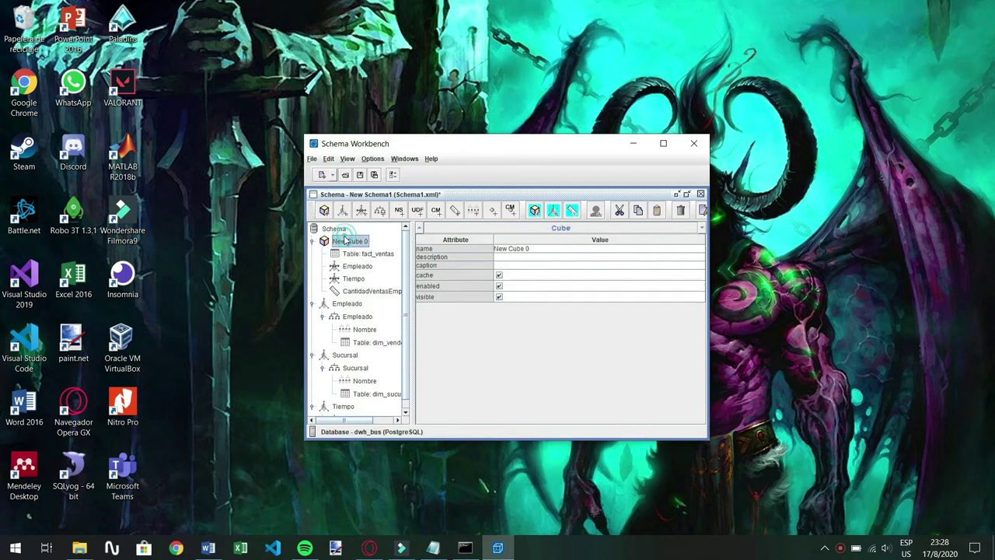
pyautogui.doubleClick(556, 248)
pyautogui.write('Cubo A')
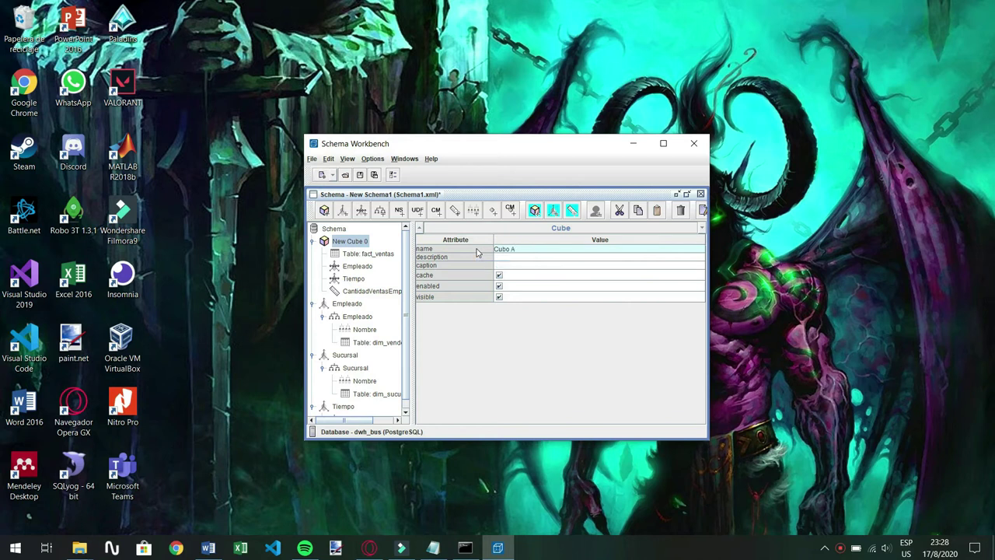
pyautogui.rightClick(339, 233)
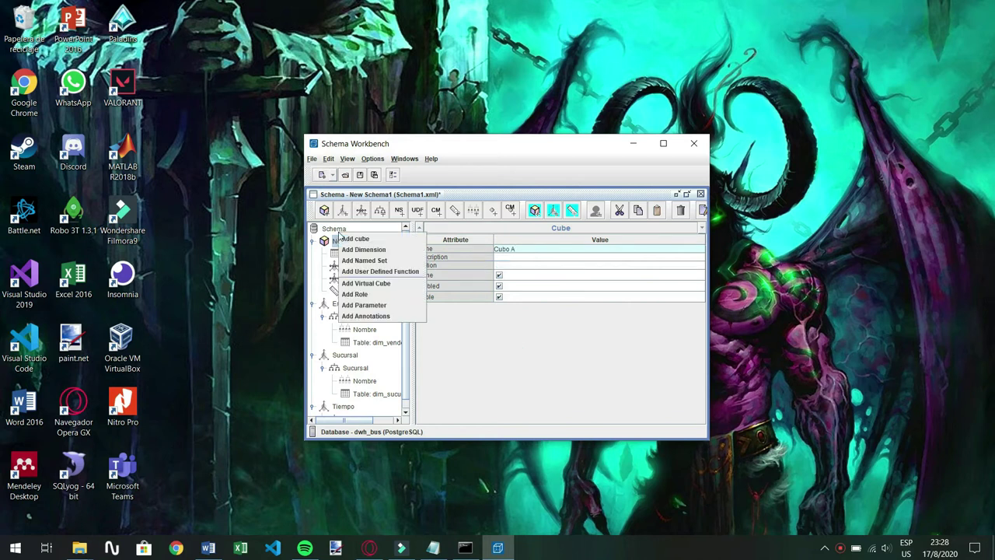
pyautogui.click(350, 238)
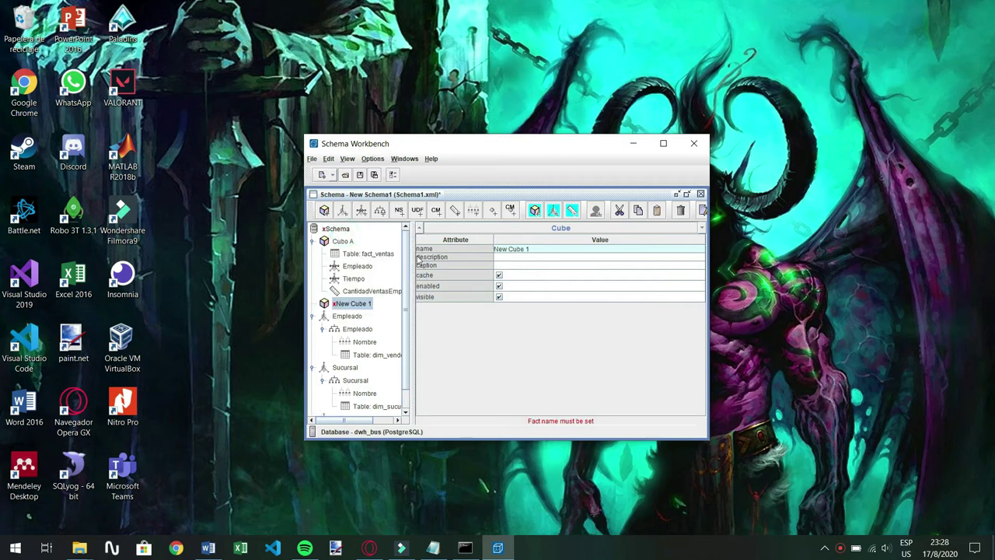
# Name the new cube Cubo B and add a dimension usage named Sucursal
pyautogui.hotkey('ctrl', 'a')
pyautogui.press('BackSpace')
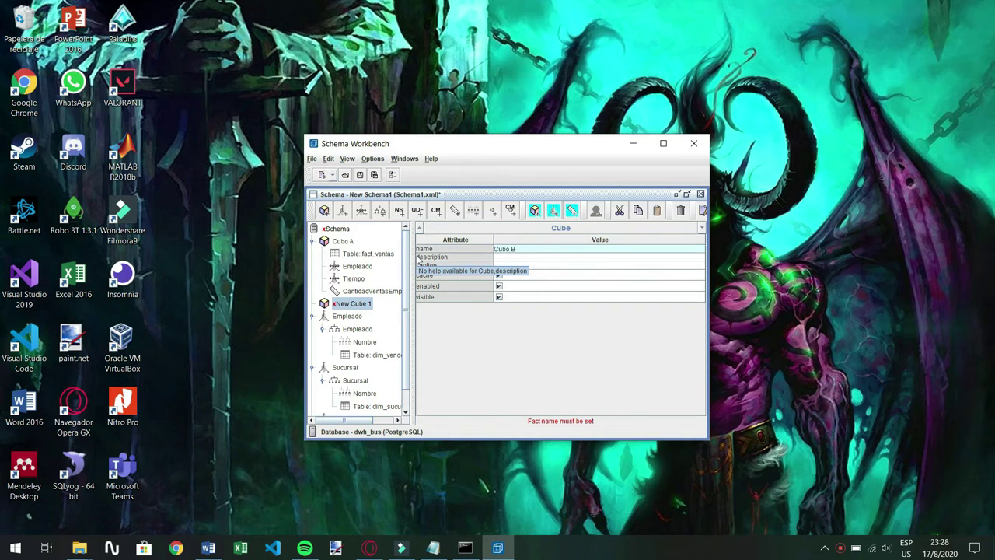
pyautogui.rightClick(352, 302)
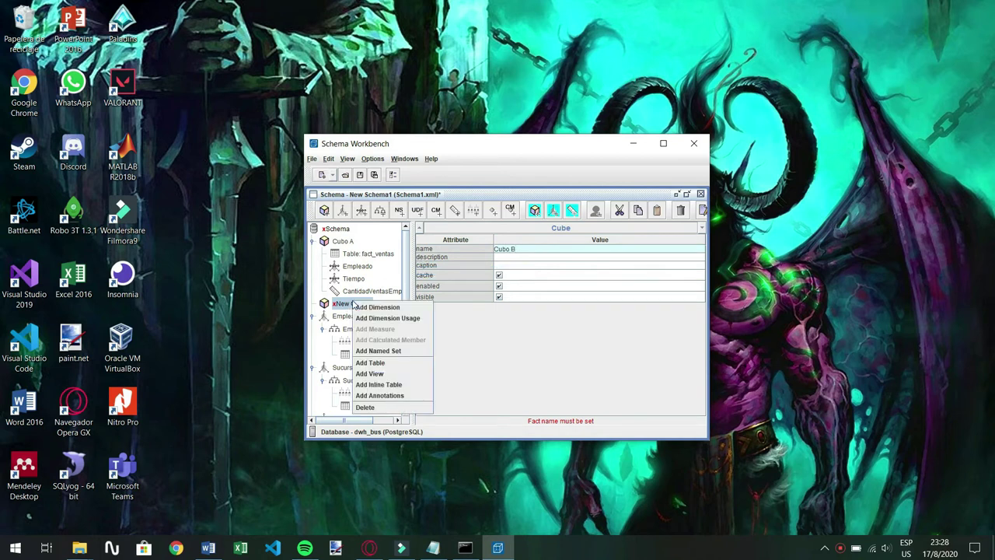
pyautogui.click(379, 318)
pyautogui.moveTo(583, 246); pyautogui.dragTo(488, 252)
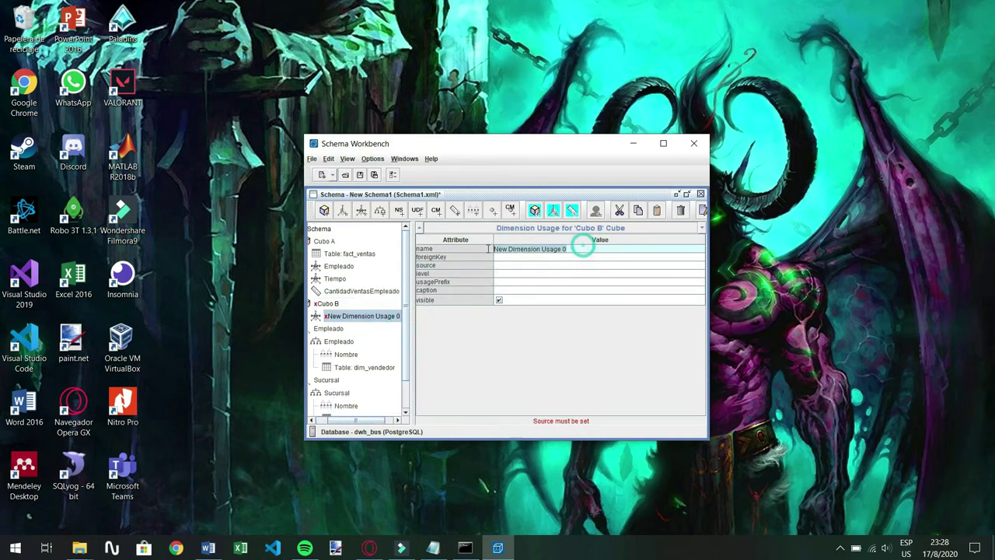
pyautogui.press('BackSpace')
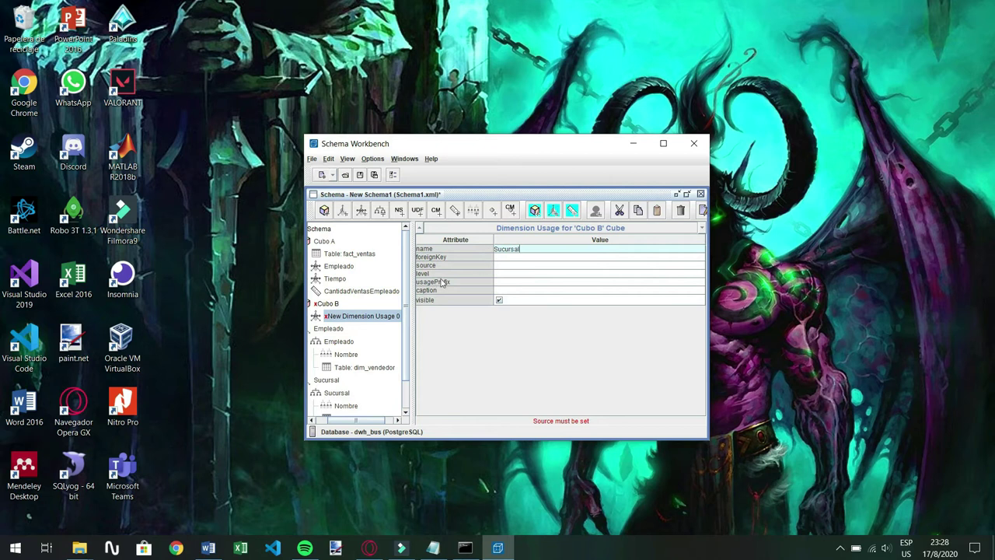
pyautogui.click(509, 336)
# Set the Sucursal dimension usage's source dimension to Sucursal
pyautogui.click(495, 265)
pyautogui.click(511, 265)
pyautogui.click(514, 284)
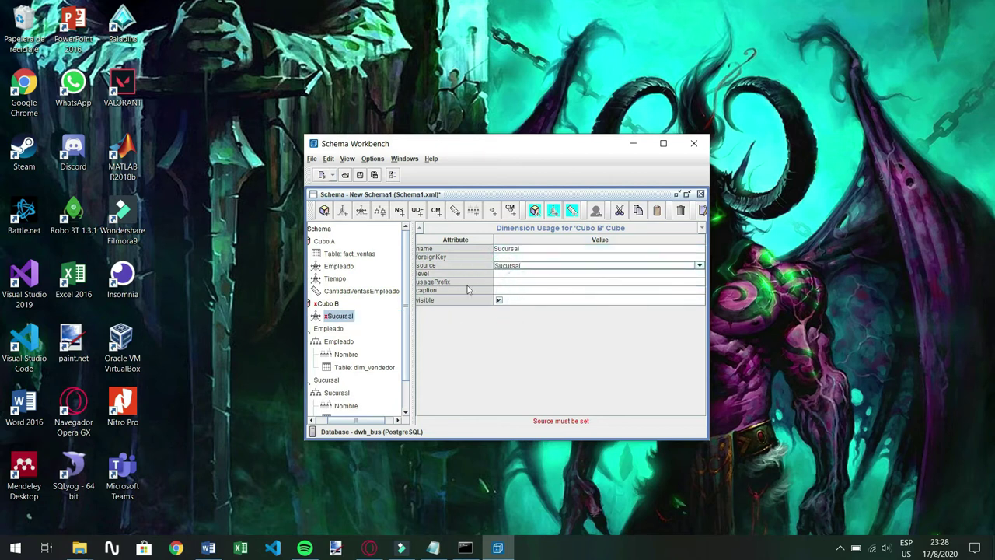
pyautogui.click(523, 256)
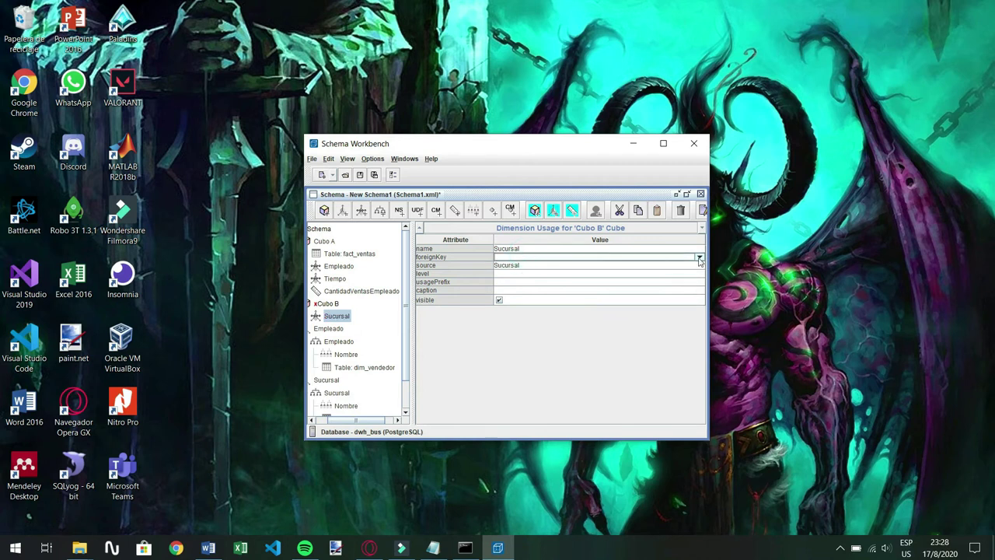
pyautogui.click(524, 257)
# Add a table to Cubo B and set it to fact_ventas
pyautogui.click(409, 336)
pyautogui.rightClick(328, 305)
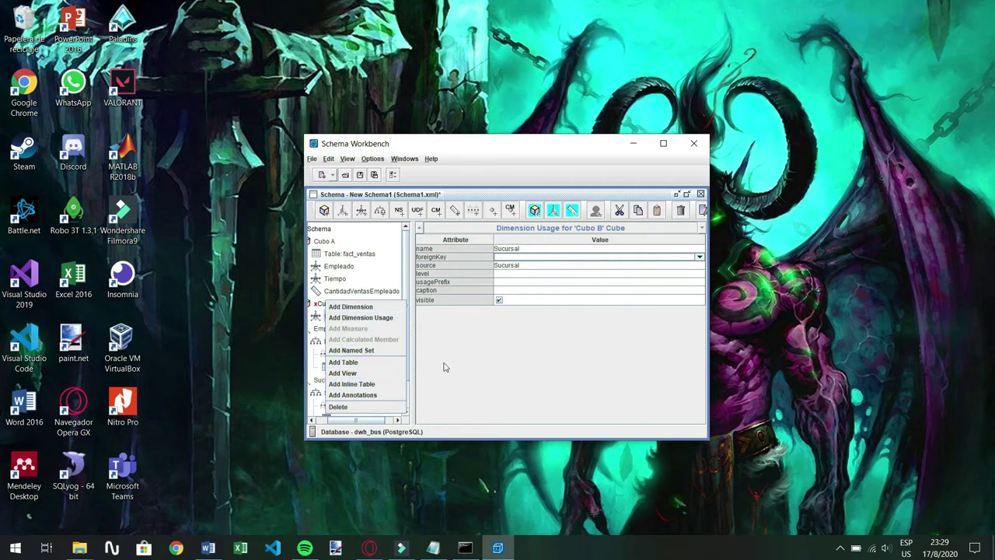
pyautogui.click(381, 362)
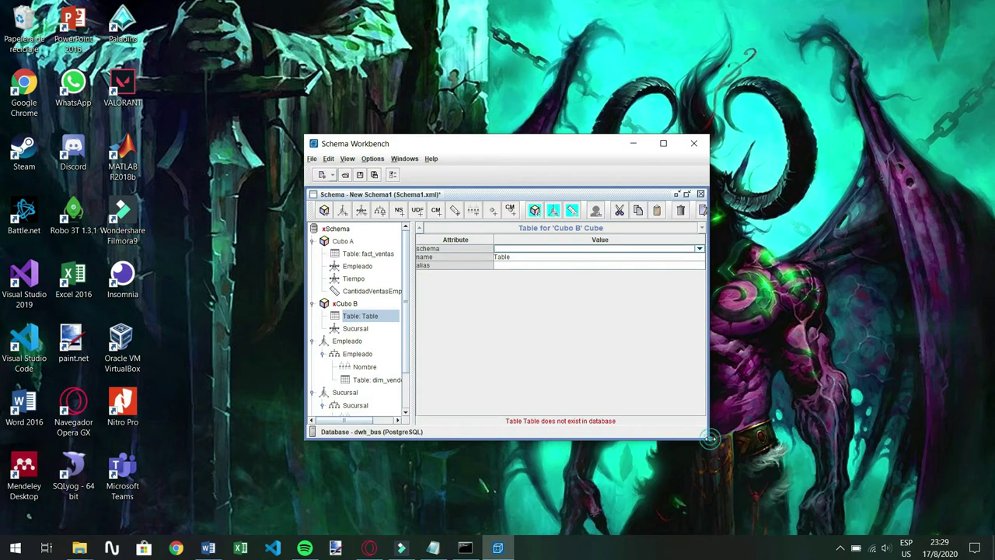
pyautogui.moveTo(710, 441); pyautogui.dragTo(780, 471)
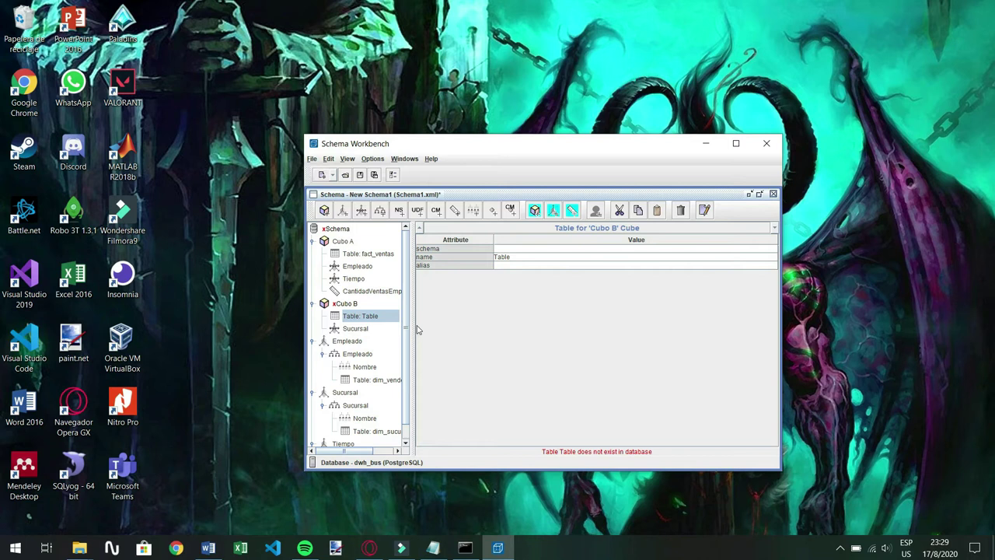
pyautogui.moveTo(412, 325); pyautogui.dragTo(429, 326)
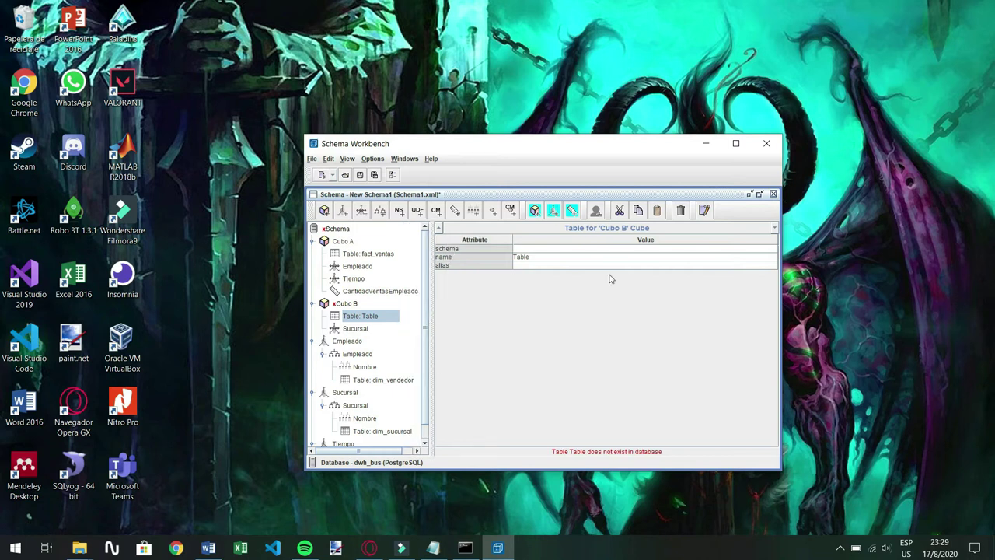
pyautogui.click(536, 258)
pyautogui.scroll(-8, 629, 312)
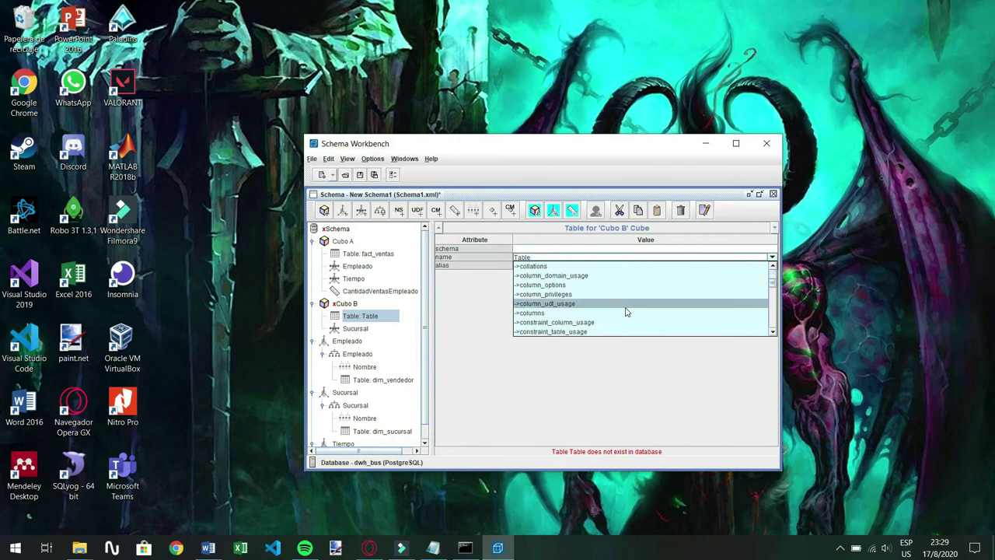
pyautogui.scroll(-12, 626, 311)
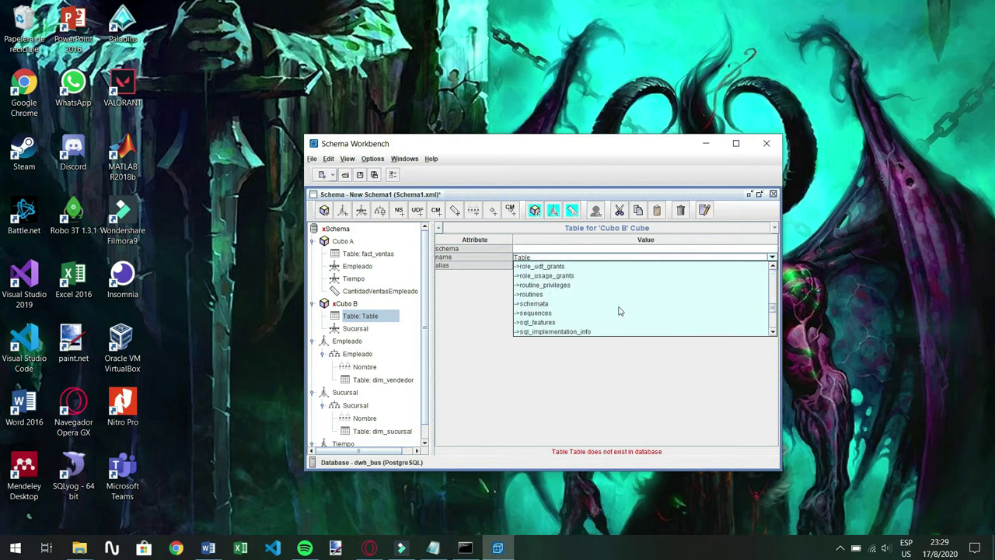
pyautogui.scroll(6, 610, 305)
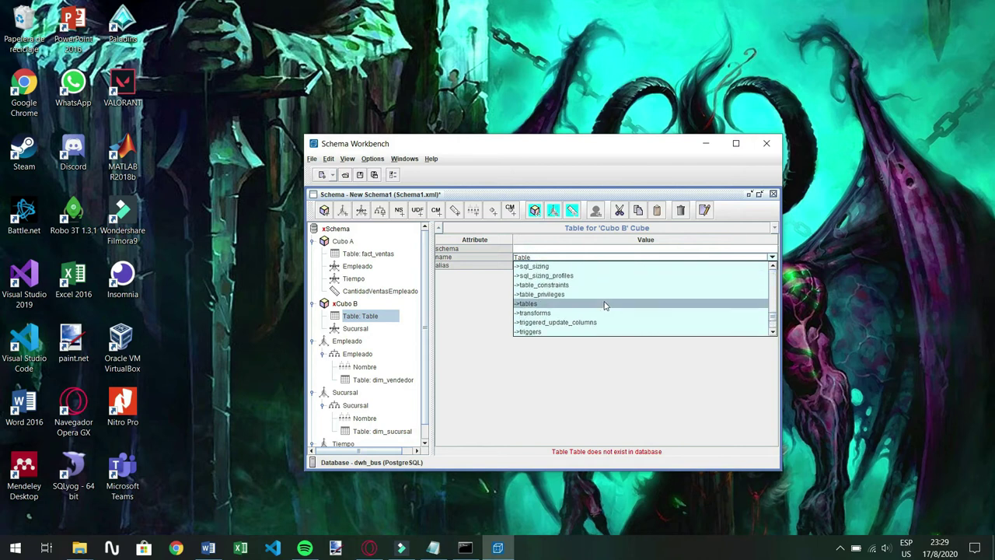
pyautogui.scroll(6, 604, 305)
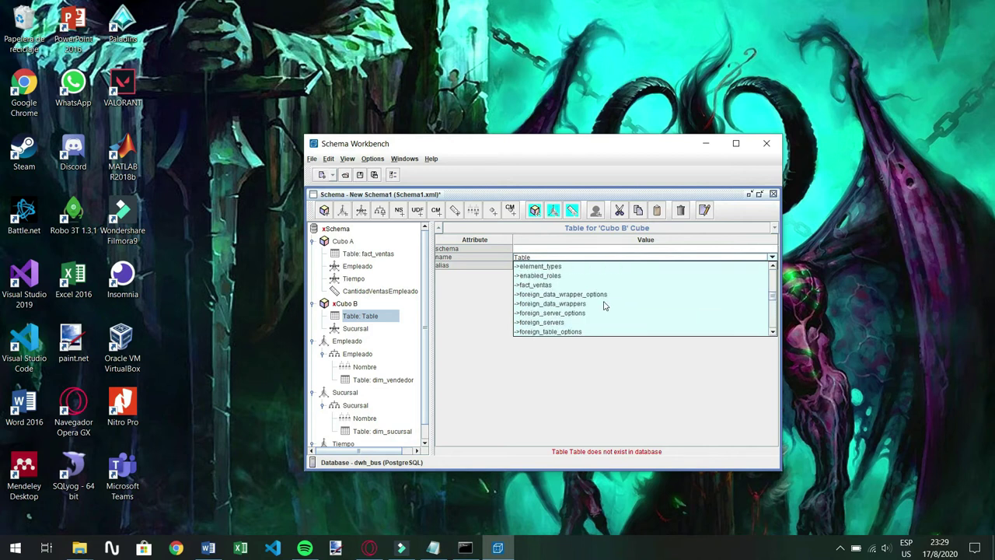
pyautogui.click(537, 287)
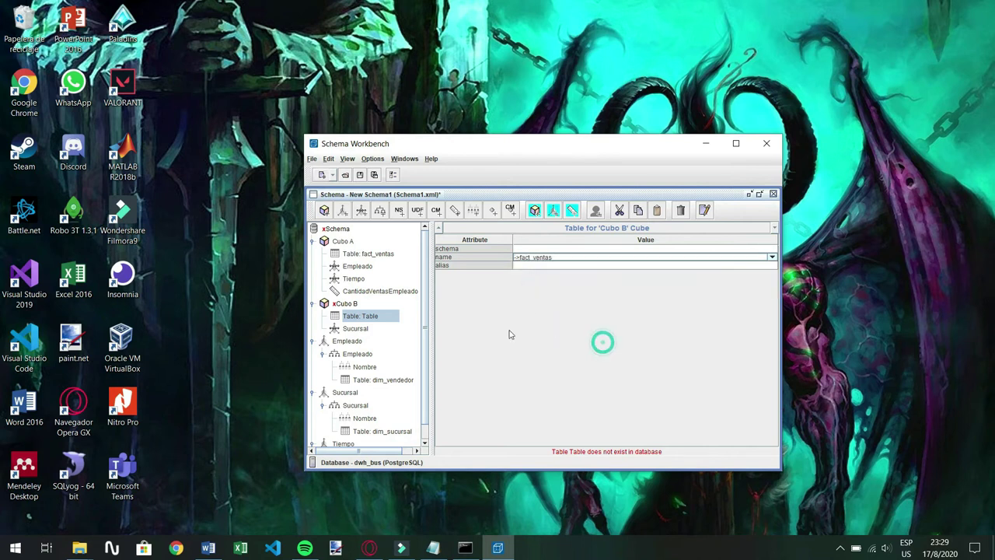
# Set the Sucursal dimension usage's foreign key to fact_ventas sk_sucursal
pyautogui.click(359, 329)
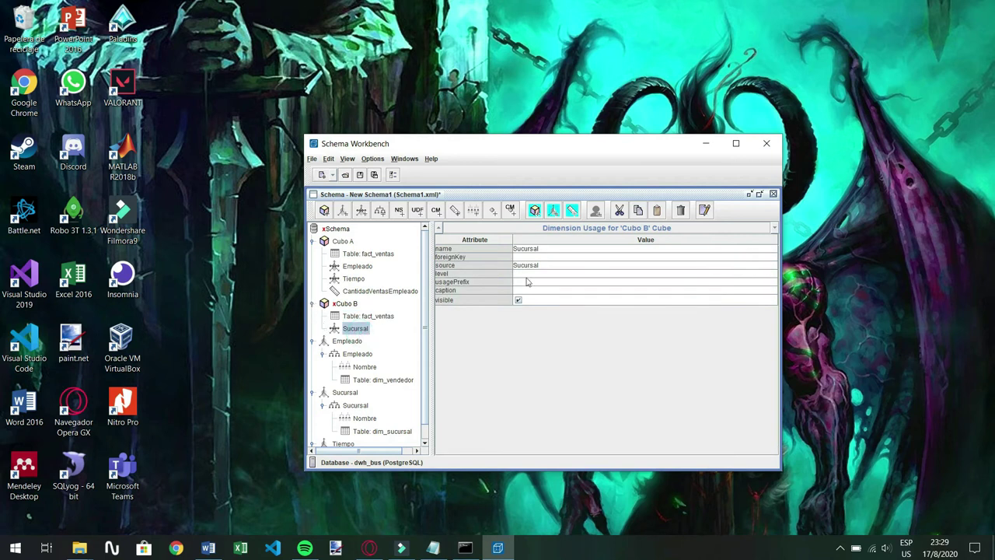
pyautogui.click(554, 257)
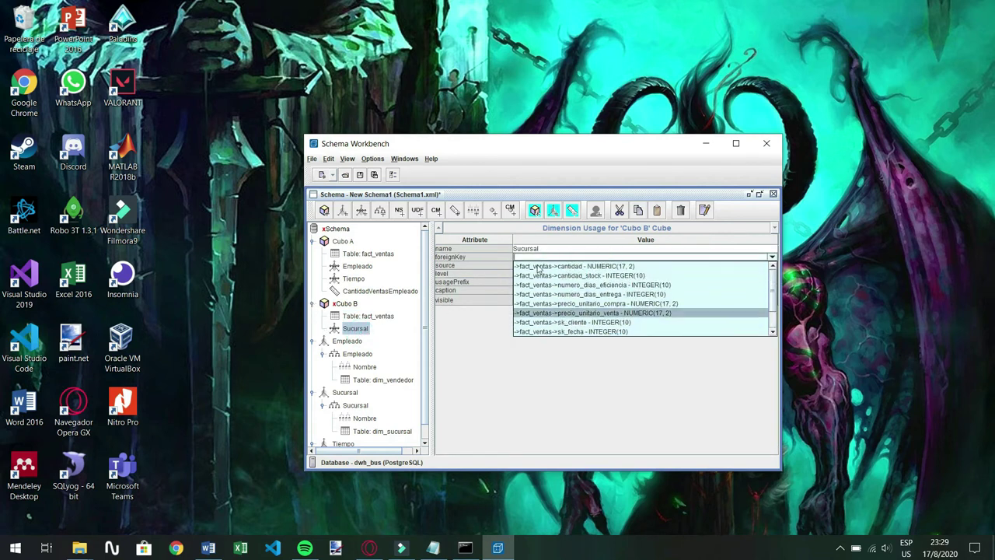
pyautogui.scroll(-1, 544, 296)
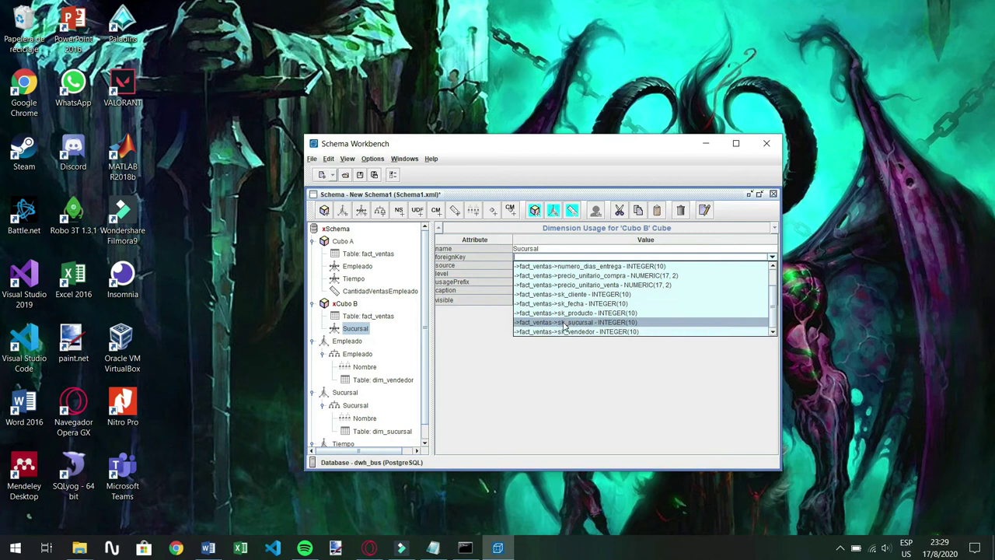
pyautogui.click(566, 322)
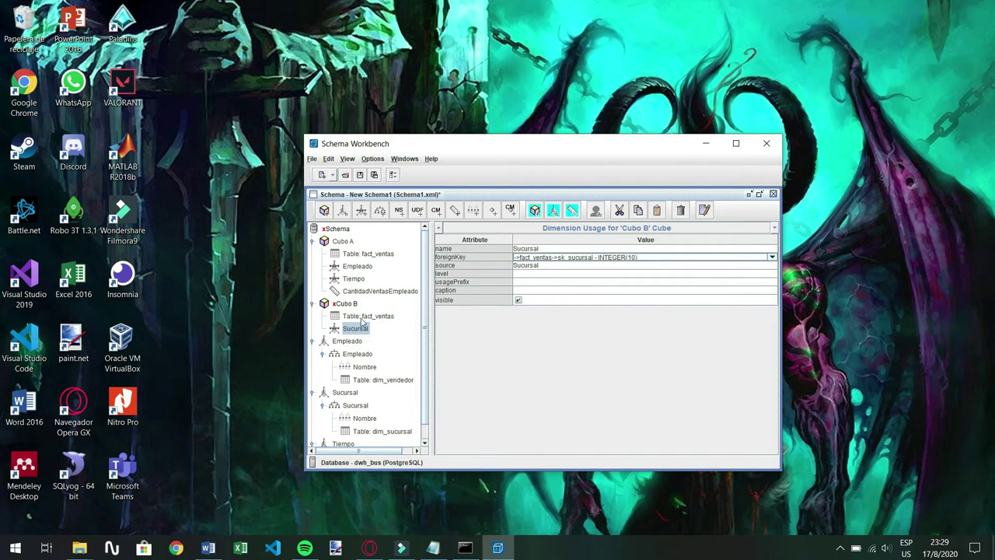
pyautogui.click(387, 330)
# Add a Tiempo dimension usage to Cubo B, sourced from Tiempo, keyed on fact_ventas sk_fecha
pyautogui.rightClick(349, 308)
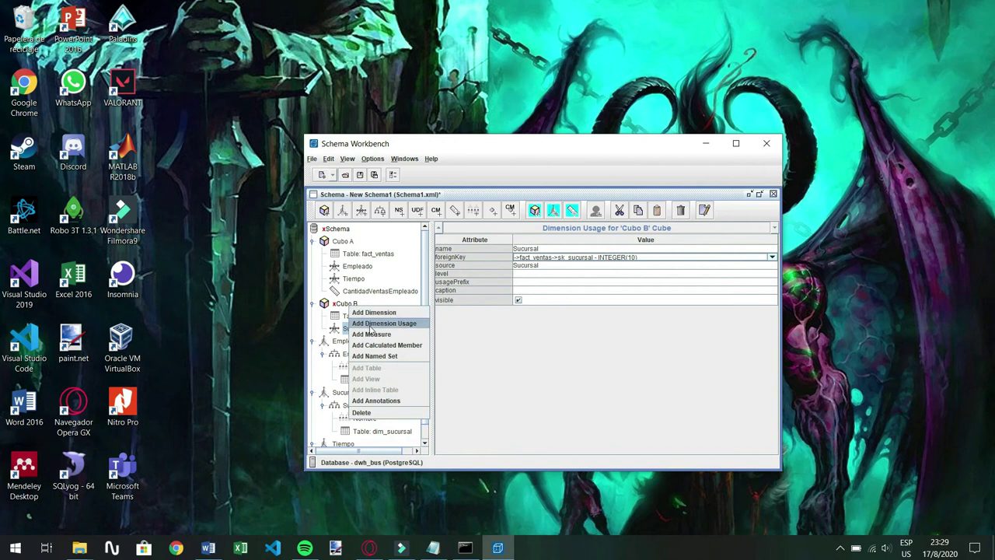
pyautogui.click(371, 324)
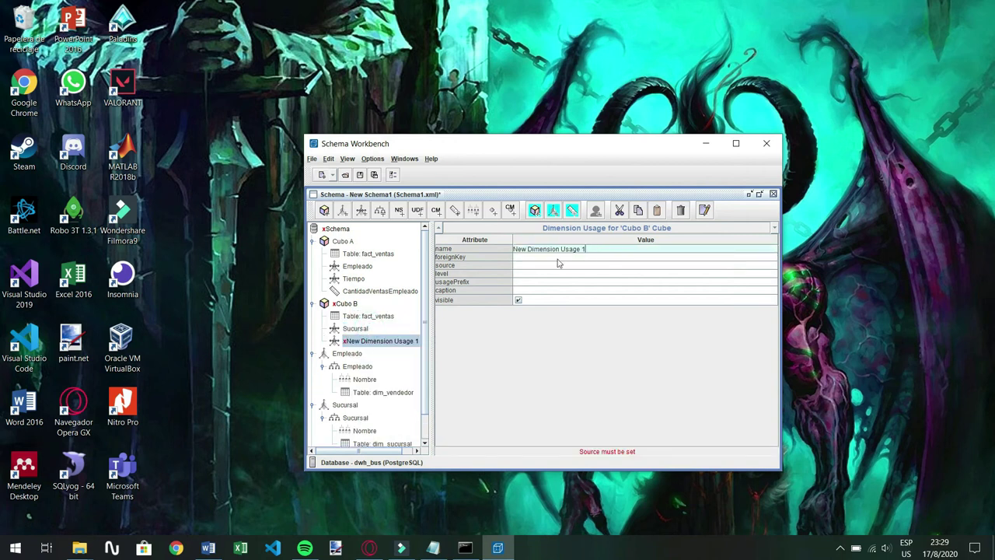
pyautogui.click(595, 247)
pyautogui.write('Tiempo')
pyautogui.click(525, 265)
pyautogui.click(539, 290)
pyautogui.click(534, 257)
pyautogui.click(772, 257)
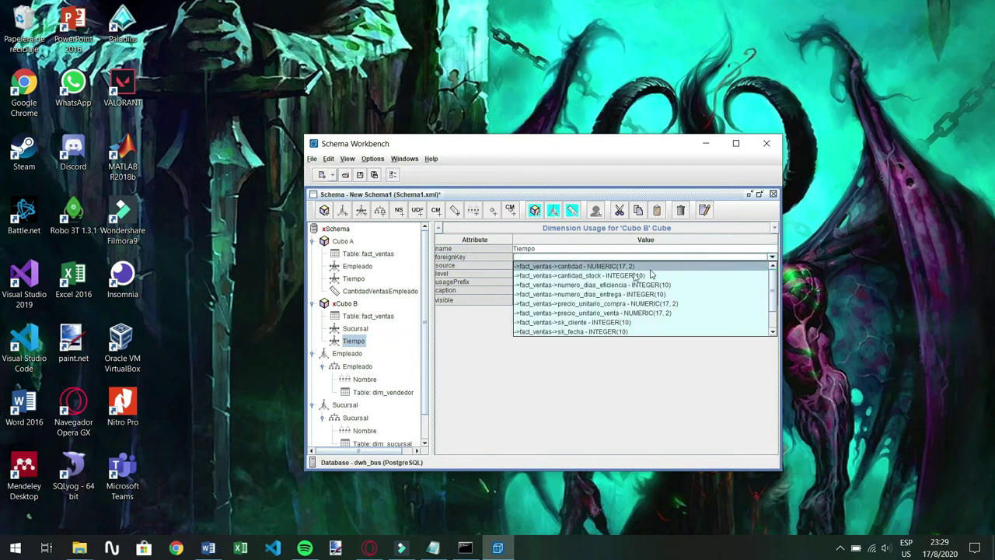
pyautogui.click(591, 332)
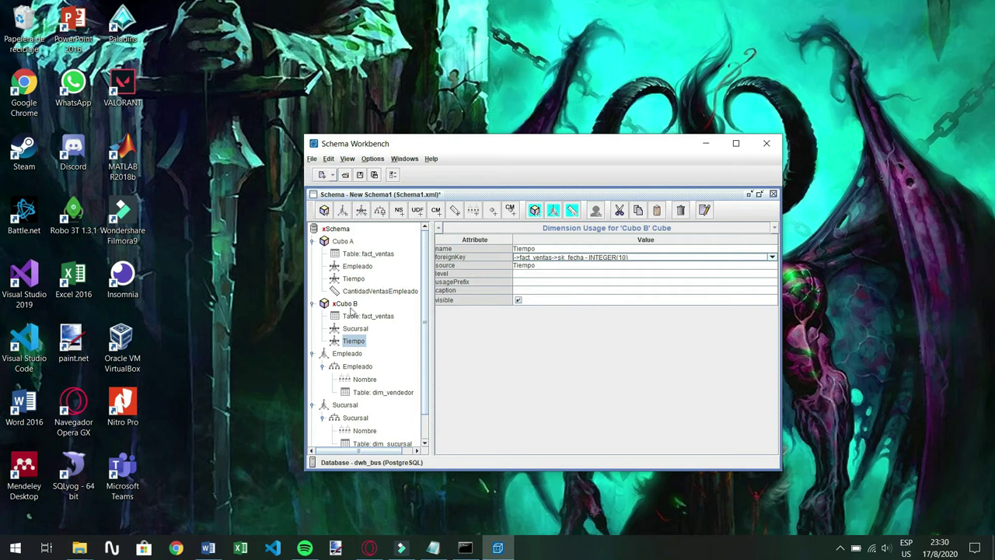
# Review Cubo A's Empleado dimension usage, keeping sk_vendedor as its foreign key
pyautogui.click(358, 266)
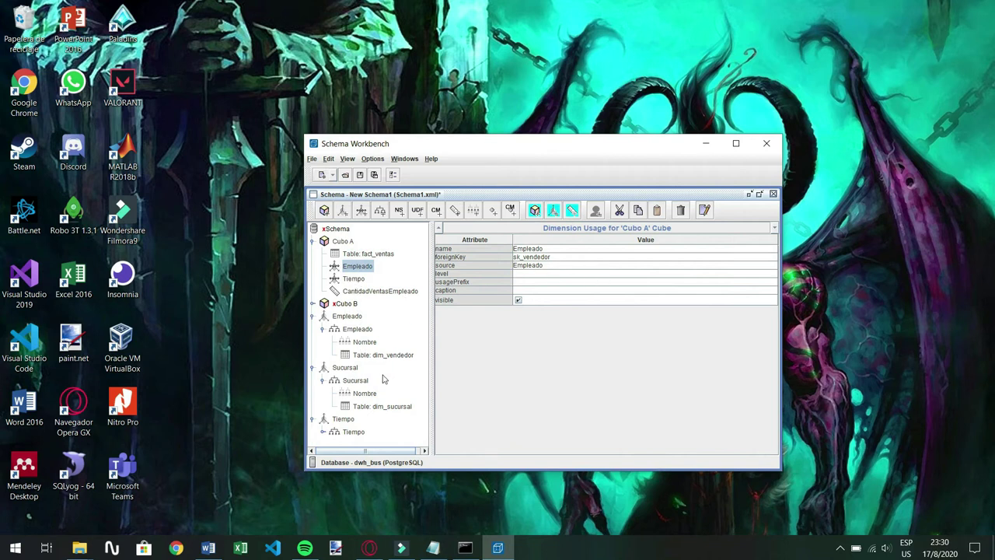
pyautogui.click(312, 304)
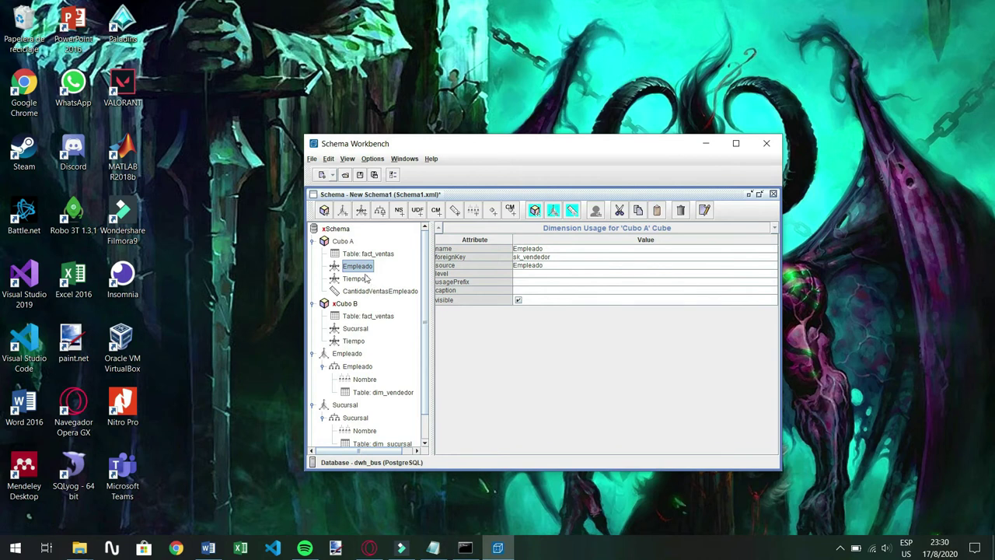
pyautogui.click(538, 257)
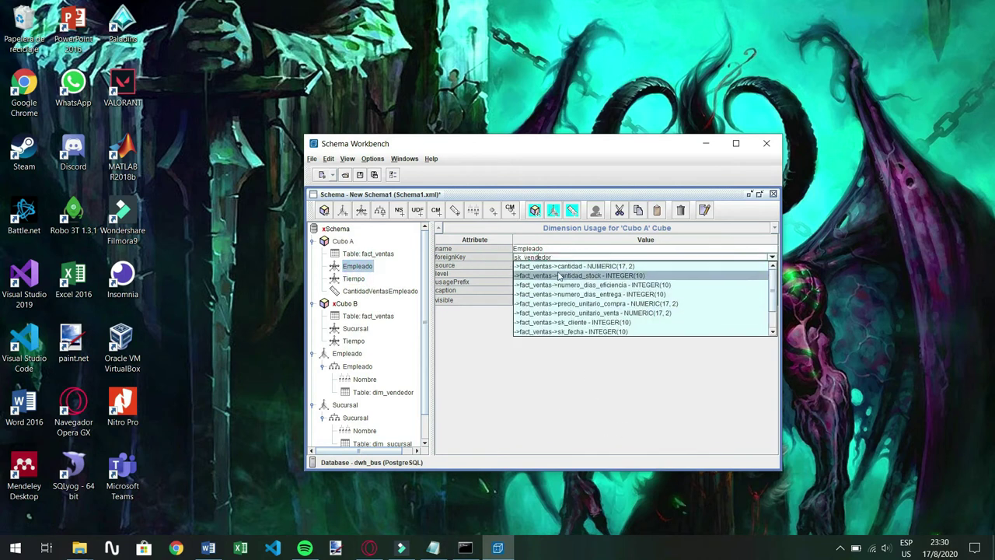
pyautogui.click(458, 377)
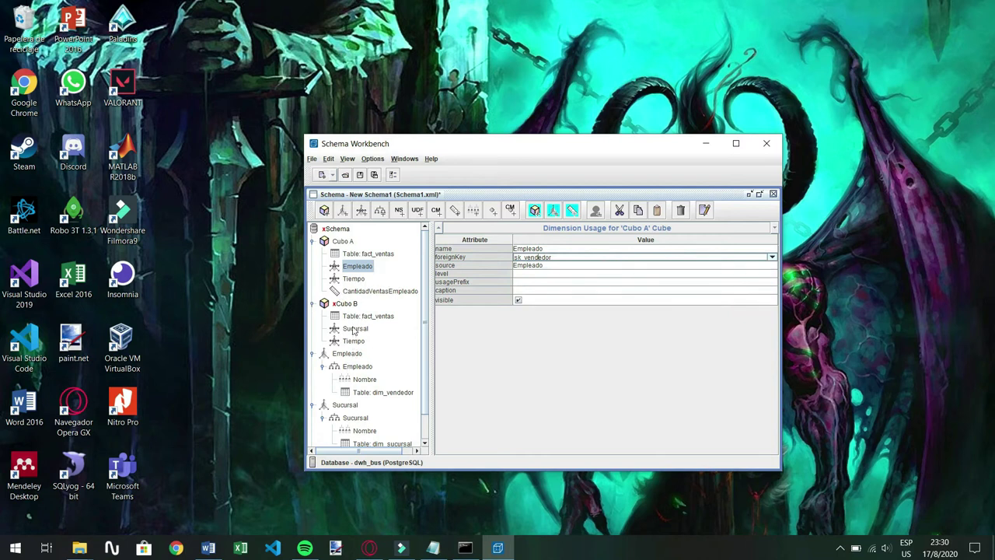
# Add a measure named CantidadVentasSucursal to Cubo B with the sum aggregator
pyautogui.rightClick(351, 307)
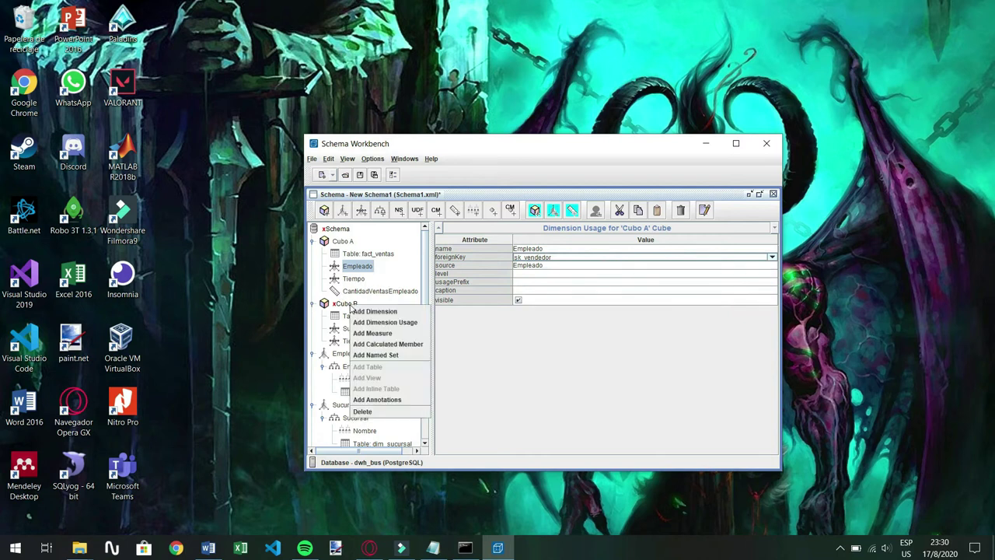
pyautogui.click(379, 333)
pyautogui.click(576, 248)
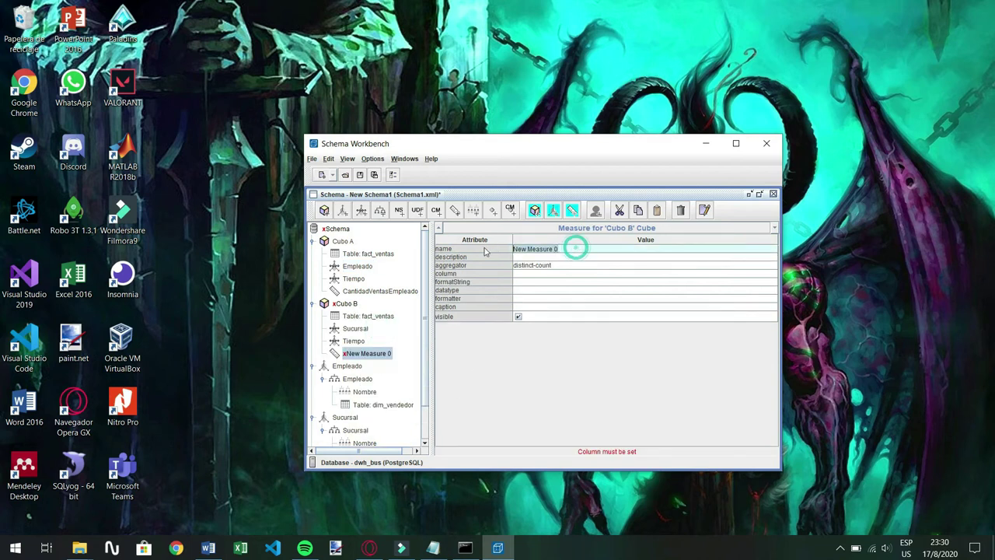
pyautogui.press('BackSpace')
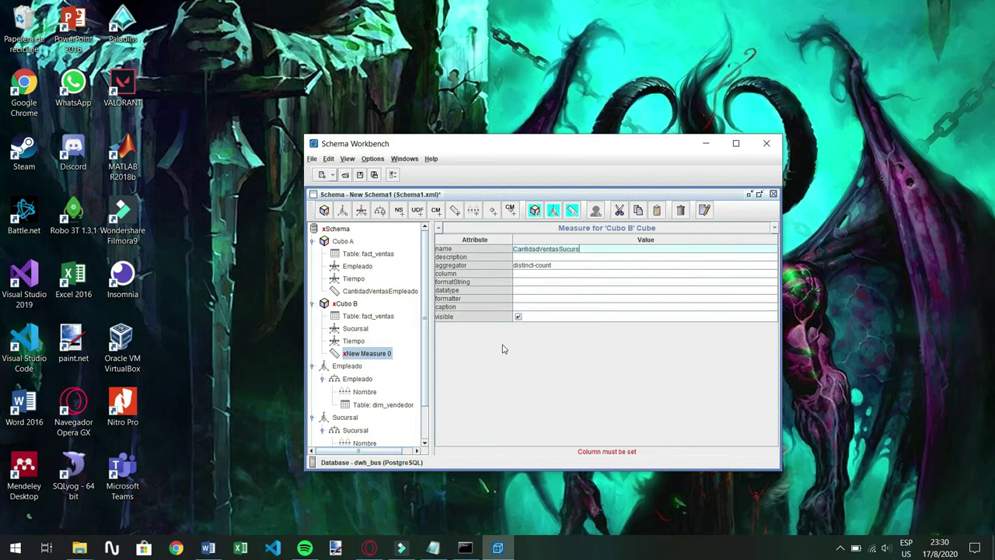
pyautogui.click(554, 268)
pyautogui.click(544, 273)
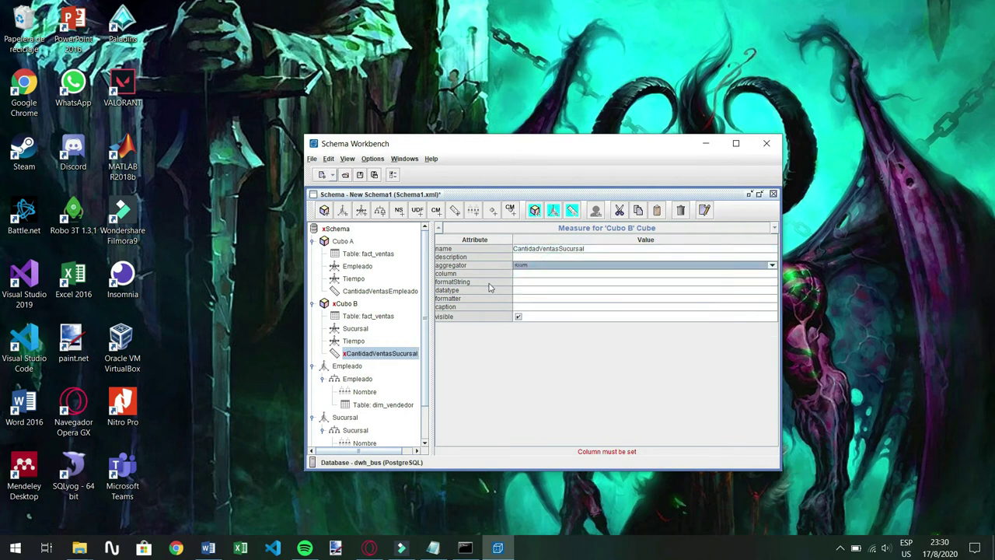
# Base the CantidadVentasSucursal measure on precio_unitario_venta with Numeric datatype
pyautogui.click(521, 275)
pyautogui.click(772, 274)
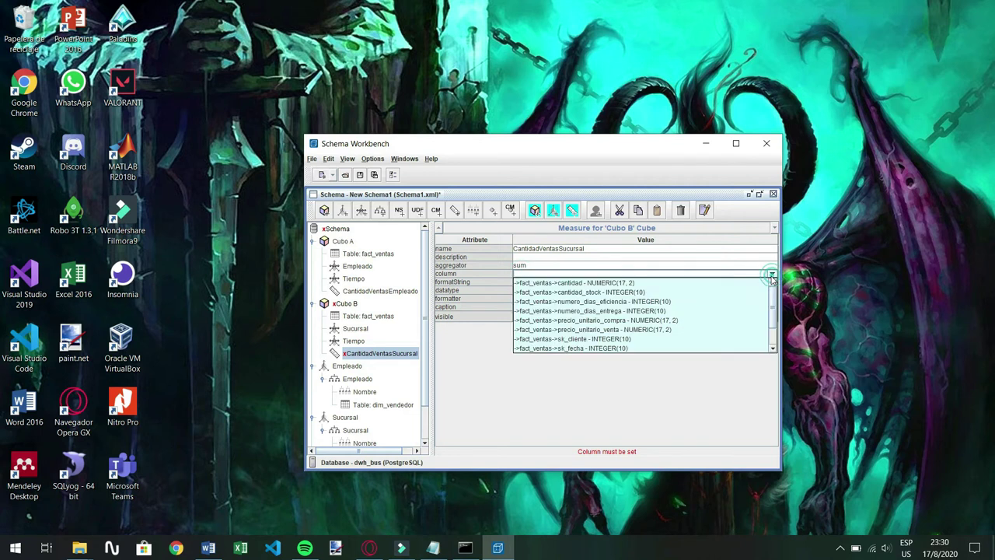
pyautogui.click(555, 330)
pyautogui.click(519, 290)
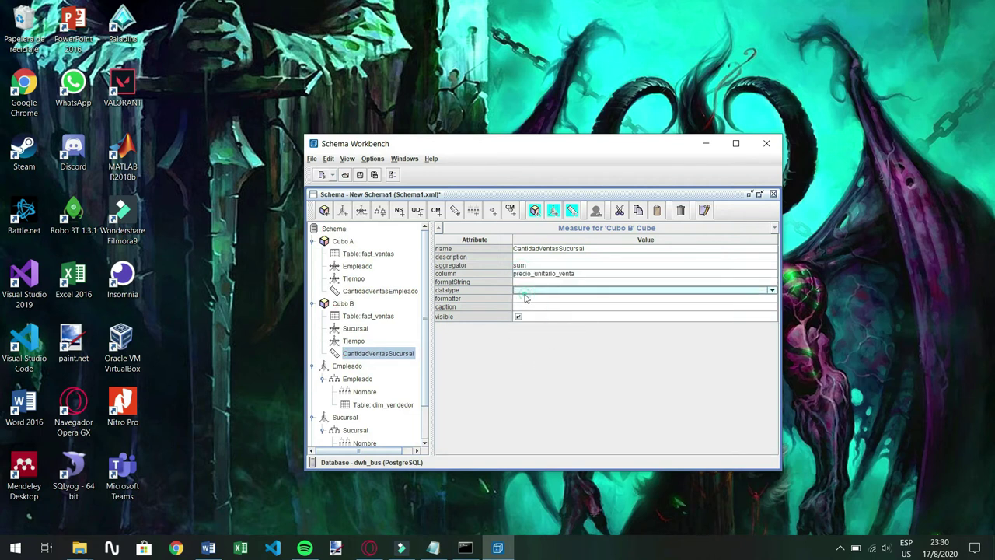
pyautogui.click(519, 290)
pyautogui.click(529, 309)
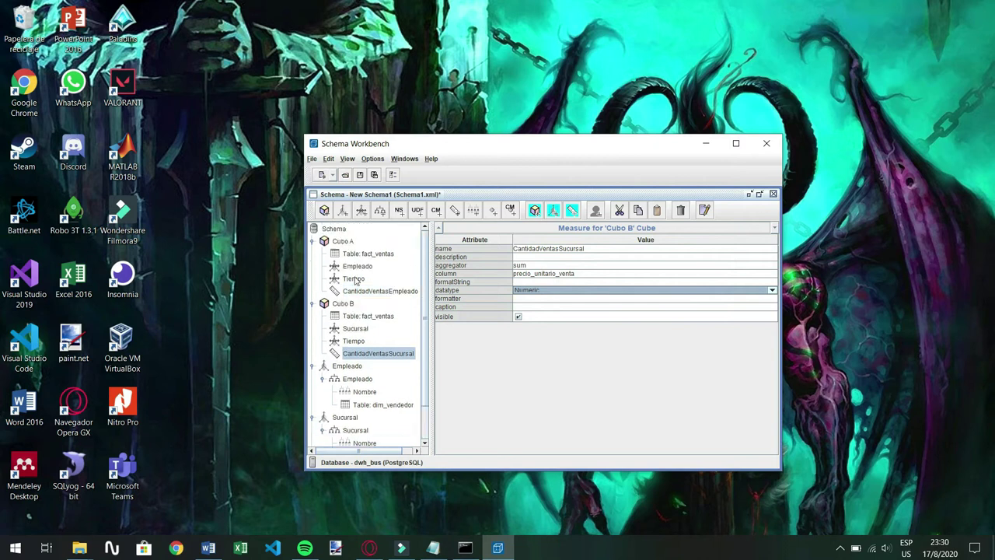
pyautogui.scroll(-1, 334, 278)
pyautogui.scroll(1, 373, 279)
# Save the schema under the new file name CuboOlapVentasSucursalTiempo.xml
pyautogui.click(313, 160)
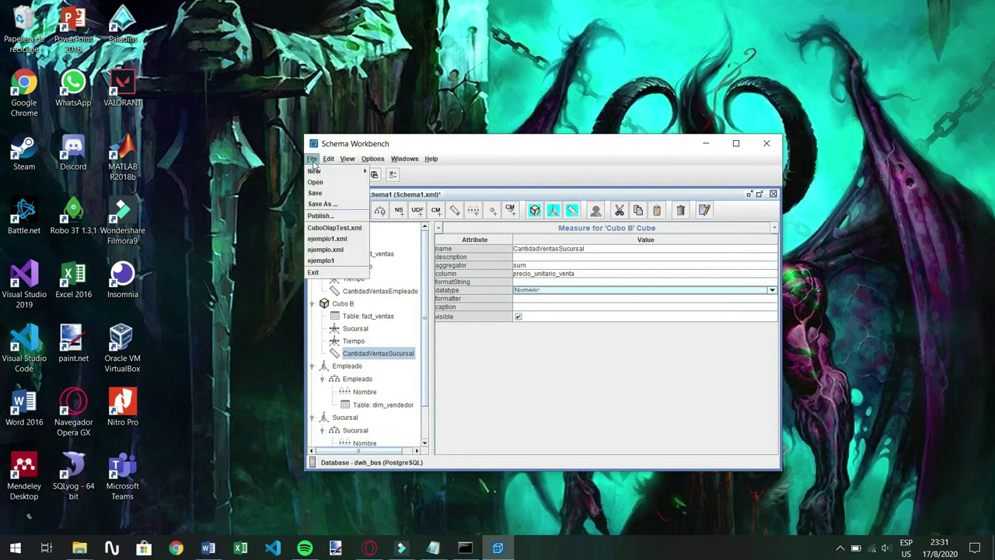
pyautogui.click(328, 203)
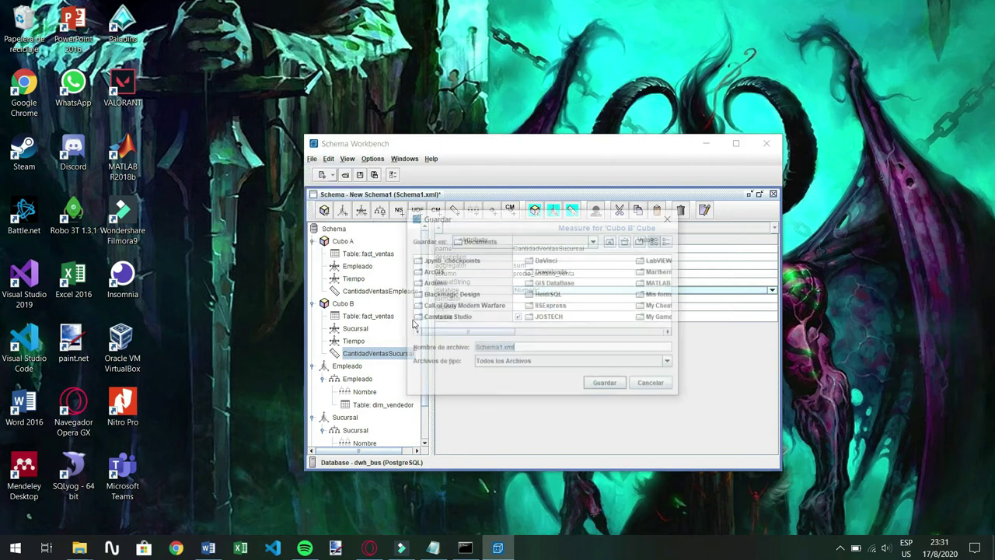
pyautogui.click(533, 351)
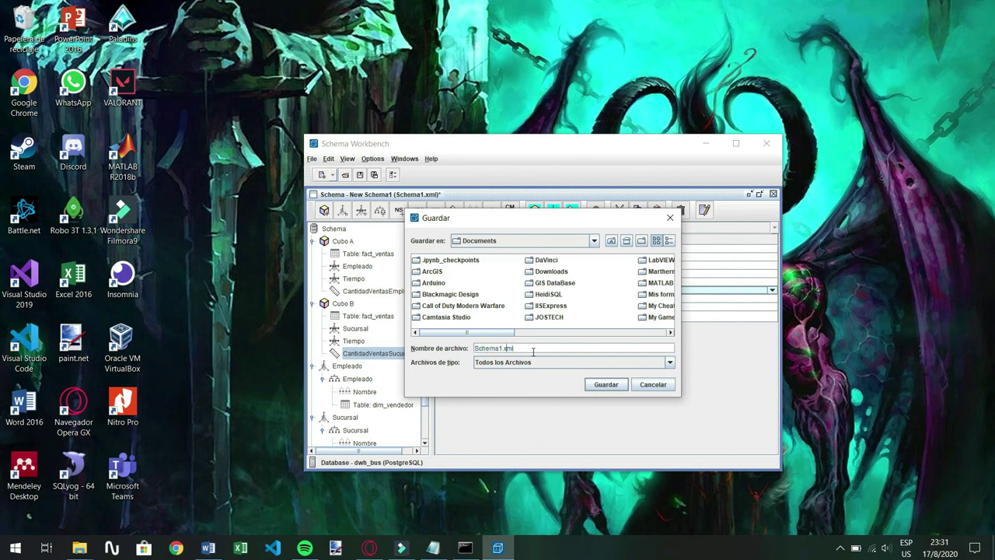
pyautogui.press('Home')
pyautogui.hotkey('ctrl', 'shift', 'Right')
pyautogui.press('BackSpace')
pyautogui.write('Tiempo')
pyautogui.click(607, 385)
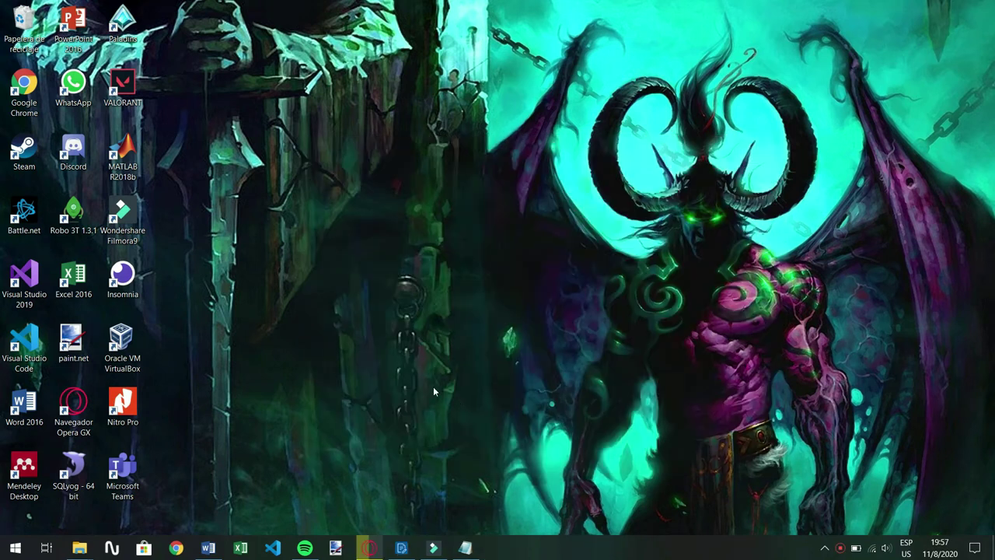
# Start a new report in Pentaho Report Designer using the Report Design Wizard
pyautogui.click(412, 547)
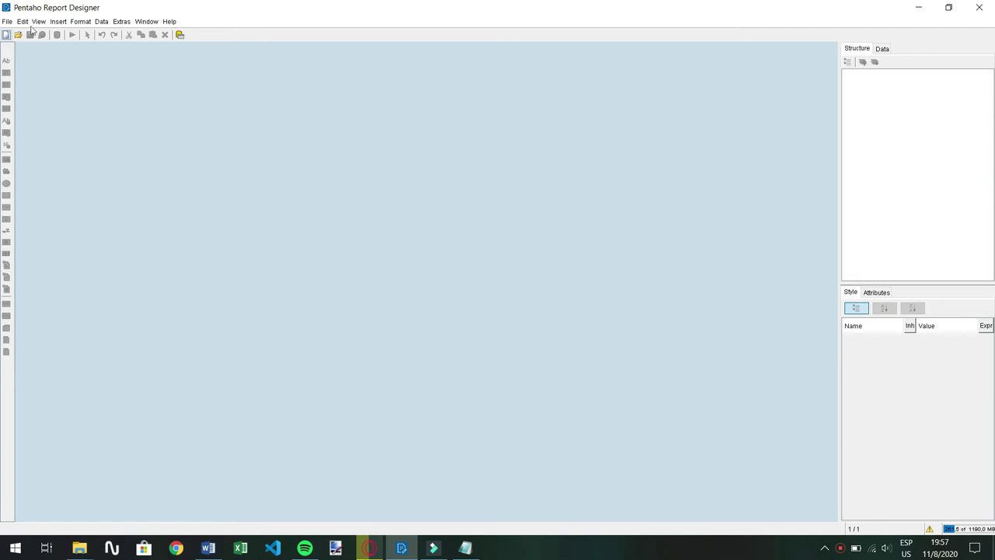
pyautogui.click(6, 21)
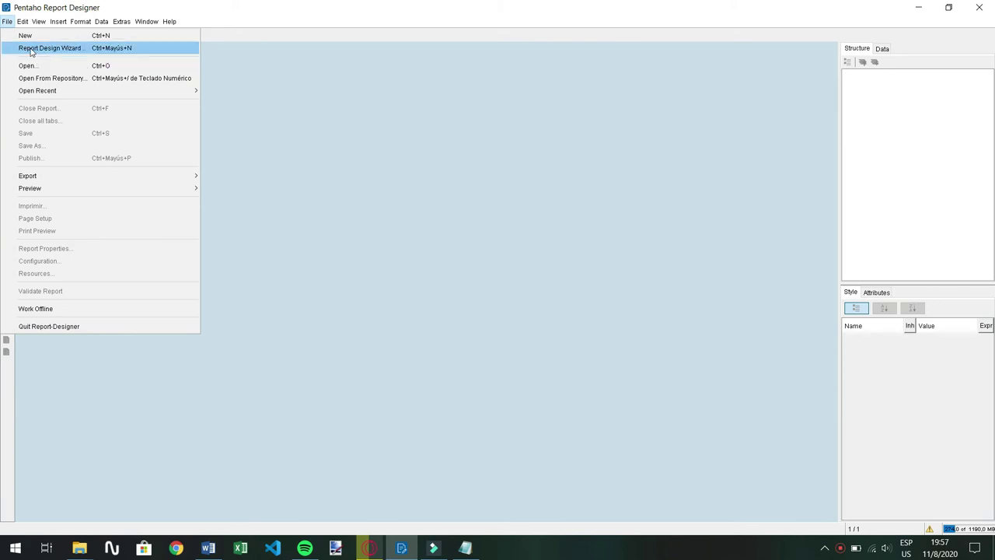
pyautogui.click(72, 49)
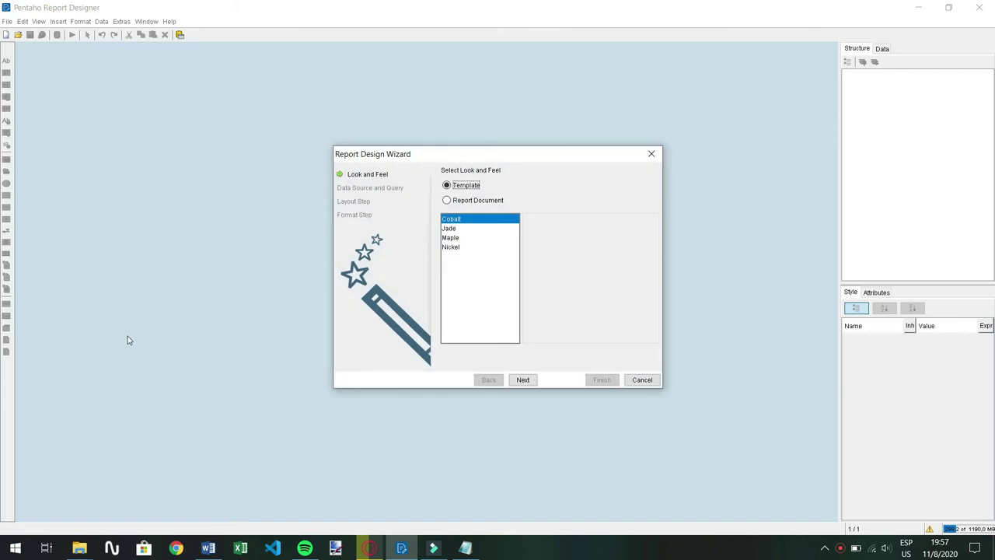
# Compare the Jade, Maple, Cobalt and Nickel templates, choose Jade and continue
pyautogui.click(457, 229)
pyautogui.click(456, 237)
pyautogui.click(455, 229)
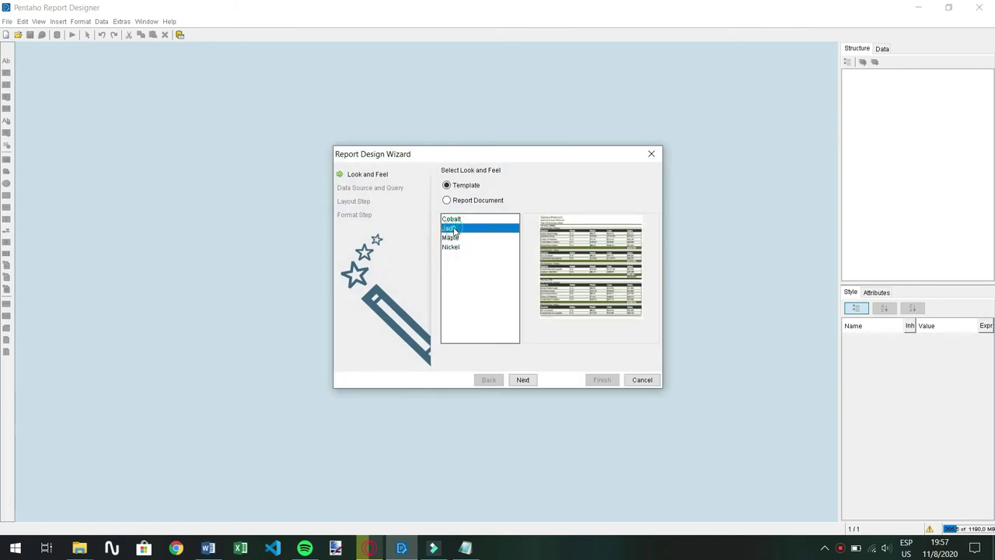
pyautogui.click(453, 219)
pyautogui.click(455, 228)
pyautogui.click(457, 238)
pyautogui.click(462, 248)
pyautogui.click(458, 237)
pyautogui.click(456, 229)
pyautogui.click(453, 219)
pyautogui.click(456, 229)
pyautogui.click(457, 238)
pyautogui.click(459, 246)
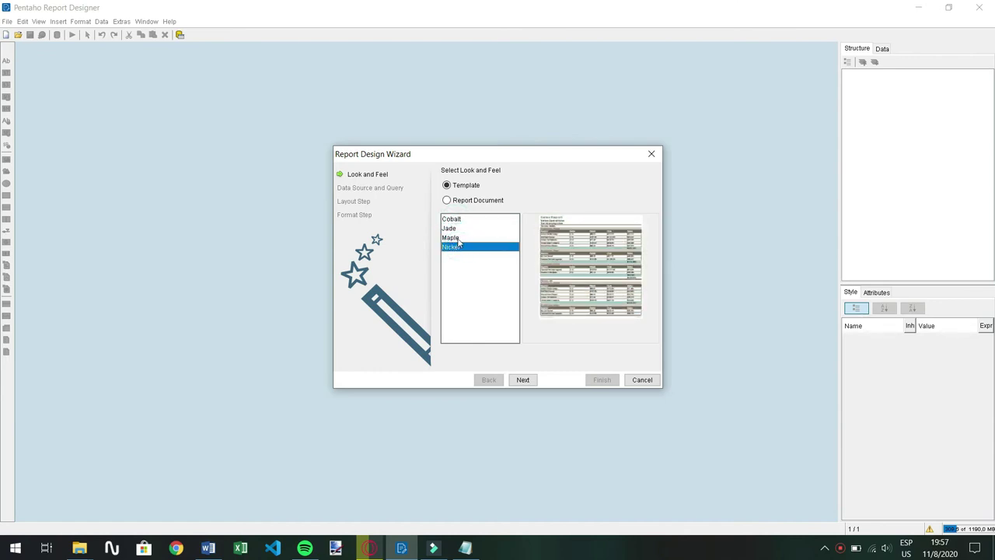
pyautogui.click(457, 237)
pyautogui.click(456, 229)
pyautogui.click(453, 219)
pyautogui.click(452, 227)
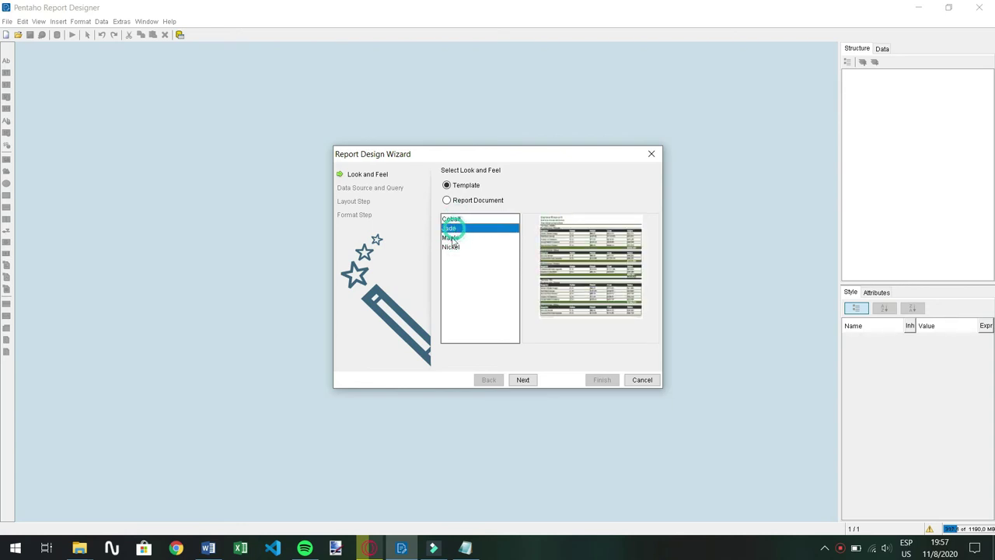
pyautogui.click(453, 238)
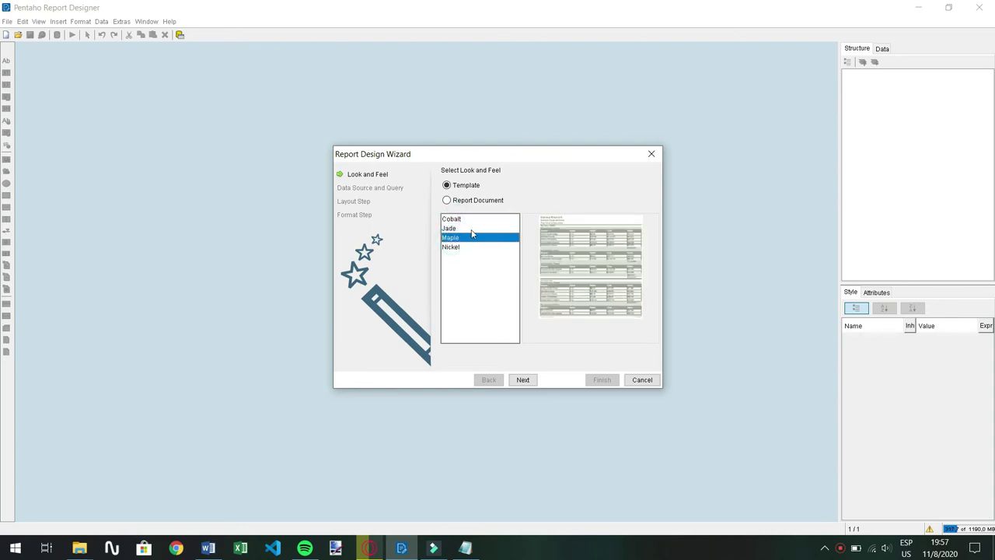
pyautogui.click(471, 229)
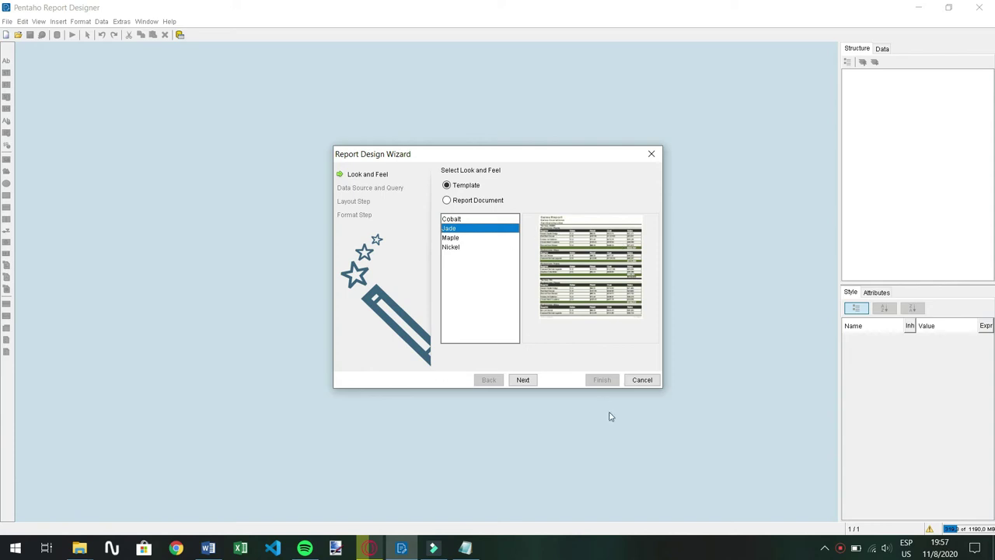
pyautogui.click(528, 379)
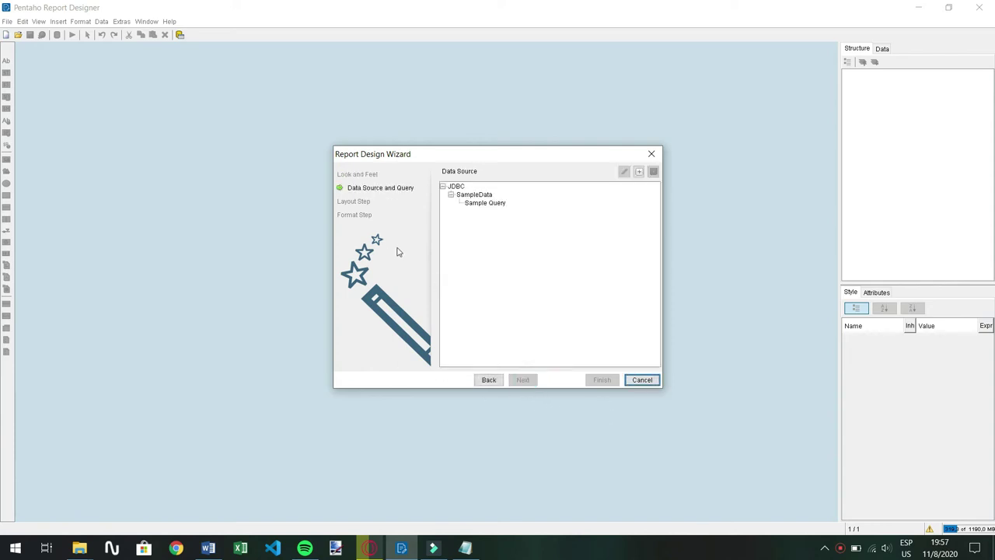
# Create a new JDBC data source
pyautogui.click(459, 187)
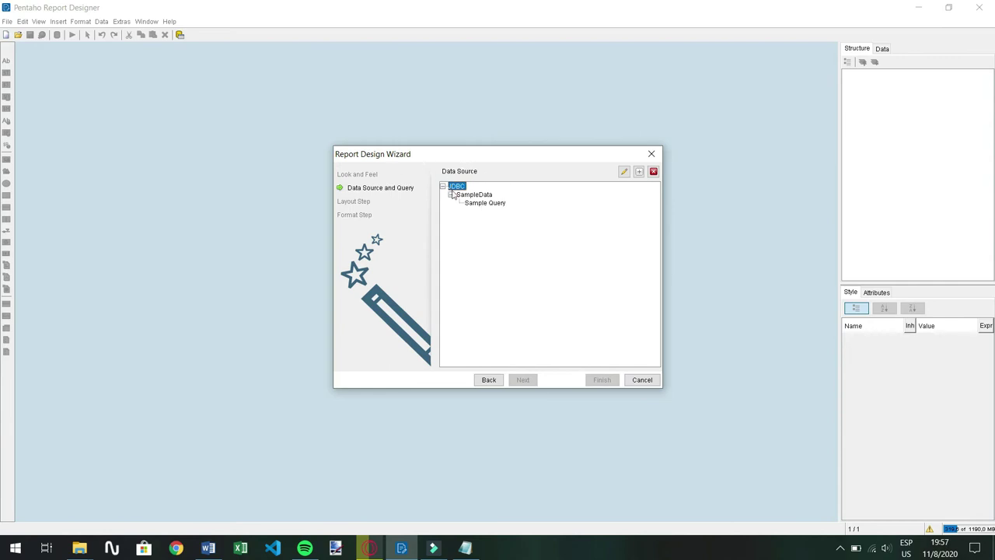
pyautogui.click(638, 172)
pyautogui.doubleClick(467, 198)
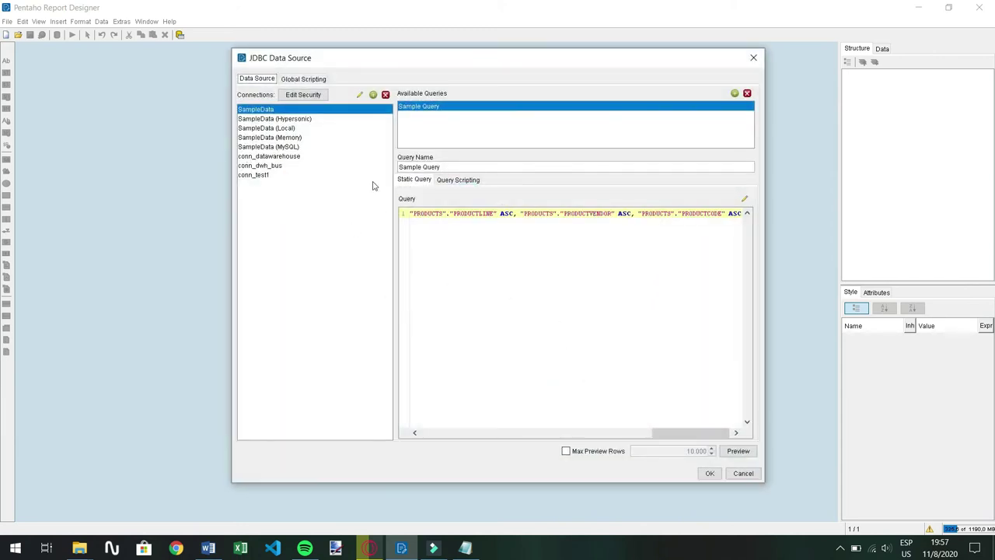
pyautogui.click(276, 165)
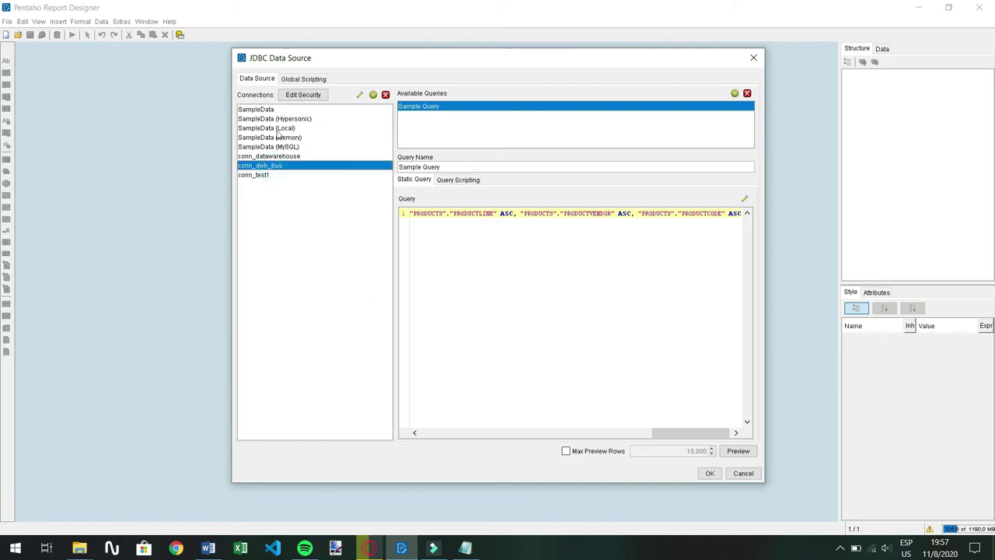
# Add three queries, Query 1 to Query 3, and begin a new database connection
pyautogui.click(735, 94)
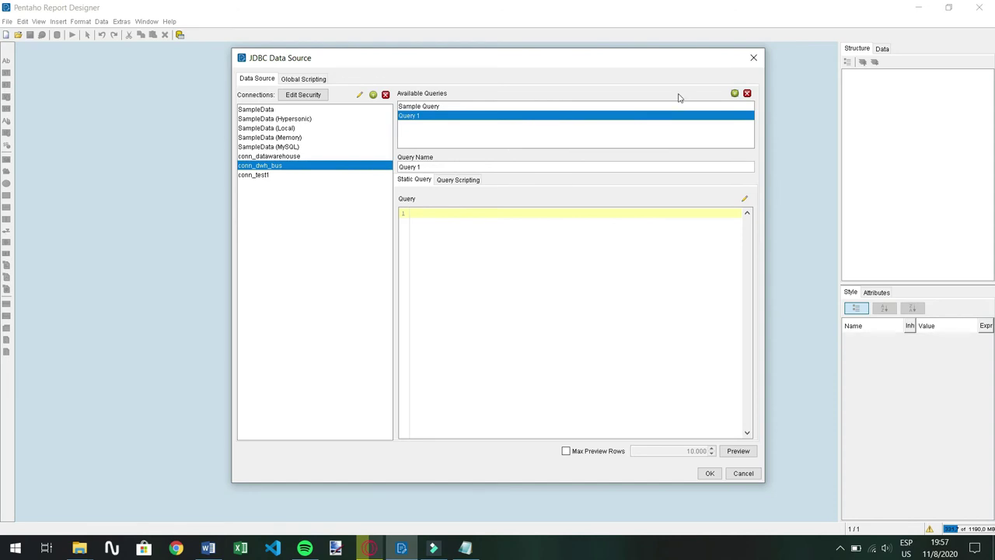
pyautogui.click(734, 93)
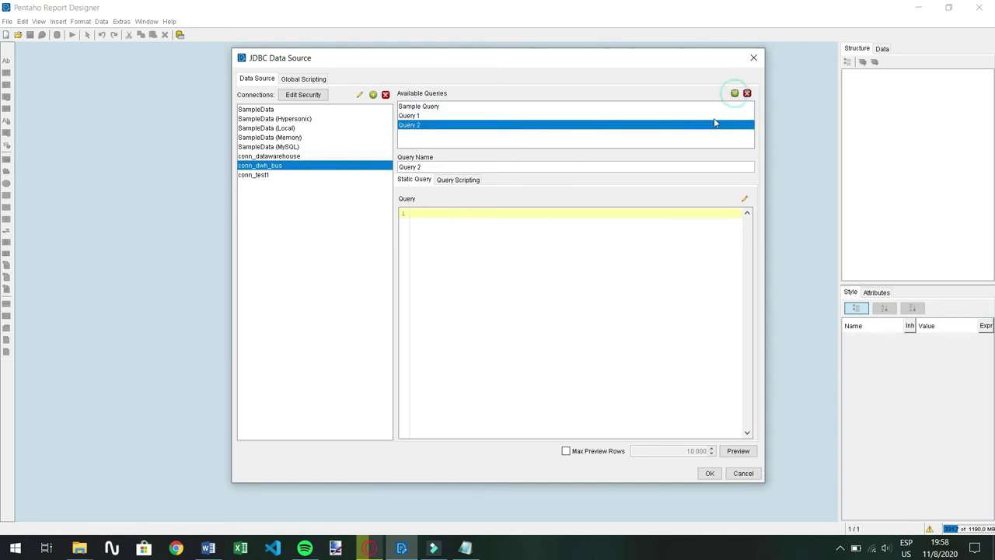
pyautogui.click(287, 180)
pyautogui.click(274, 110)
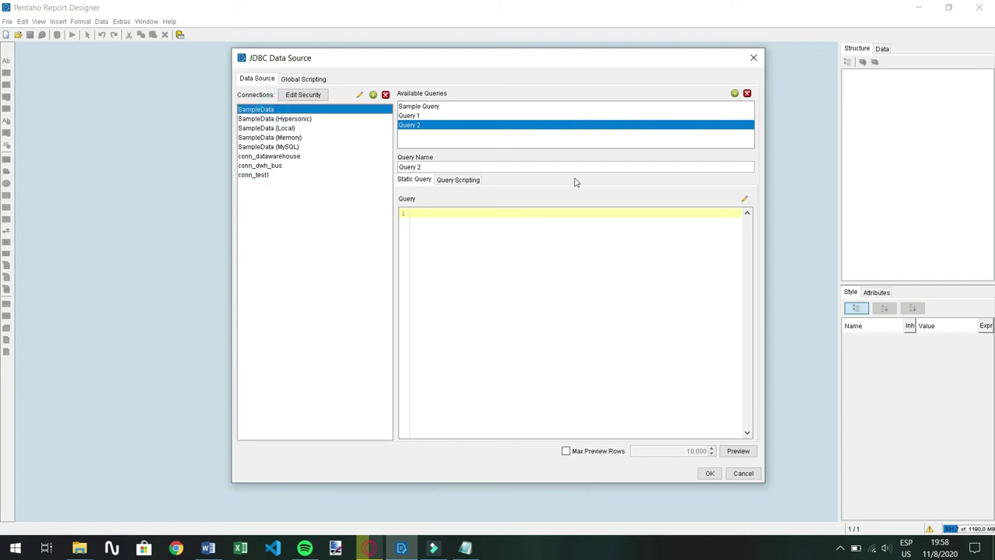
pyautogui.click(734, 93)
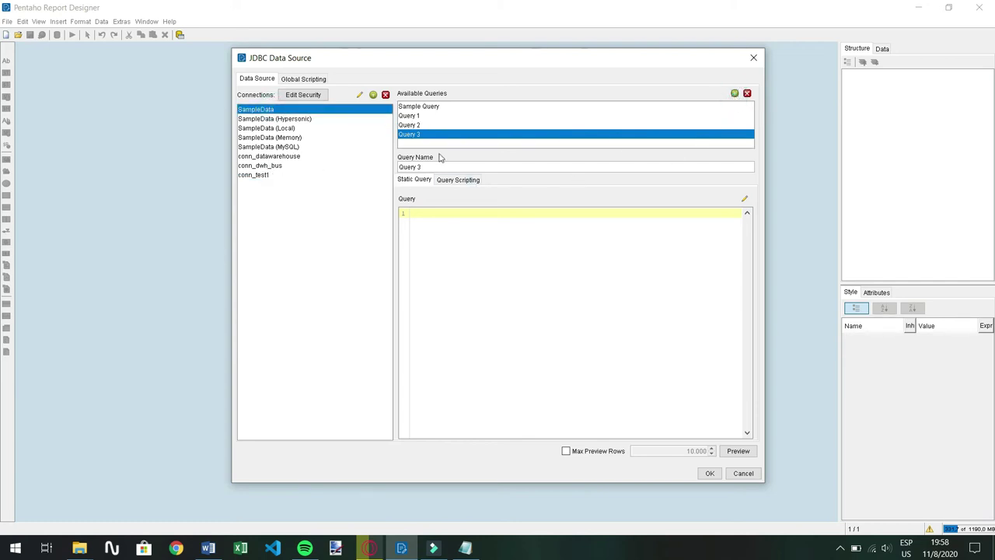
pyautogui.click(440, 126)
pyautogui.click(438, 115)
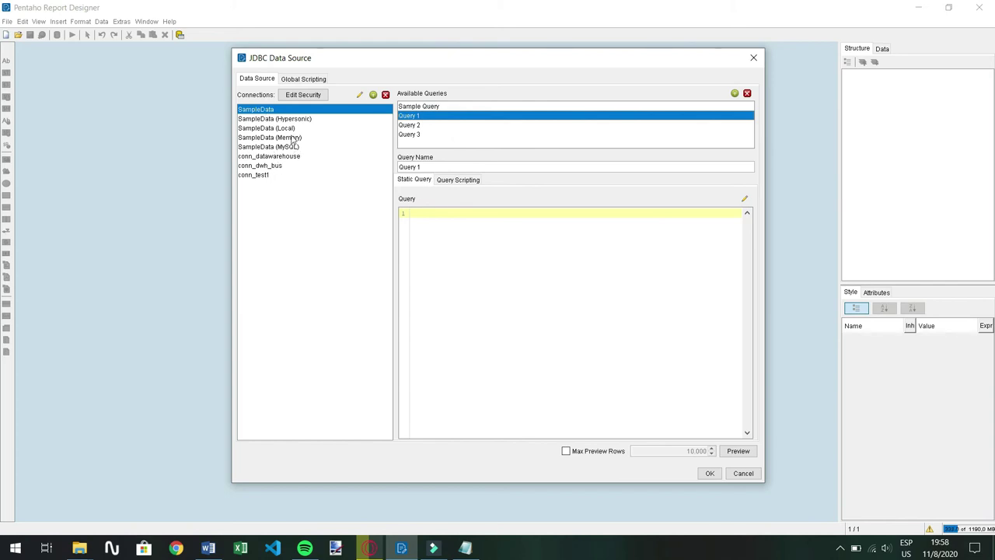
pyautogui.click(371, 94)
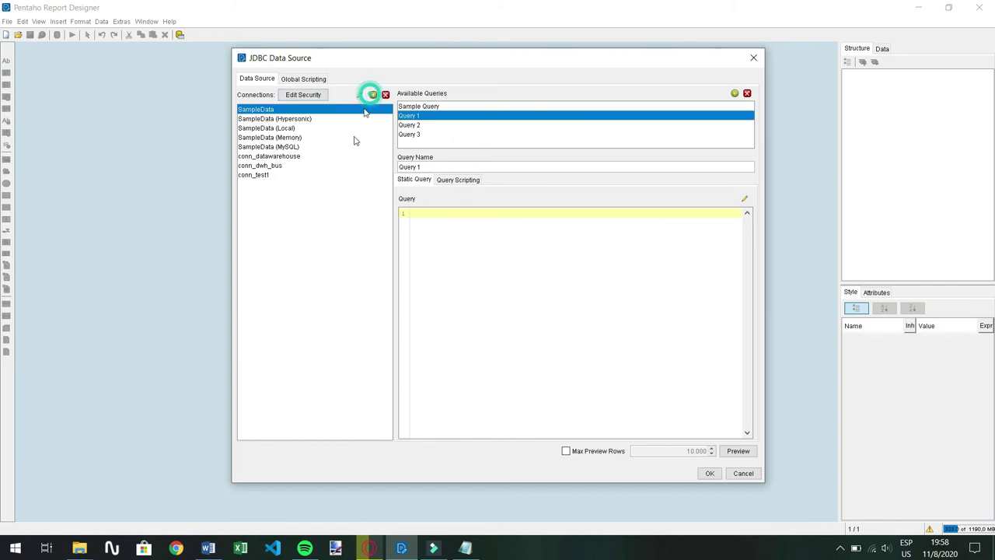
pyautogui.scroll(-10, 494, 201)
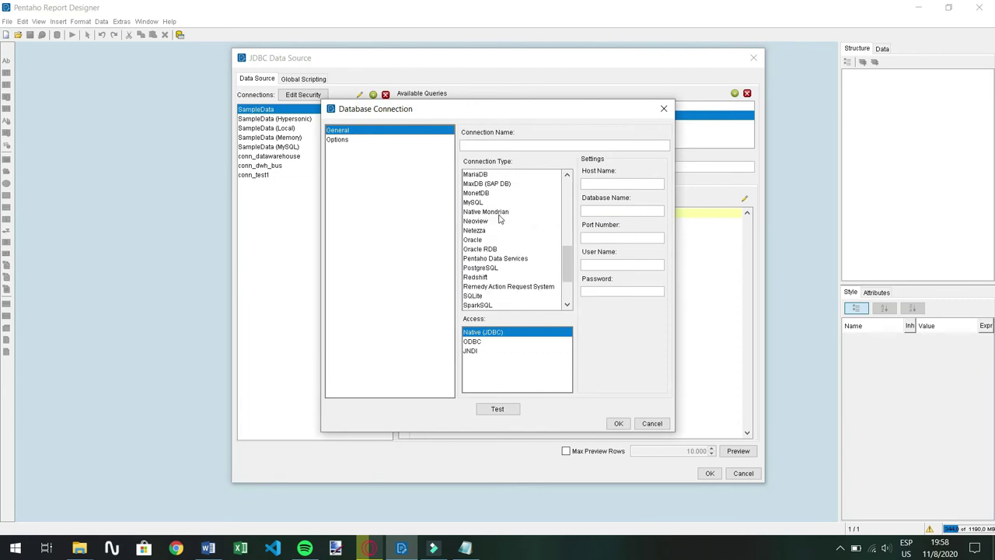
# Define PostgreSQL connection conn_prueba1 to dwh_bus on localhost:5432 with the database user credentials
pyautogui.click(502, 240)
pyautogui.click(634, 181)
pyautogui.write('localhost')
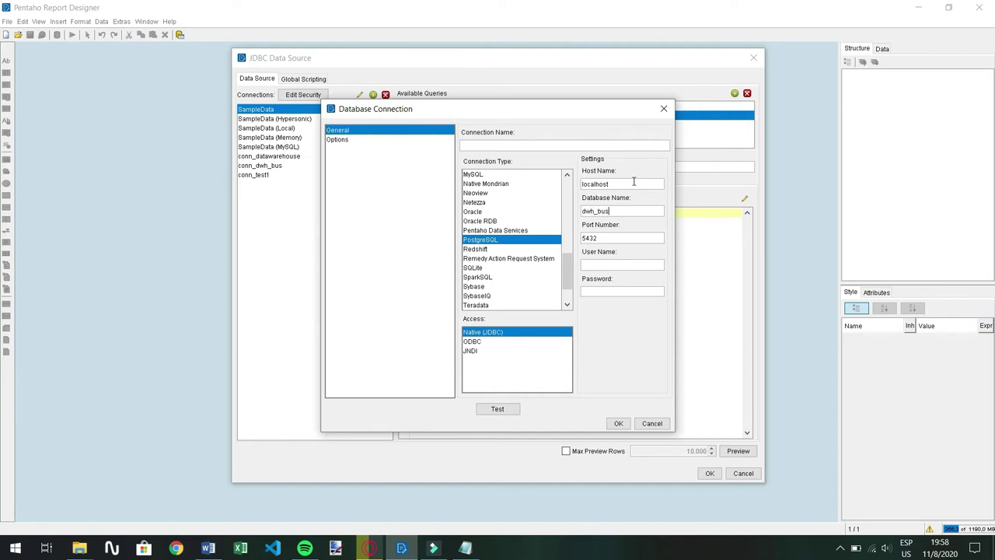
pyautogui.click(602, 266)
pyautogui.write('postgres')
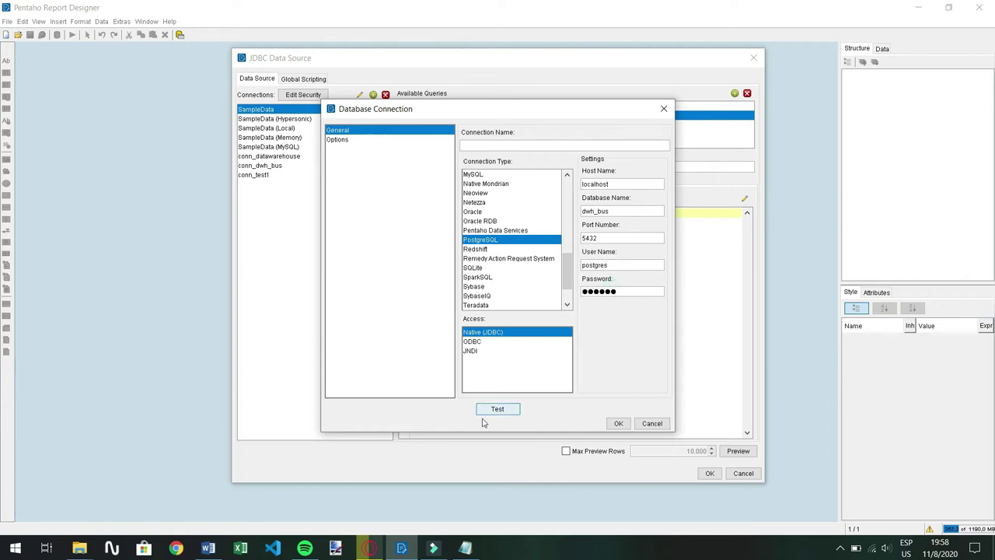
pyautogui.click(618, 423)
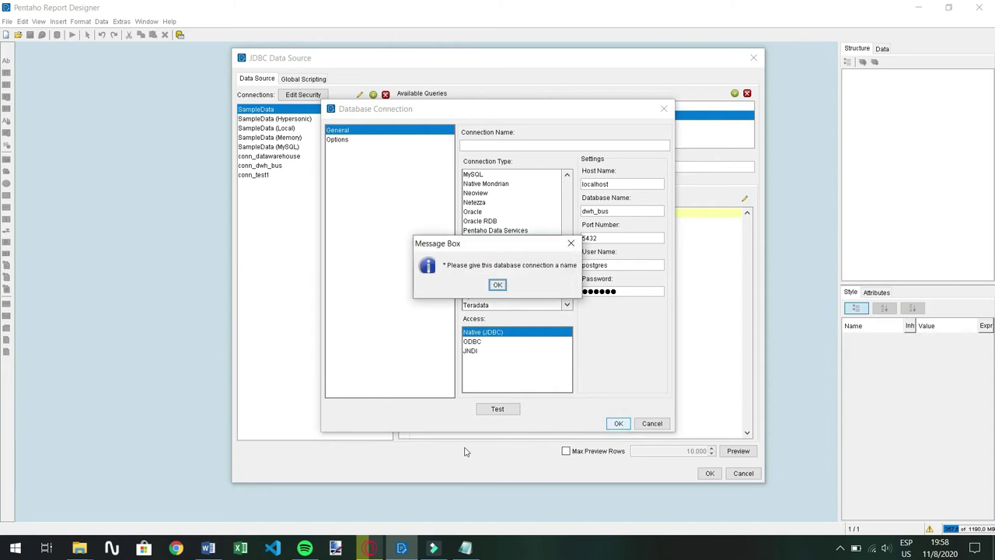
pyautogui.click(497, 285)
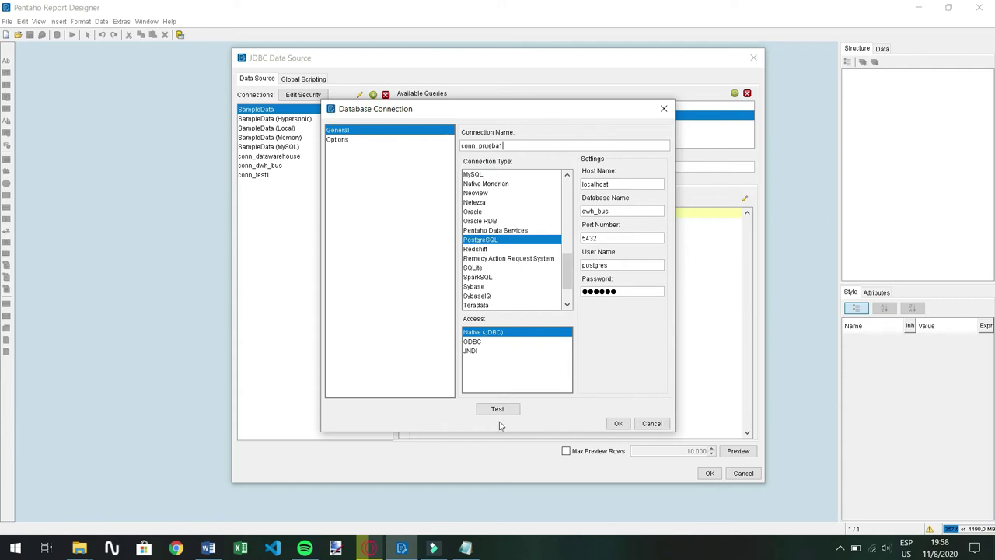
pyautogui.click(619, 423)
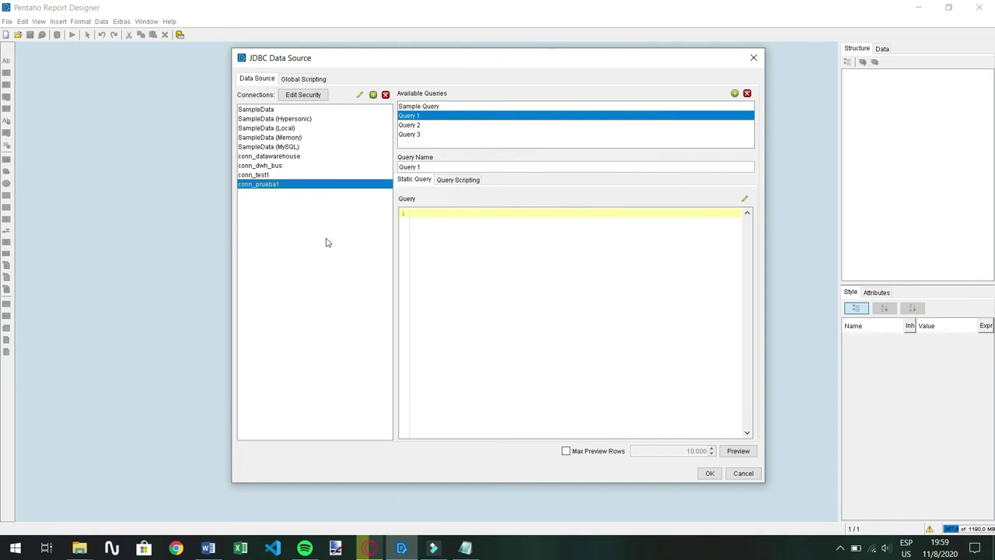
# Assign conn_prueba1 to the query and dismiss the failed empty-query preview
pyautogui.click(304, 166)
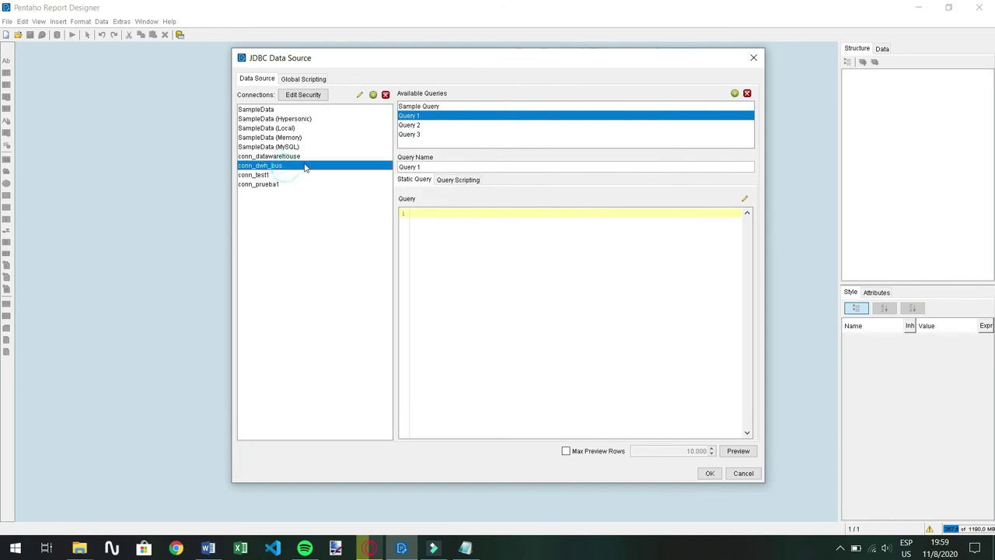
pyautogui.click(282, 185)
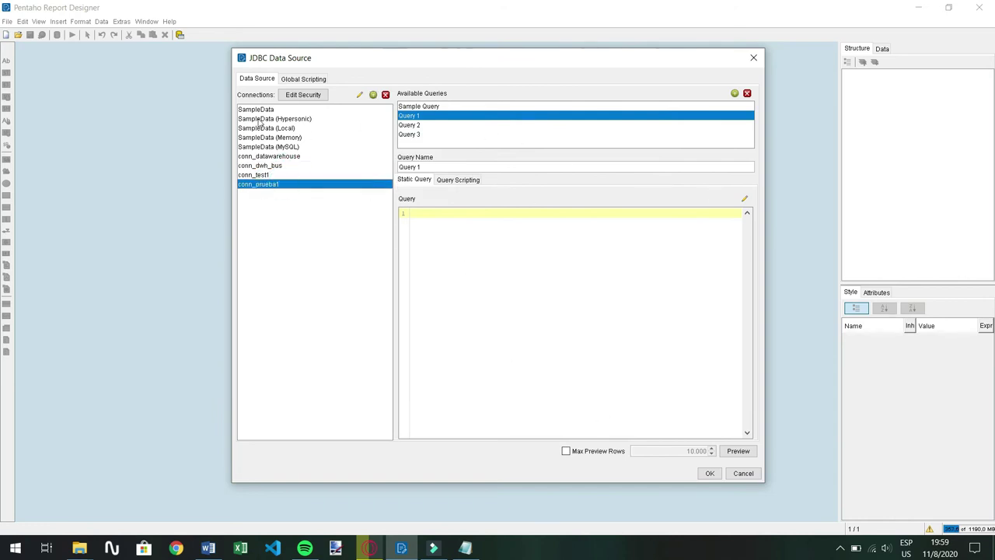
pyautogui.click(735, 451)
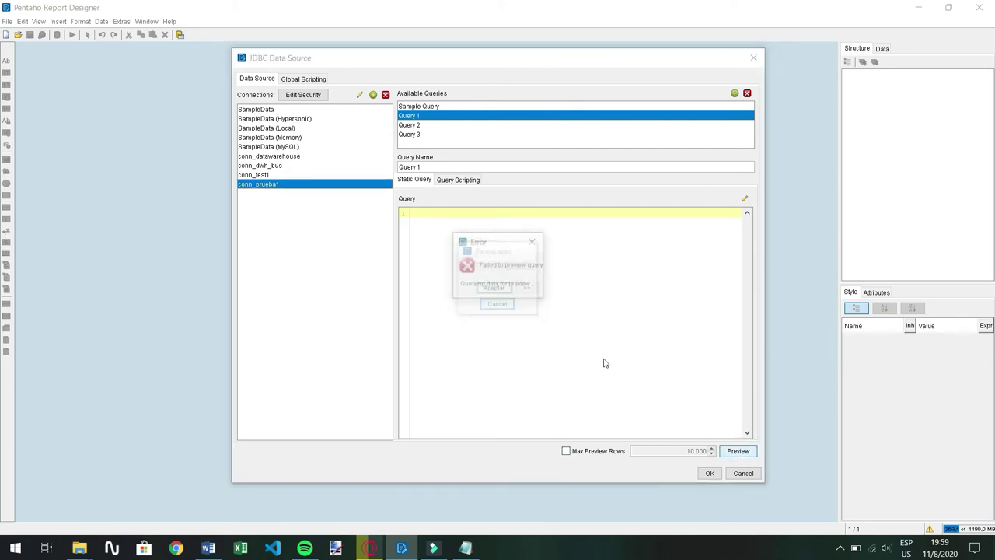
pyautogui.click(527, 240)
# Rename Query 1 to 'Prueba'
pyautogui.click(483, 220)
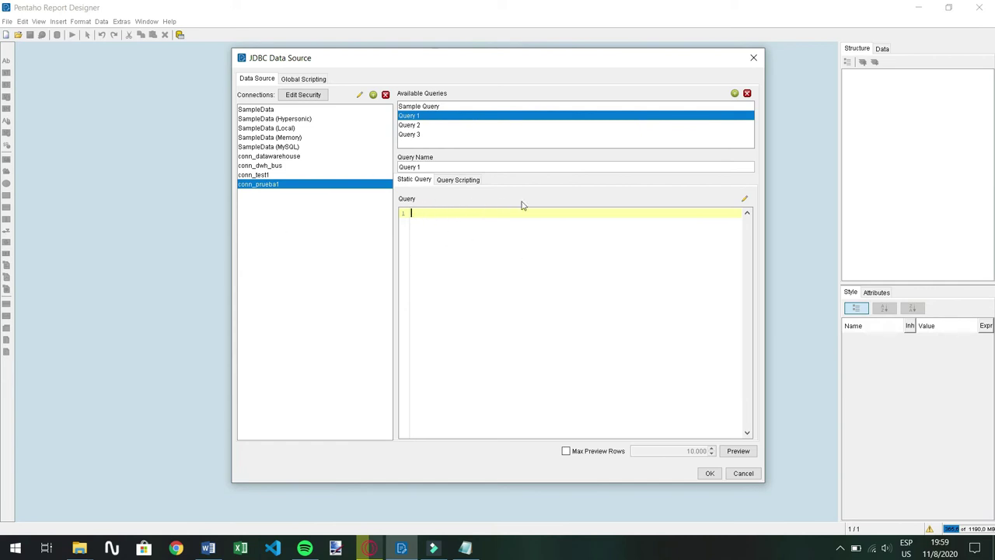
pyautogui.tripleClick(437, 167)
pyautogui.press('BackSpace')
pyautogui.write('Prueba')
pyautogui.click(439, 217)
# Copy the saved query line from the notes file and switch to pgAdmin 4
pyautogui.click(466, 548)
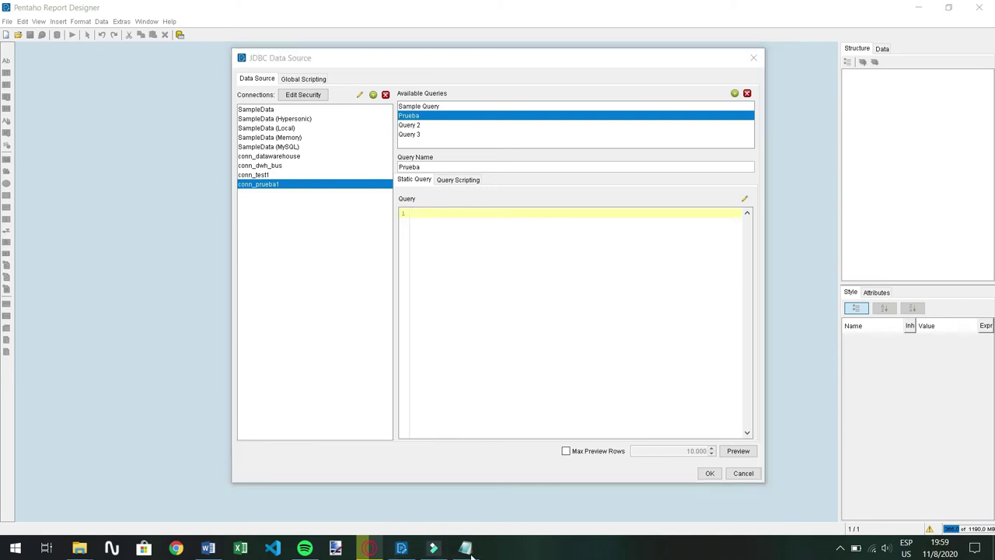
pyautogui.click(480, 174)
pyautogui.press('End')
pyautogui.hotkey('shift', 'Home')
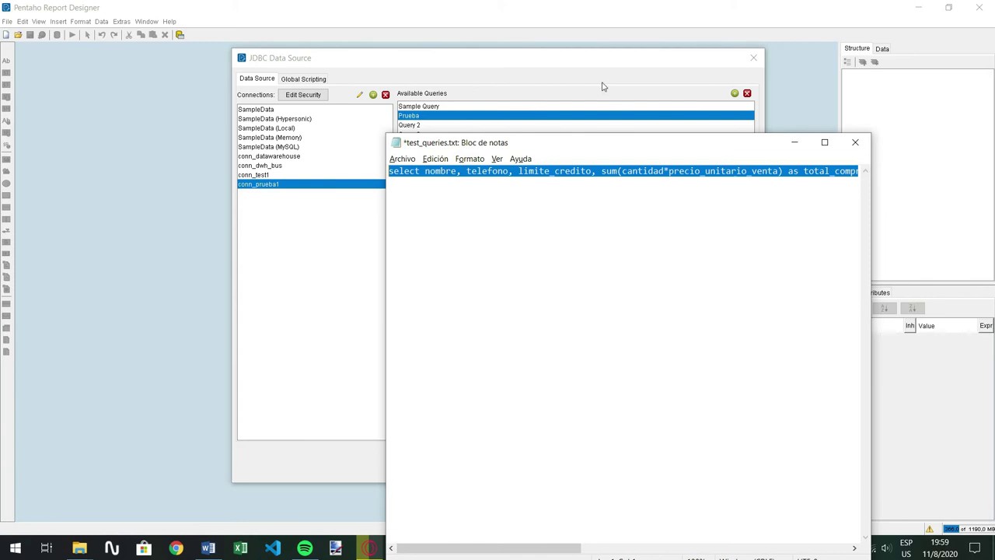
pyautogui.click(793, 142)
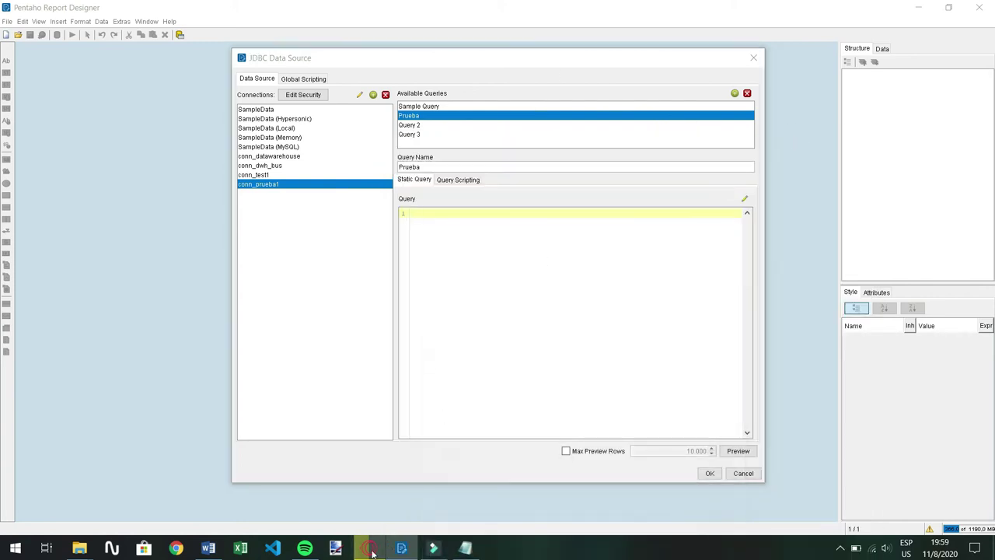
pyautogui.click(368, 548)
pyautogui.click(210, 10)
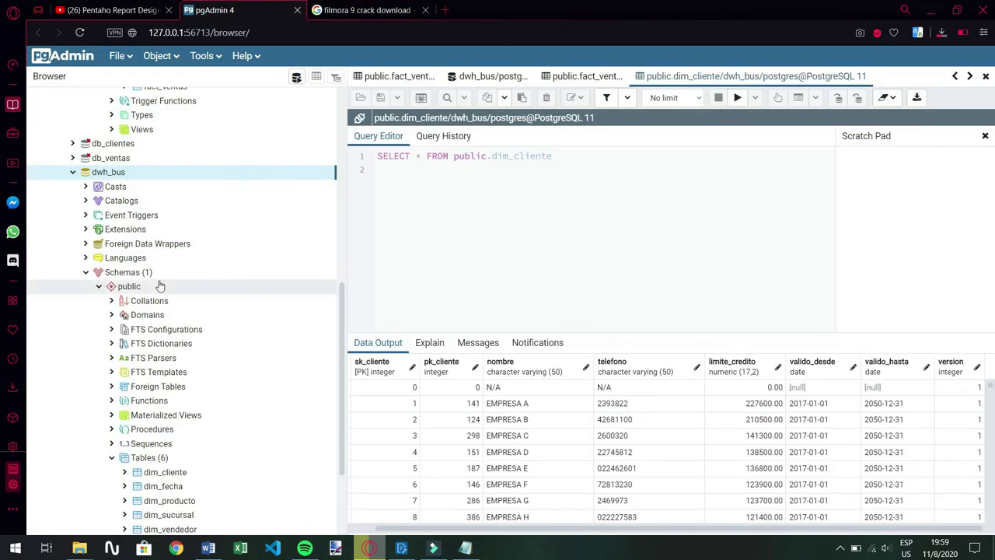
# Open a Query Tool on dwh_bus, paste the customer purchase-totals query and run it
pyautogui.rightClick(113, 178)
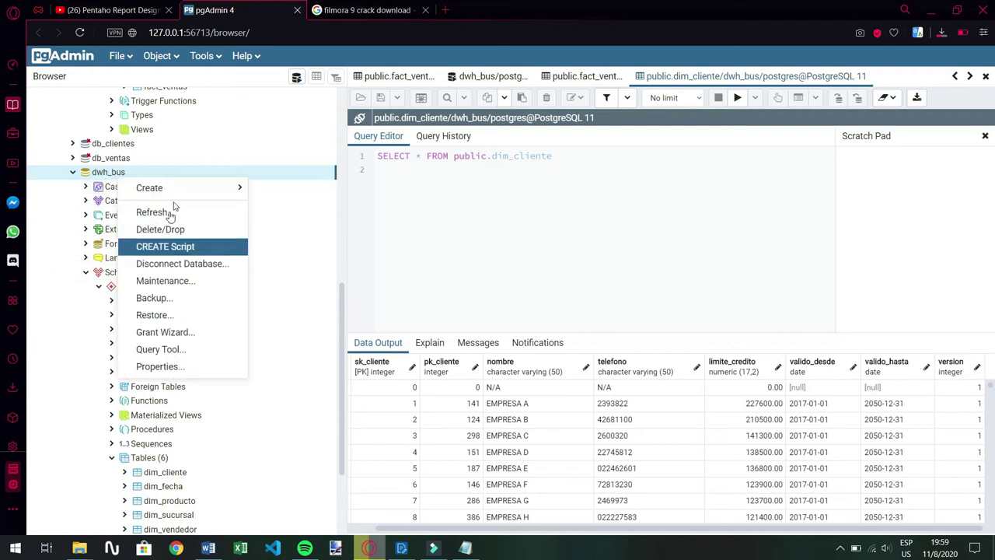
pyautogui.click(198, 349)
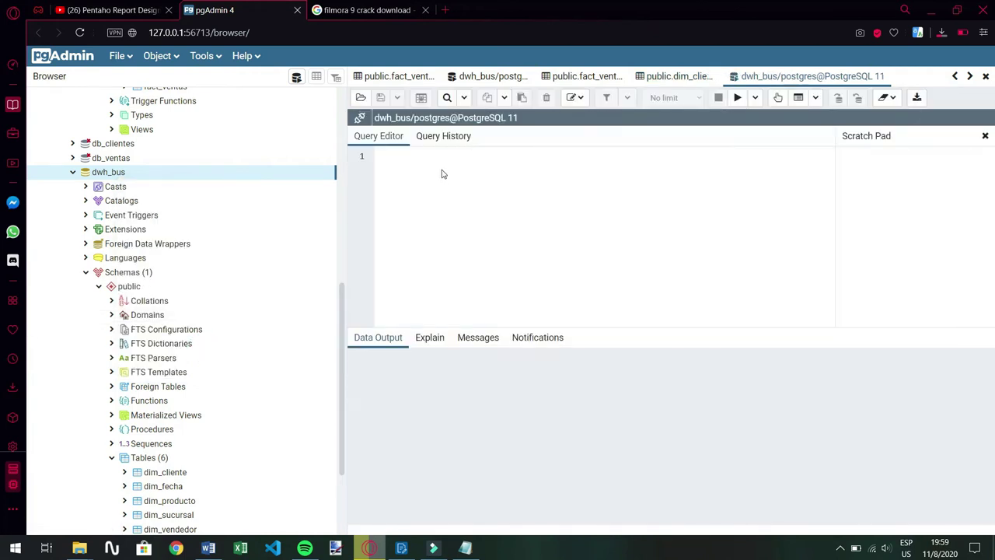
pyautogui.click(441, 164)
pyautogui.hotkey('ctrl', 'v')
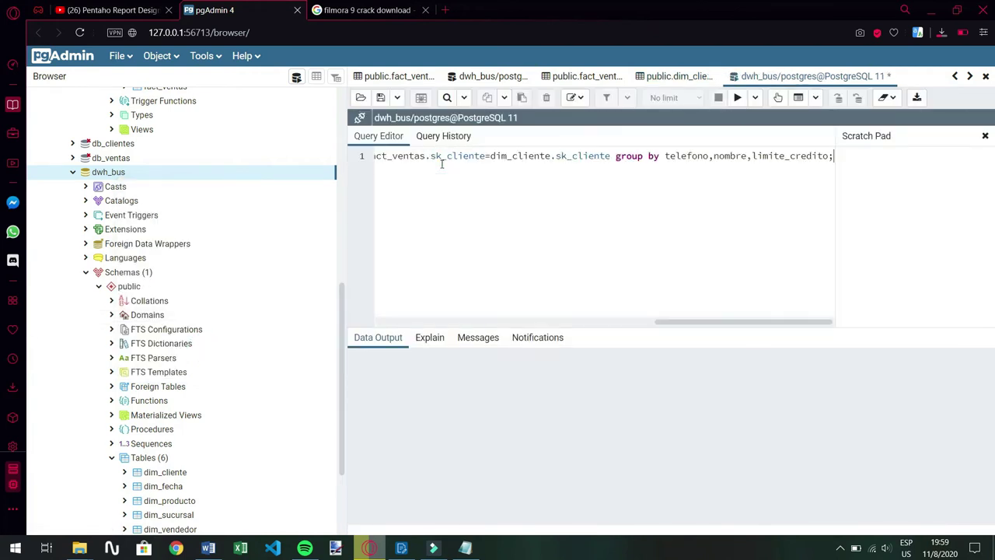
pyautogui.moveTo(730, 322); pyautogui.dragTo(858, 287)
pyautogui.click(738, 97)
pyautogui.scroll(3, 626, 472)
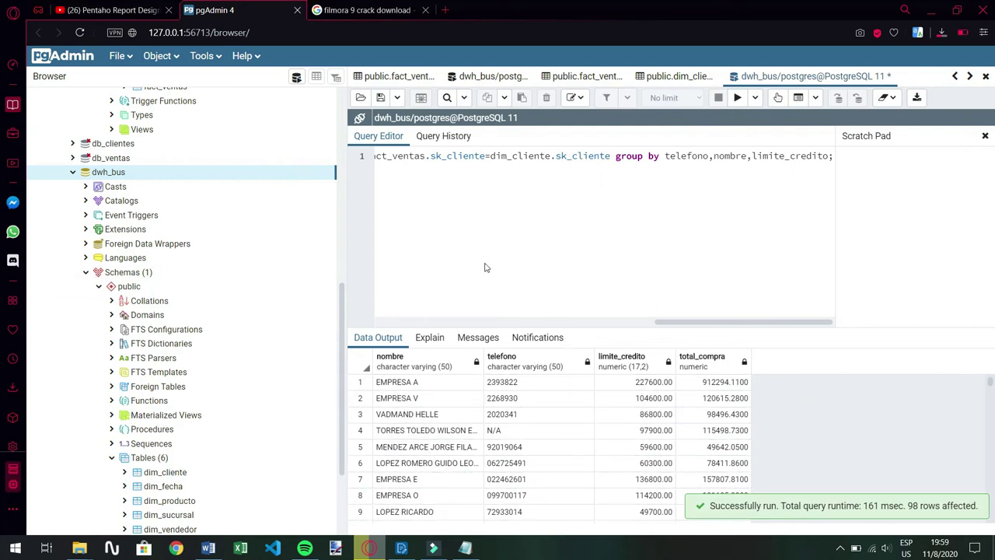
pyautogui.moveTo(706, 322); pyautogui.dragTo(754, 322)
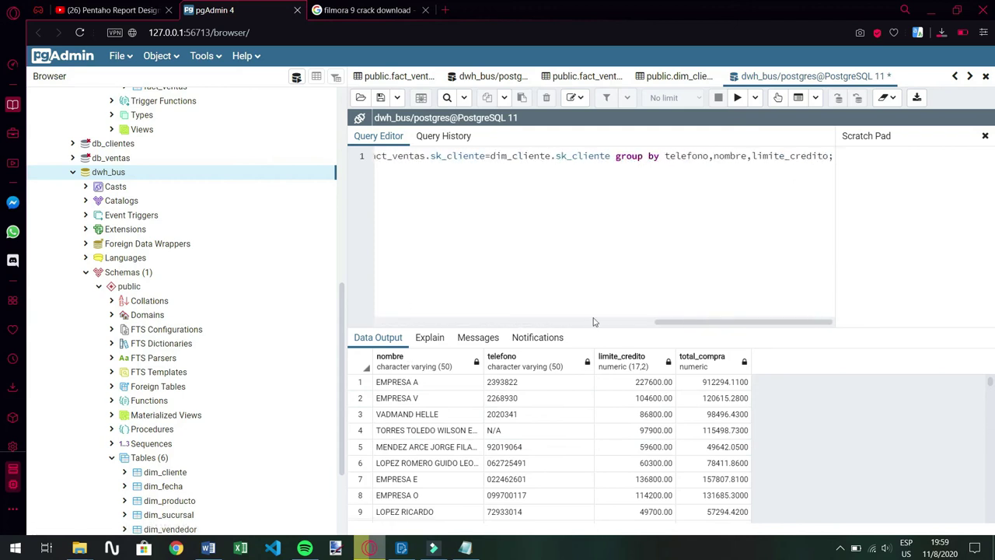
# Highlight the customer purchase-totals requirement in the Word document, then return to pgAdmin results
pyautogui.click(207, 548)
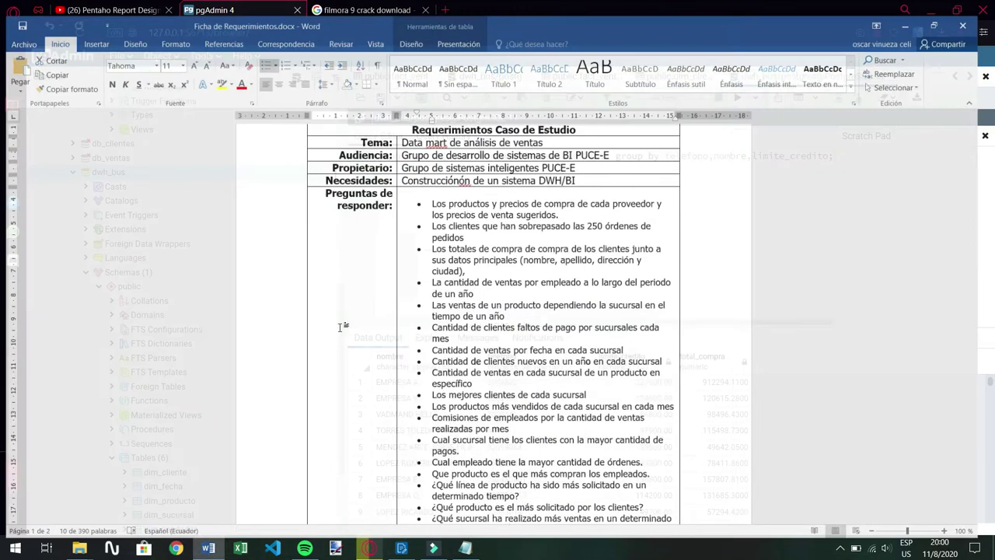
pyautogui.scroll(-2, 544, 233)
pyautogui.scroll(3, 556, 165)
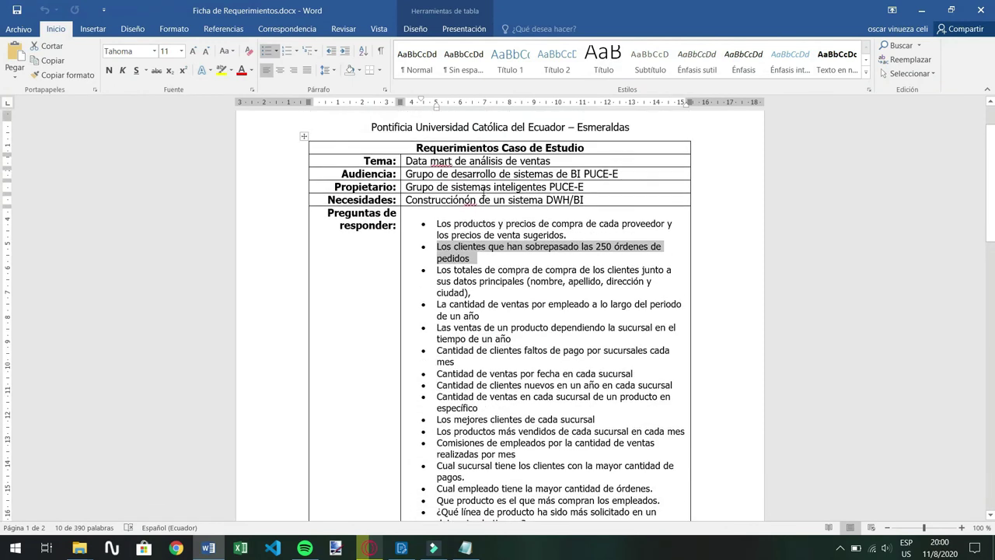
pyautogui.scroll(-1, 483, 190)
pyautogui.click(508, 227)
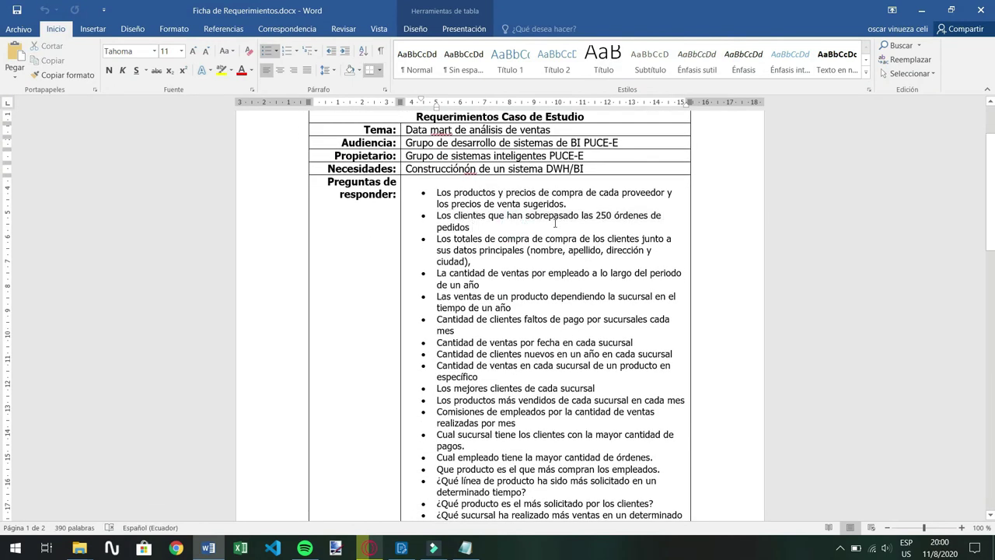
pyautogui.scroll(-1, 555, 225)
pyautogui.moveTo(441, 208); pyautogui.dragTo(471, 230)
pyautogui.press('Right')
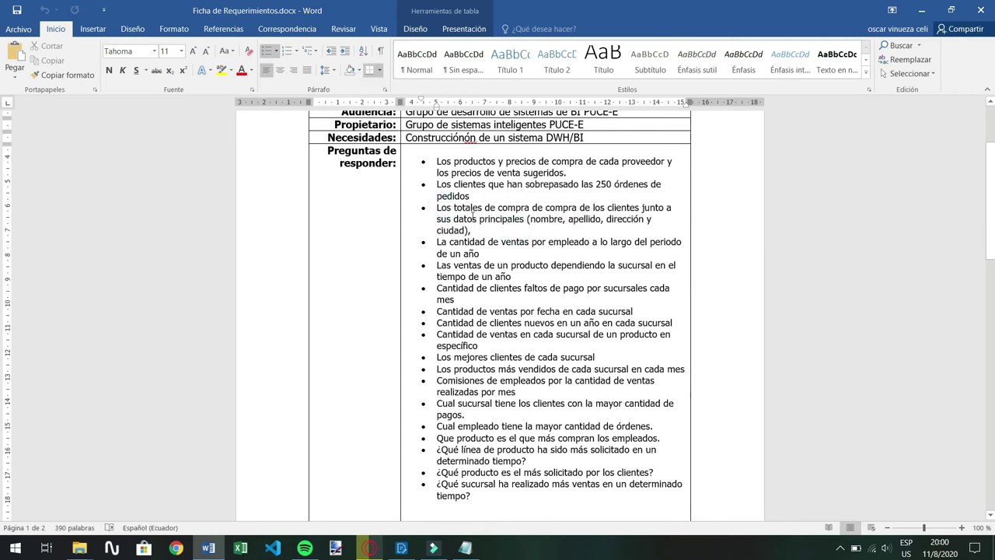
pyautogui.moveTo(439, 208); pyautogui.dragTo(470, 230)
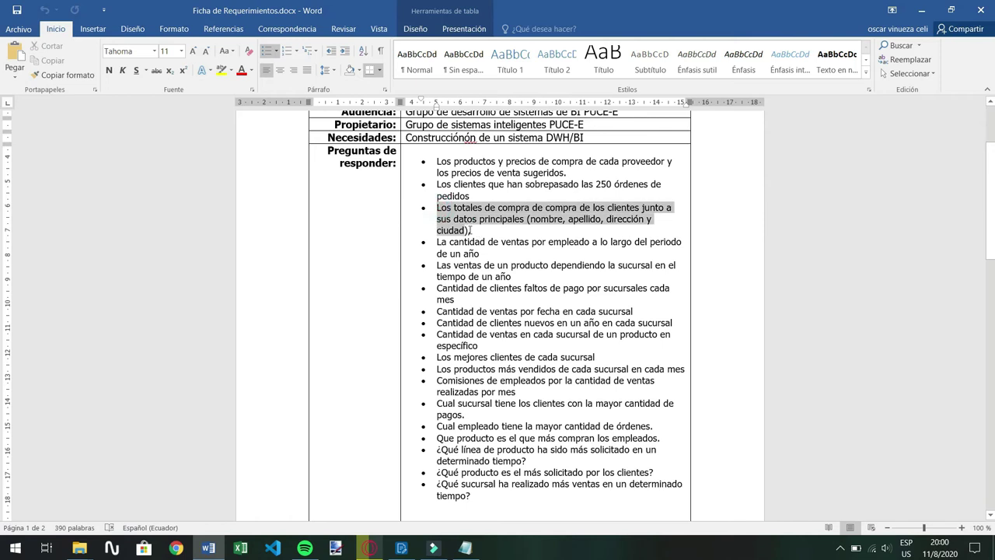
pyautogui.scroll(1, 494, 293)
pyautogui.scroll(-1, 464, 315)
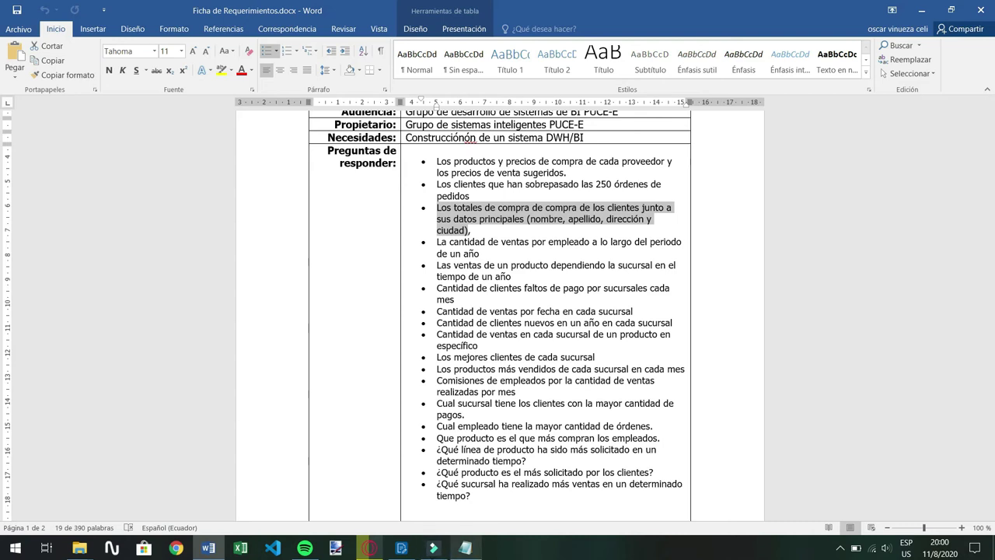
pyautogui.click(369, 548)
pyautogui.moveTo(695, 322)
pyautogui.mouseDown()
pyautogui.moveTo(653, 325)
pyautogui.moveTo(698, 326)
pyautogui.mouseUp()
# Compare the first customers' names and total_compra, checking the Word requirement in between
pyautogui.click(709, 383)
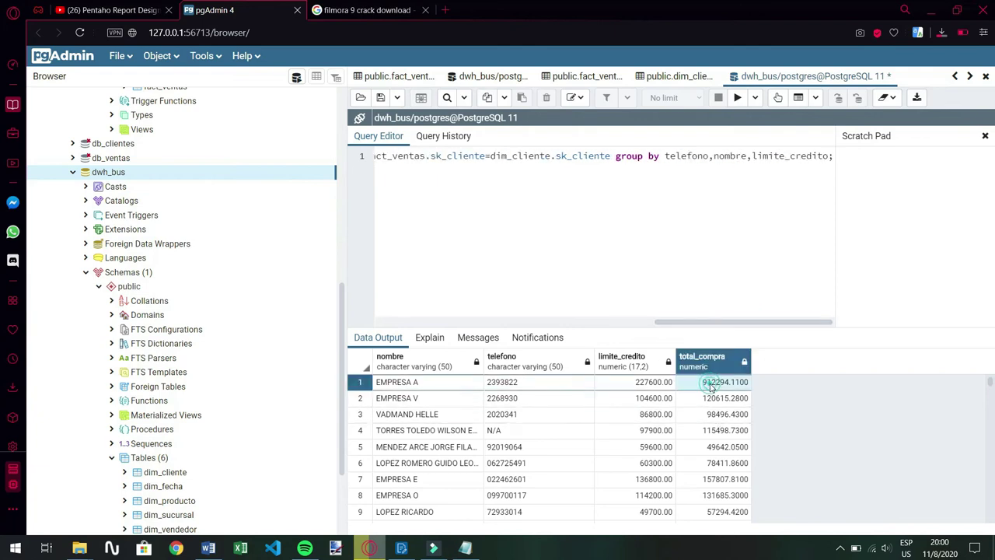
pyautogui.click(424, 383)
pyautogui.click(433, 398)
pyautogui.click(433, 384)
pyautogui.click(433, 398)
pyautogui.click(428, 383)
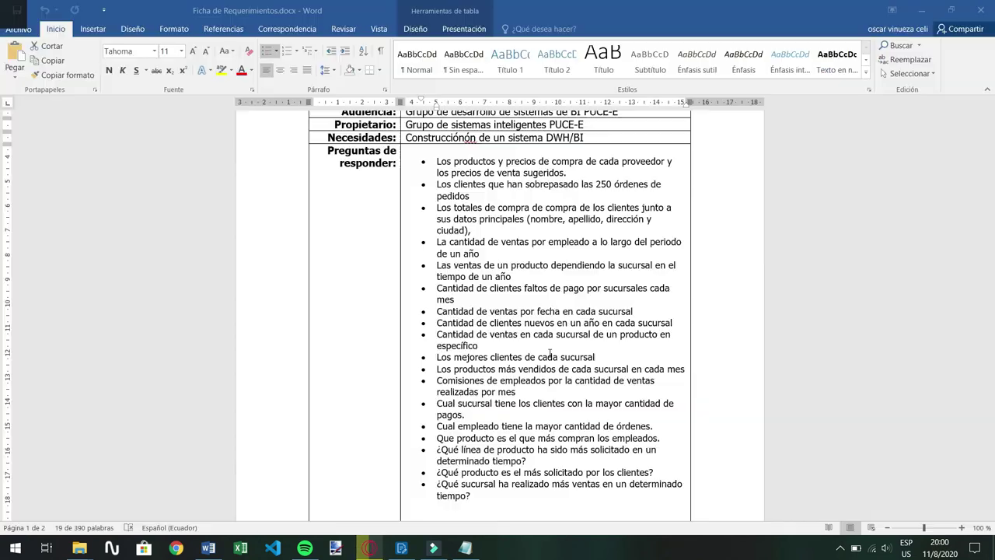
pyautogui.hotkey('alt', 'Tab')
pyautogui.click(572, 226)
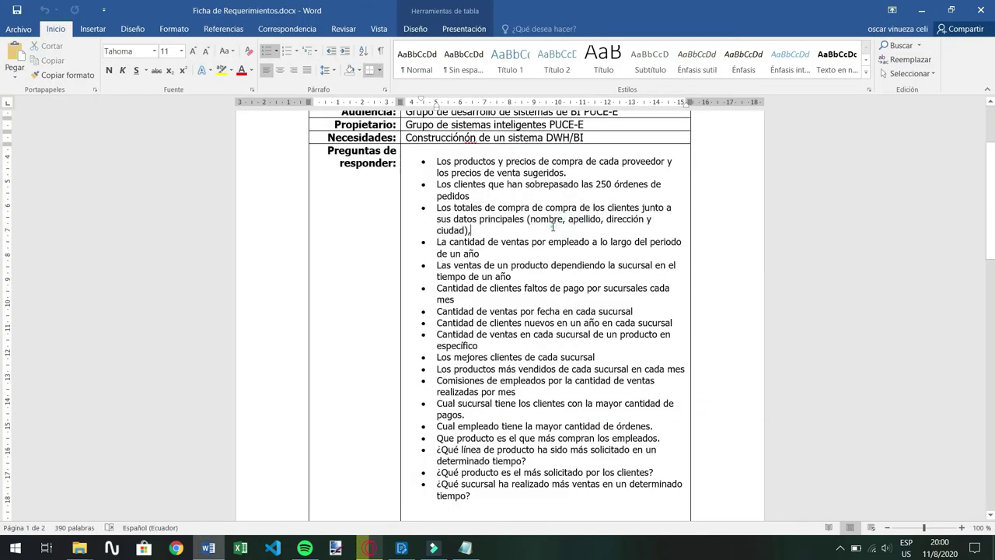
pyautogui.hotkey('alt', 'Tab')
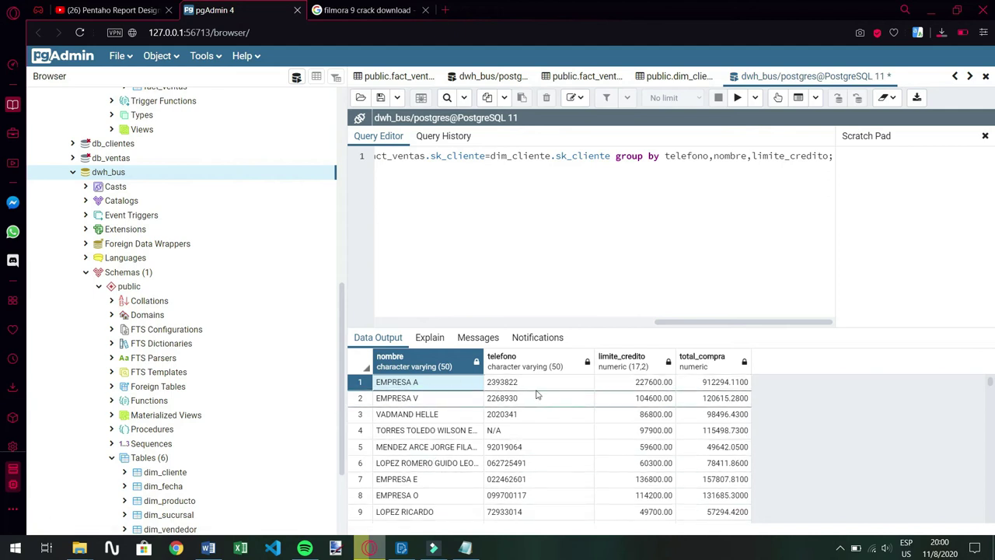
# Inspect the first row's nombre, telefono, limite_credito and total_compra values
pyautogui.click(652, 382)
pyautogui.click(505, 381)
pyautogui.click(461, 381)
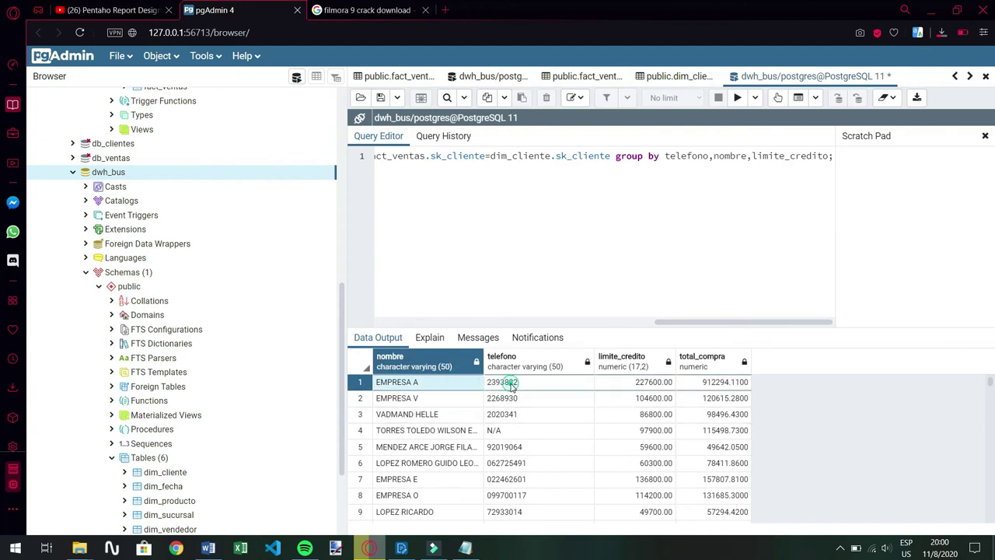
pyautogui.click(506, 381)
pyautogui.click(620, 382)
pyautogui.click(473, 380)
pyautogui.click(504, 384)
pyautogui.click(708, 386)
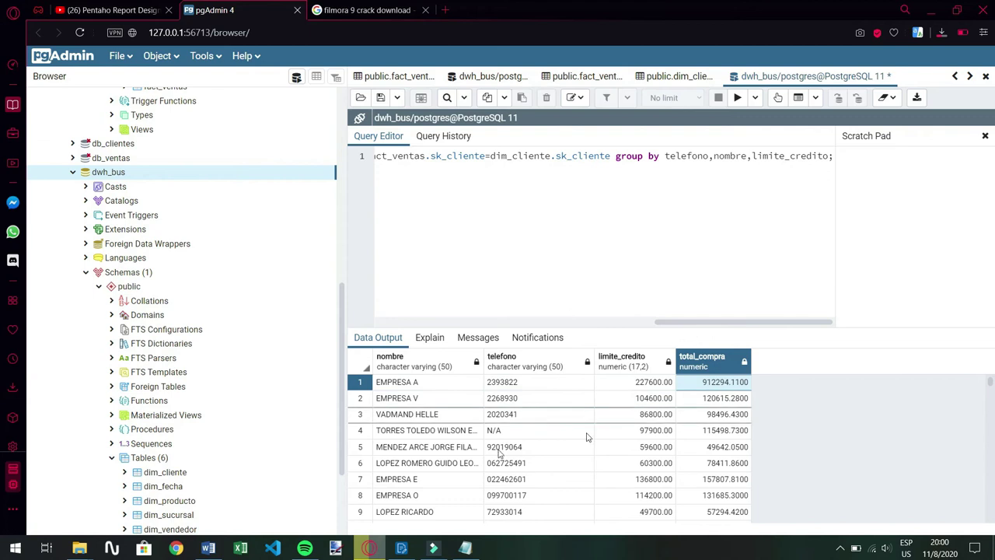
# Paste the purchase-totals SQL into the Prueba query, preview its rows, and confirm the data source
pyautogui.click(402, 548)
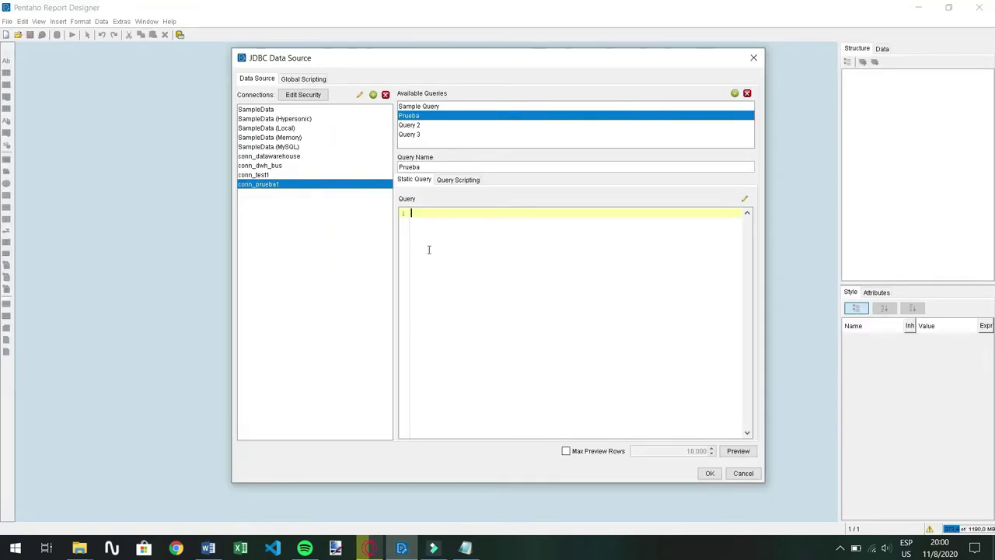
pyautogui.click(465, 548)
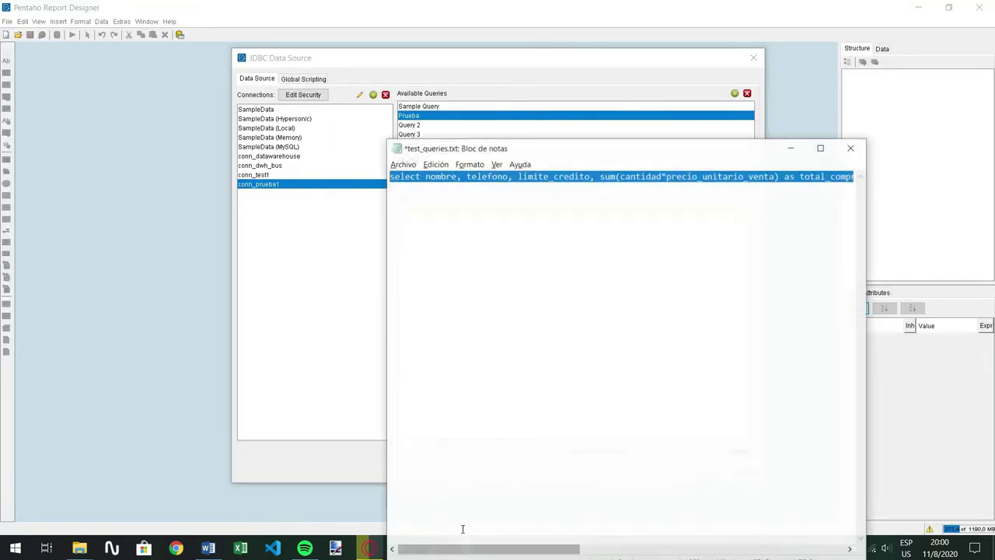
pyautogui.click(793, 142)
pyautogui.click(447, 215)
pyautogui.hotkey('ctrl', 'v')
pyautogui.moveTo(690, 433)
pyautogui.mouseDown()
pyautogui.moveTo(601, 436)
pyautogui.moveTo(692, 434)
pyautogui.mouseUp()
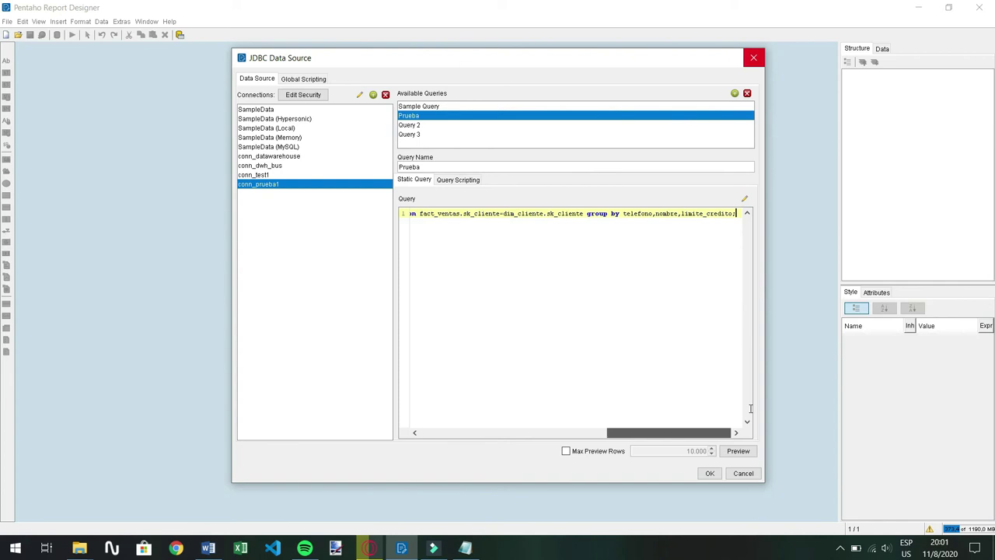
pyautogui.click(743, 456)
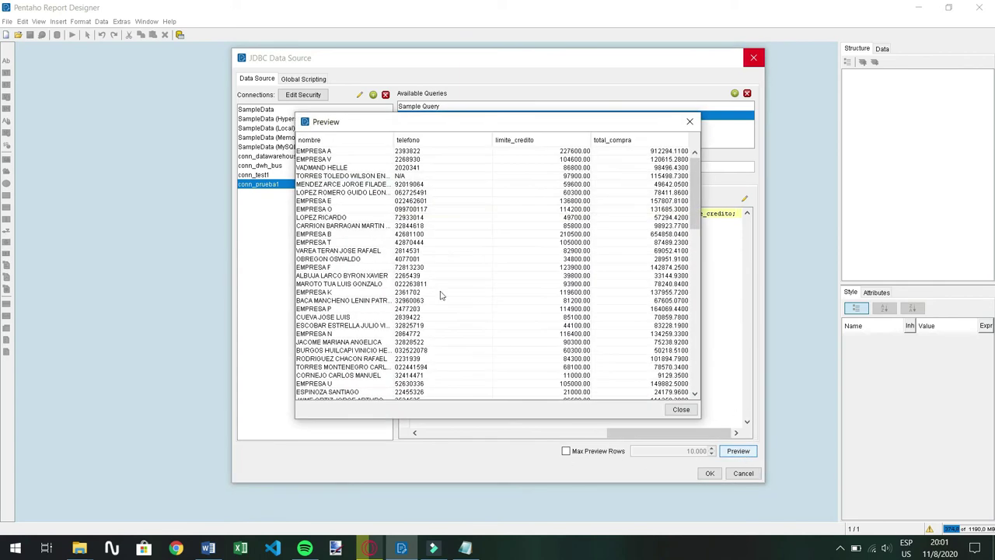
pyautogui.scroll(-10, 459, 268)
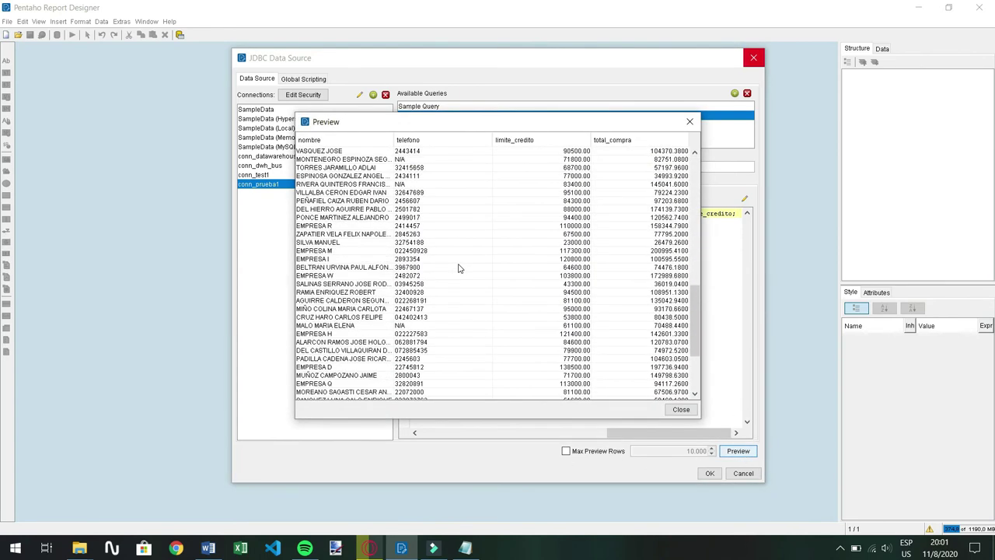
pyautogui.scroll(-5, 633, 175)
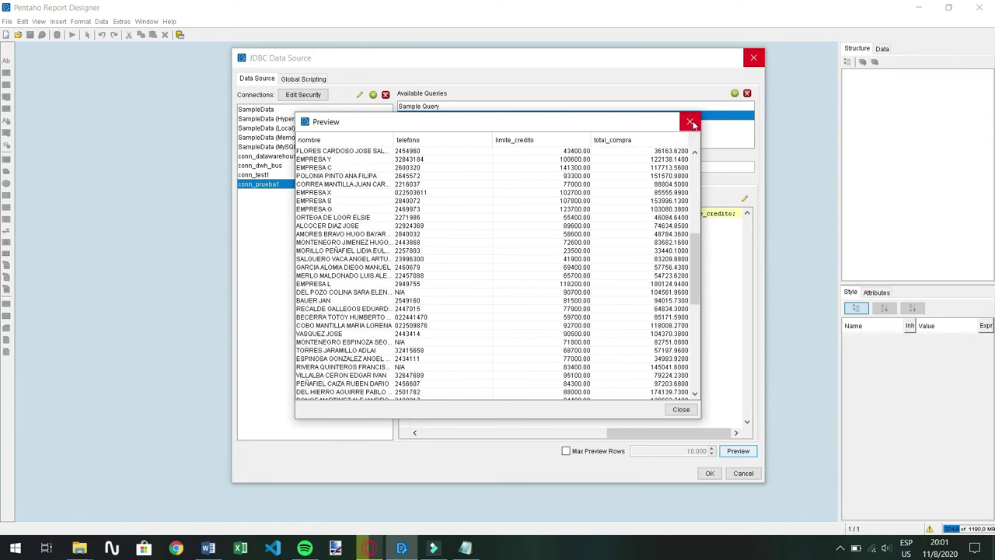
pyautogui.click(688, 121)
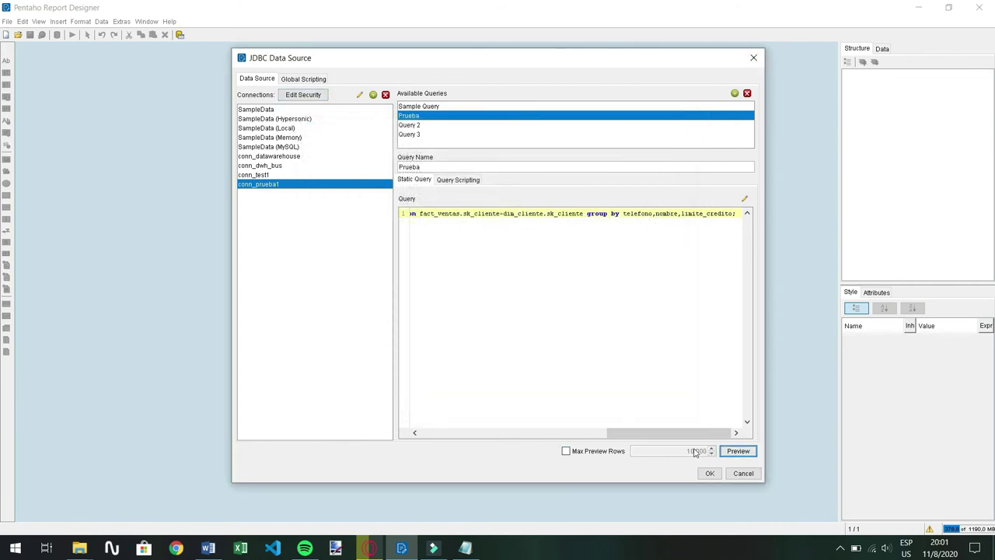
pyautogui.click(710, 472)
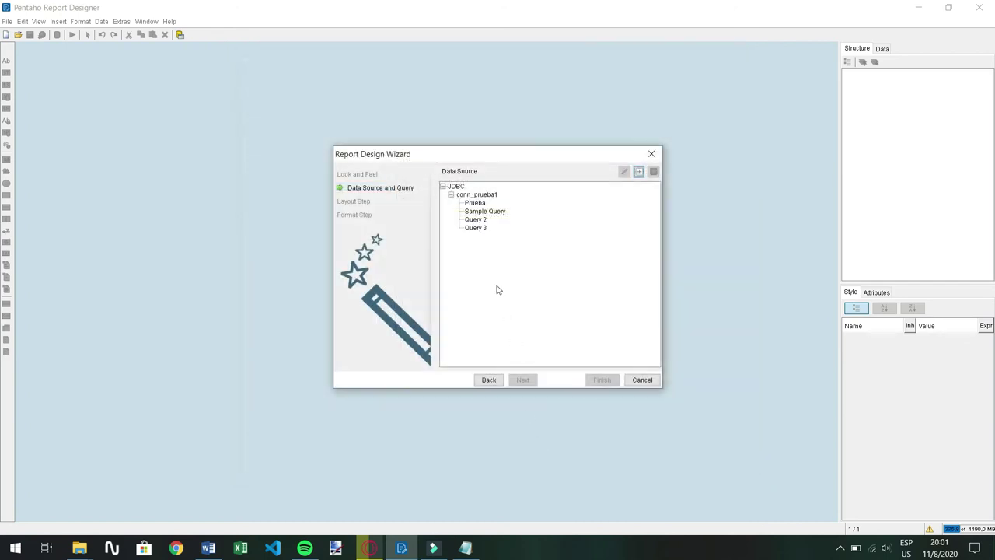
# Use the Prueba query as report data and group items by total_compra
pyautogui.click(475, 203)
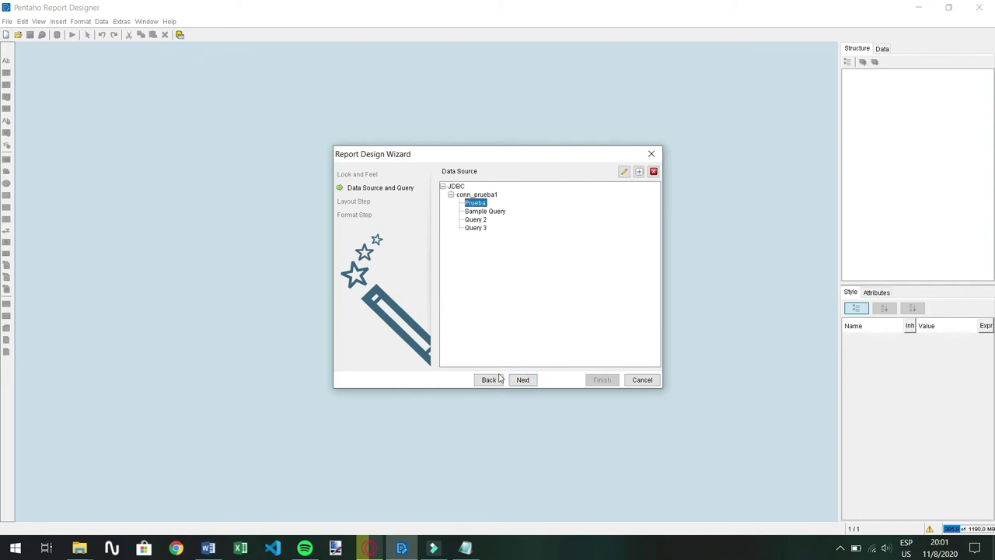
pyautogui.click(524, 382)
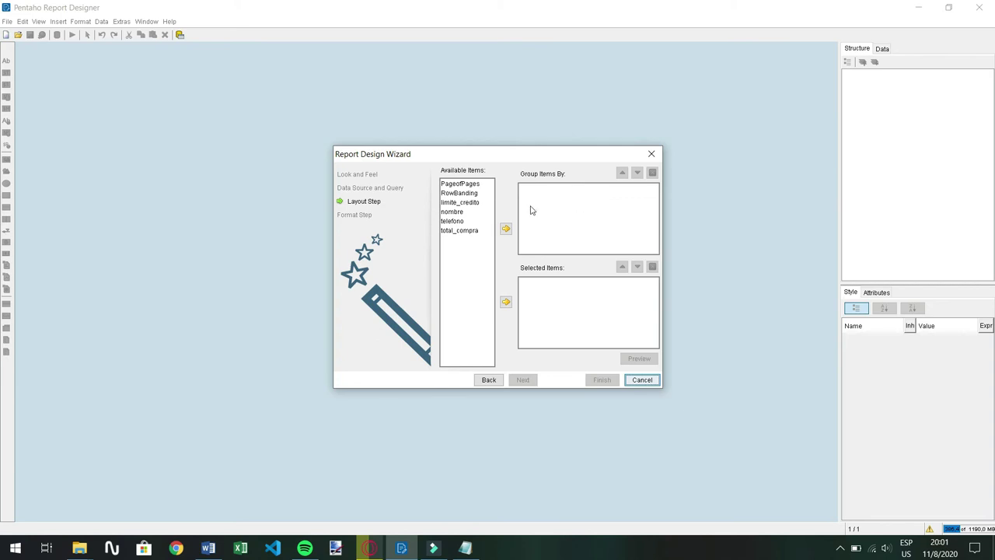
pyautogui.click(459, 230)
pyautogui.click(505, 228)
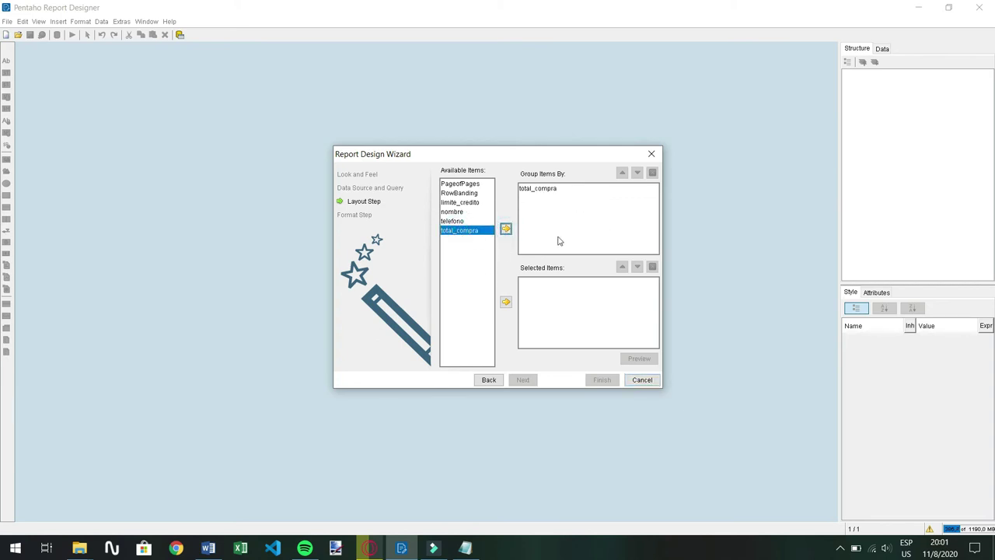
# Add nombre, telefono and limite_credito as detail fields and preview the report
pyautogui.click(563, 306)
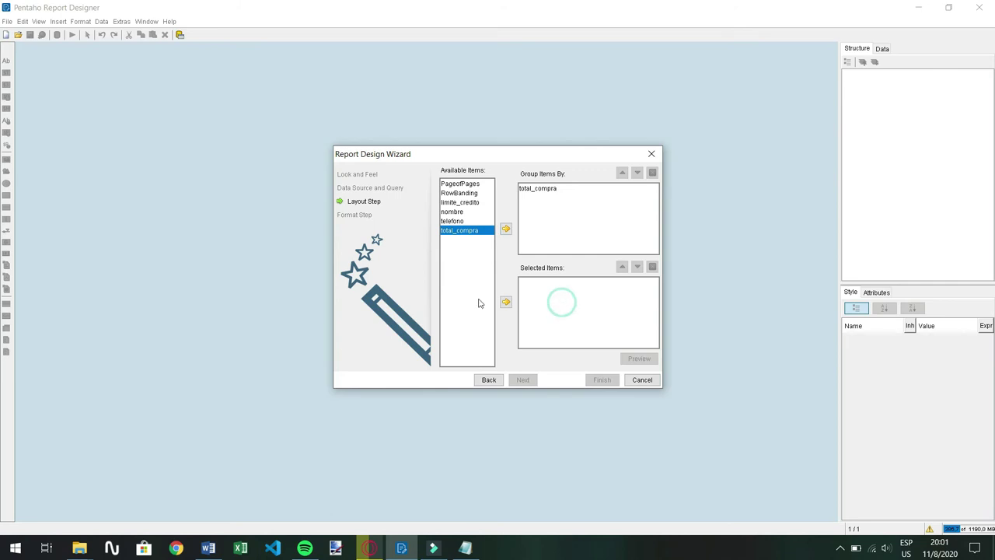
pyautogui.click(464, 221)
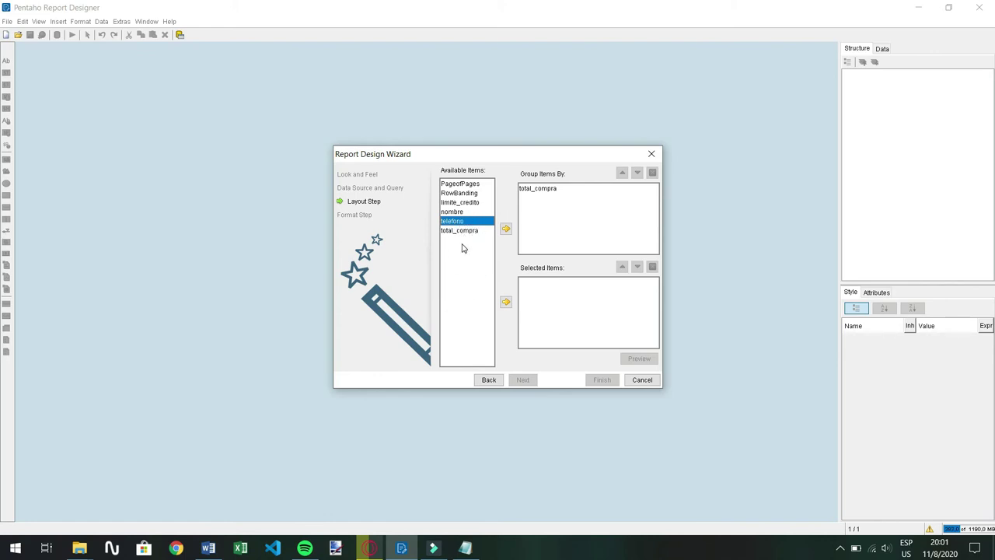
pyautogui.click(458, 212)
pyautogui.click(506, 302)
pyautogui.click(505, 301)
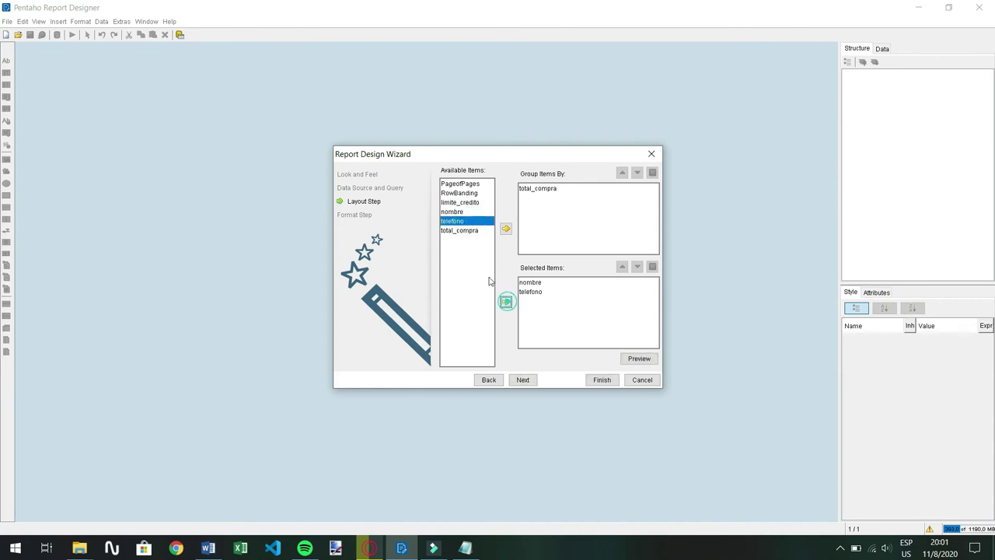
pyautogui.click(465, 203)
pyautogui.click(505, 300)
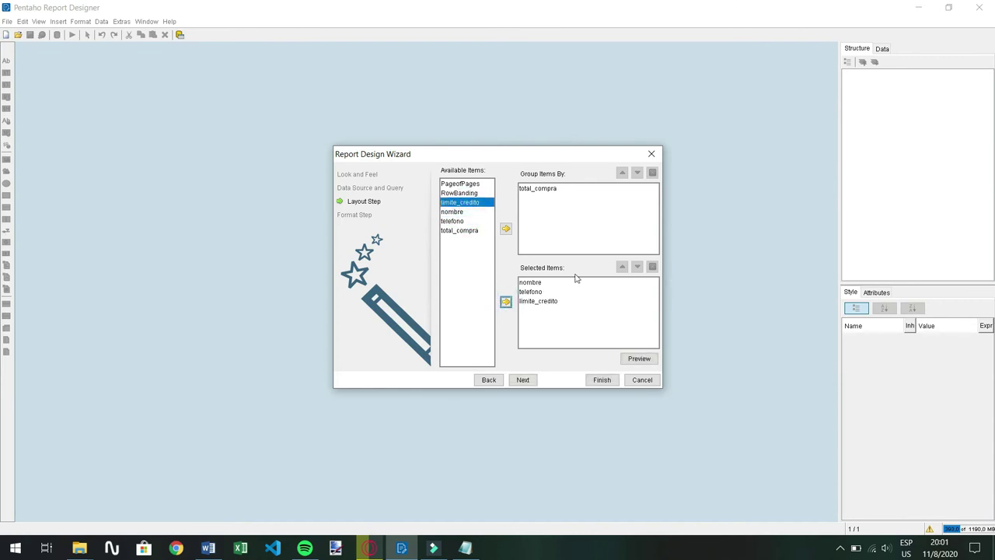
pyautogui.click(638, 358)
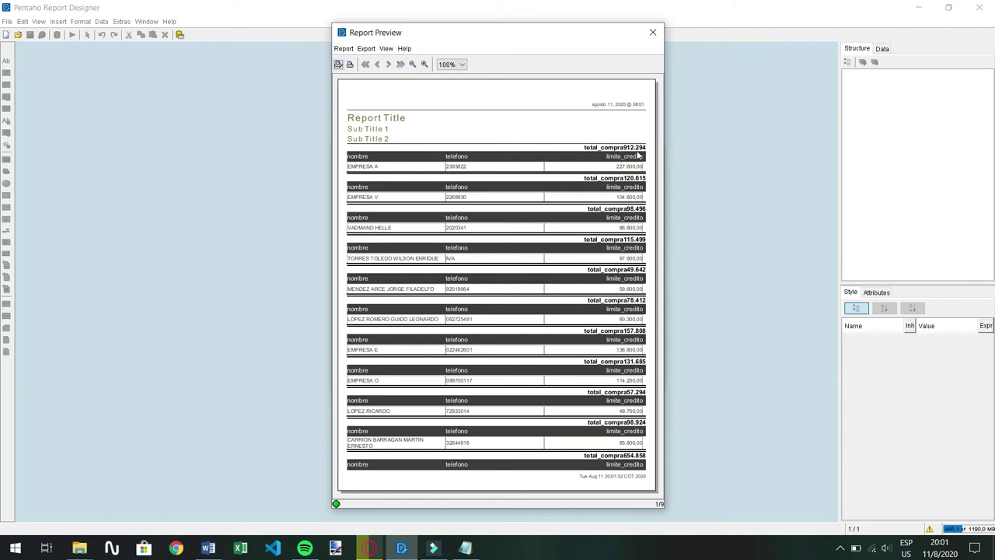
pyautogui.click(655, 32)
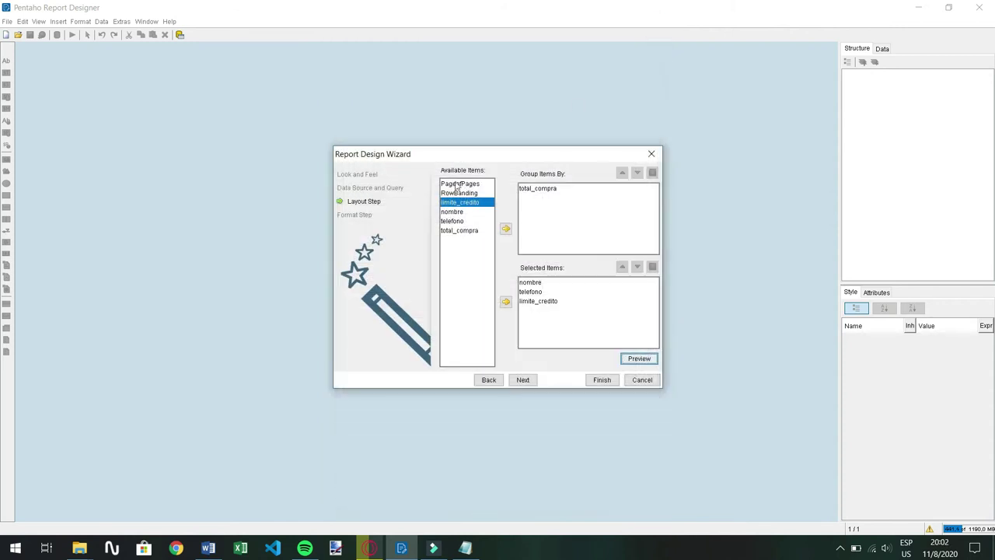
# Label the group header 'Total de compra' in the format step
pyautogui.click(524, 379)
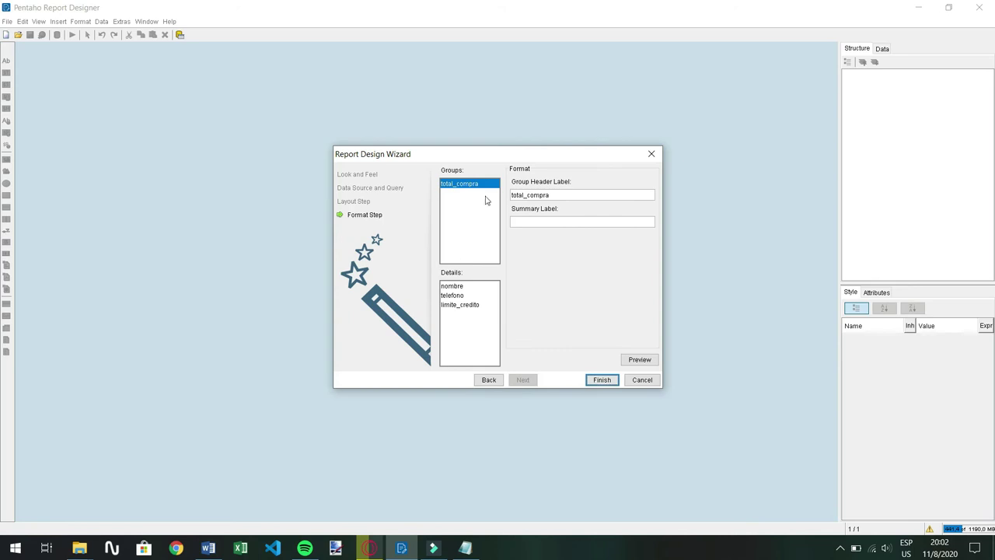
pyautogui.doubleClick(559, 194)
pyautogui.write('Tot')
# Set display names Nombre, Telefono and Limite de credito, then finish the wizard
pyautogui.click(455, 288)
pyautogui.doubleClick(548, 198)
pyautogui.write('Nombre')
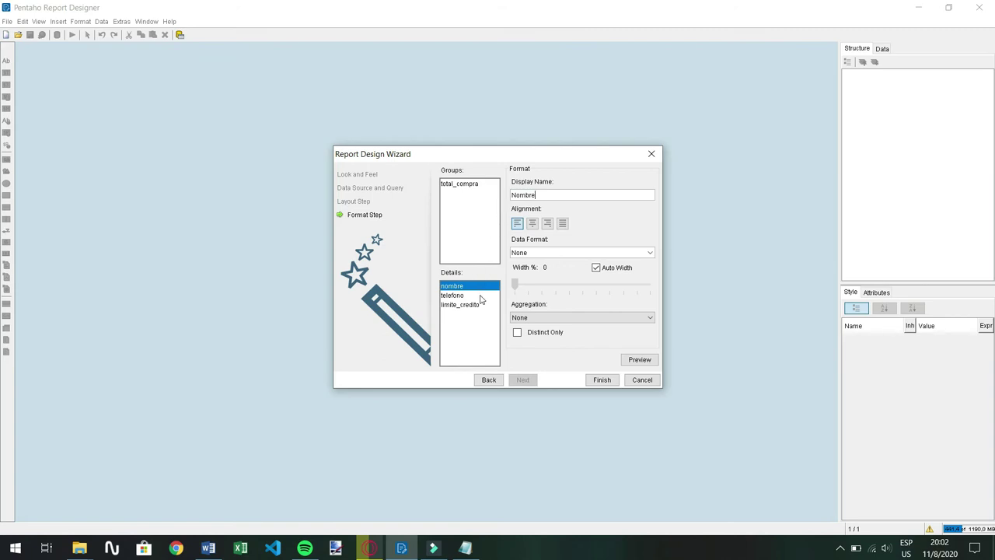
pyautogui.click(476, 295)
pyautogui.doubleClick(542, 195)
pyautogui.write('Telefono')
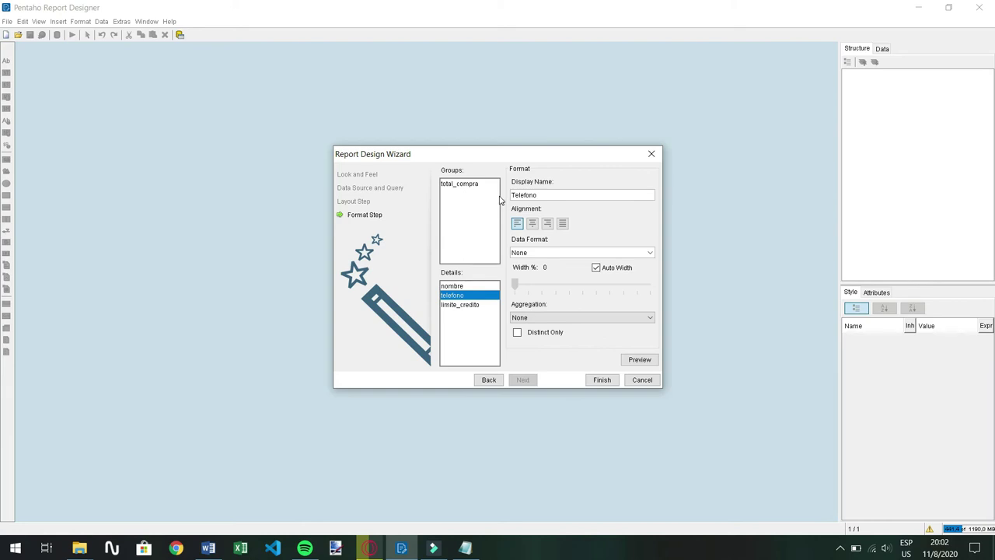
pyautogui.click(467, 304)
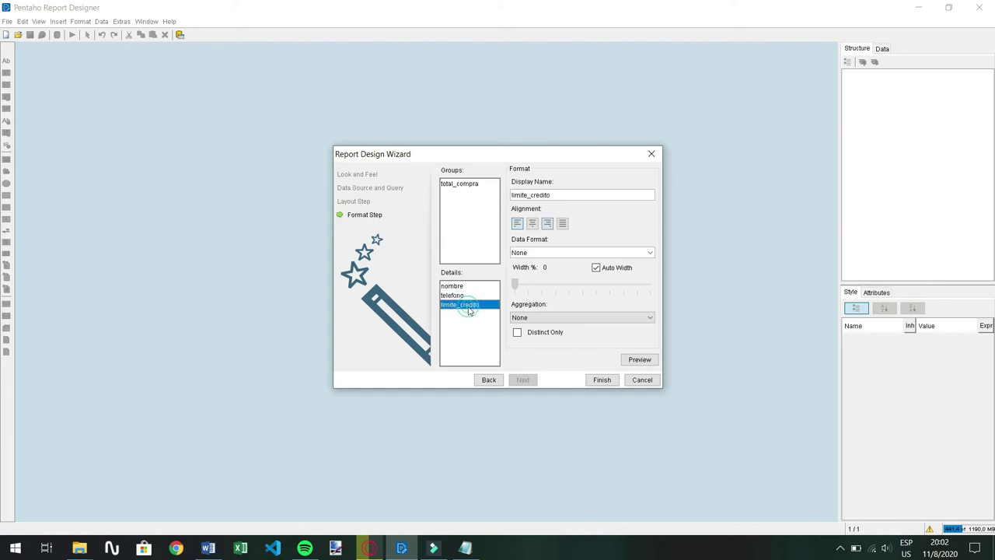
pyautogui.doubleClick(567, 193)
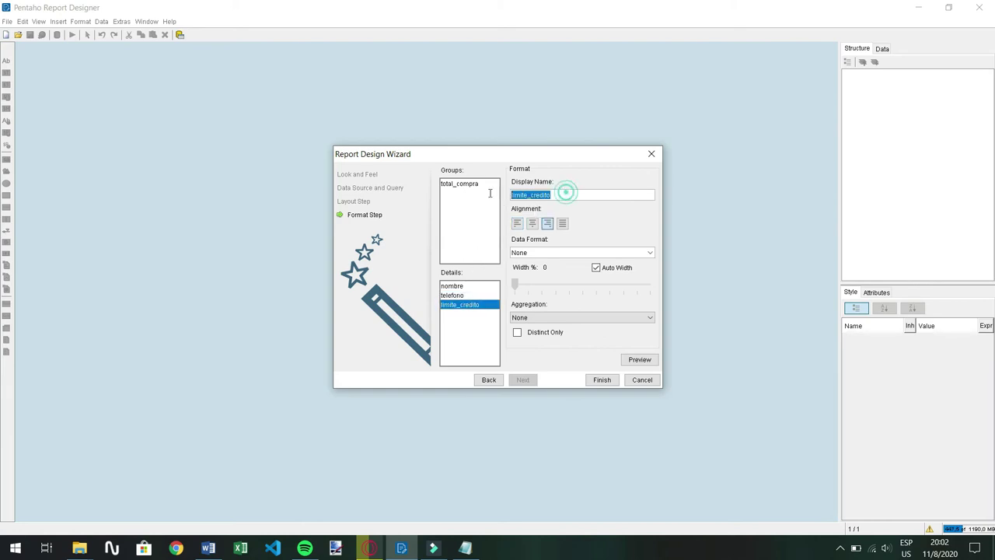
pyautogui.write('L')
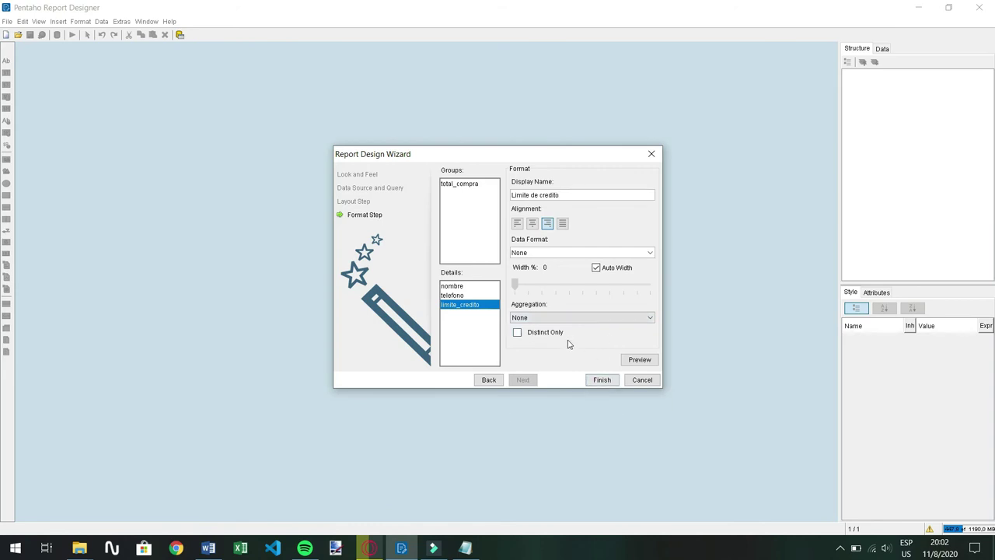
pyautogui.click(603, 380)
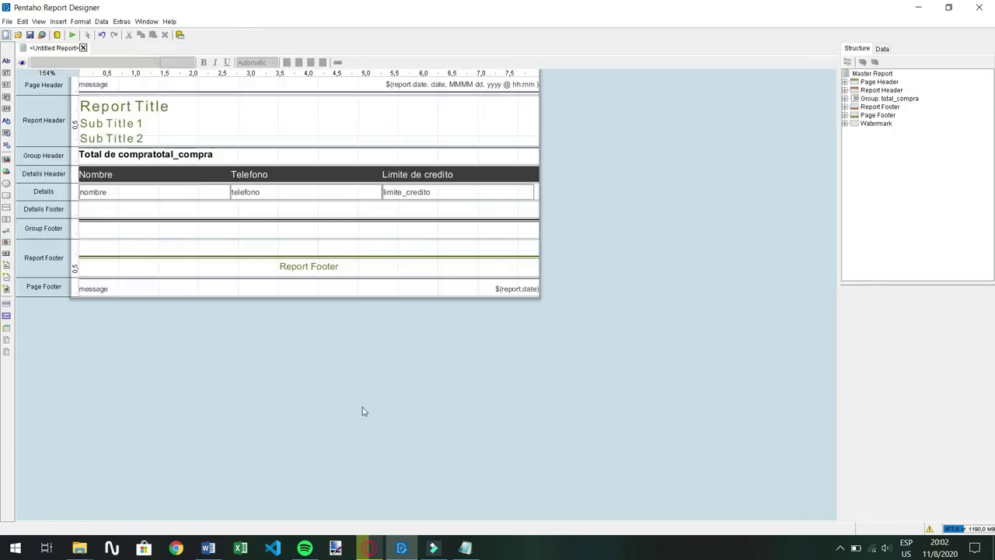
# Retitle the report 'Reporte Empresa Poderosa'
pyautogui.click(196, 108)
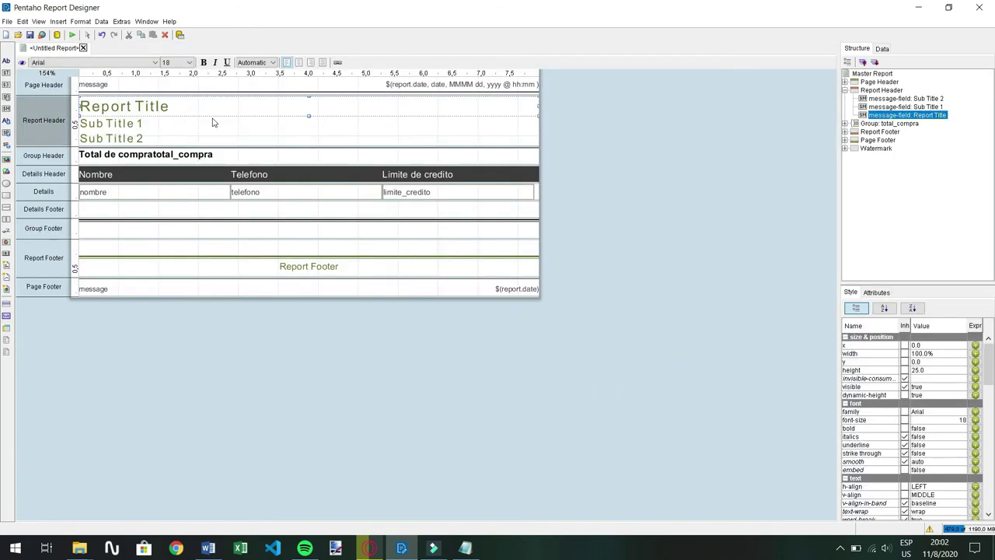
pyautogui.doubleClick(215, 104)
pyautogui.moveTo(217, 100); pyautogui.dragTo(53, 114)
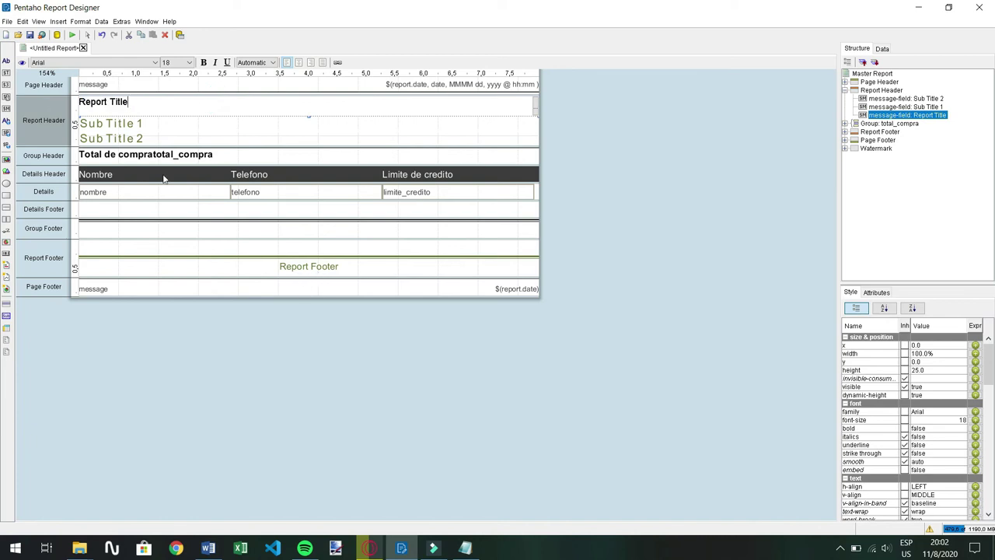
pyautogui.tripleClick(163, 101)
pyautogui.press('BackSpace')
pyautogui.write('Repi')
pyautogui.press('BackSpace')
pyautogui.write('orte Empresa Poderosa')
# Change Sub Title 1 to 'Reporte Total ventas' and edit the 'Total de compra:' group label
pyautogui.click(117, 122)
pyautogui.doubleClick(116, 122)
pyautogui.moveTo(114, 121); pyautogui.dragTo(75, 123)
pyautogui.write('Rep')
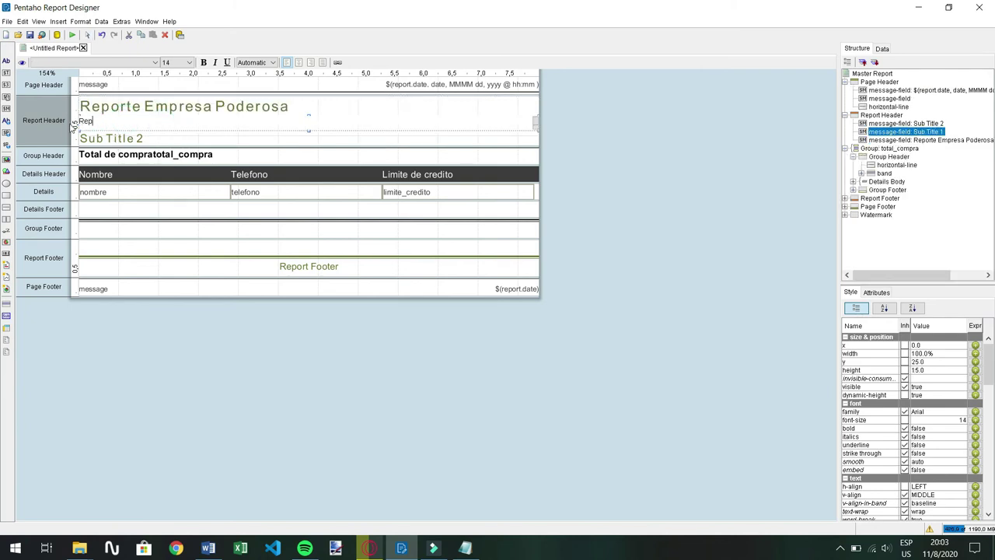
pyautogui.write('orte Total ventas')
pyautogui.click(205, 138)
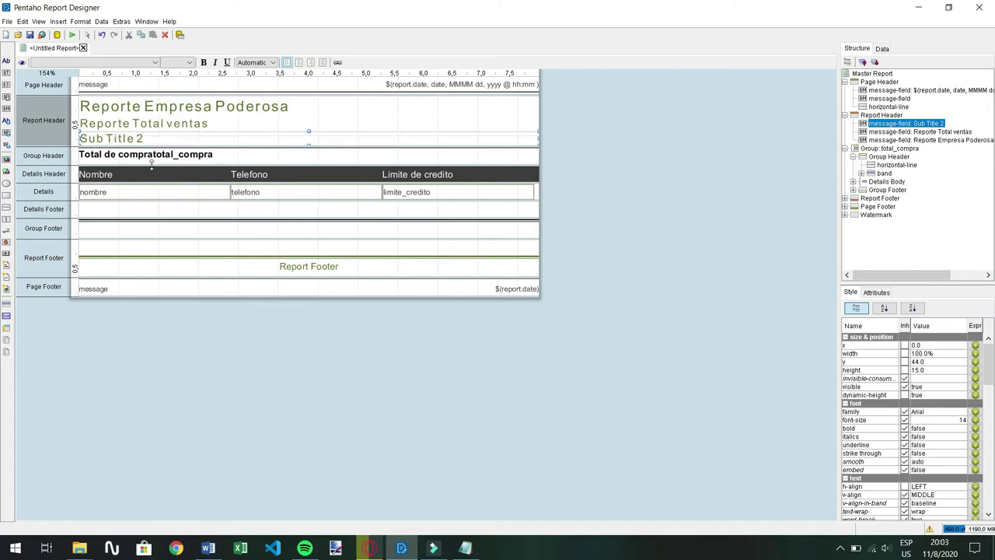
pyautogui.click(226, 155)
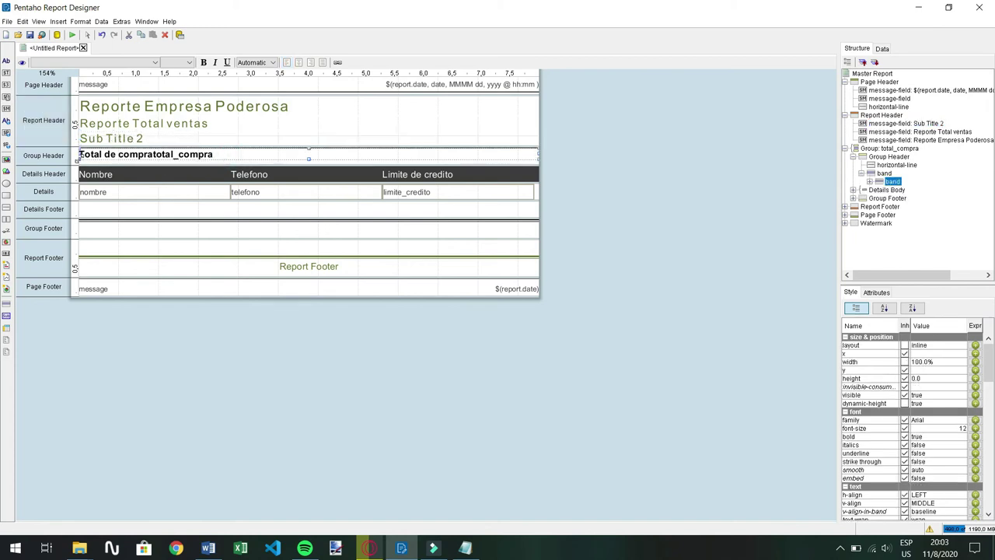
pyautogui.click(119, 154)
pyautogui.doubleClick(121, 154)
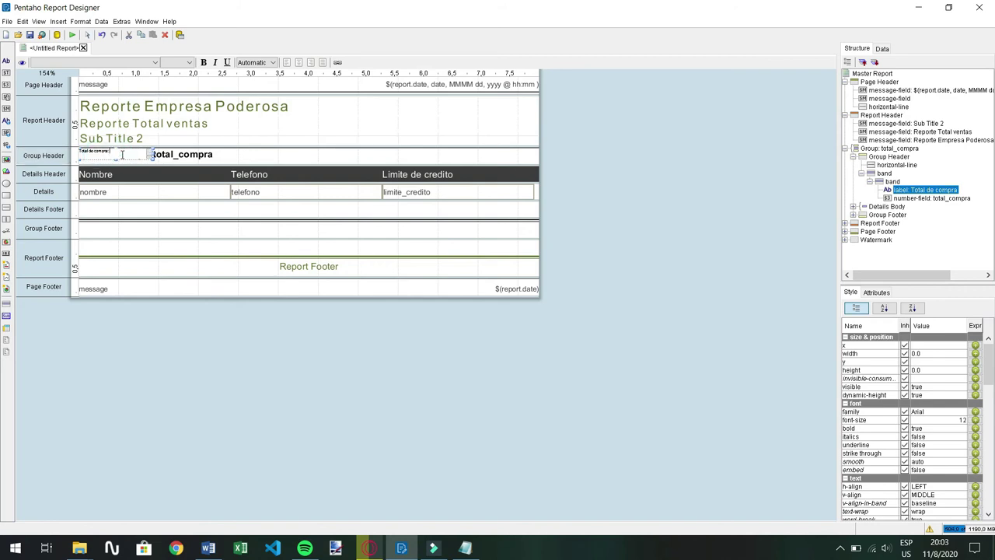
pyautogui.click(191, 154)
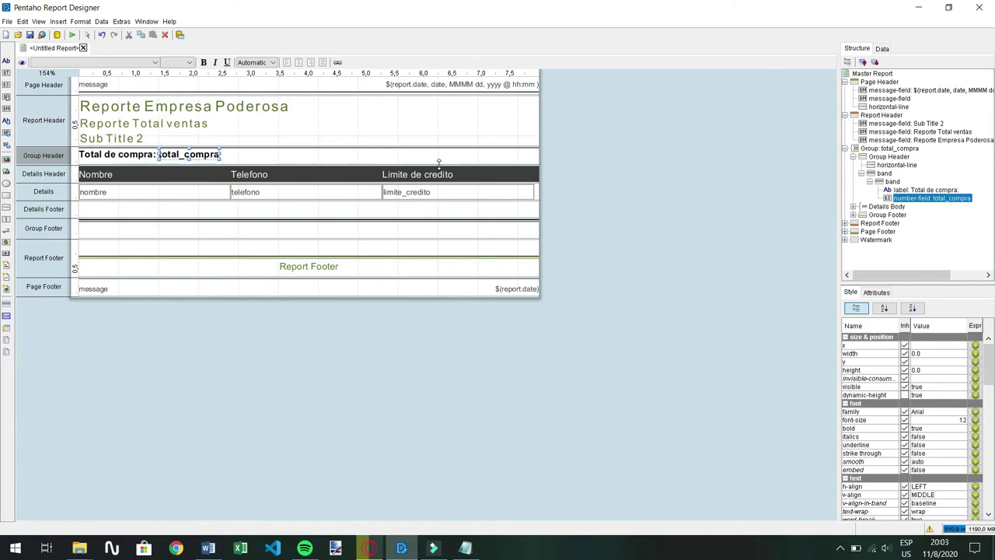
# Set the report footer to 'Pie de pagina' and preview the report with real data
pyautogui.click(314, 266)
pyautogui.doubleClick(285, 272)
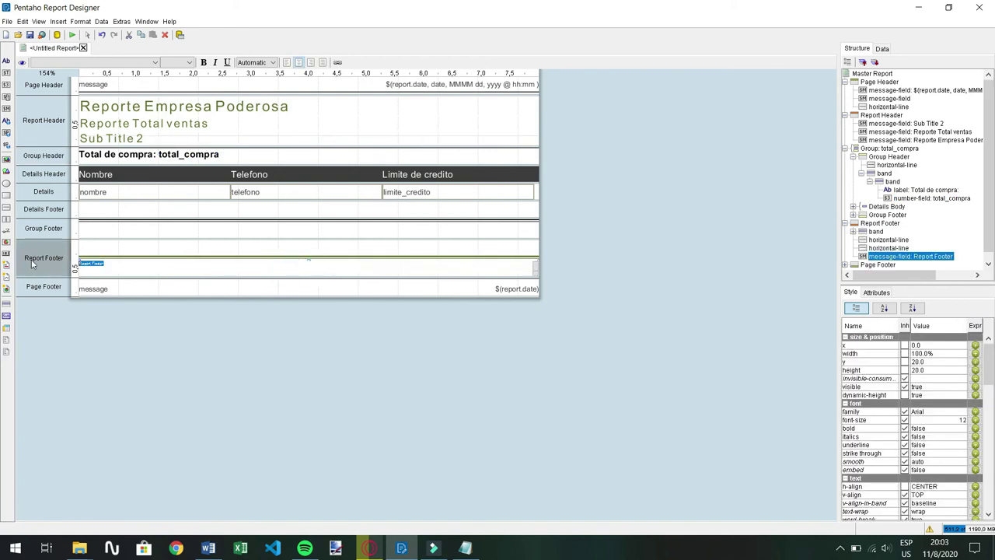
pyautogui.write('Pie de pagina')
pyautogui.click(466, 84)
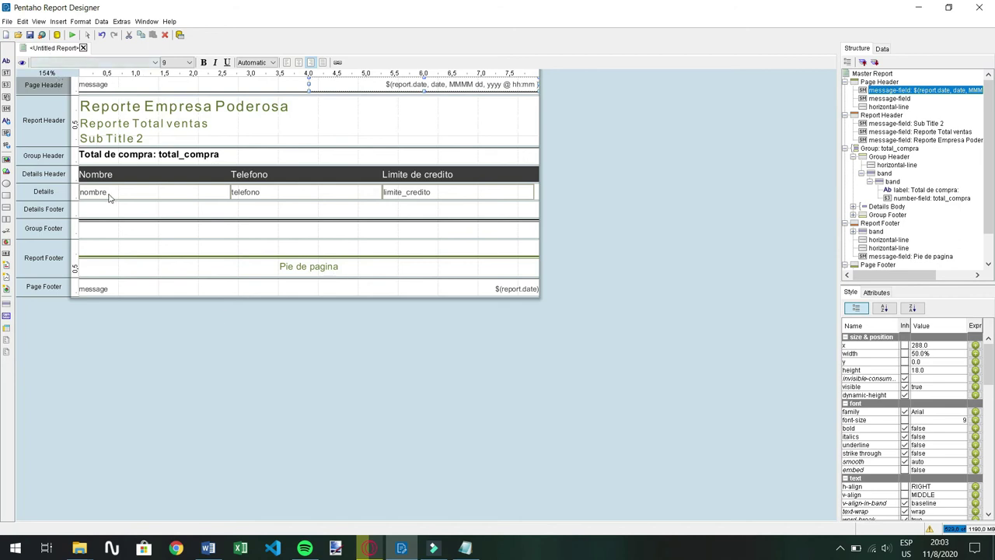
pyautogui.click(23, 62)
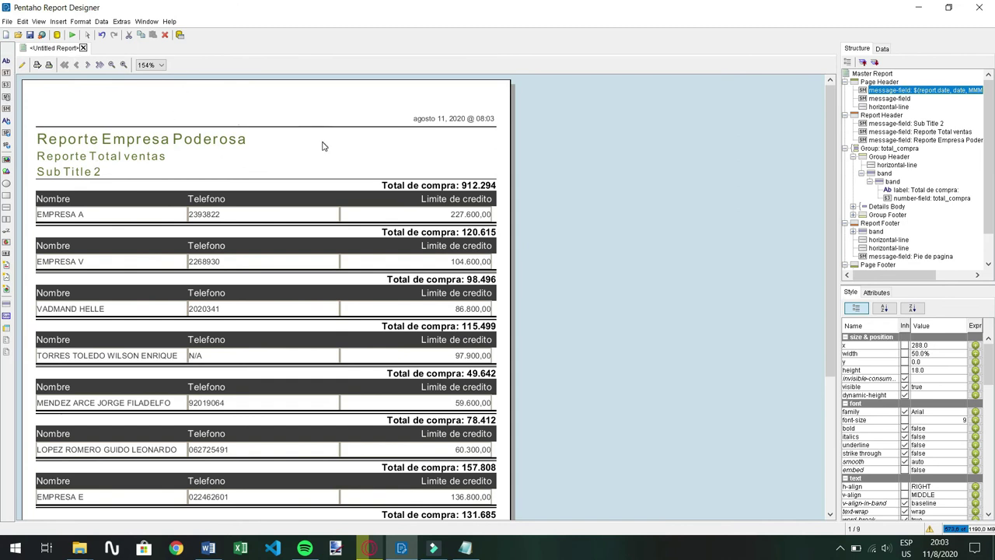
# Delete the Sub Title 2 placeholder from the report header and preview again
pyautogui.scroll(-5, 322, 144)
pyautogui.scroll(7, 302, 156)
pyautogui.scroll(-3, 266, 206)
pyautogui.scroll(3, 285, 223)
pyautogui.click(22, 65)
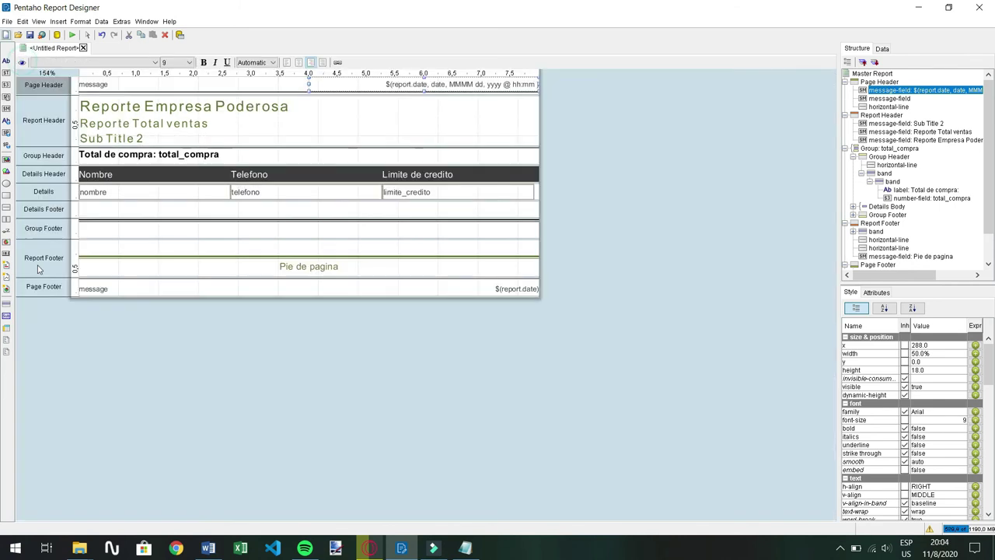
pyautogui.click(141, 139)
pyautogui.press('Delete')
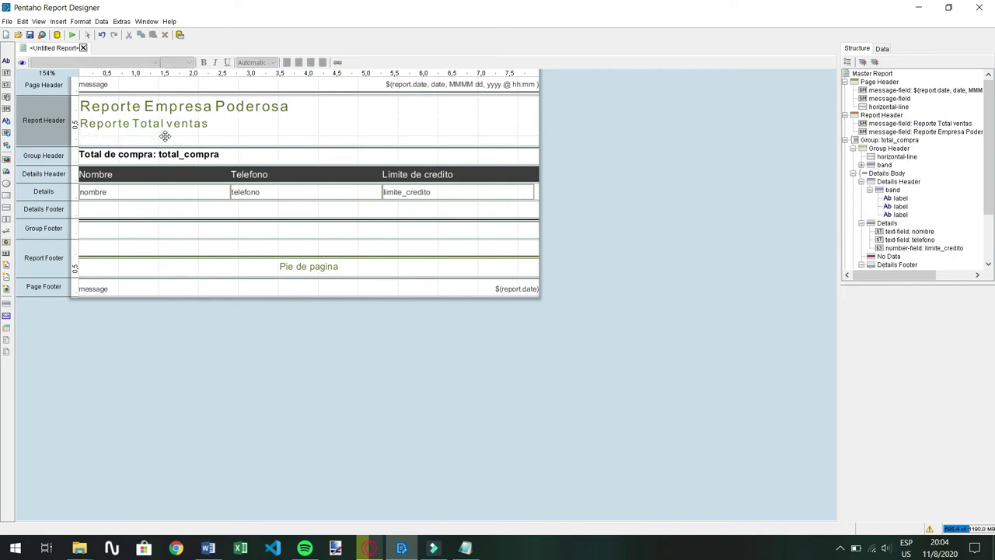
pyautogui.click(22, 62)
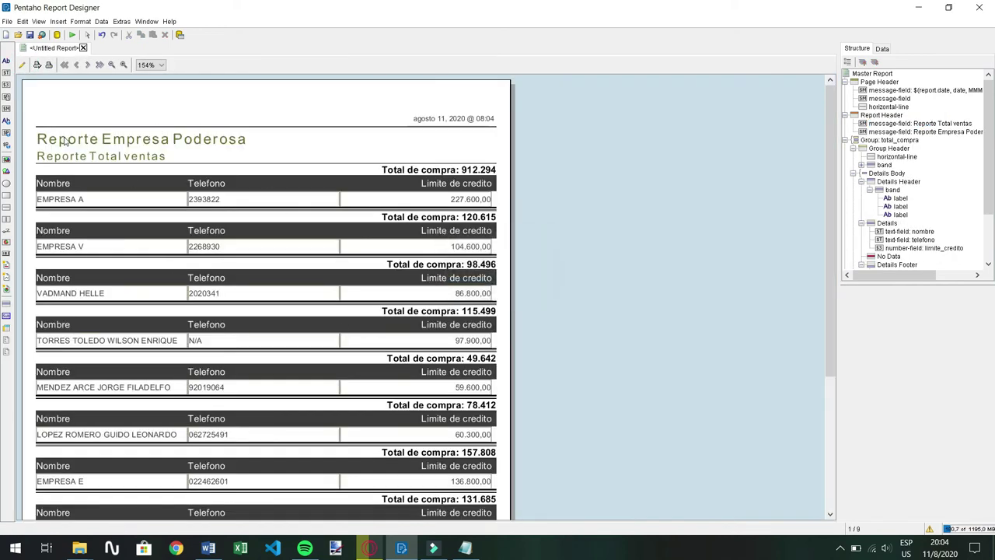
# Check the updated preview, then bring up the Pentaho User Console login page in Edge
pyautogui.scroll(-5, 327, 299)
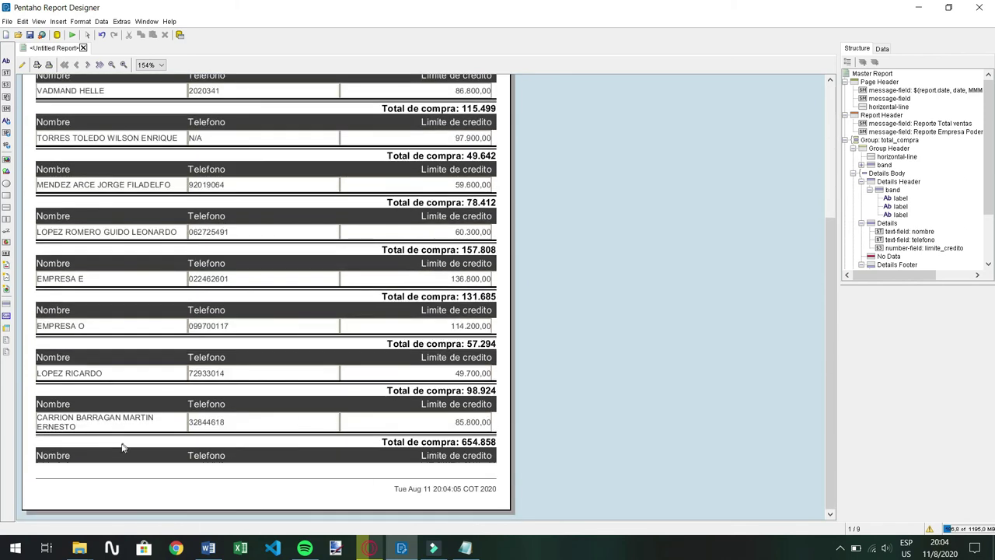
pyautogui.scroll(5, 346, 441)
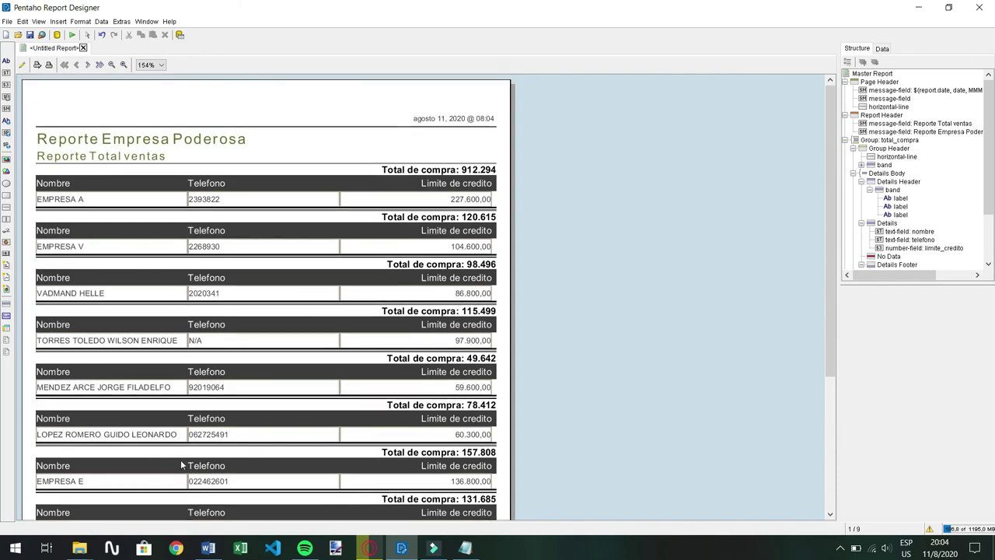
pyautogui.scroll(-5, 180, 464)
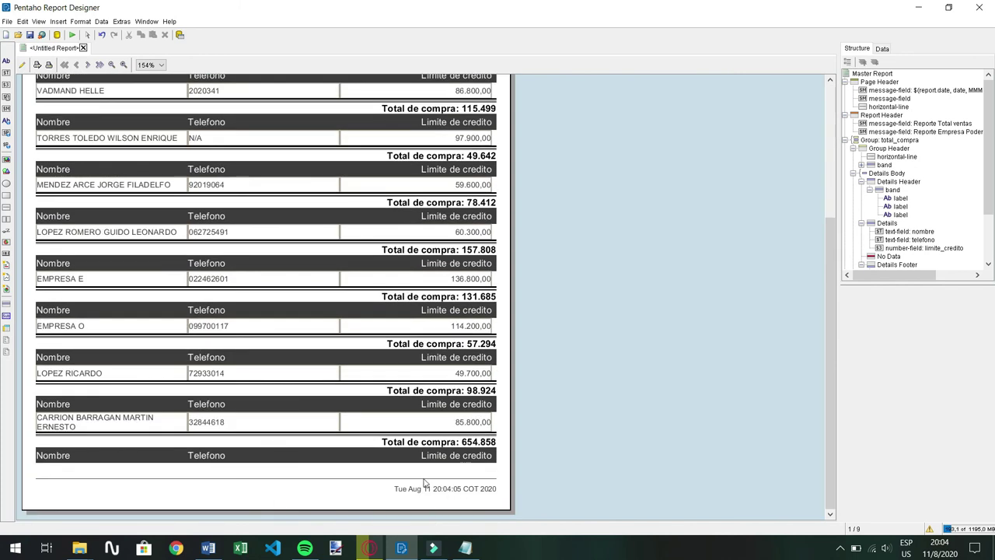
pyautogui.scroll(2, 358, 453)
pyautogui.scroll(2, 357, 454)
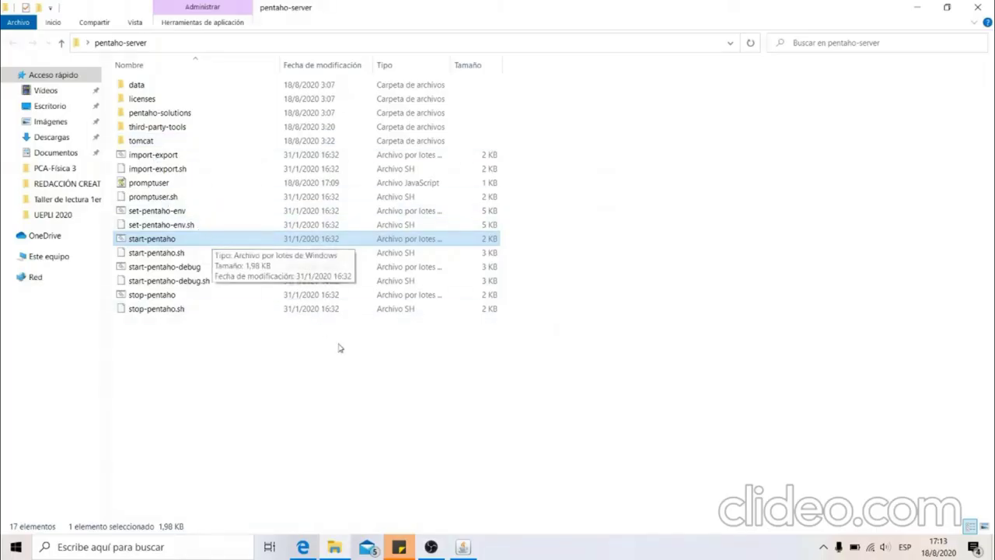
pyautogui.click(464, 546)
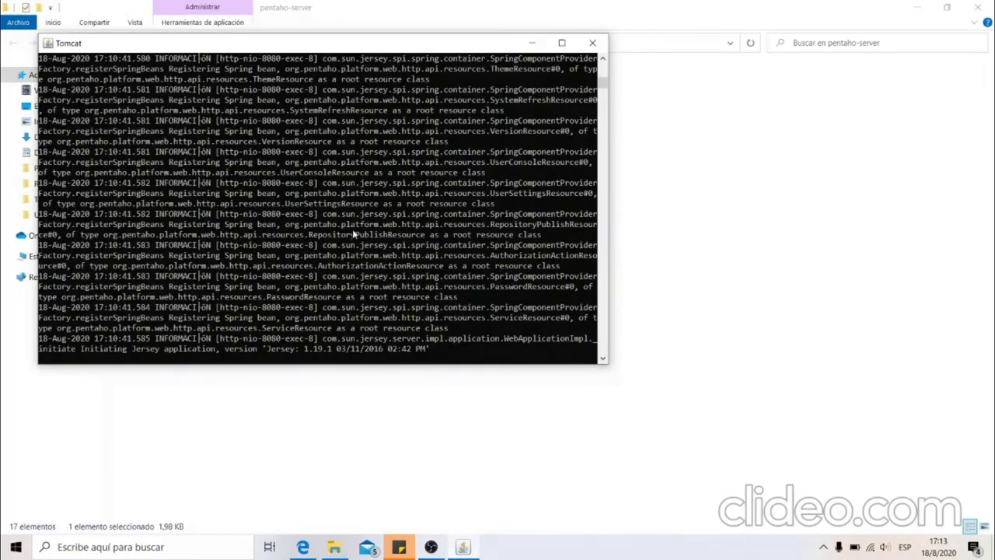
pyautogui.click(303, 547)
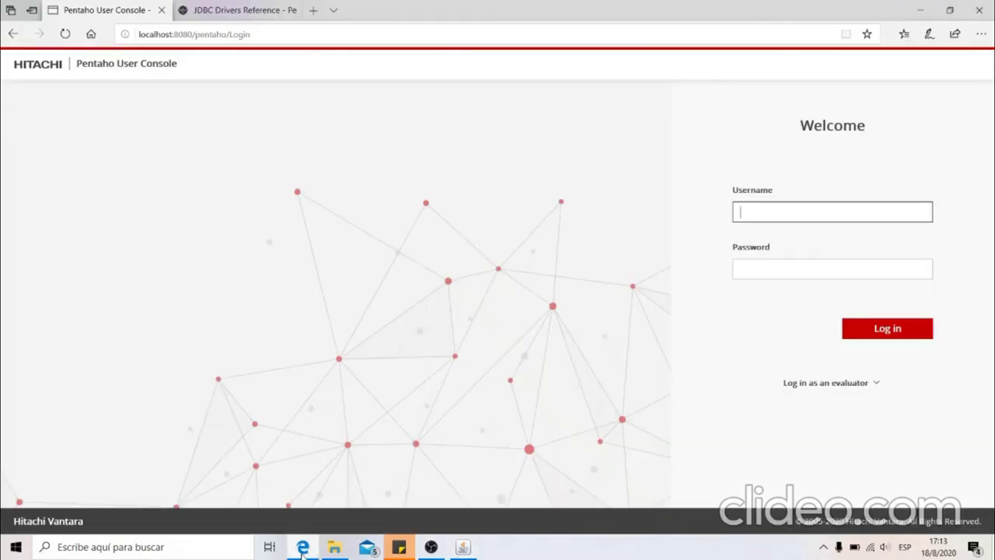
# Log in as the administrator evaluator and start a new CDE Dashboard
pyautogui.click(270, 41)
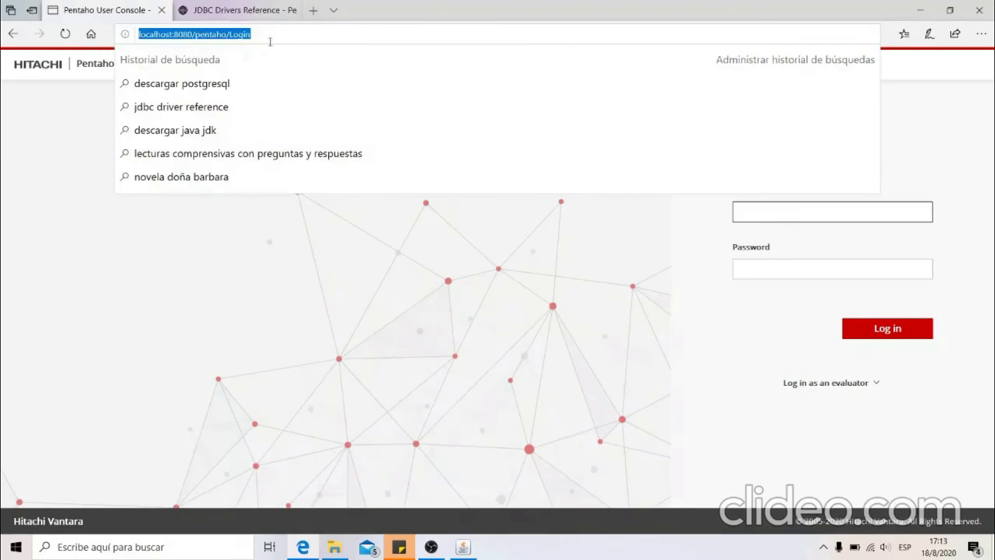
pyautogui.click(310, 39)
pyautogui.click(646, 377)
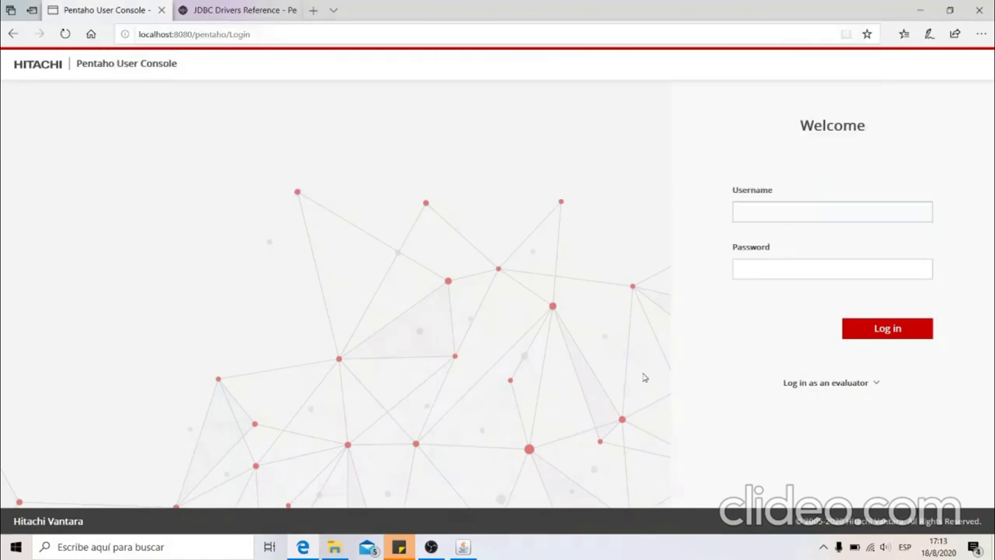
pyautogui.click(800, 385)
pyautogui.click(764, 492)
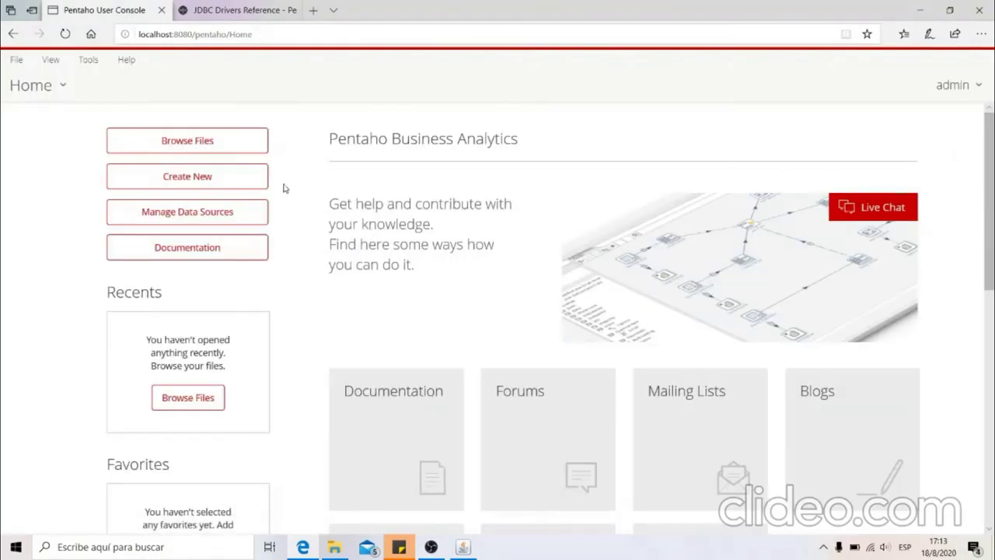
pyautogui.click(228, 181)
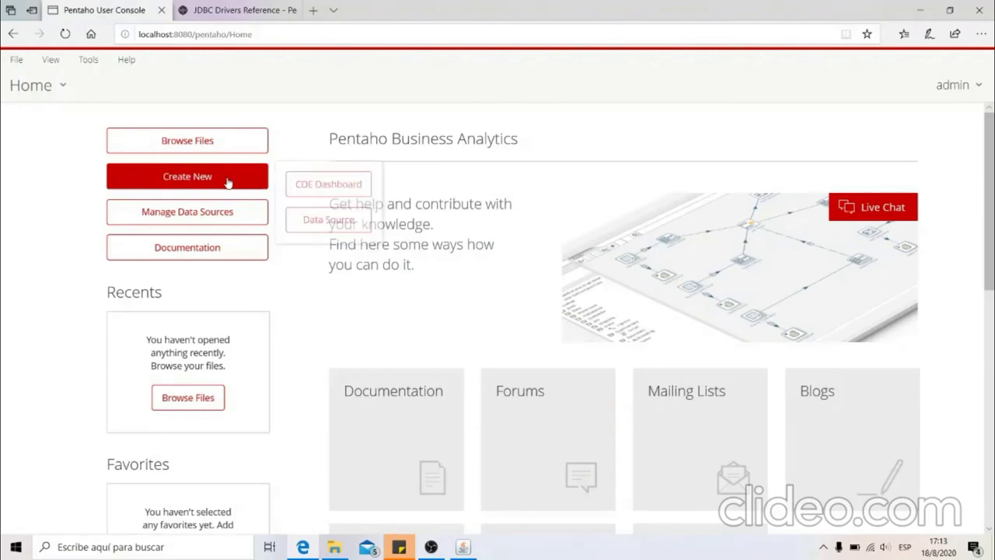
pyautogui.click(336, 192)
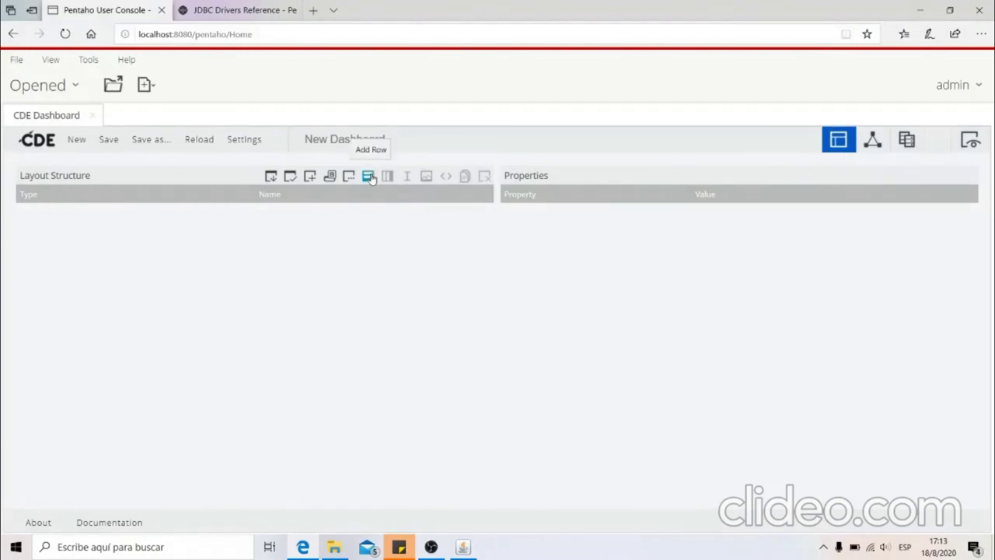
# Add layout row 'grafico', then a CCC Bar Chart 'grafico1' with HtmlObject grafico
pyautogui.click(370, 177)
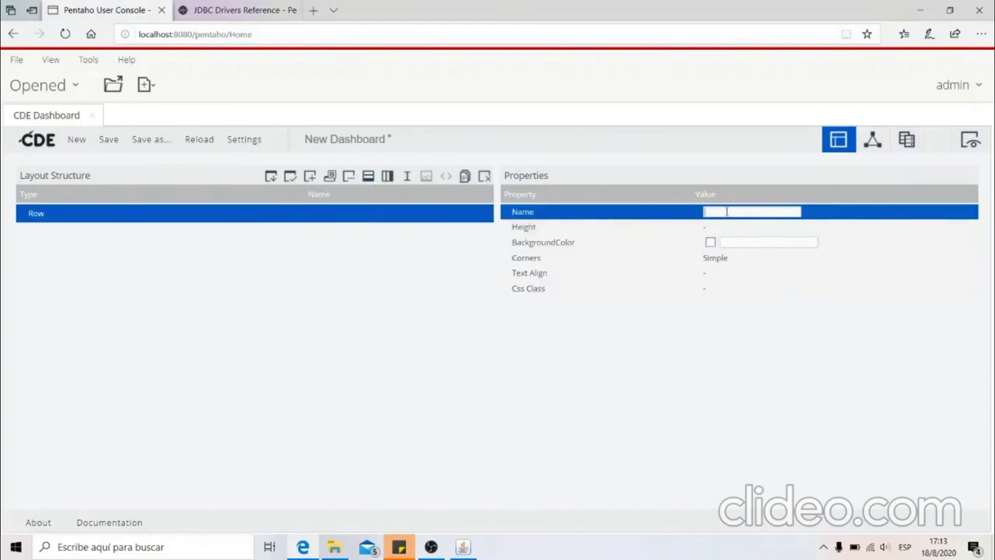
pyautogui.write('grafico')
pyautogui.click(873, 141)
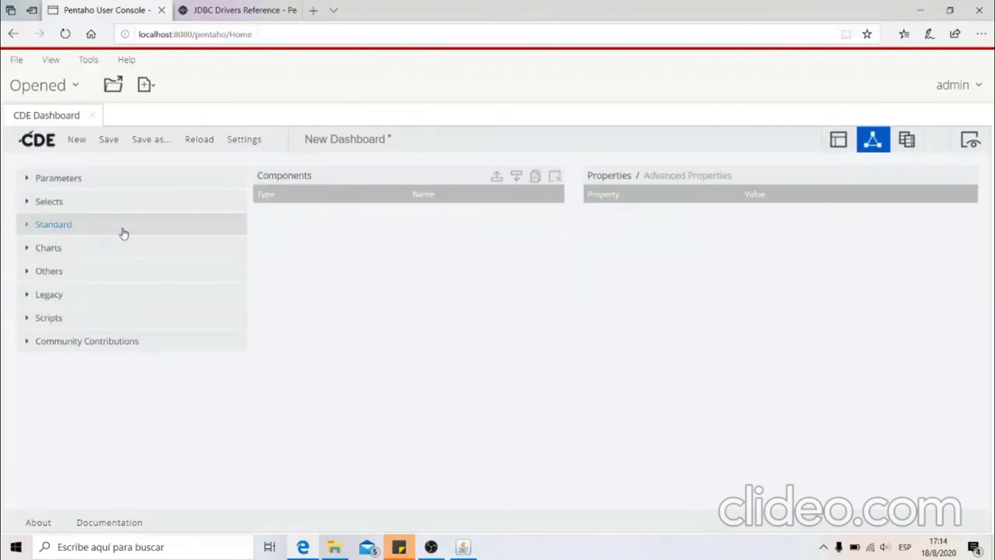
pyautogui.click(48, 251)
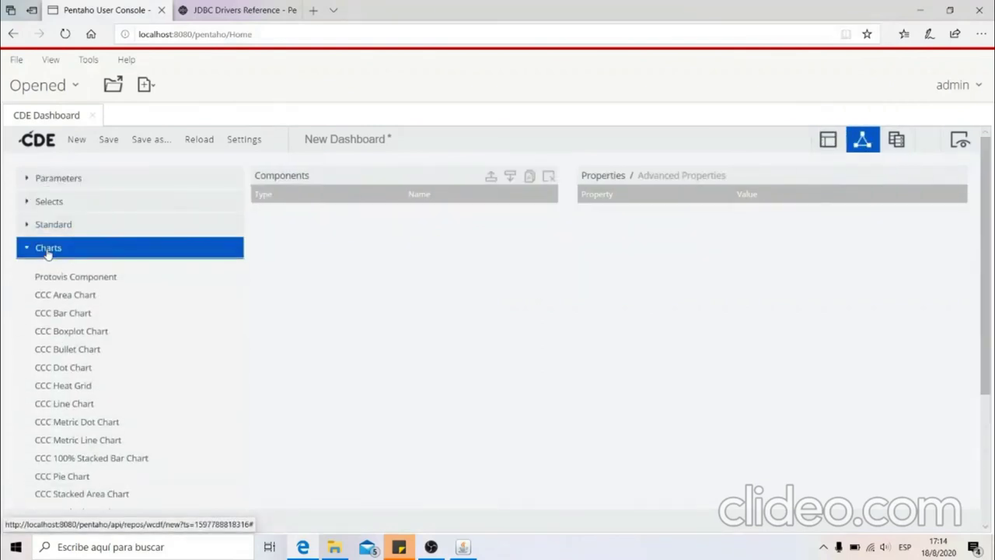
pyautogui.moveTo(67, 316); pyautogui.dragTo(66, 315)
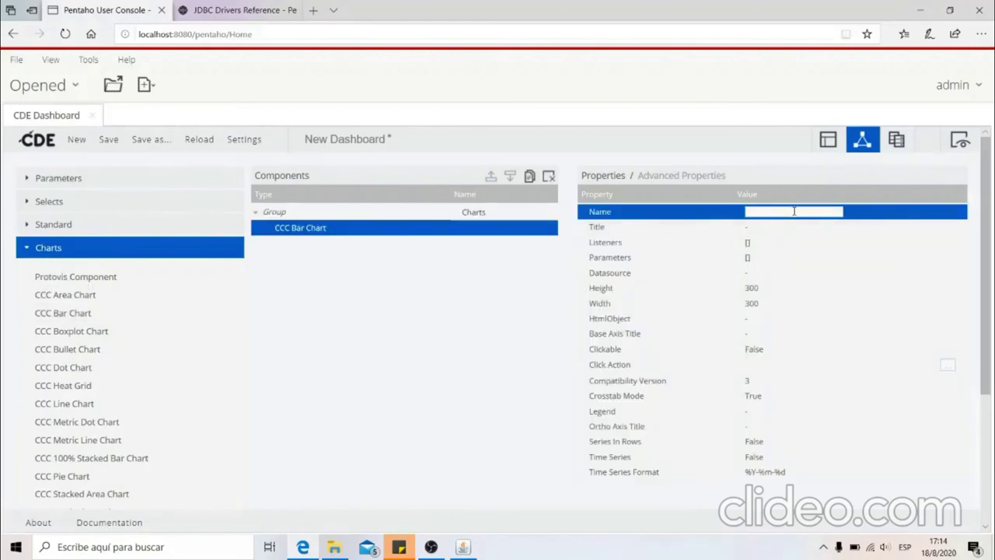
pyautogui.write('grafico1')
pyautogui.click(764, 274)
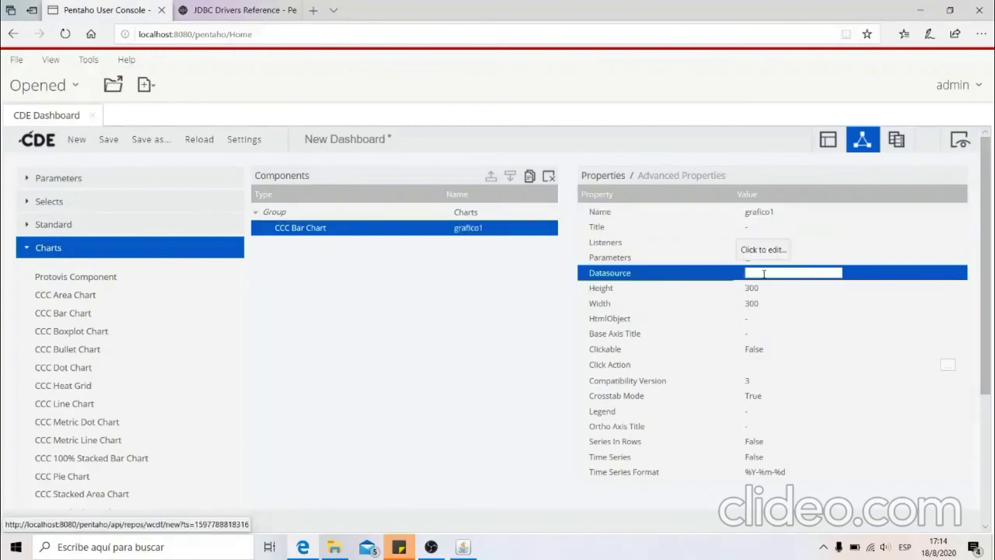
pyautogui.click(764, 318)
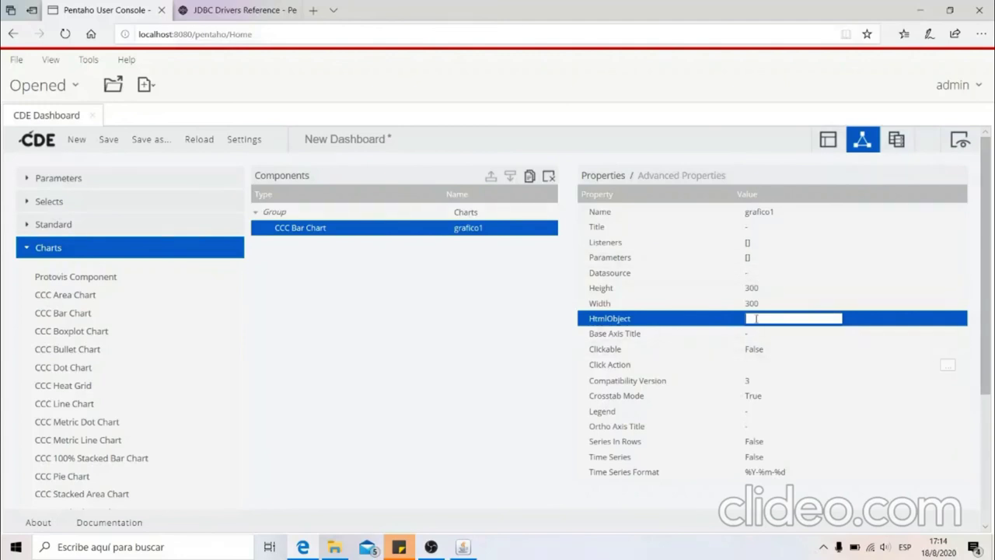
pyautogui.write('grafico')
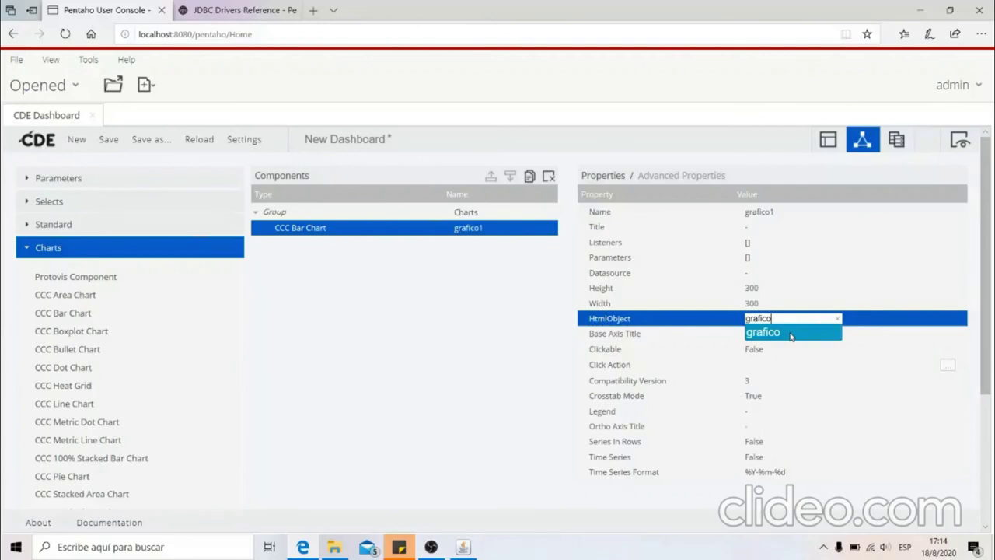
pyautogui.click(790, 334)
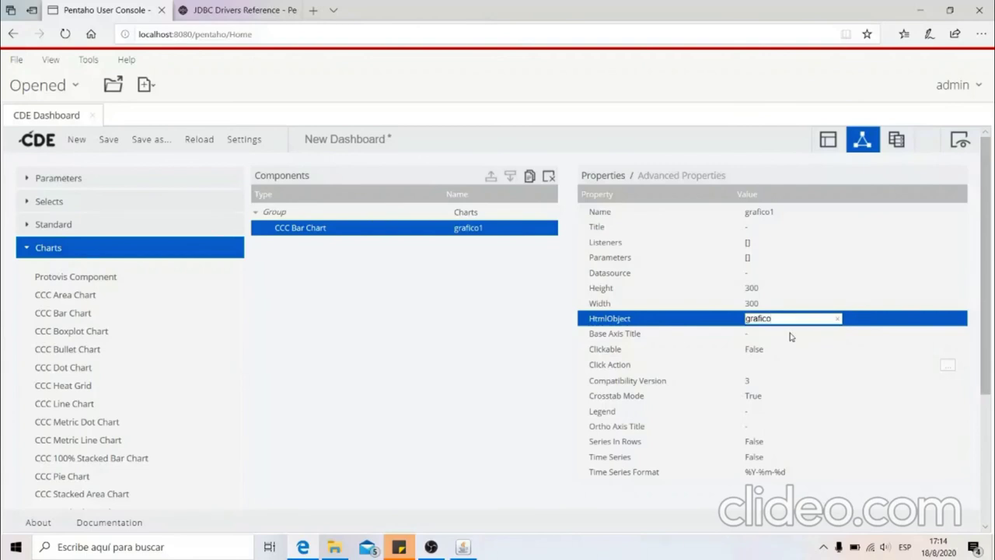
pyautogui.click(752, 277)
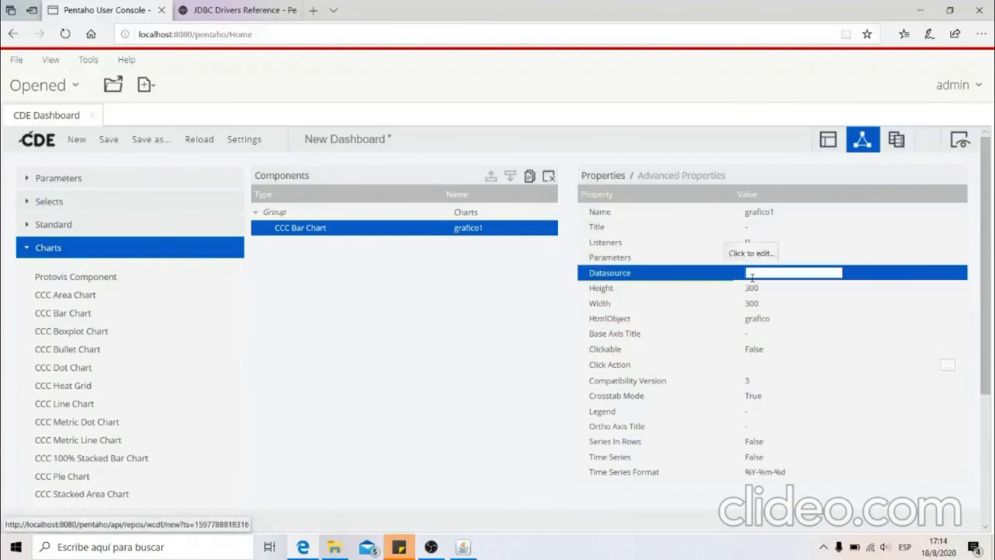
# Add a 'sql over sqljdbc' datasource from SQL Queries and name it dwh
pyautogui.click(900, 141)
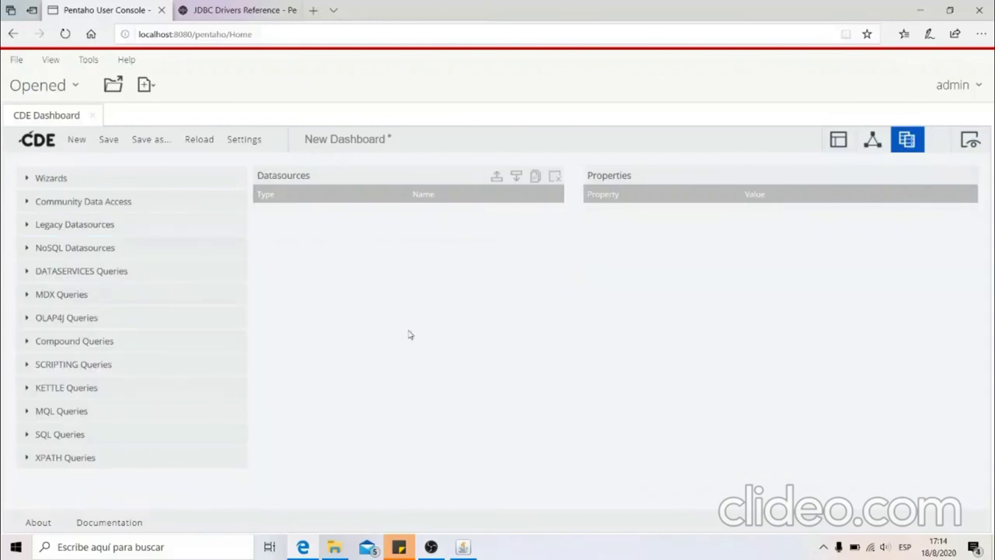
pyautogui.click(35, 440)
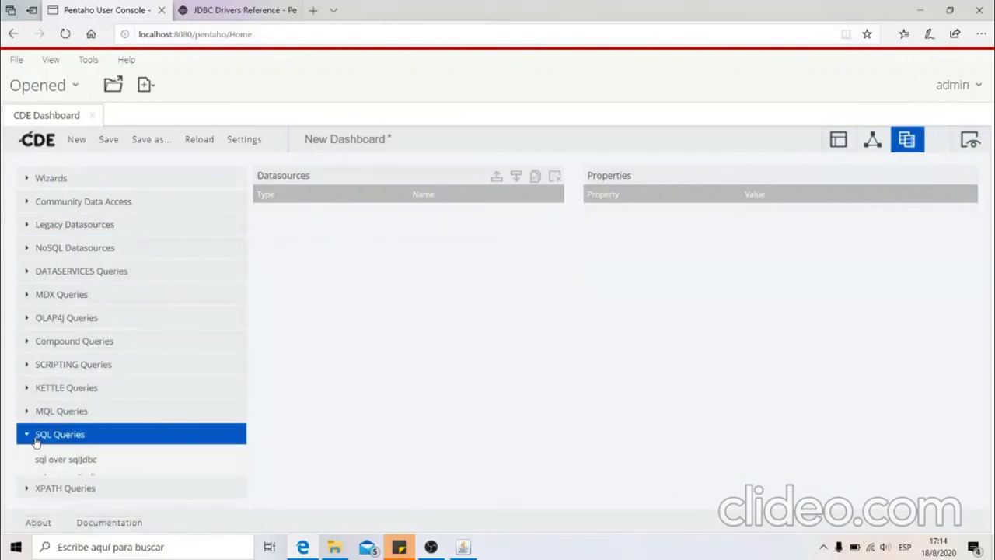
pyautogui.click(78, 464)
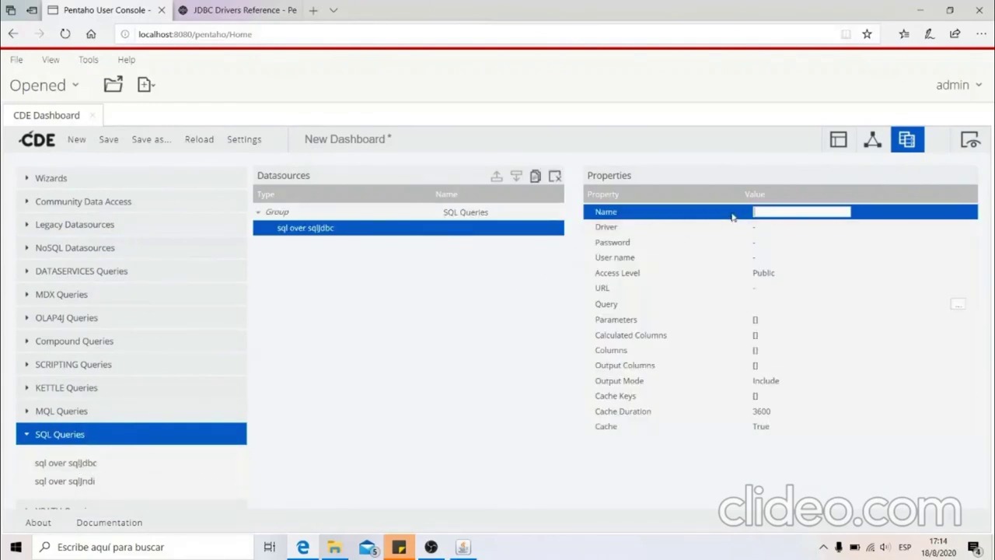
pyautogui.click(774, 210)
pyautogui.write('dwh')
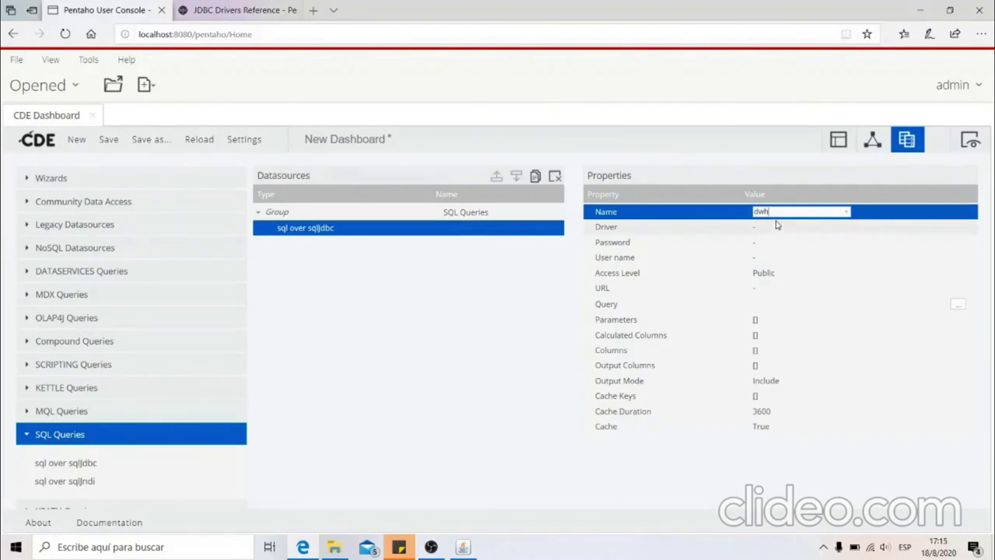
pyautogui.click(772, 226)
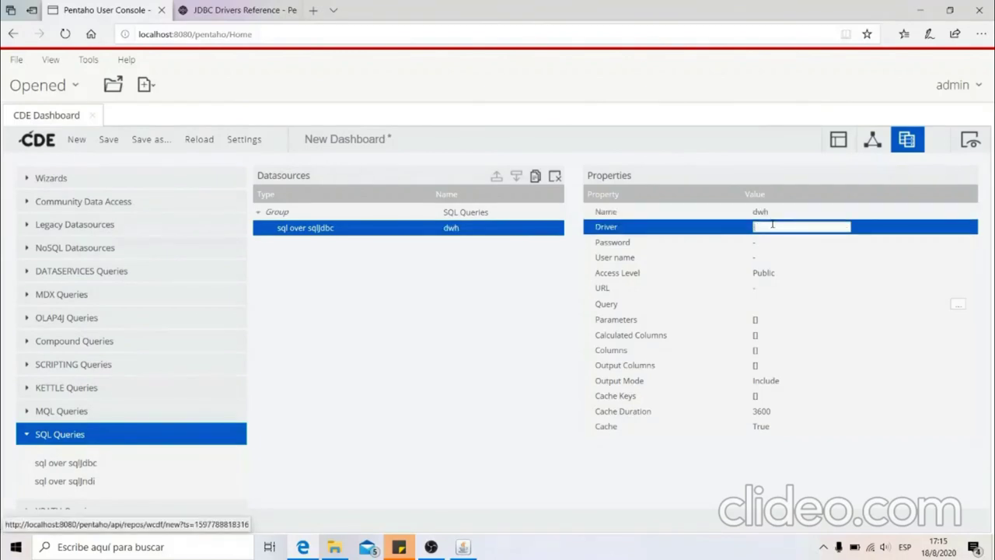
pyautogui.click(768, 291)
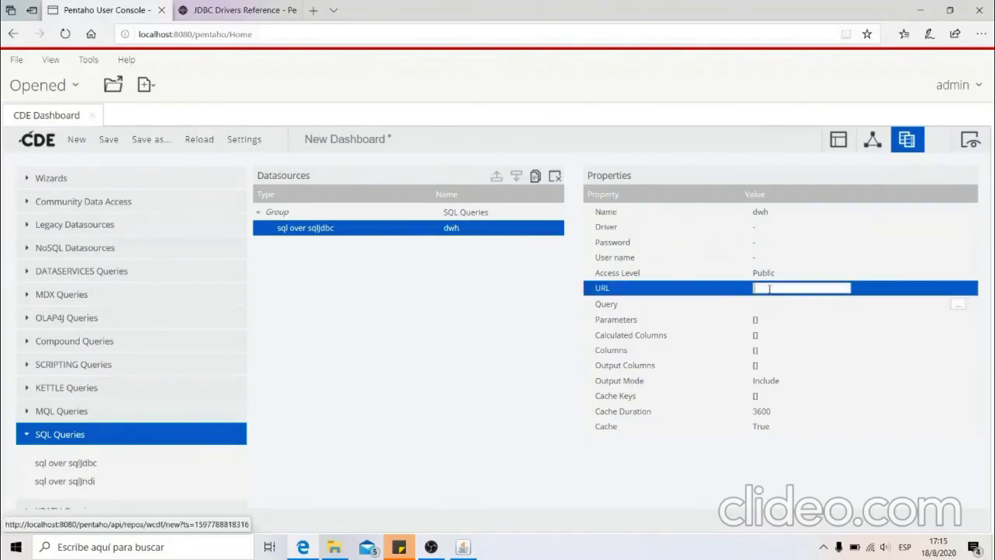
pyautogui.click(770, 226)
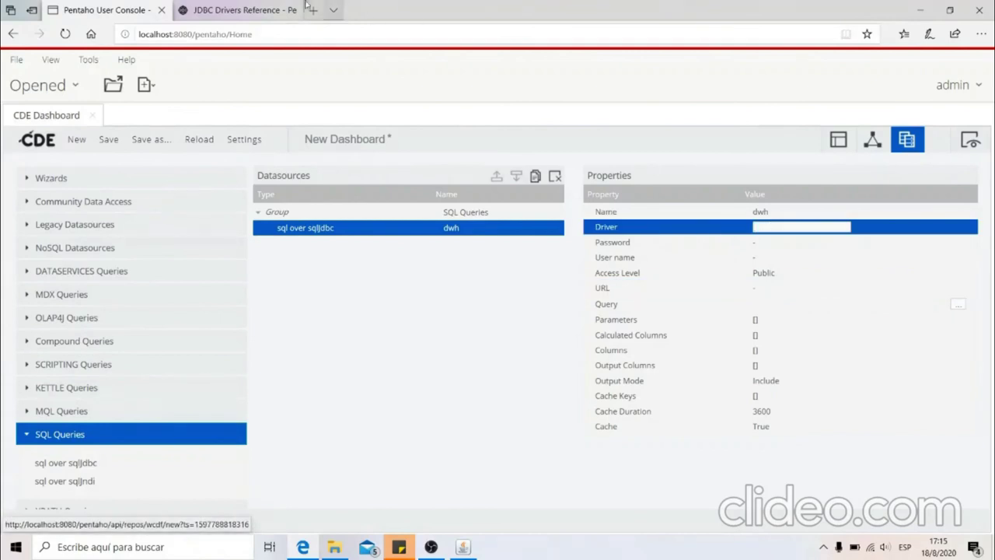
# Copy org.postgresql.Driver from the JDBC Drivers Reference into the dwh Driver property
pyautogui.click(235, 10)
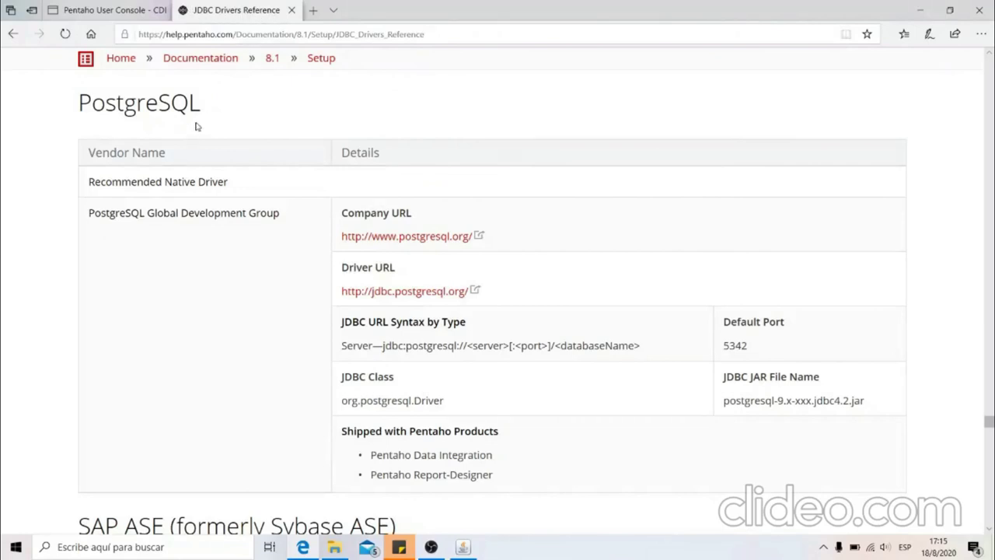
pyautogui.moveTo(200, 109); pyautogui.dragTo(77, 123)
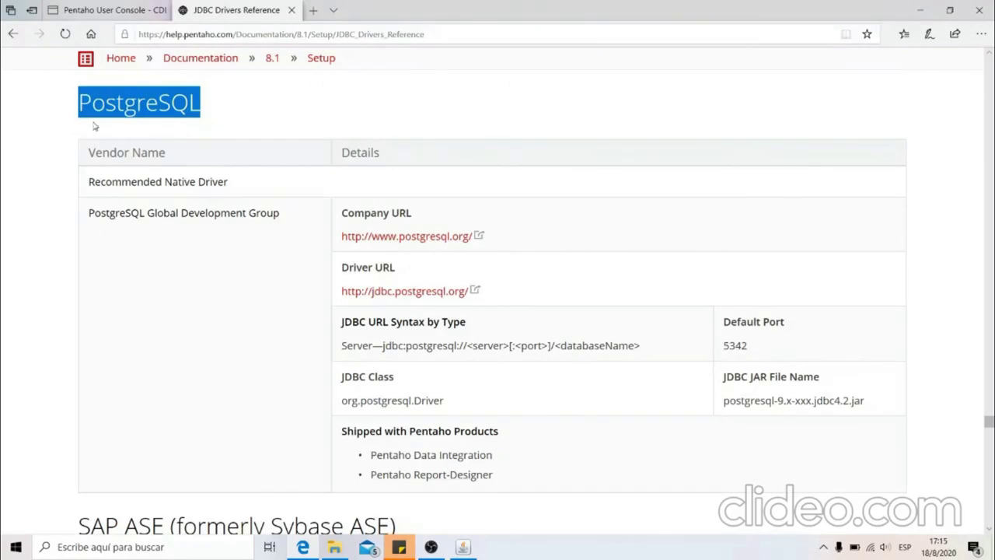
pyautogui.click(96, 127)
pyautogui.moveTo(448, 407); pyautogui.dragTo(339, 411)
pyautogui.hotkey('ctrl', 'c')
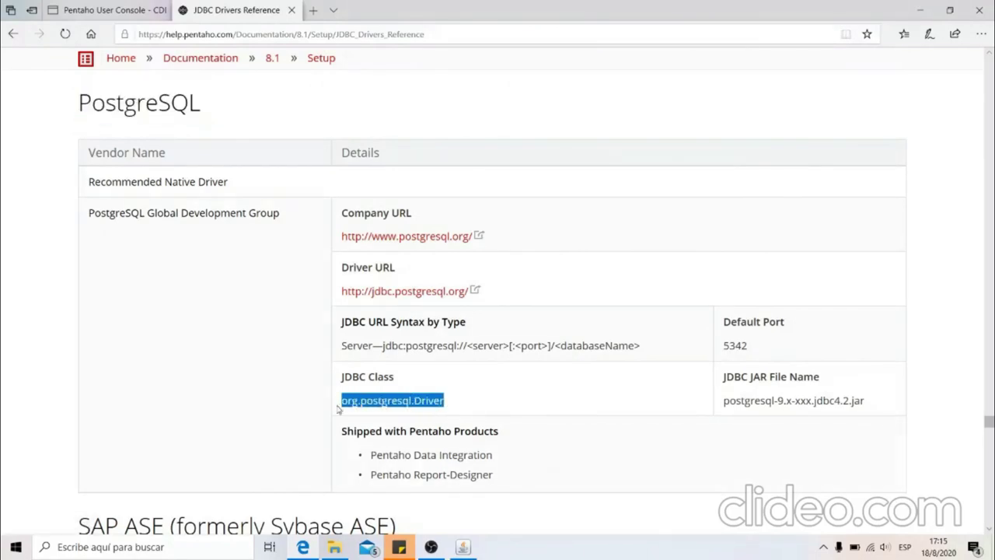
pyautogui.click(122, 10)
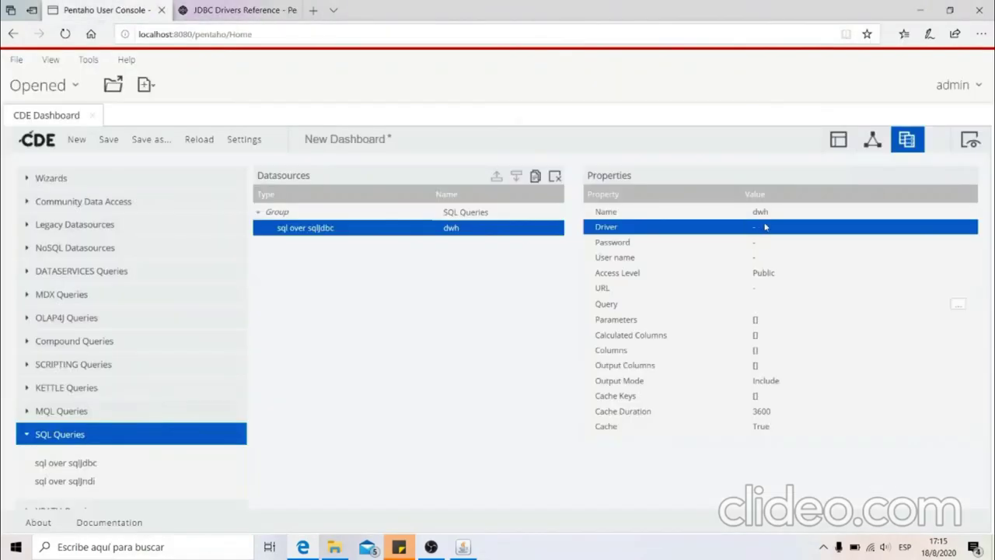
pyautogui.click(769, 227)
pyautogui.hotkey('ctrl', 'v')
# Copy the PostgreSQL JDBC URL syntax from the reference page
pyautogui.click(199, 7)
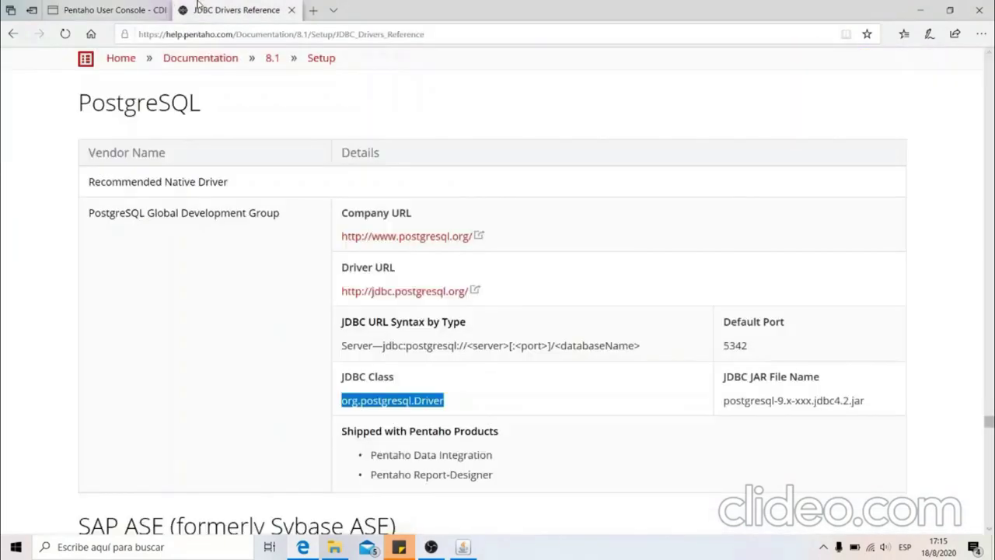
pyautogui.click(360, 347)
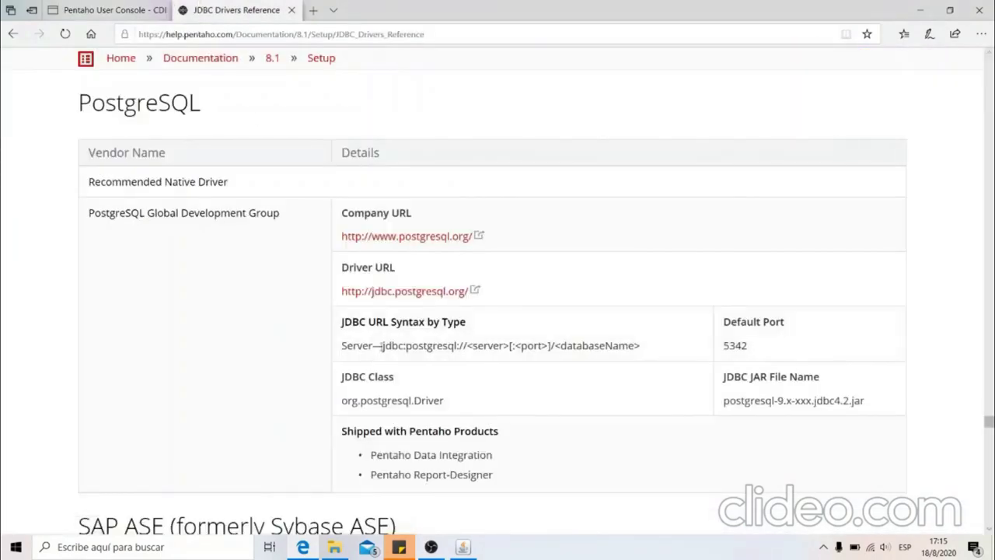
pyautogui.moveTo(382, 346); pyautogui.dragTo(639, 356)
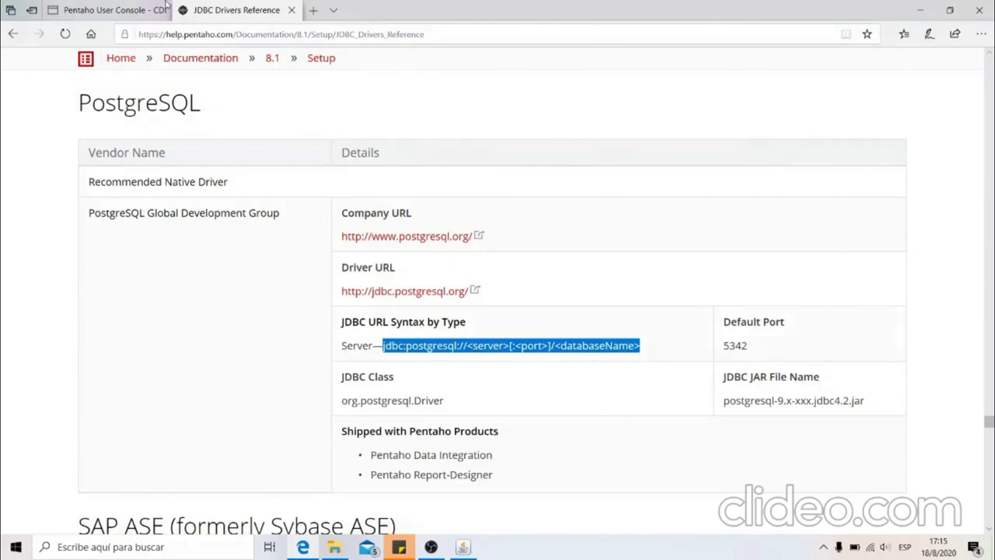
pyautogui.click(129, 7)
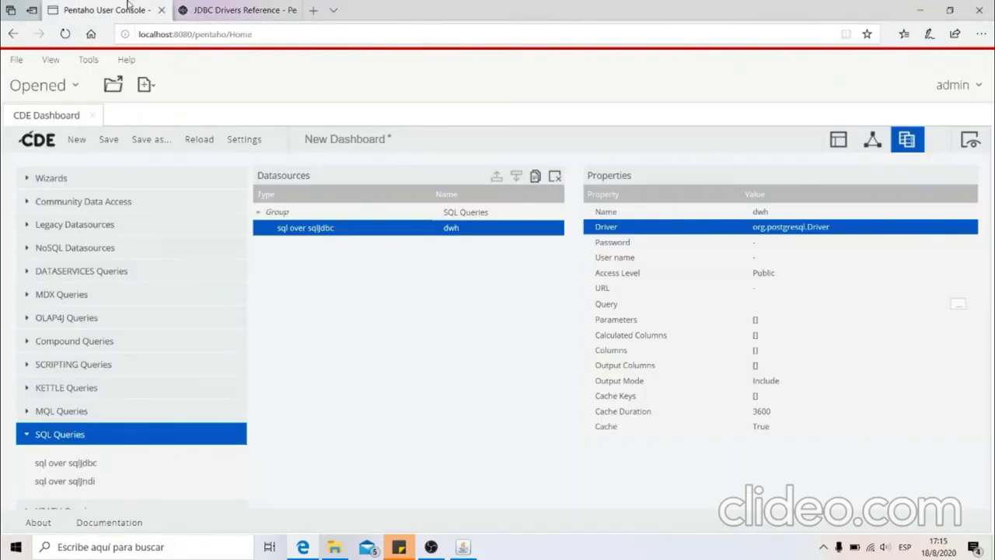
# Set the datasource URL to jdbc:postgresql://localhost:5432/datawarehouse from the pasted template
pyautogui.click(767, 287)
pyautogui.write('jdbc:postgresql://<server>:<port>/<database>')
pyautogui.press('Left')
pyautogui.press('Left')
pyautogui.press('Left')
pyautogui.press('Left')
pyautogui.press('Left')
pyautogui.press('Left')
pyautogui.press('Left')
pyautogui.press('Left')
pyautogui.press('BackSpace')
pyautogui.write('datawarehouse')
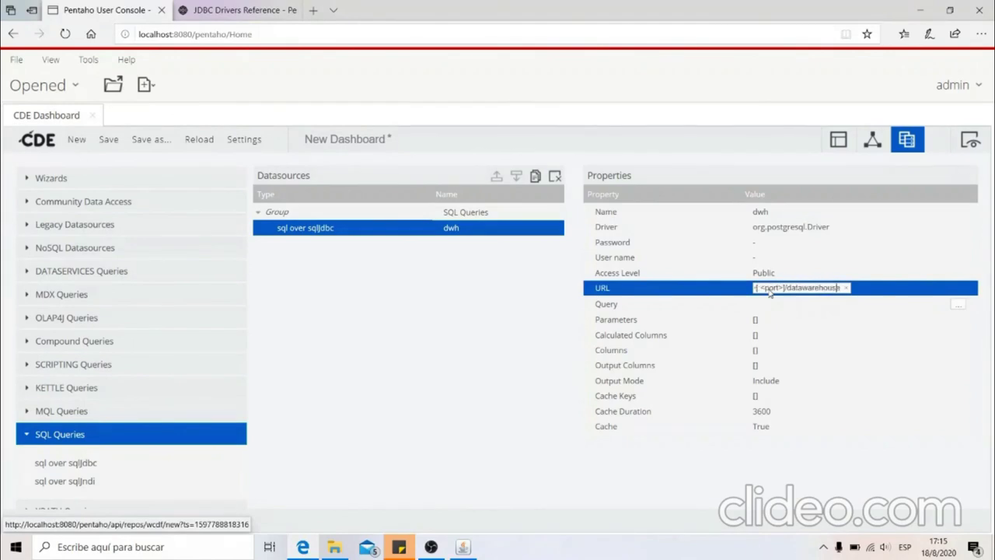
pyautogui.press('BackSpace')
pyautogui.press('BackSpace')
pyautogui.press('BackSpace')
pyautogui.press('BackSpace')
pyautogui.press('BackSpace')
pyautogui.press('BackSpace')
pyautogui.press('BackSpace')
pyautogui.write('5432')
pyautogui.press('Left')
pyautogui.press('Left')
pyautogui.press('Left')
pyautogui.press('Left')
pyautogui.press('BackSpace')
pyautogui.press('BackSpace')
pyautogui.press('BackSpace')
pyautogui.press('BackSpace')
pyautogui.press('BackSpace')
pyautogui.press('BackSpace')
pyautogui.press('BackSpace')
pyautogui.press('BackSpace')
pyautogui.press('BackSpace')
pyautogui.write('localhost')
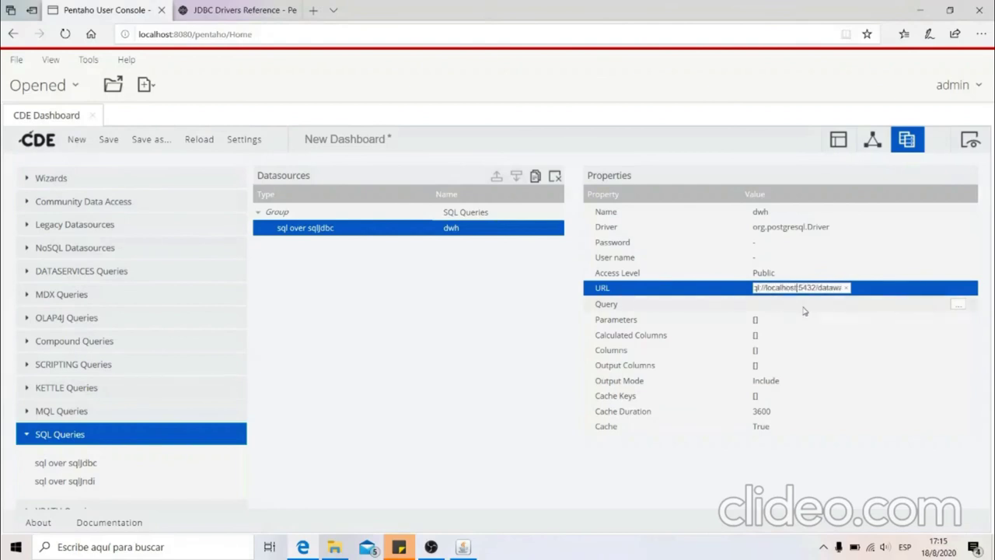
# Fill in the database password and user name for the dwh datasource
pyautogui.click(779, 242)
pyautogui.write('admin')
pyautogui.click(773, 256)
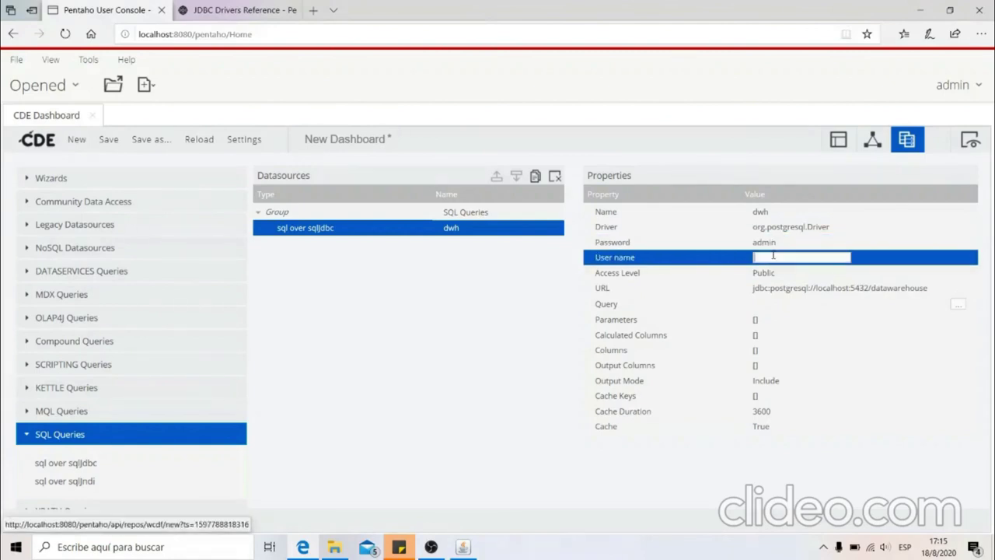
pyautogui.write('postgres')
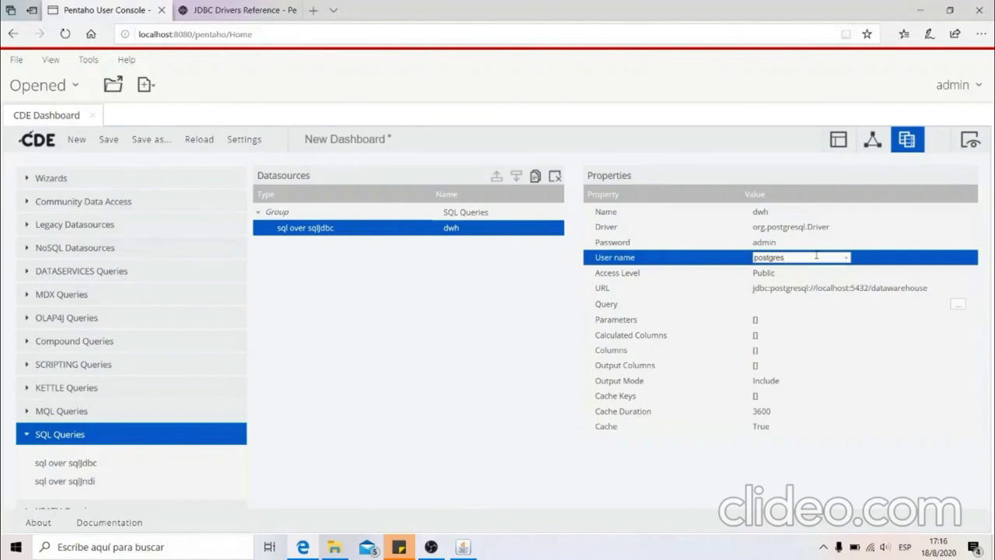
pyautogui.click(796, 306)
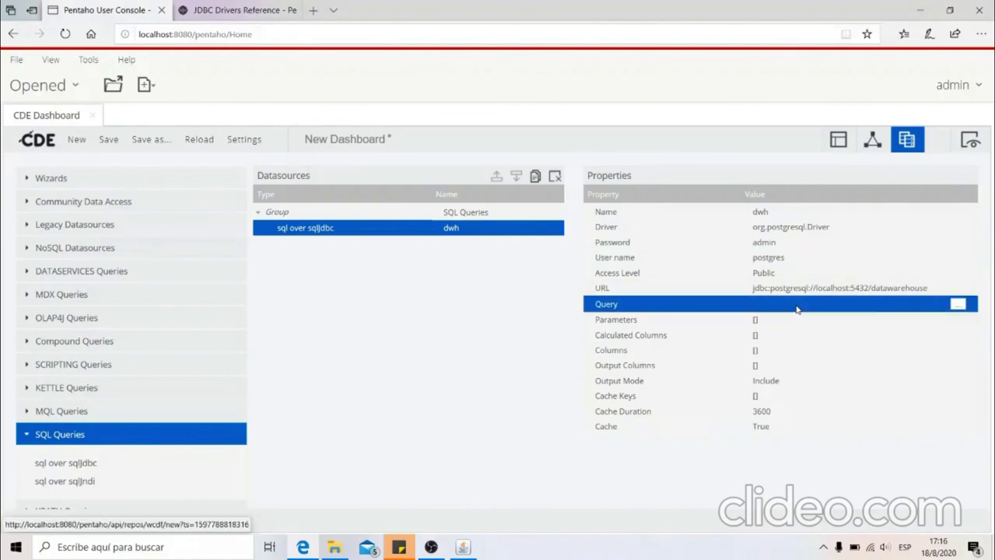
# In the Sql Editor, write the SELECT summing fact_ventas.cantidad as Vendidos
pyautogui.click(958, 305)
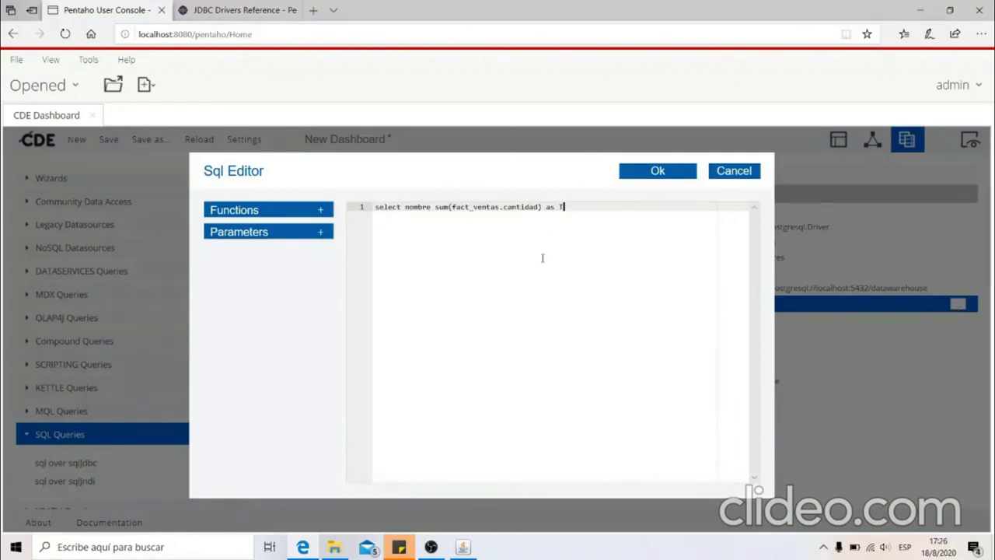
pyautogui.press('BackSpace')
pyautogui.write('Vendida')
pyautogui.press('BackSpace')
pyautogui.write('os')
pyautogui.press('Return')
# Complete the query with the dim_producto–fact_ventas join and ORDER BY Vendidos DESC, then accept
pyautogui.write('from dim')
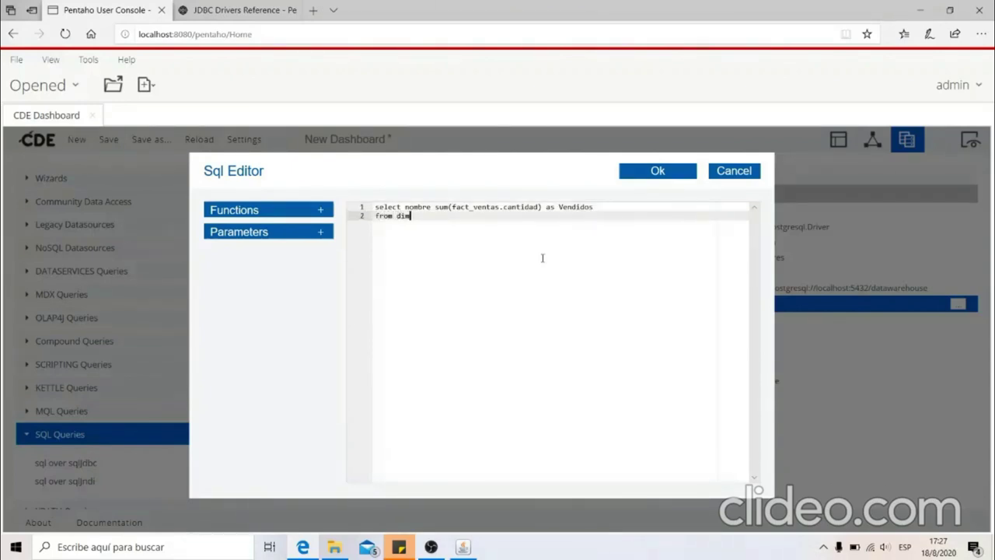
pyautogui.write('_producto inner join fact_ventas')
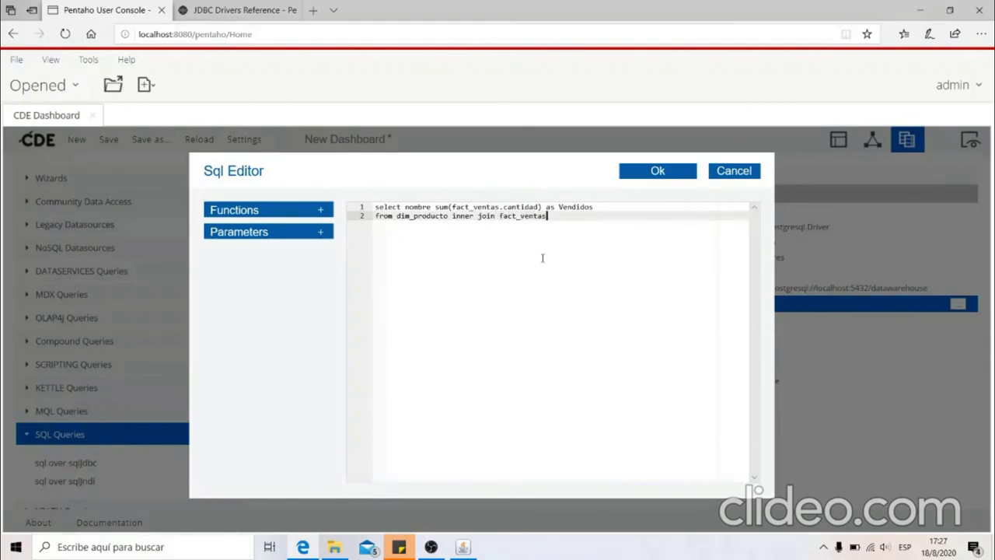
pyautogui.write(' on dim_producto.sk_producto')
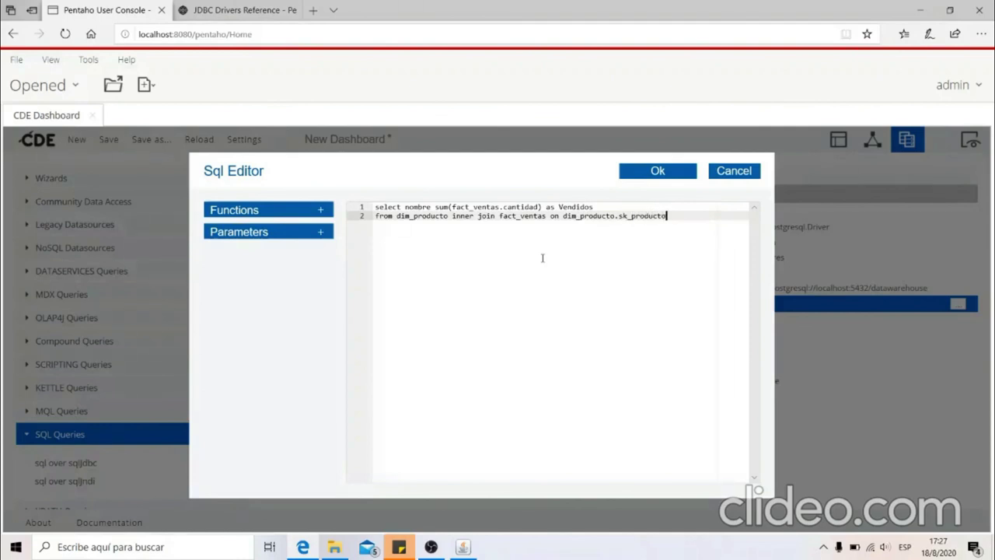
pyautogui.write(';')
pyautogui.press('BackSpace')
pyautogui.write("'")
pyautogui.press('BackSpace')
pyautogui.write('=')
pyautogui.write('didos')
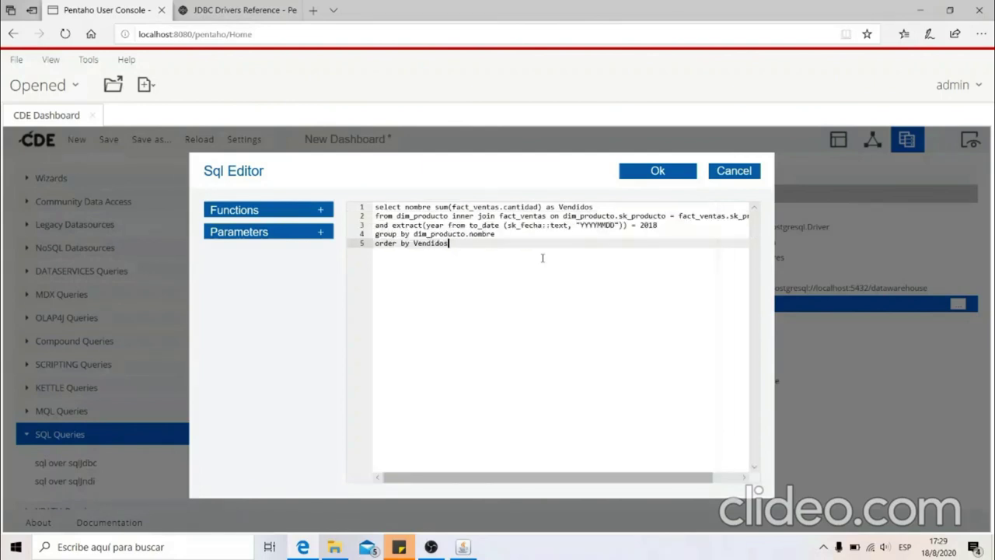
pyautogui.write(' DESC')
pyautogui.click(657, 171)
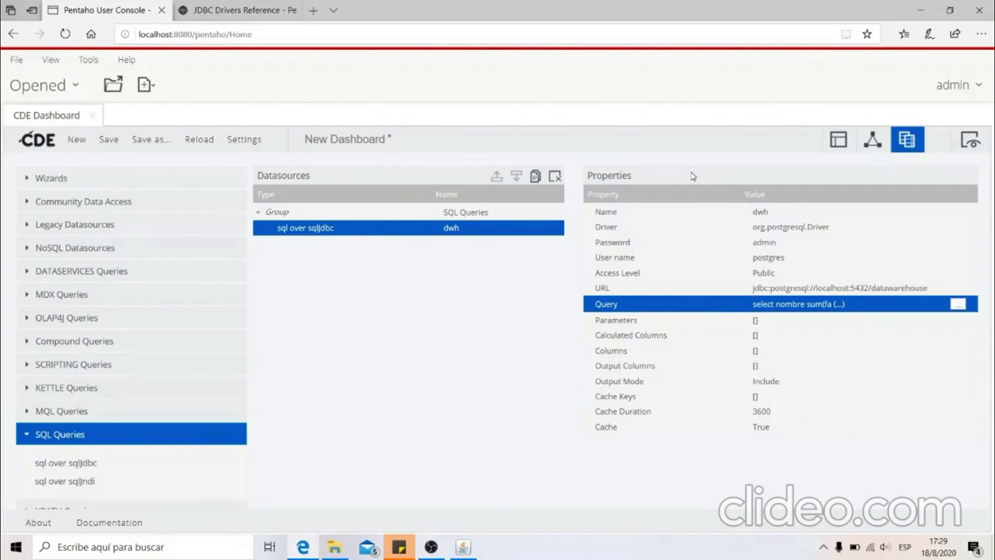
# Enter dwh in the bar chart's Datasource property
pyautogui.click(847, 152)
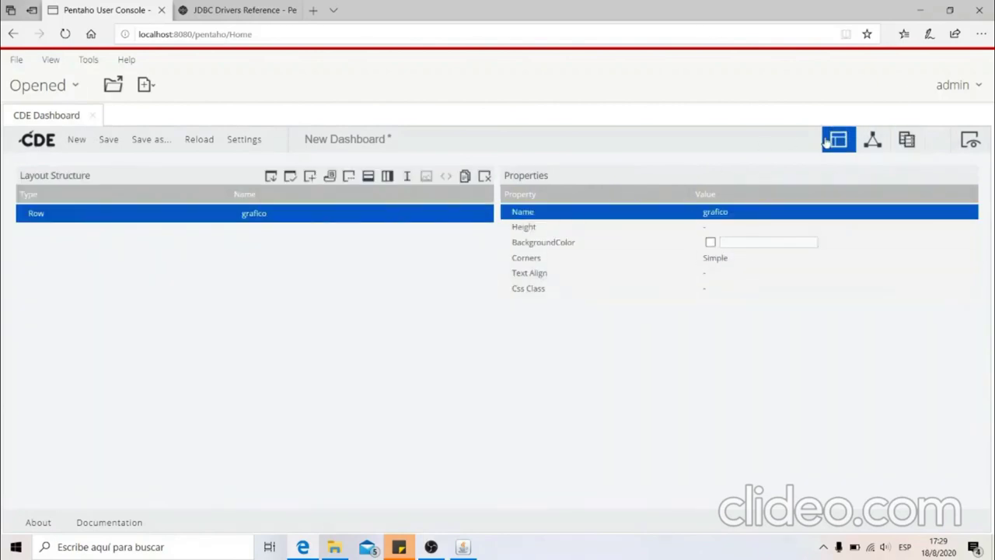
pyautogui.click(875, 145)
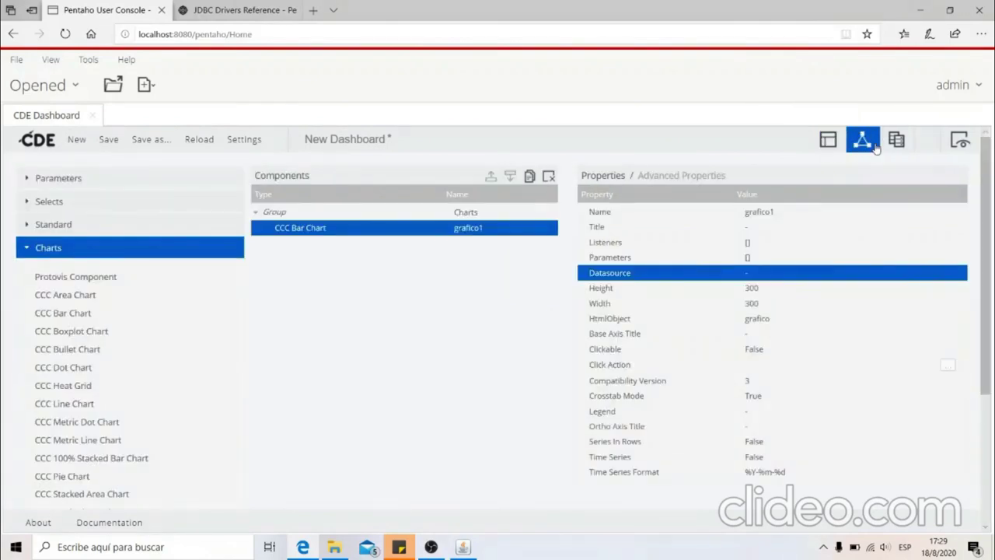
pyautogui.click(758, 273)
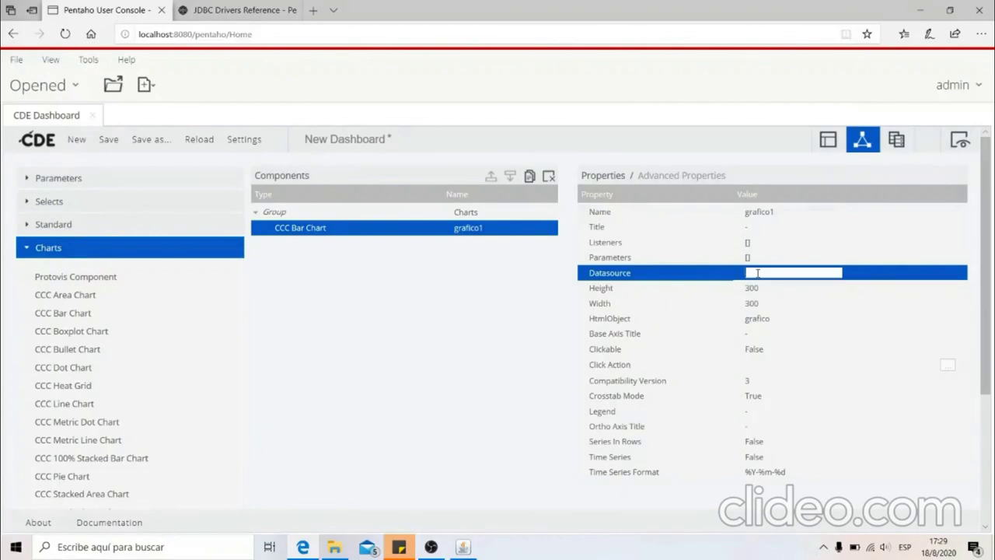
pyautogui.write('dw')
pyautogui.press('BackSpace')
pyautogui.write('wh')
# Verify the datasource is named dwh and pick it from the chart's autocomplete list
pyautogui.click(900, 140)
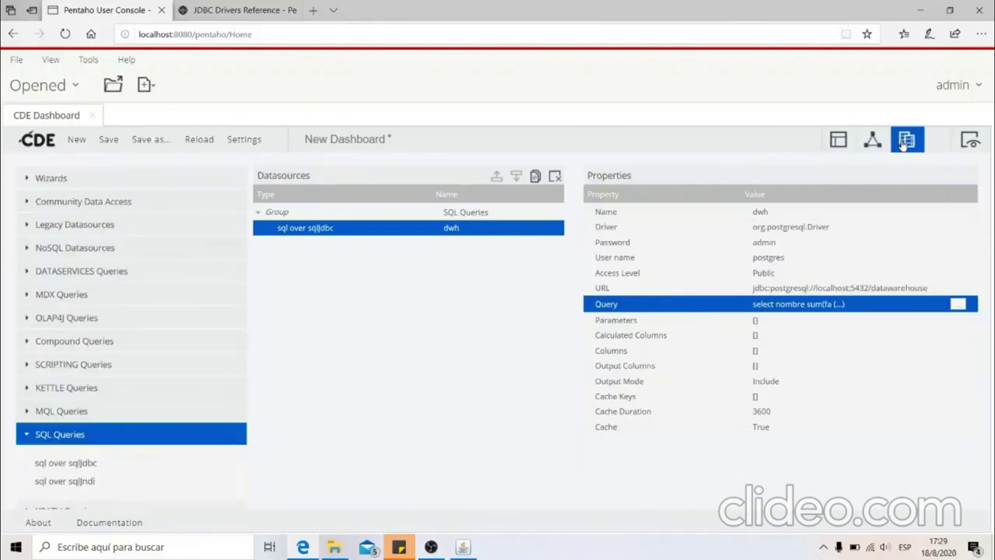
pyautogui.click(801, 257)
pyautogui.click(788, 215)
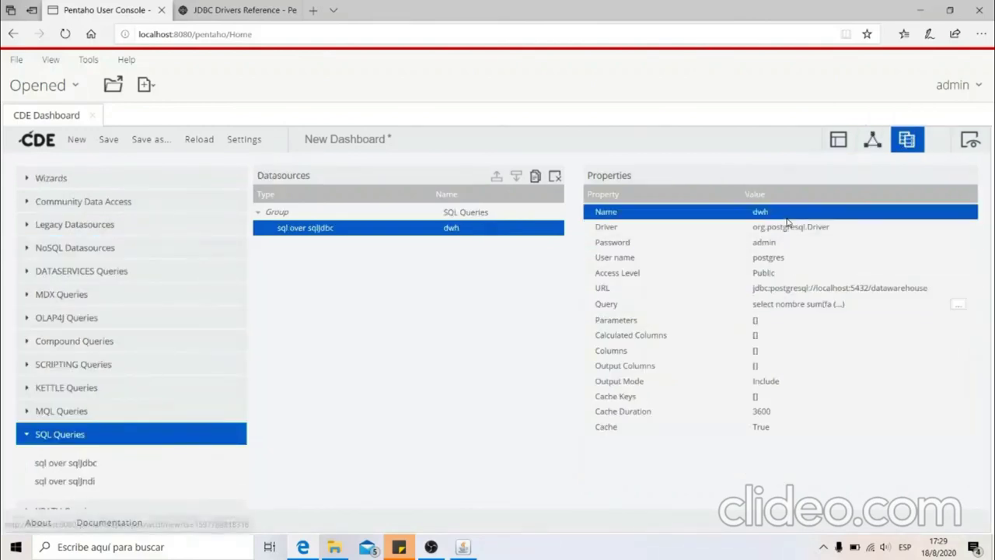
pyautogui.click(870, 140)
pyautogui.click(785, 273)
pyautogui.write('dwh')
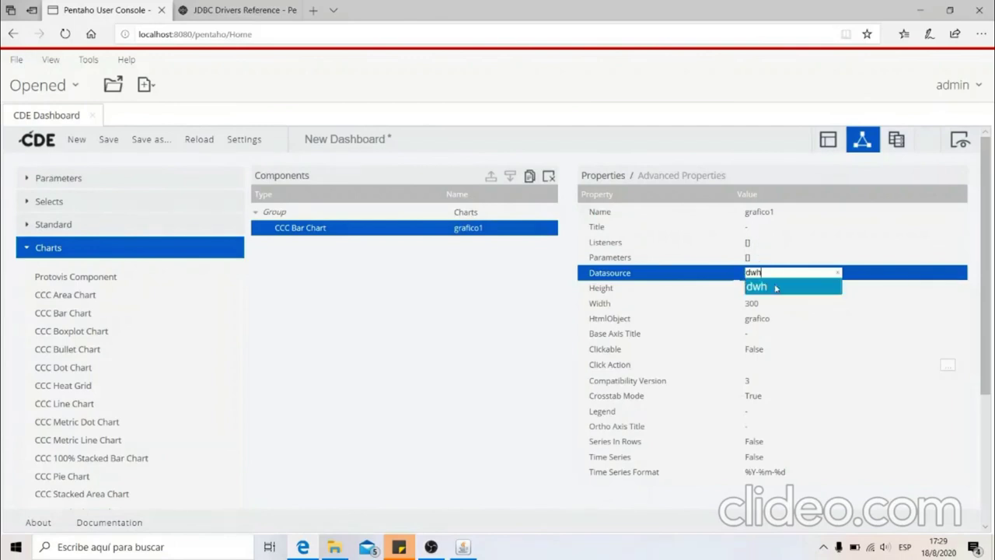
pyautogui.click(774, 288)
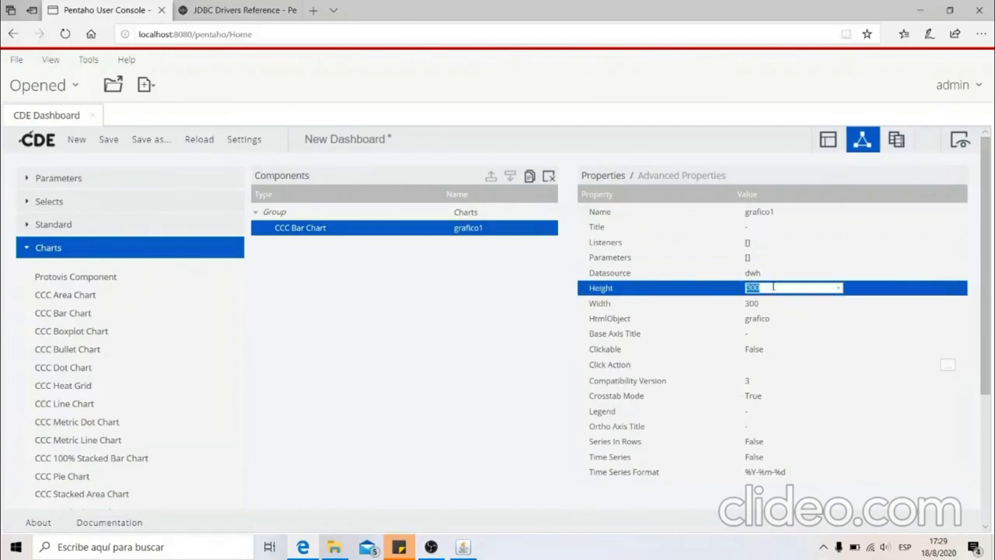
pyautogui.click(896, 140)
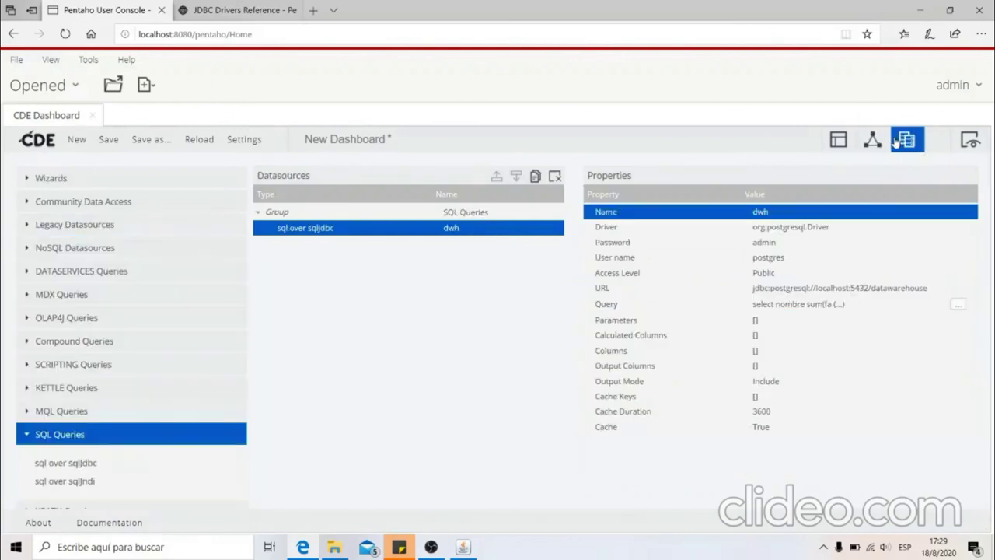
pyautogui.click(872, 139)
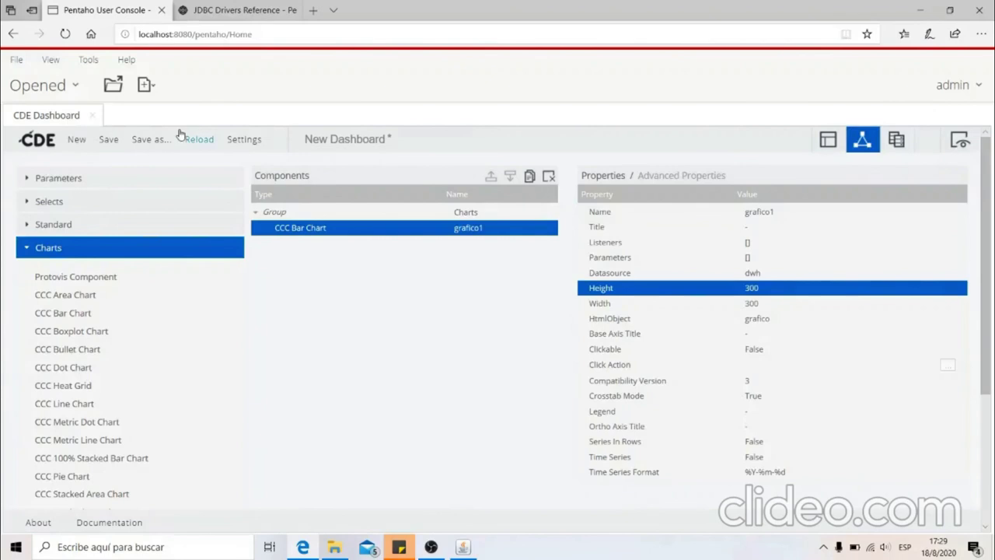
# Save the dashboard as 'Video' in the home folder
pyautogui.click(108, 141)
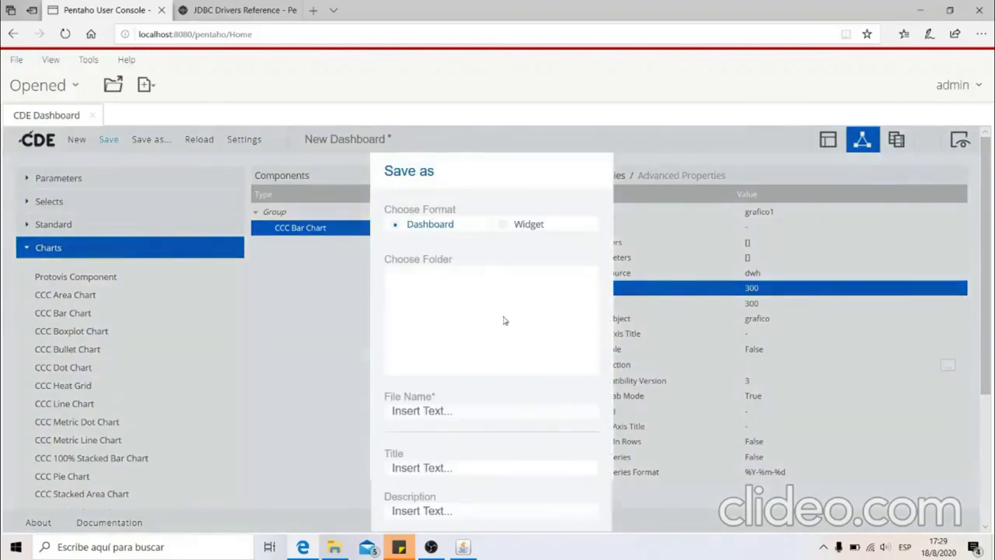
pyautogui.click(465, 302)
pyautogui.click(448, 288)
pyautogui.click(434, 276)
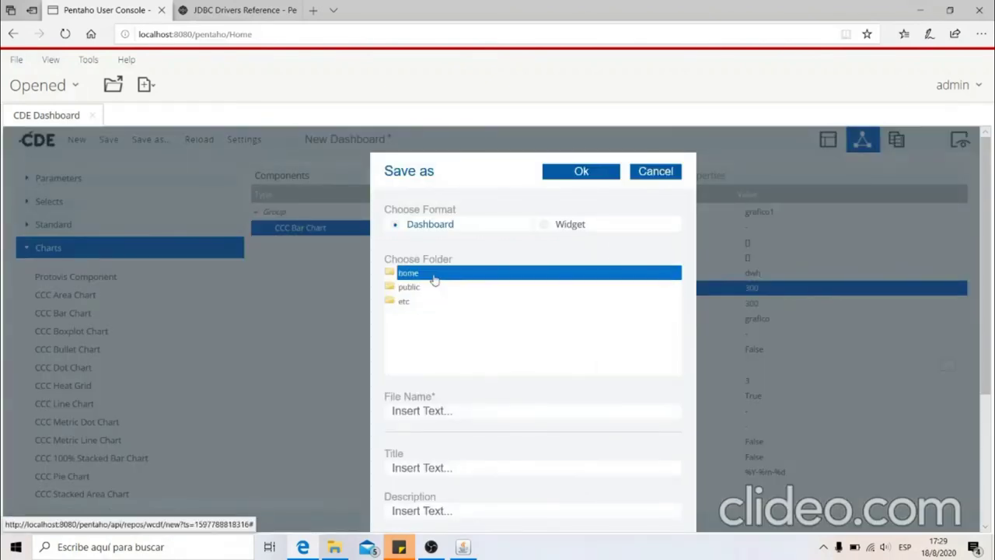
pyautogui.click(440, 412)
pyautogui.write('Video')
pyautogui.click(581, 172)
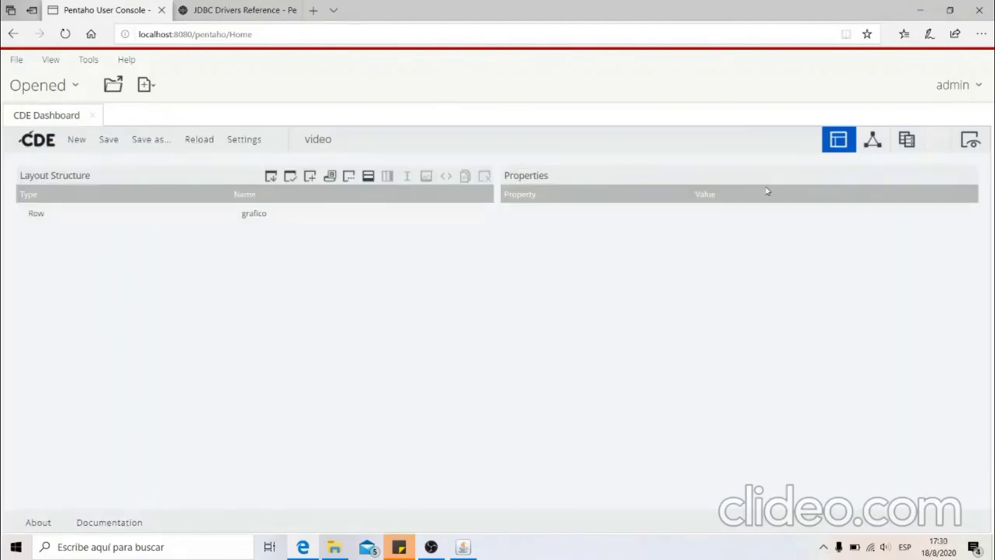
pyautogui.click(970, 140)
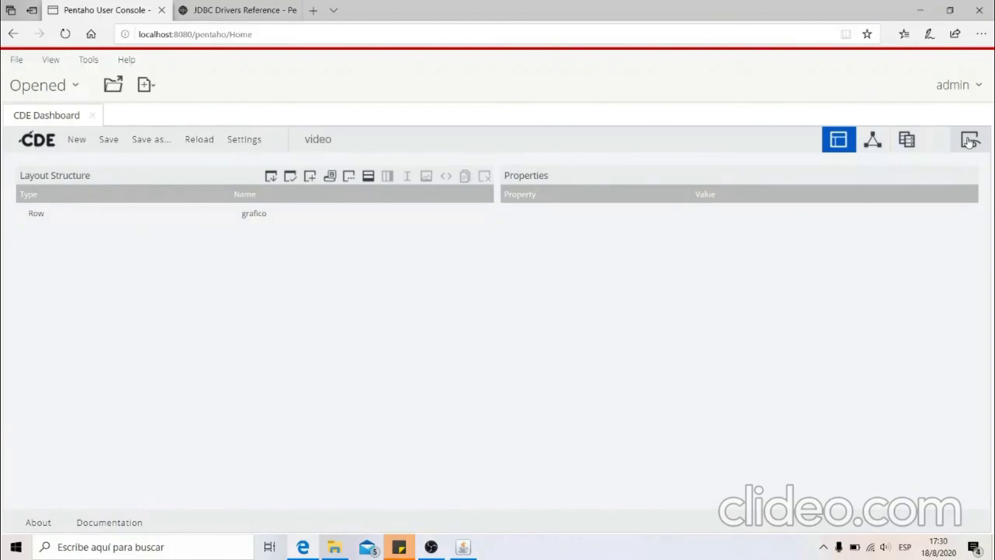
# Preview the video dashboard's grafico1 bar chart of units sold per product, then close it
pyautogui.click(969, 140)
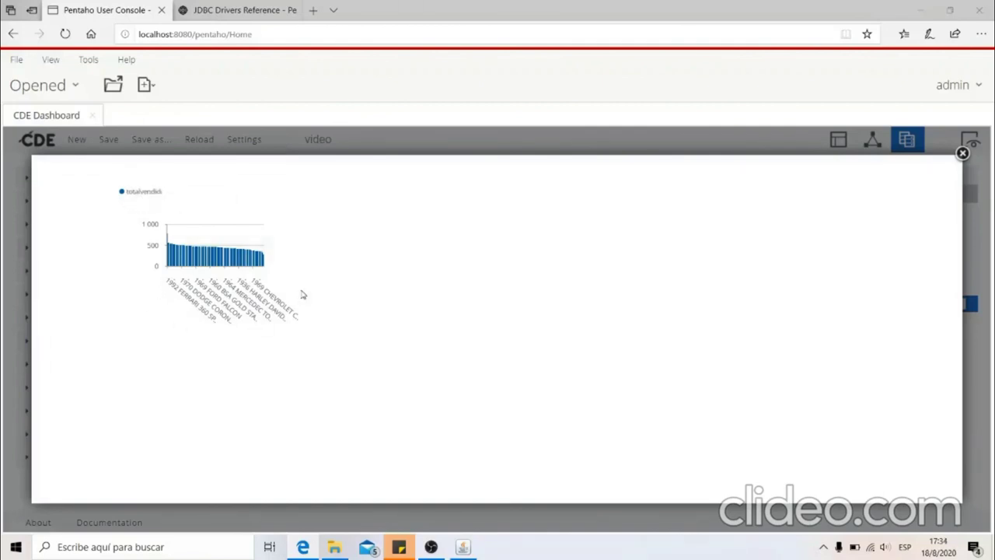
pyautogui.click(963, 153)
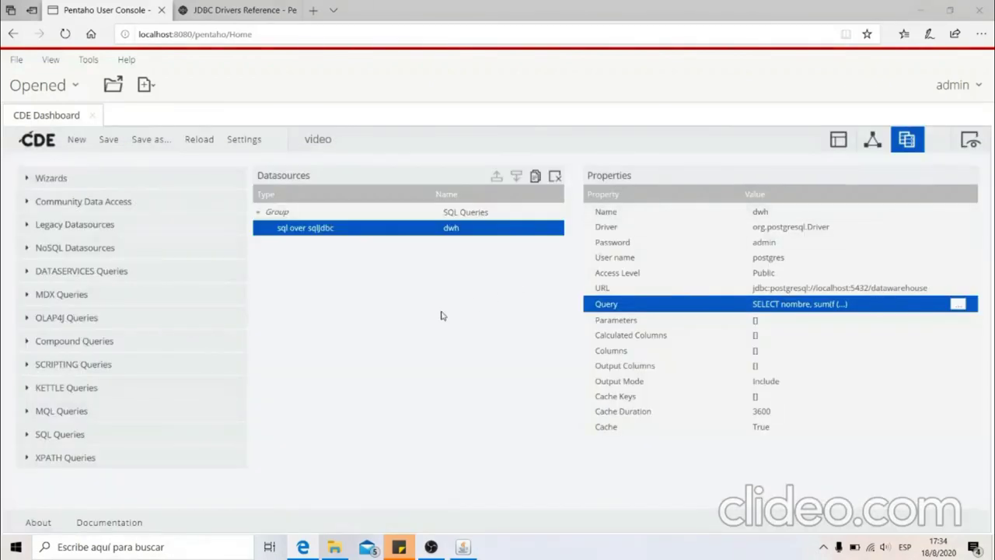
pyautogui.click(146, 87)
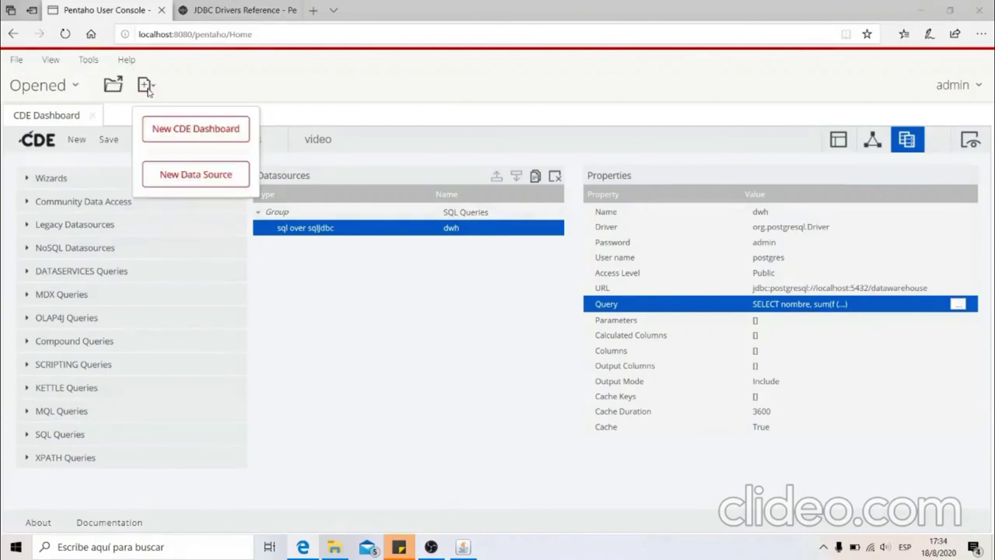